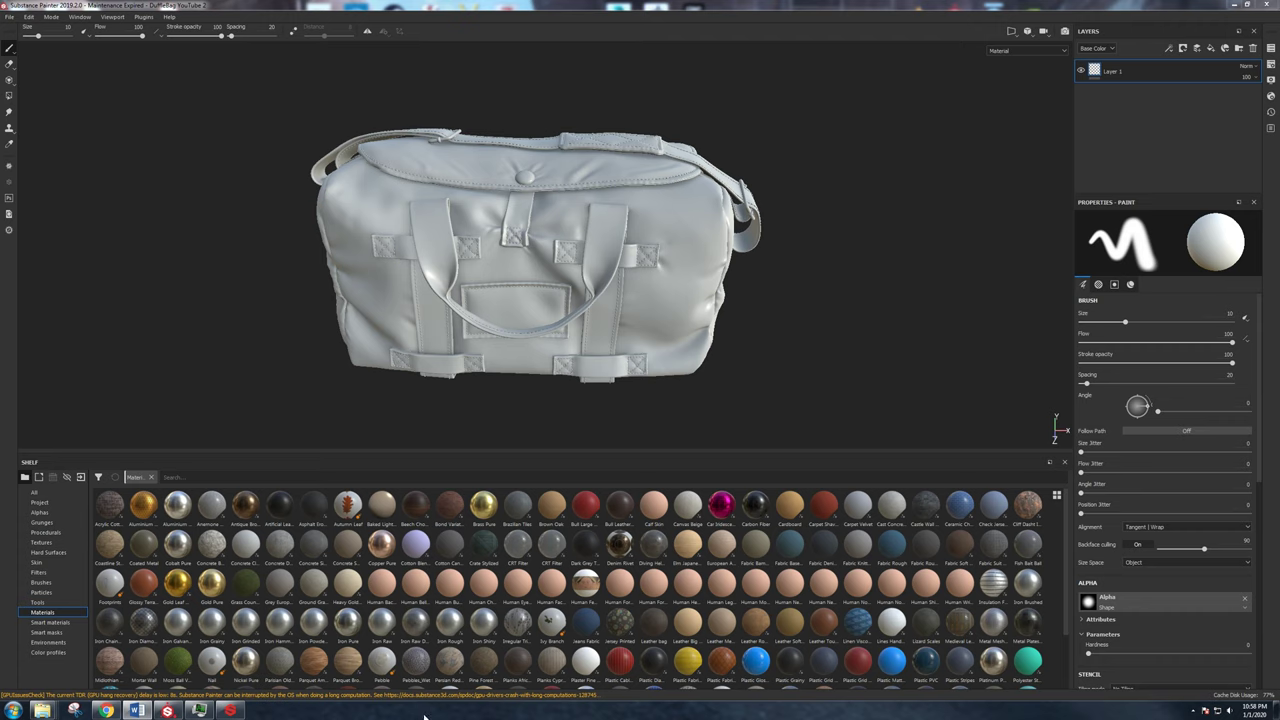
Bring up the duffle bag reference image and move its viewer window out of the way.
mouse_move(44, 710)
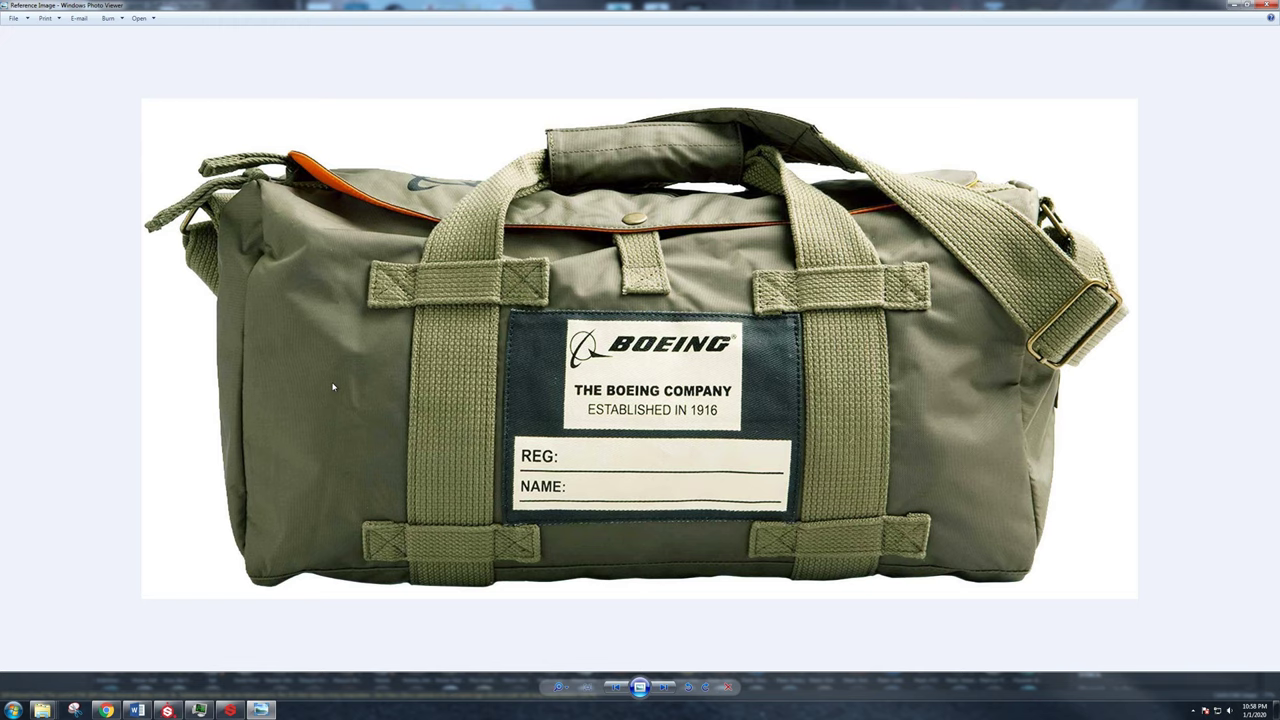
mouse_move(576, 5)
left_mouse_down()
mouse_move(1279, 188)
mouse_move(1279, 172)
left_mouse_up()
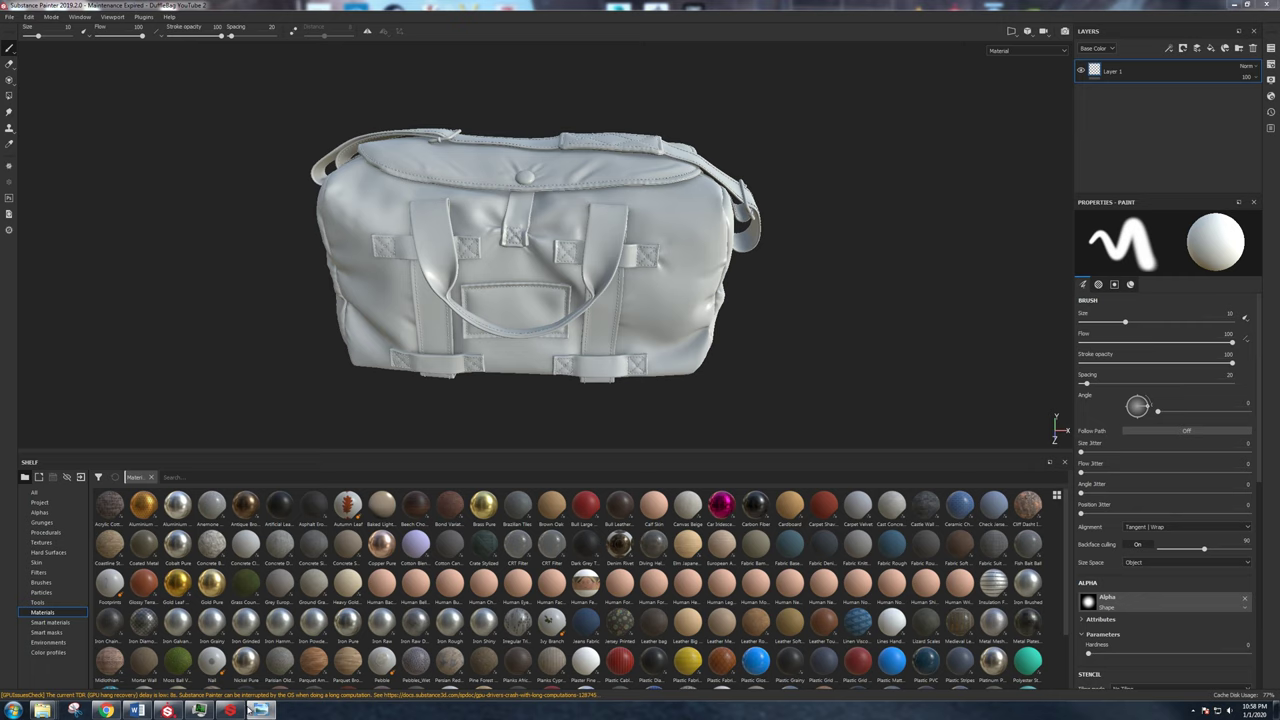
Switch to the Substance launcher and examine the Substance Source material categories and the send and download options on its assets.
left_click(230, 710)
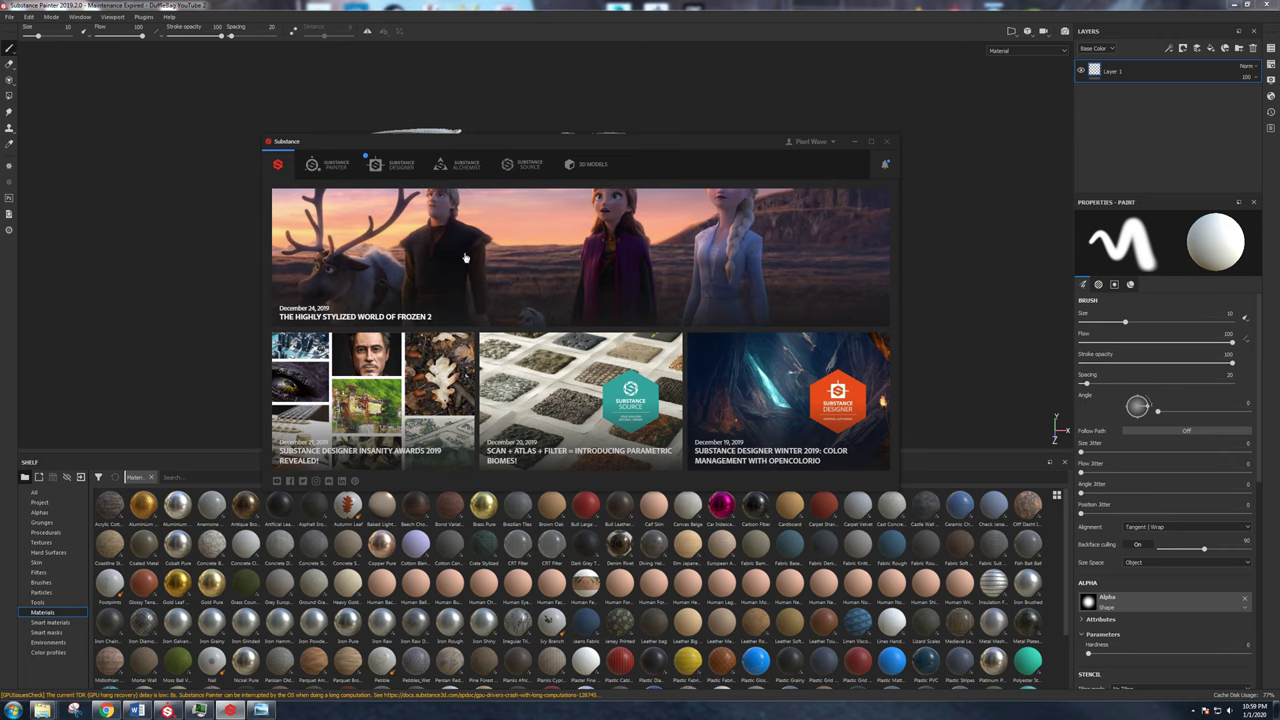
left_click(528, 166)
left_click(389, 257)
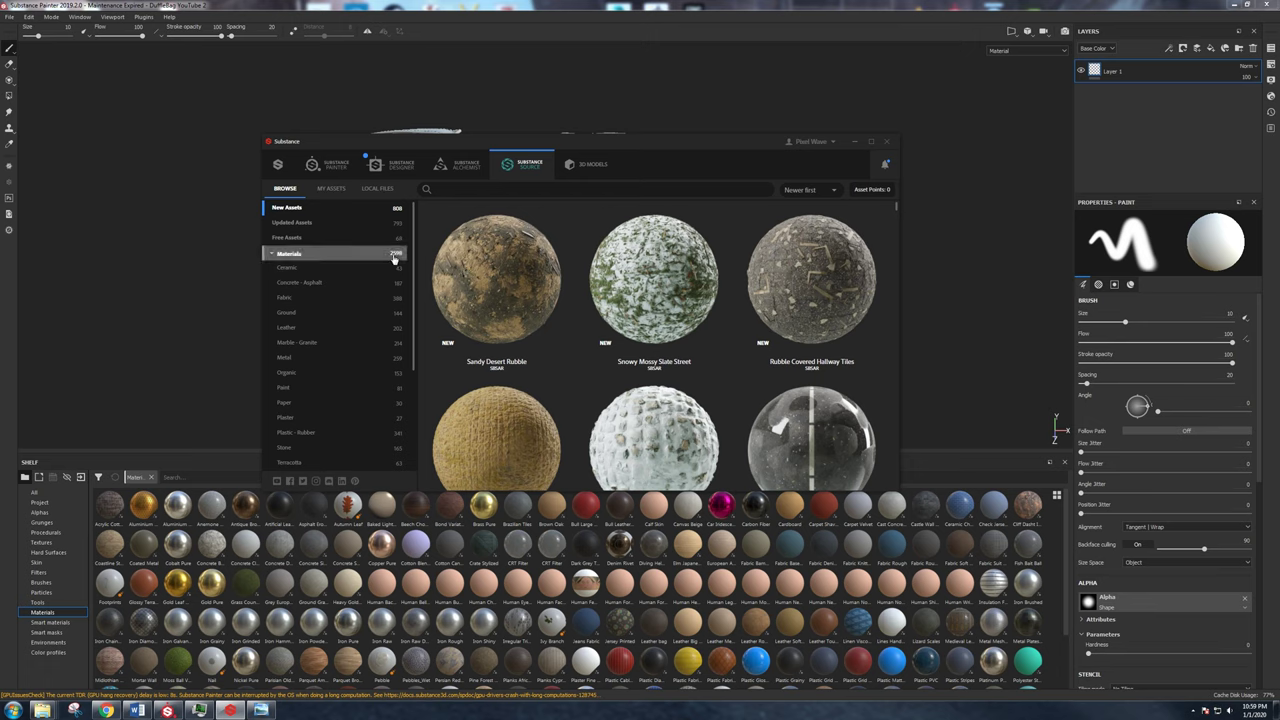
left_click(347, 327)
scroll(347, 335, "down", 1)
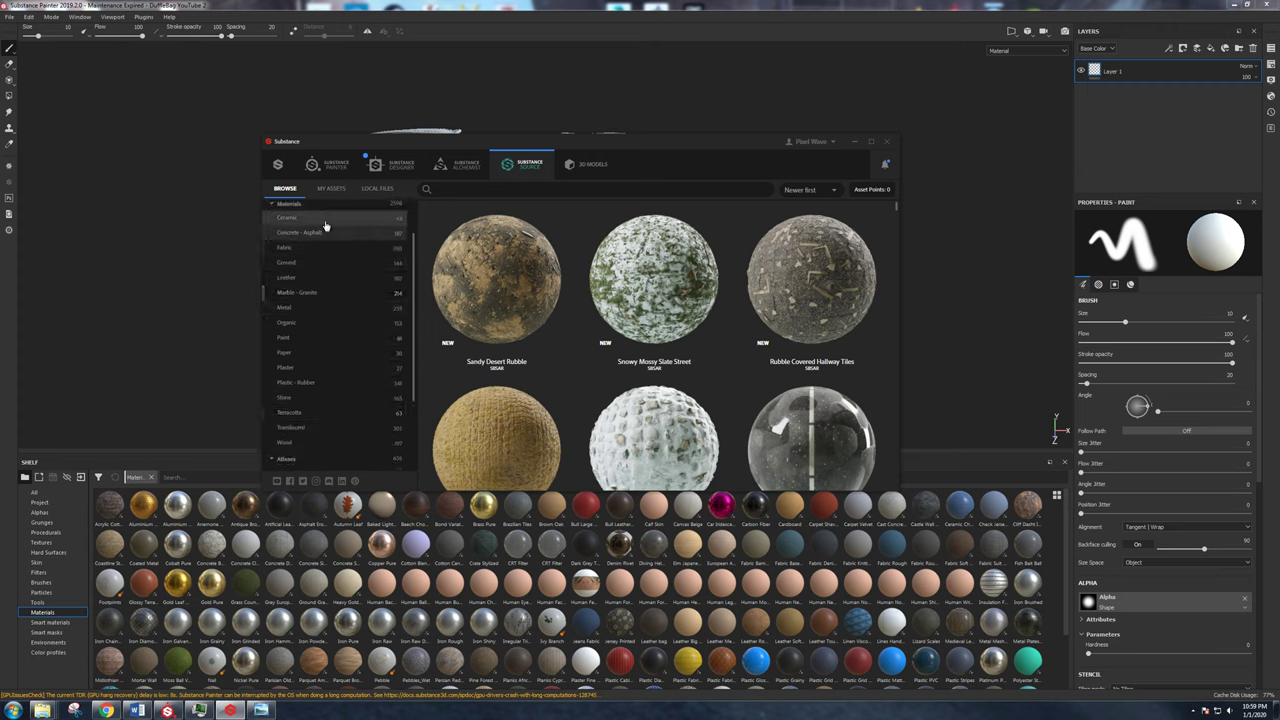
scroll(305, 349, "up", 1)
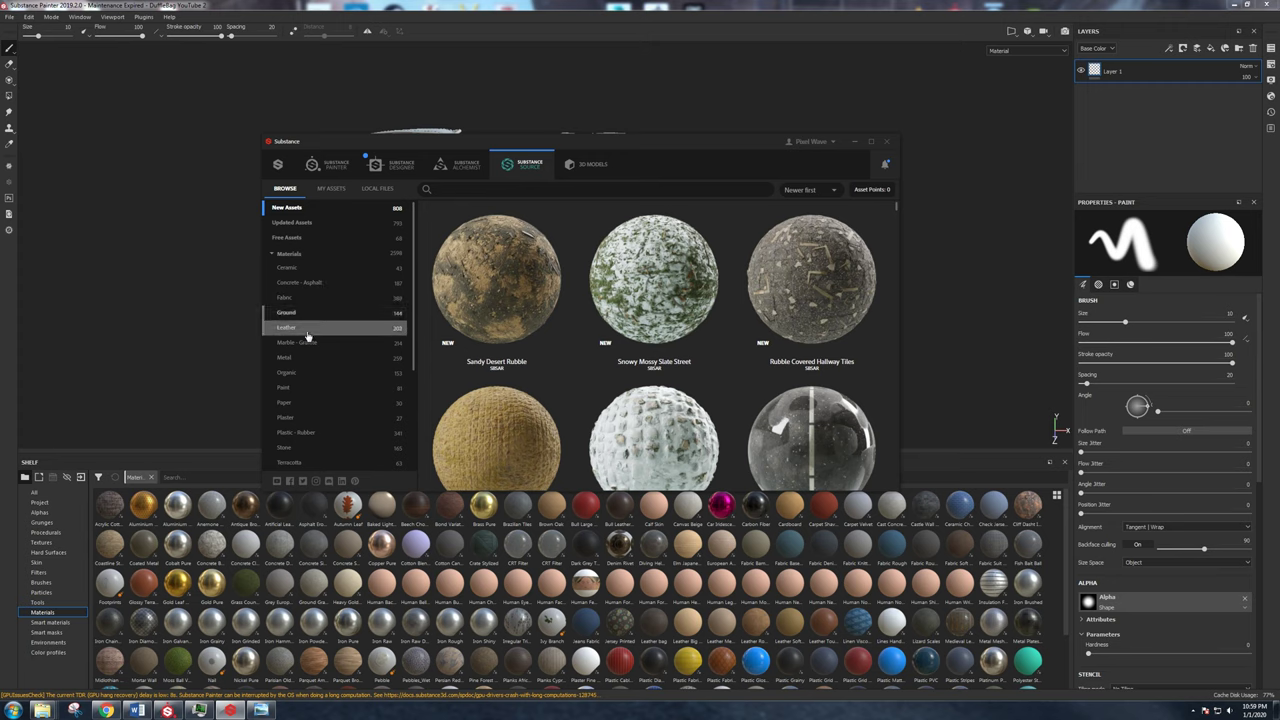
left_click(313, 387)
scroll(315, 381, "down", 1)
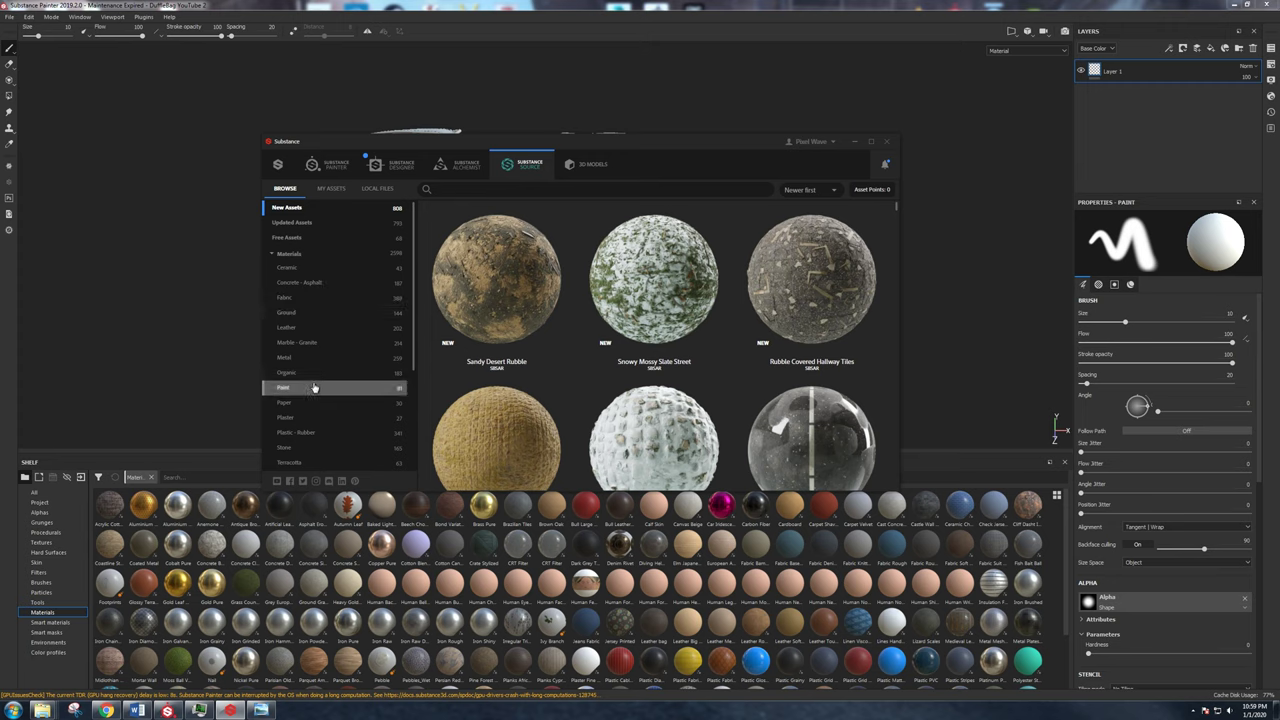
scroll(343, 303, "up", 1)
left_click(372, 298)
mouse_move(536, 308)
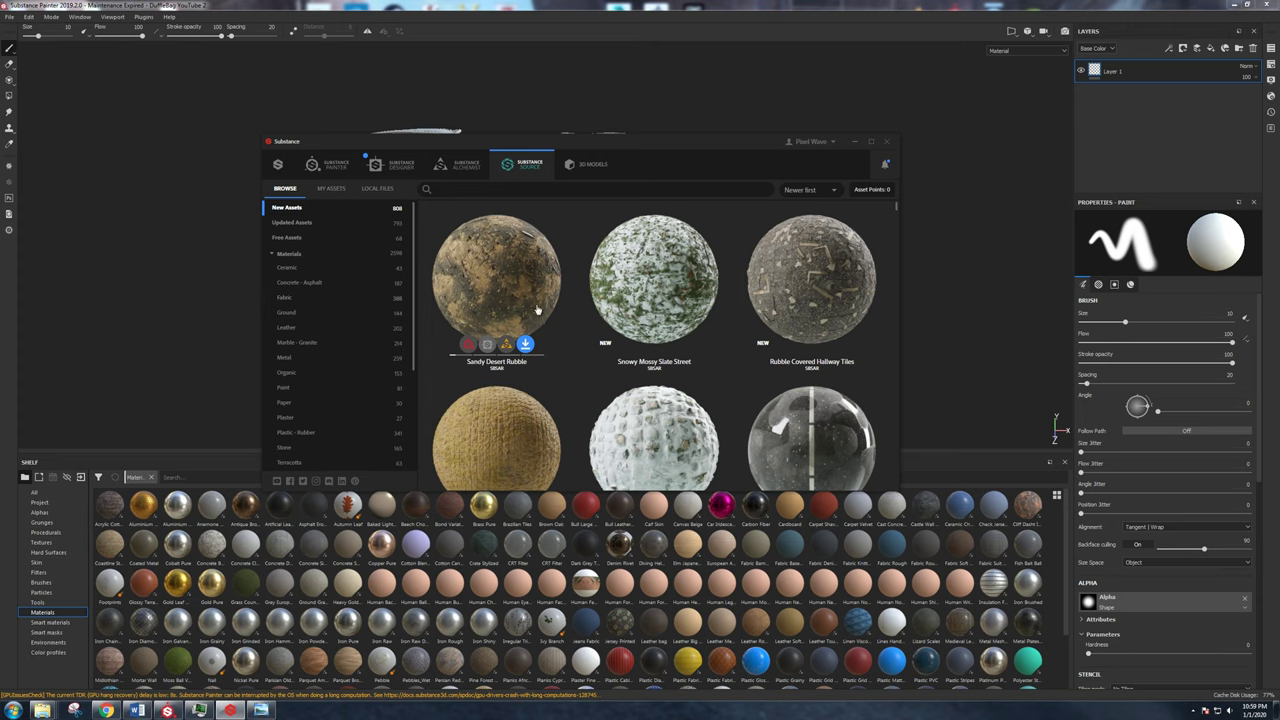
left_click(467, 346)
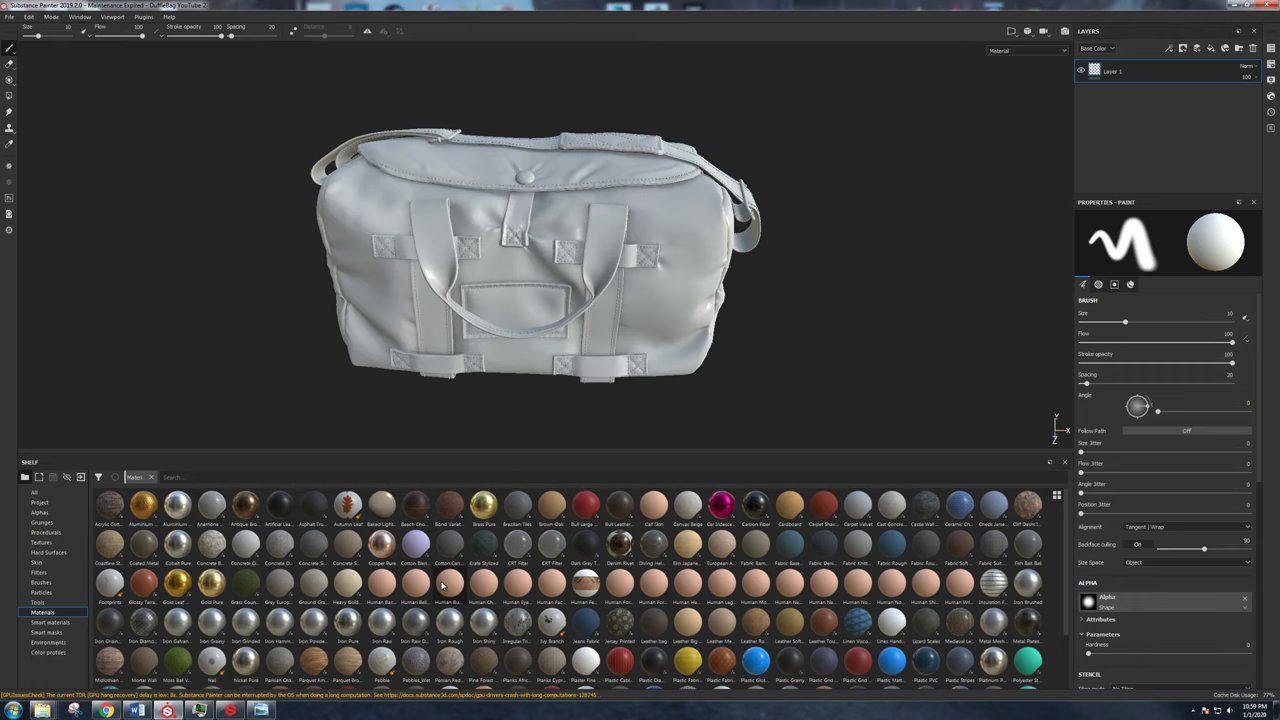
left_click(230, 710)
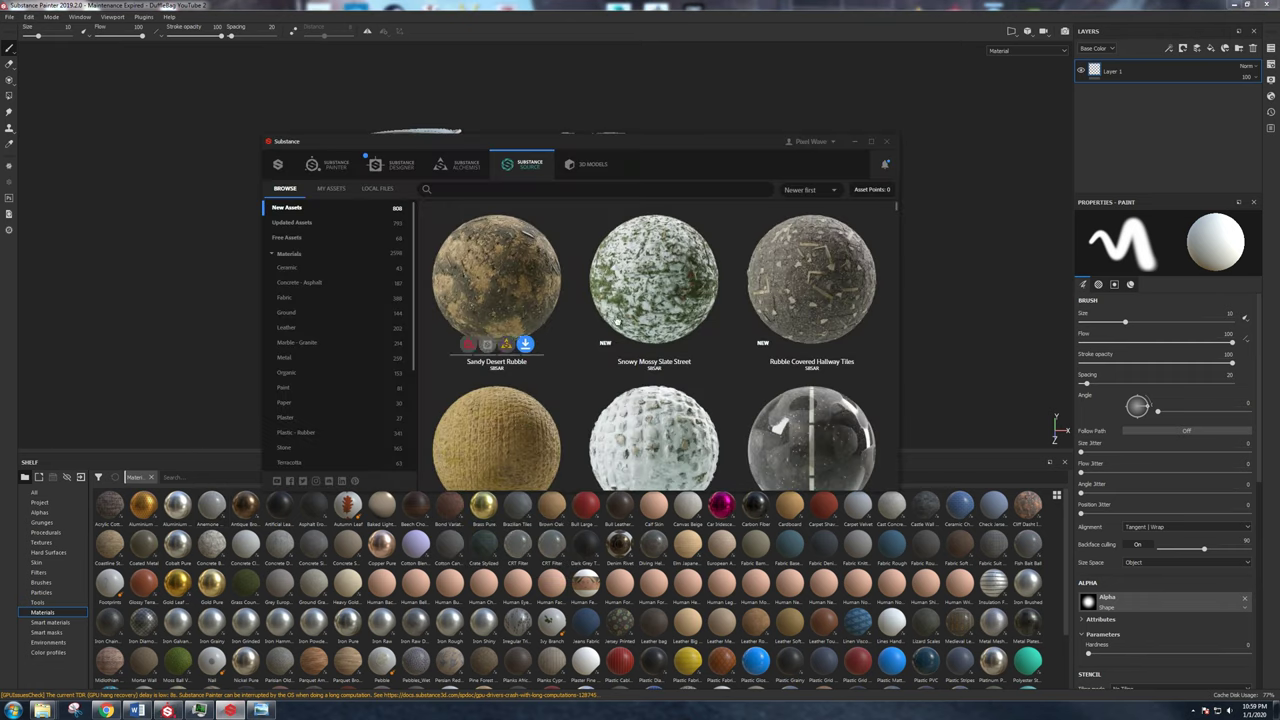
mouse_move(680, 370)
mouse_move(652, 334)
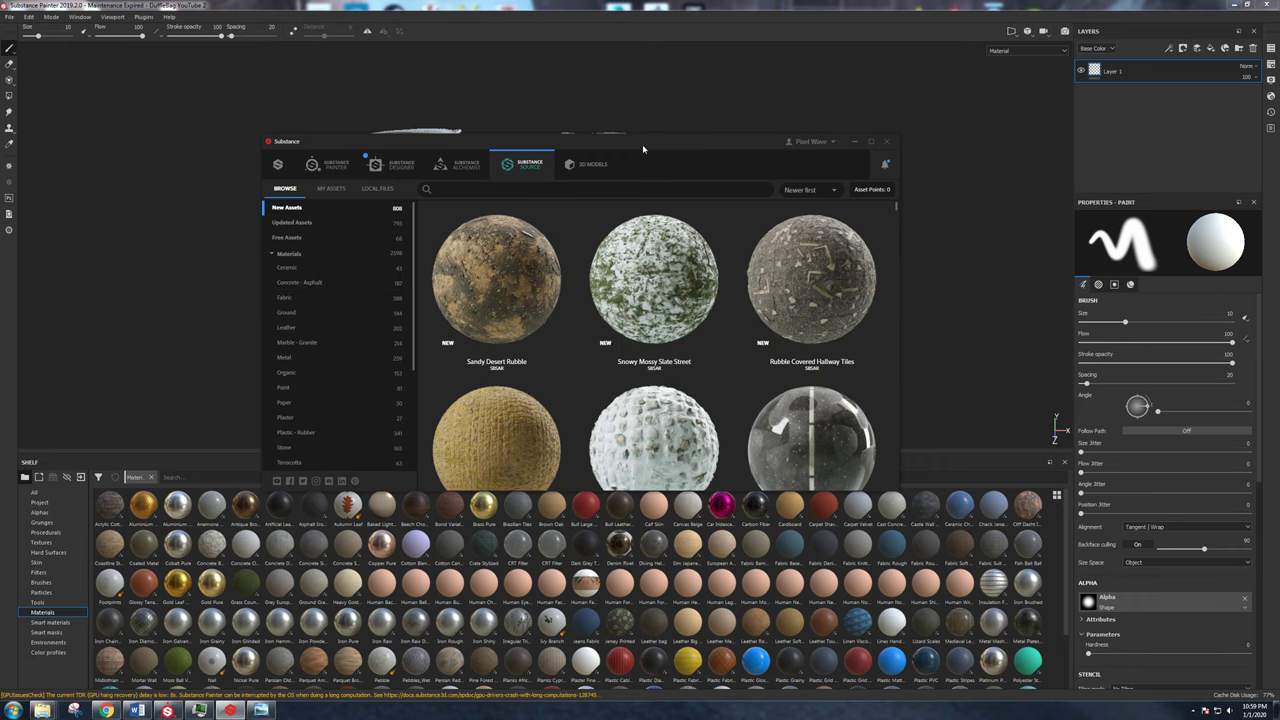
left_click_drag(645, 150, 737, 342)
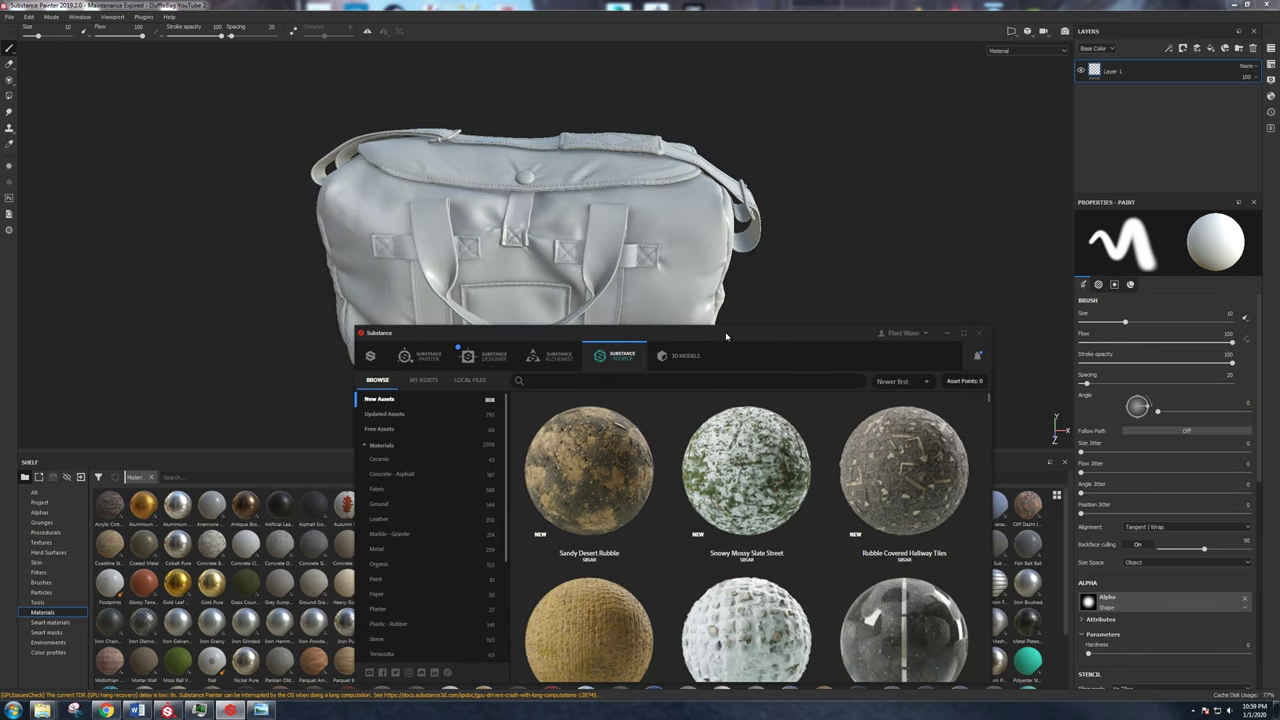
left_click_drag(726, 335, 667, 203)
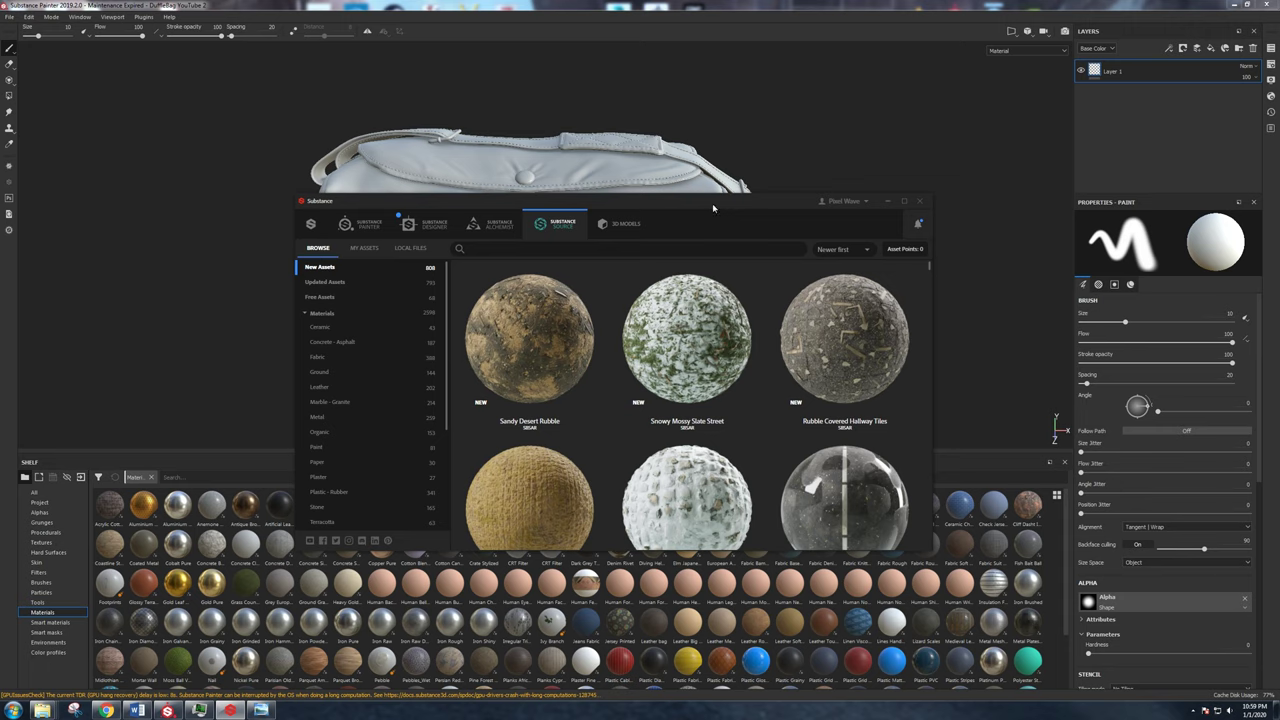
mouse_move(802, 416)
left_click_drag(620, 207, 672, 211)
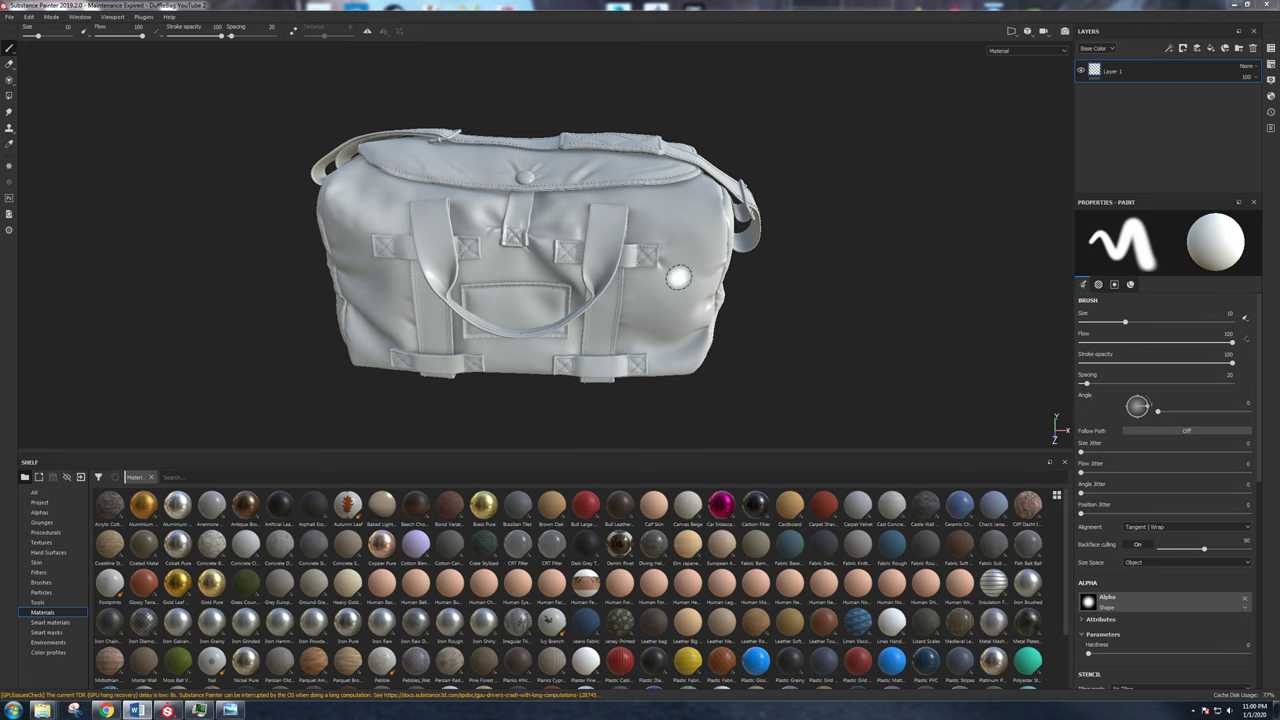
Open the texture set list and examine which sets the duffle bag model is divided into.
left_click_drag(827, 212, 806, 219, "alt")
right_click_drag(712, 214, 742, 215, "alt")
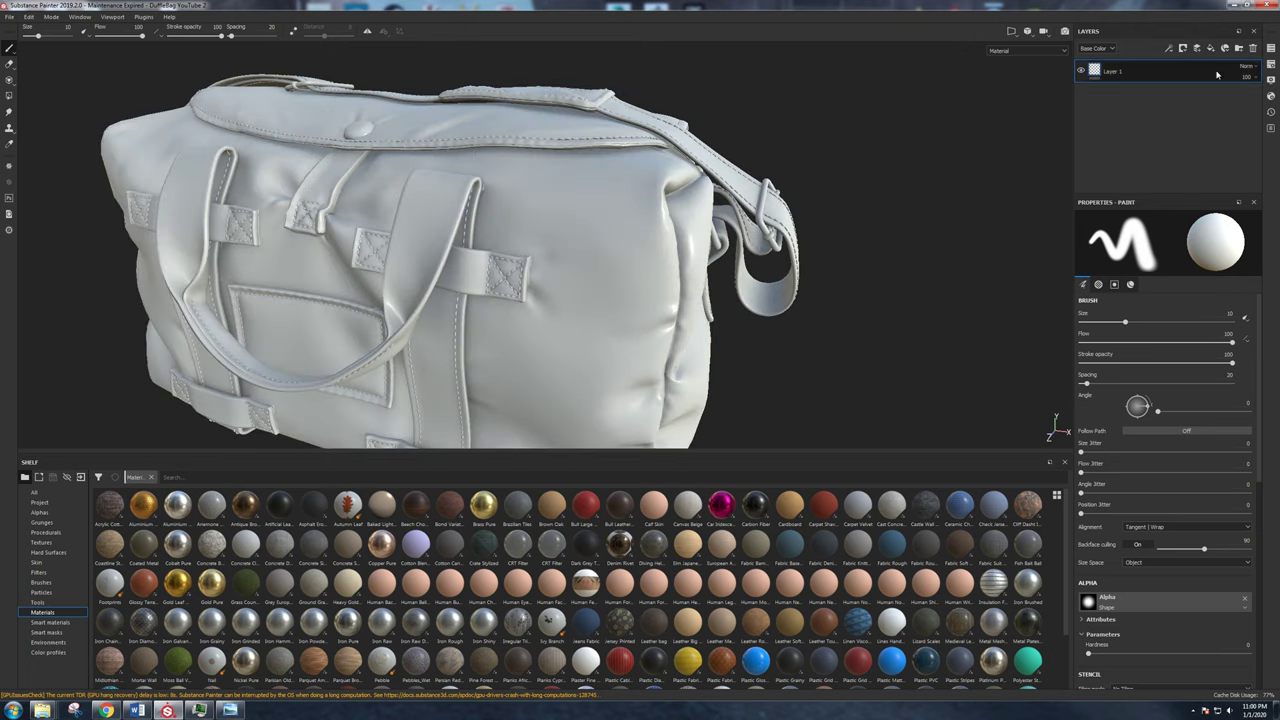
left_click(1270, 48)
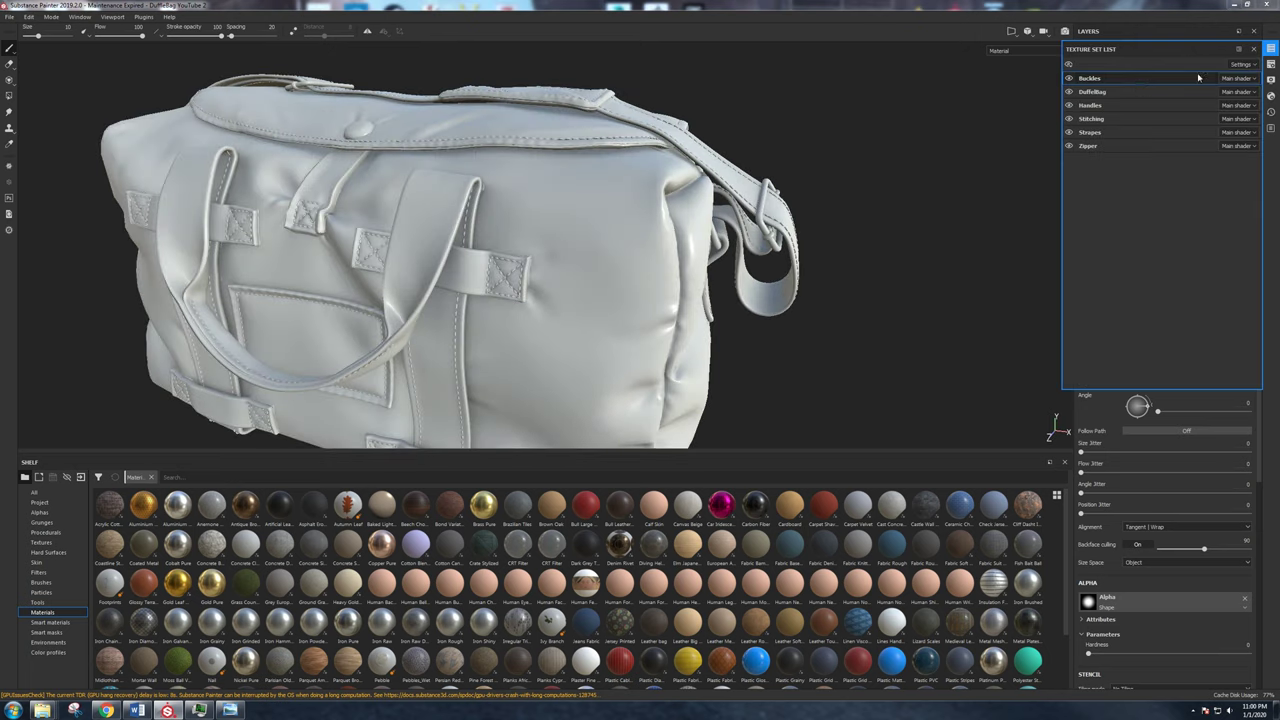
left_click(1108, 92)
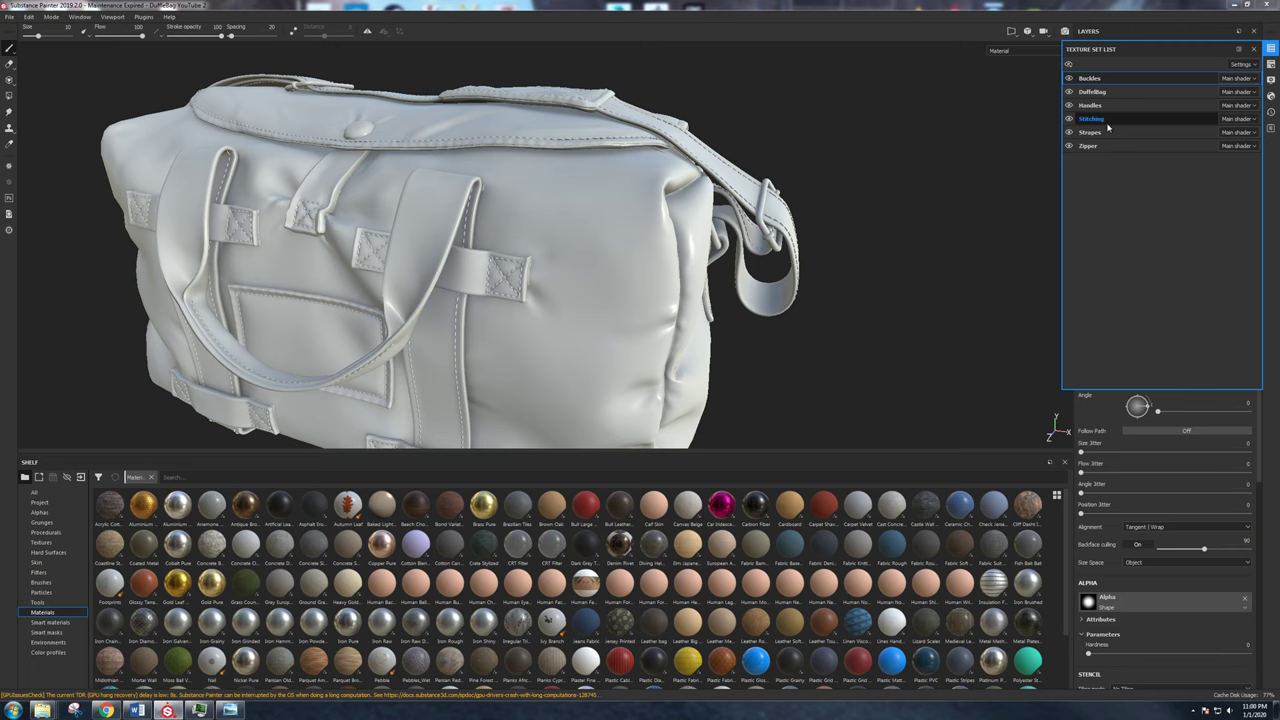
left_click_drag(891, 266, 851, 277, "alt")
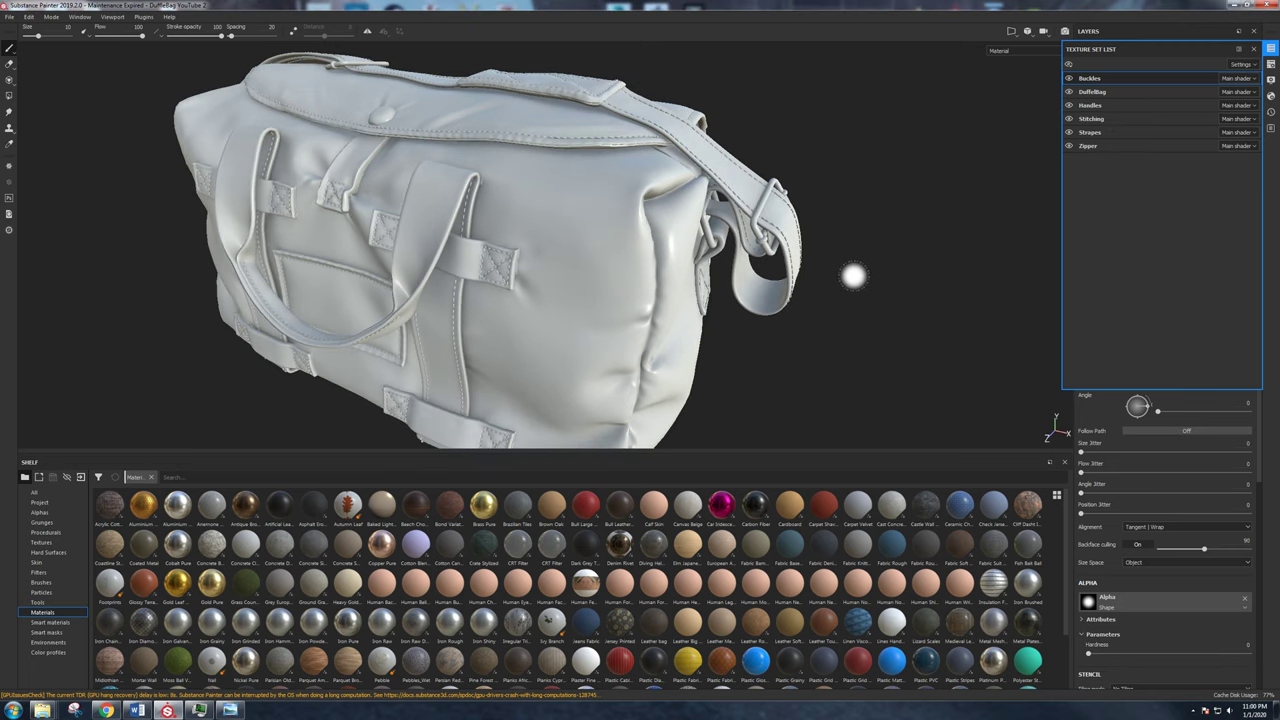
left_click(1097, 80)
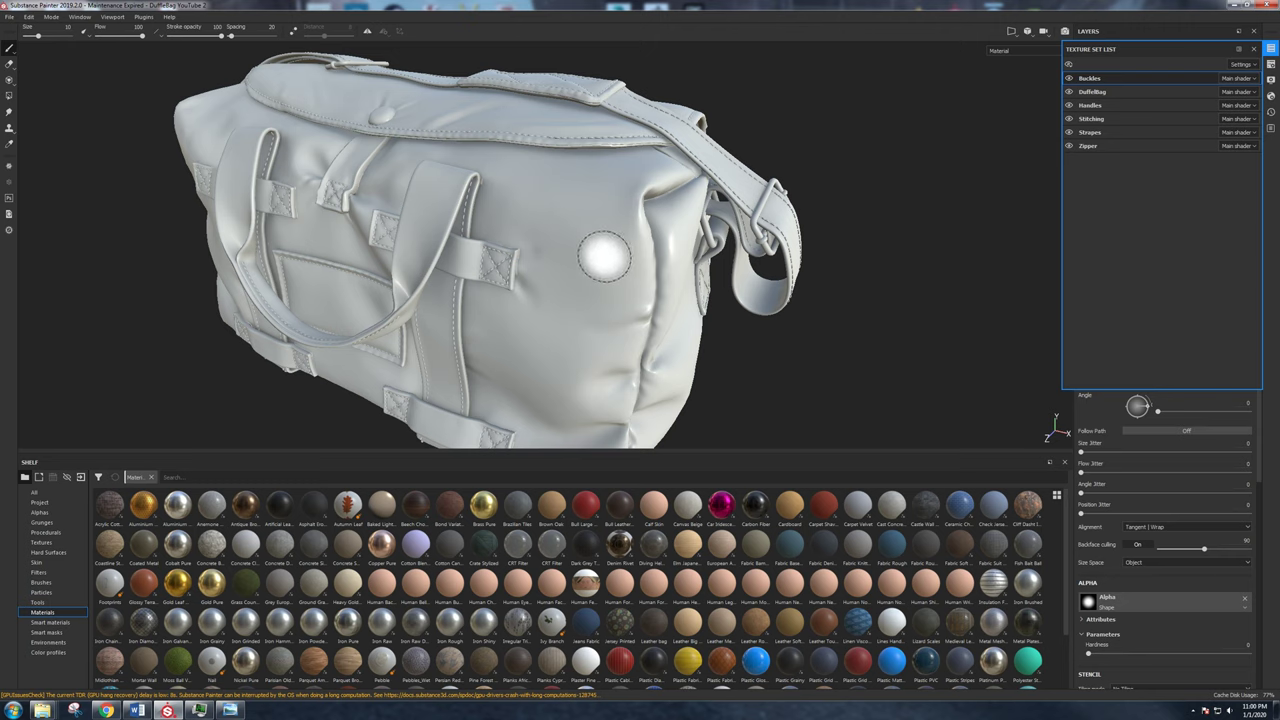
Switch texture sets by picking the handle, the shoulder strap and the bag body on the model, ending on DuffelBag.
left_click(1098, 94)
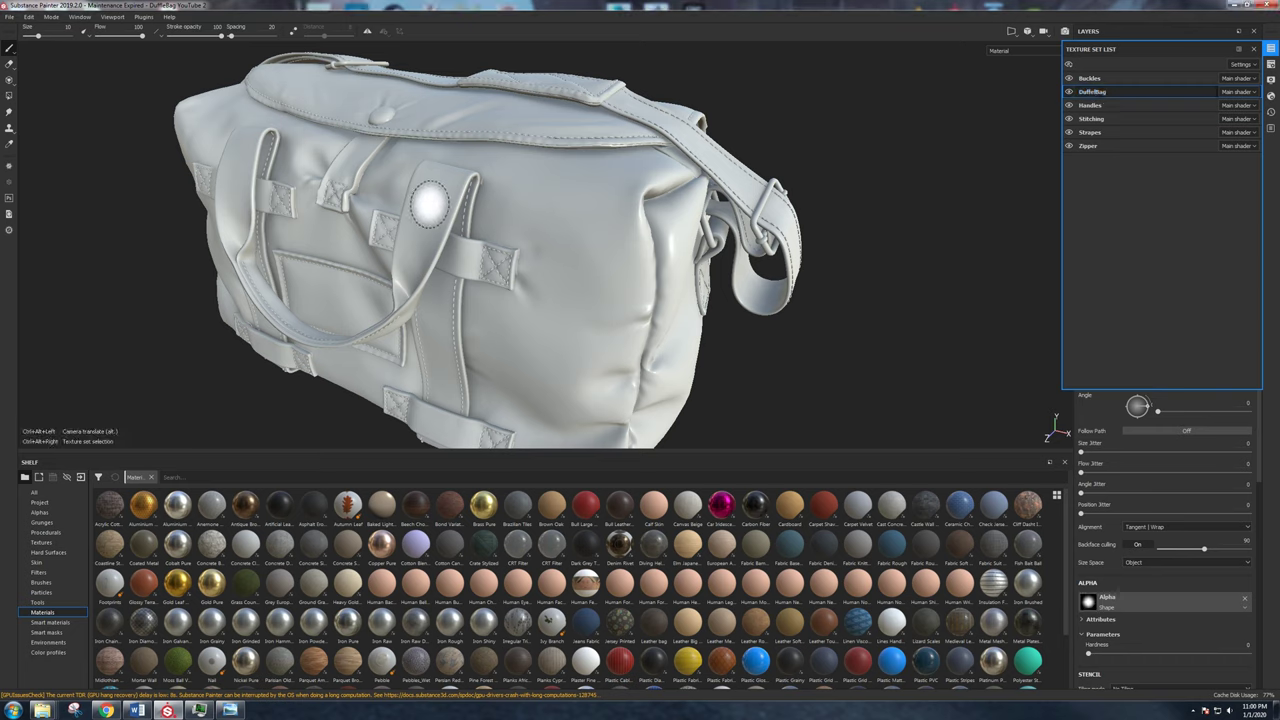
right_click(430, 205, "ctrl+alt")
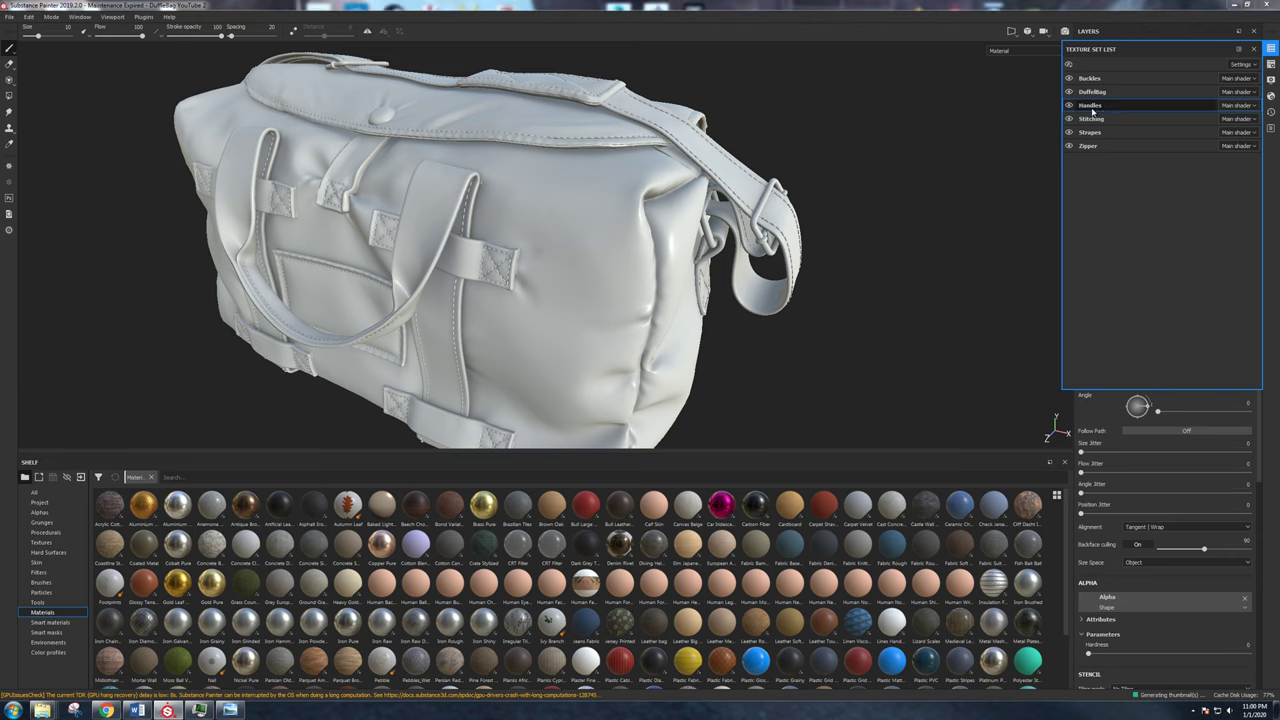
right_click(634, 106, "ctrl+alt")
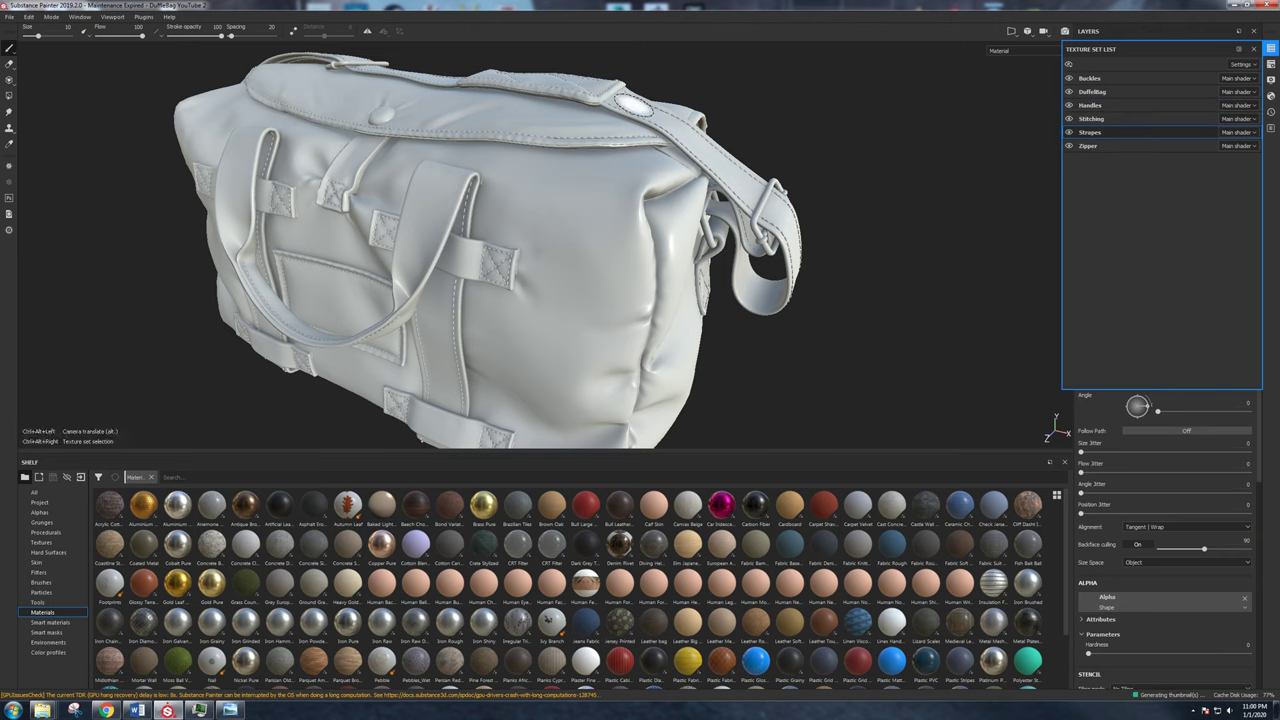
right_click(578, 298, "ctrl+alt")
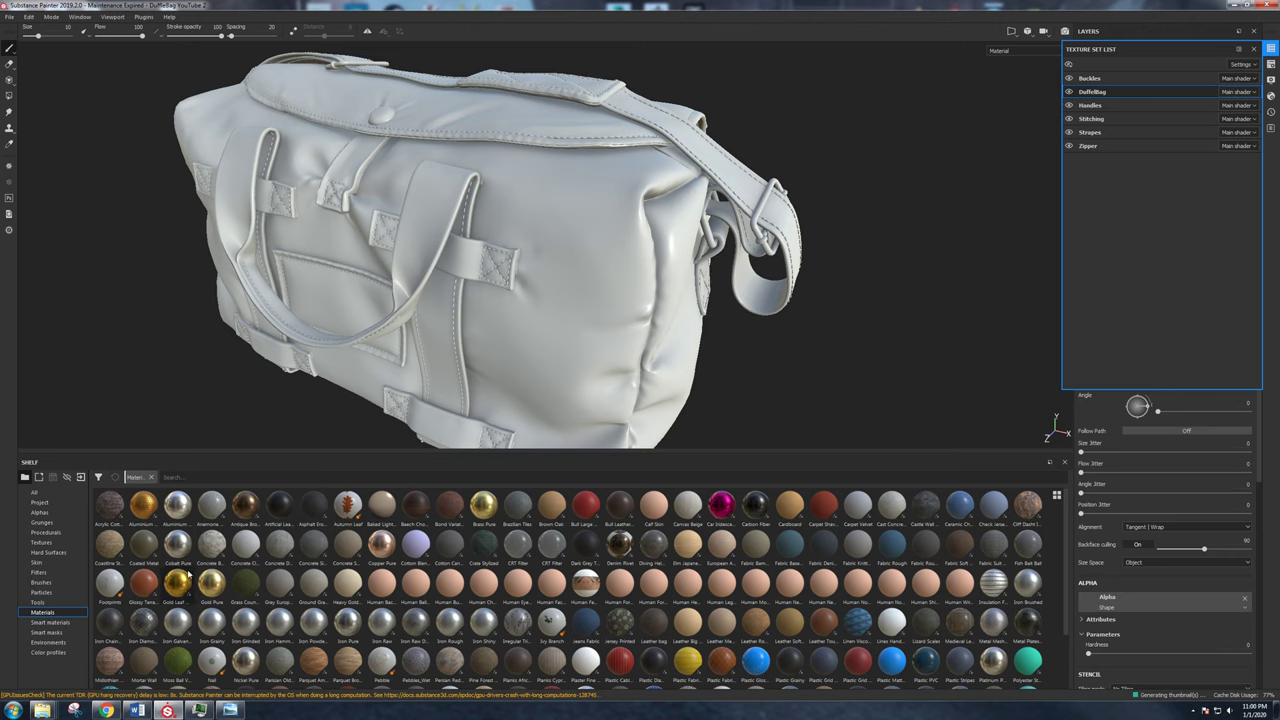
left_click(1090, 90)
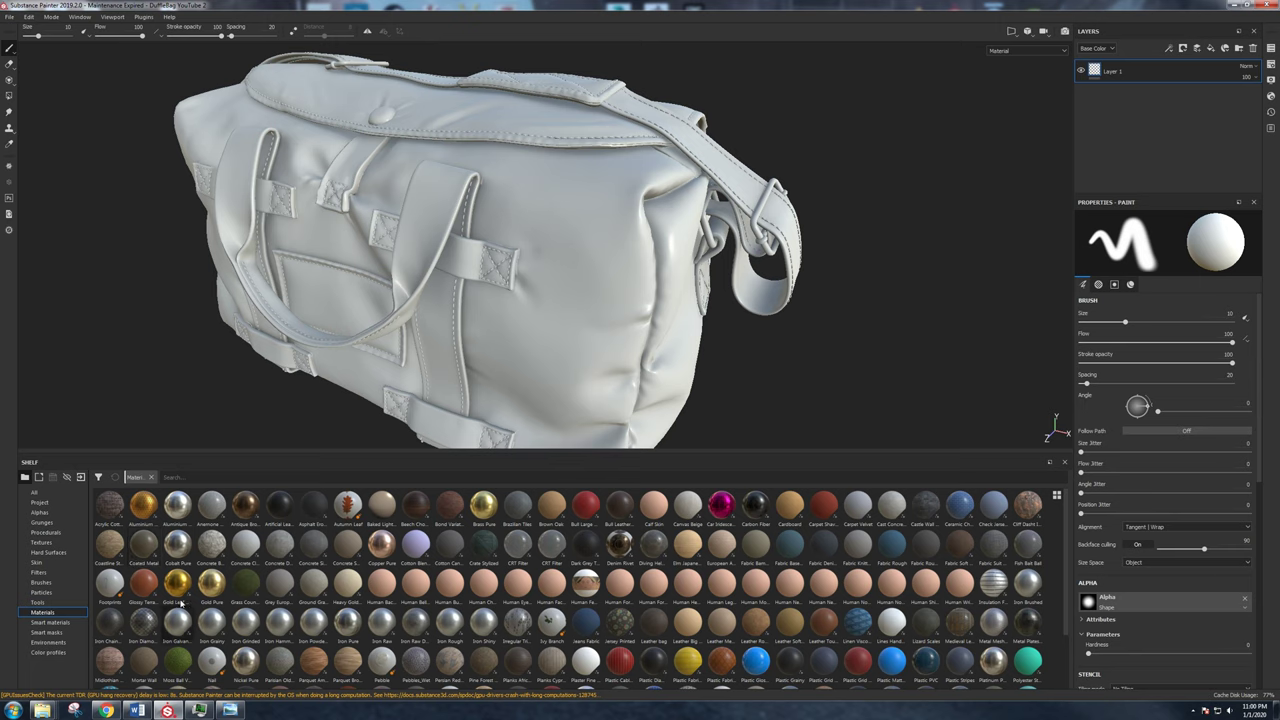
Try the Antique Bronze Darkened material as a layer on the bag body, and delete that layer.
left_click_drag(245, 510, 1082, 196)
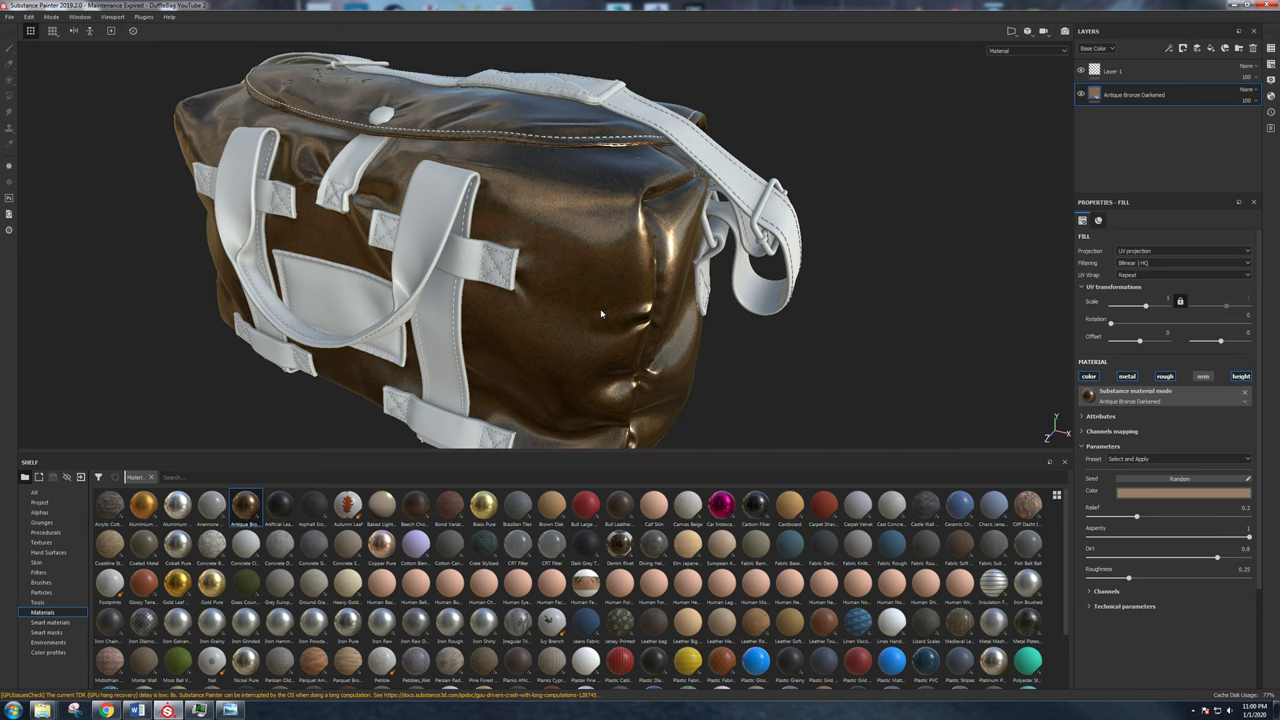
left_click(1253, 48)
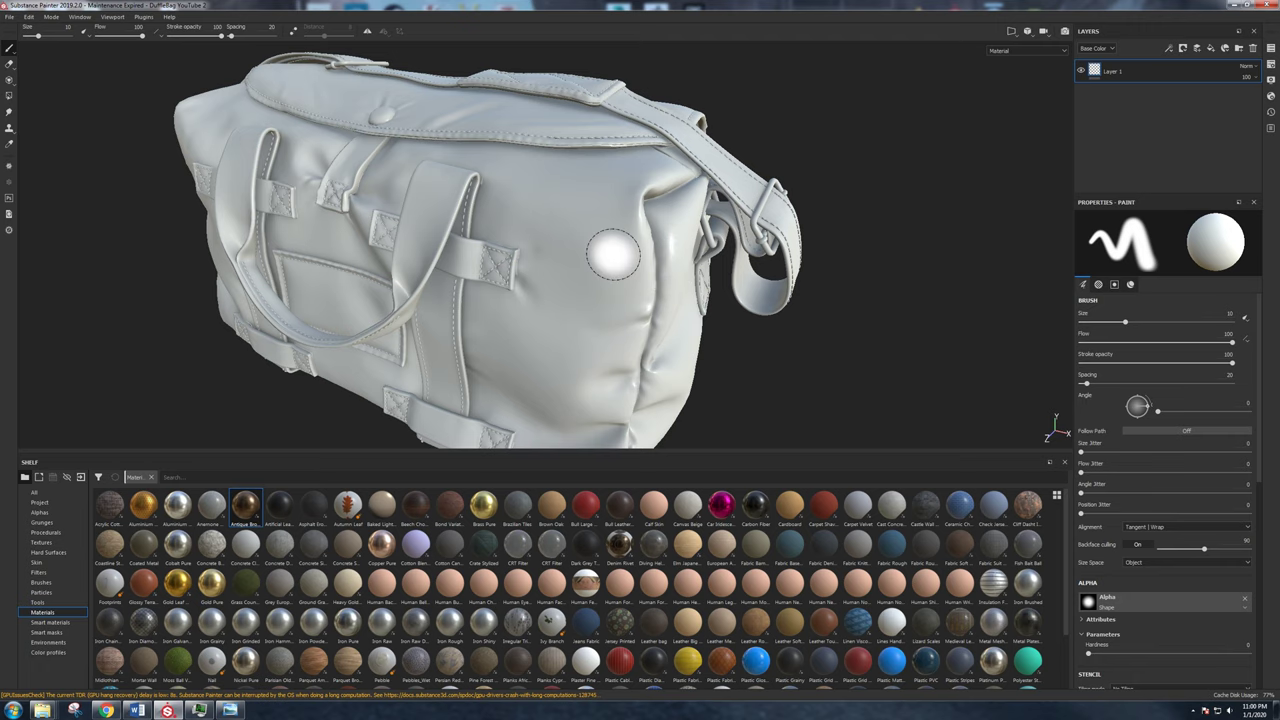
Activate the Buckles texture set and apply the Antique Bronze Darkened material to the buckles.
scroll(672, 235, "up", 3)
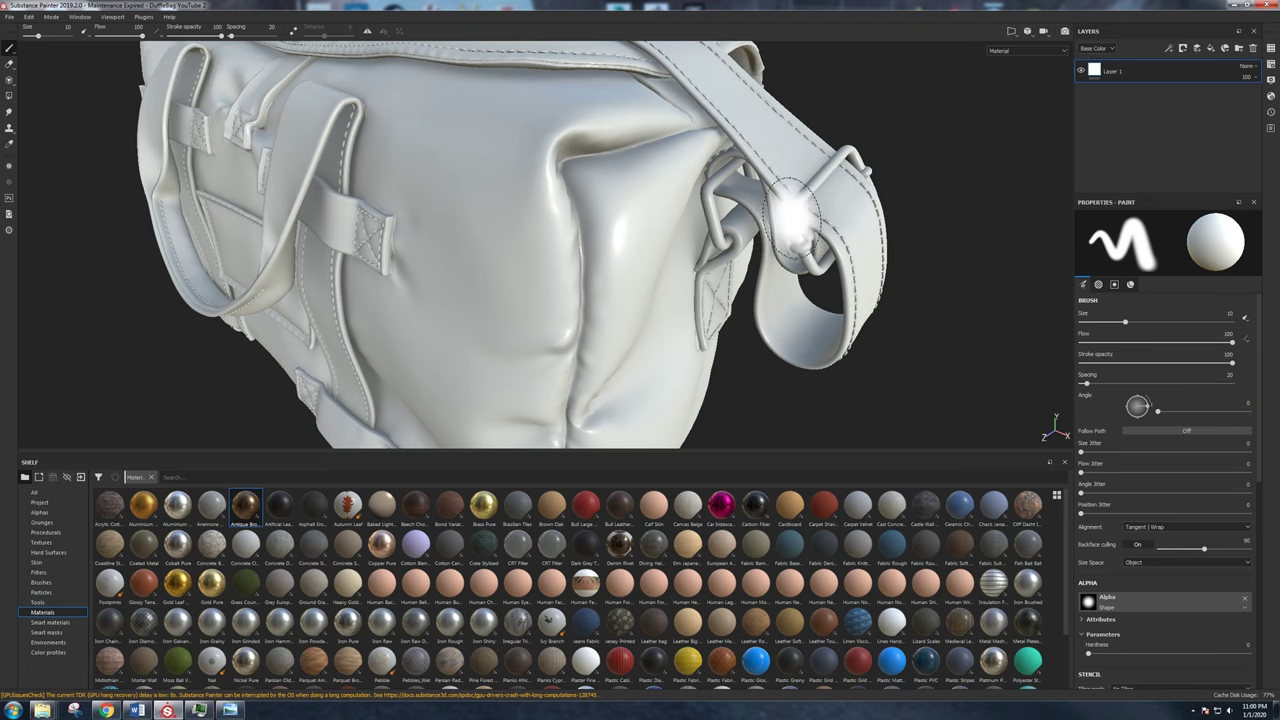
left_click(1270, 49)
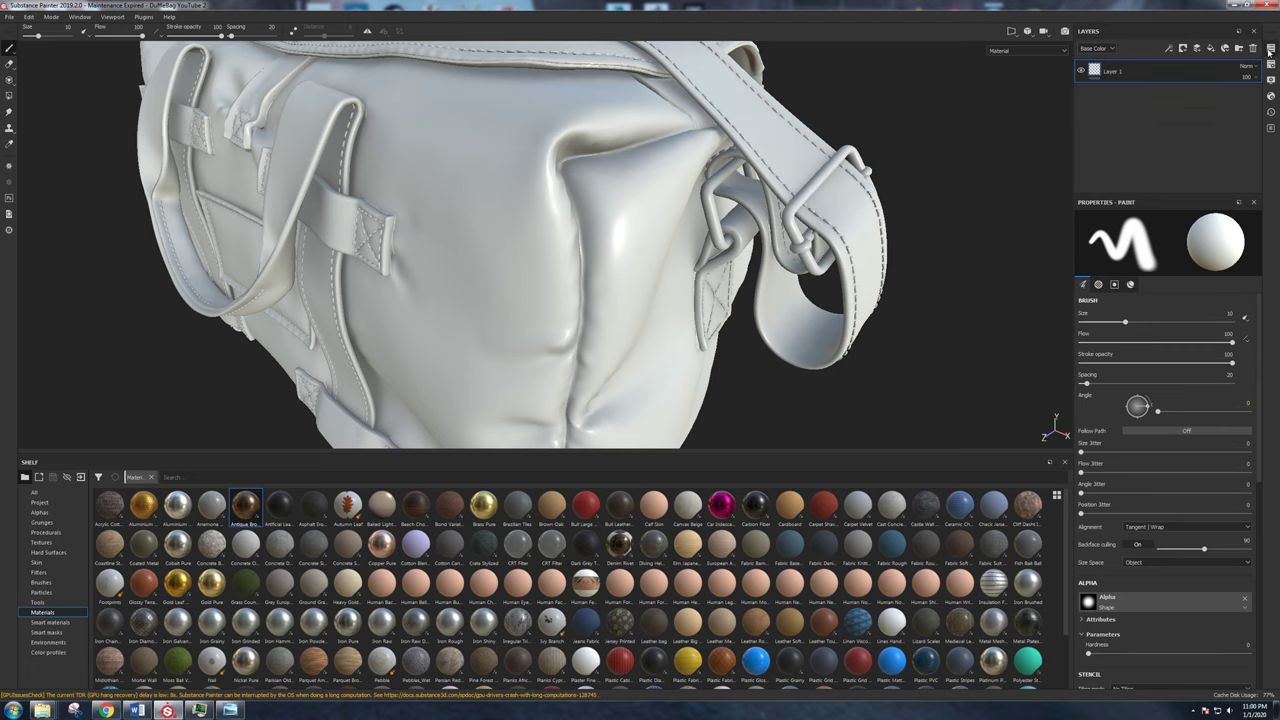
left_click_drag(245, 505, 803, 252)
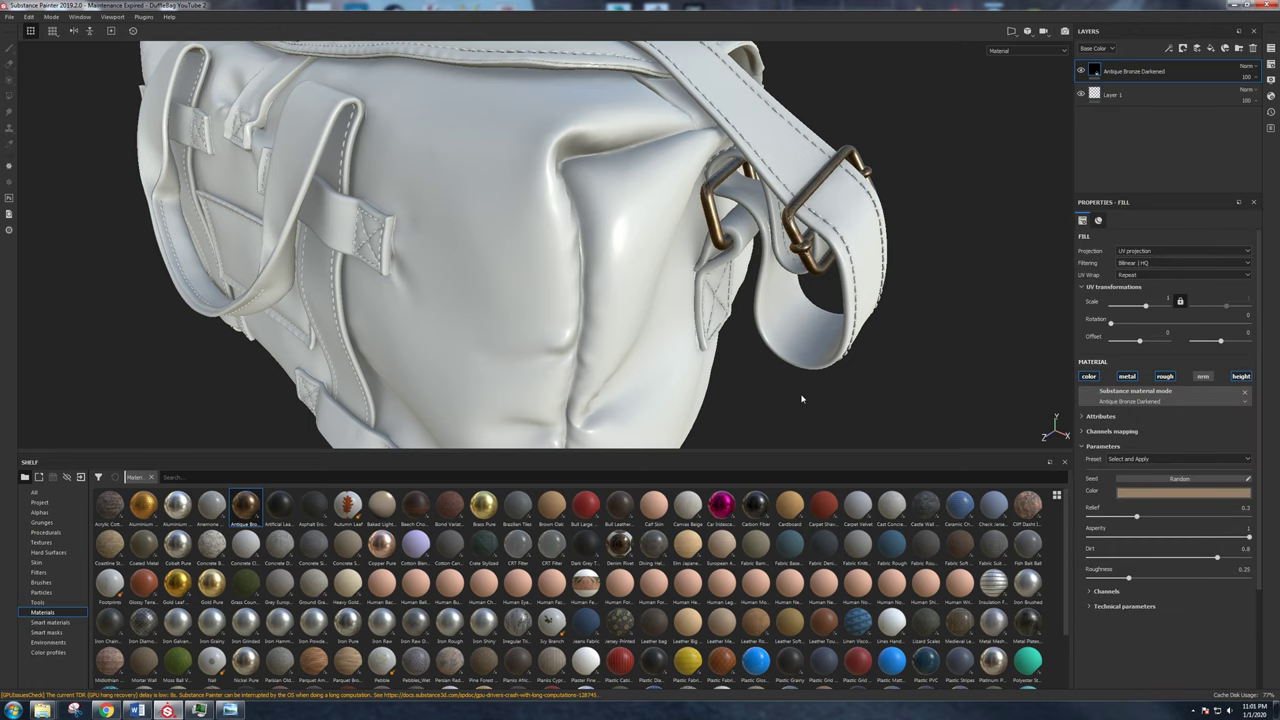
Change the buckle material's color to a lighter, yellower brass tone.
left_click_drag(723, 349, 610, 300, "alt")
right_click_drag(610, 300, 580, 246, "alt")
left_click_drag(580, 246, 491, 325, "alt")
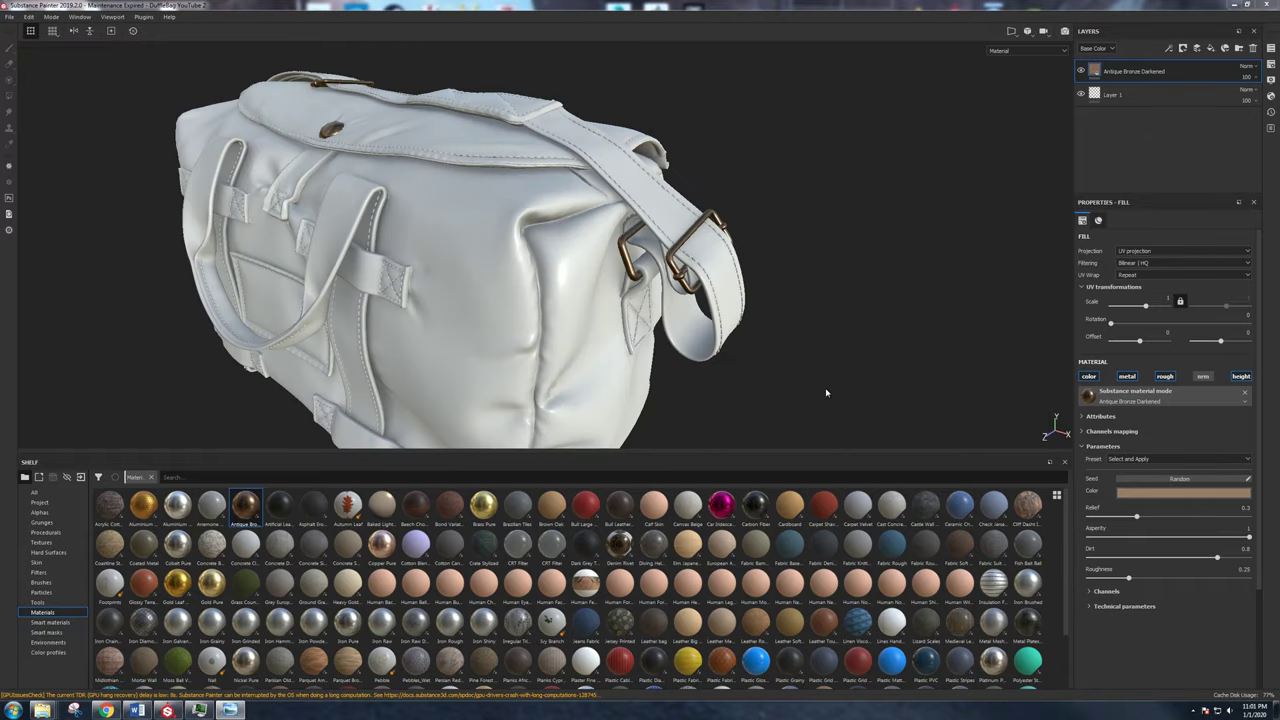
left_click(1144, 498)
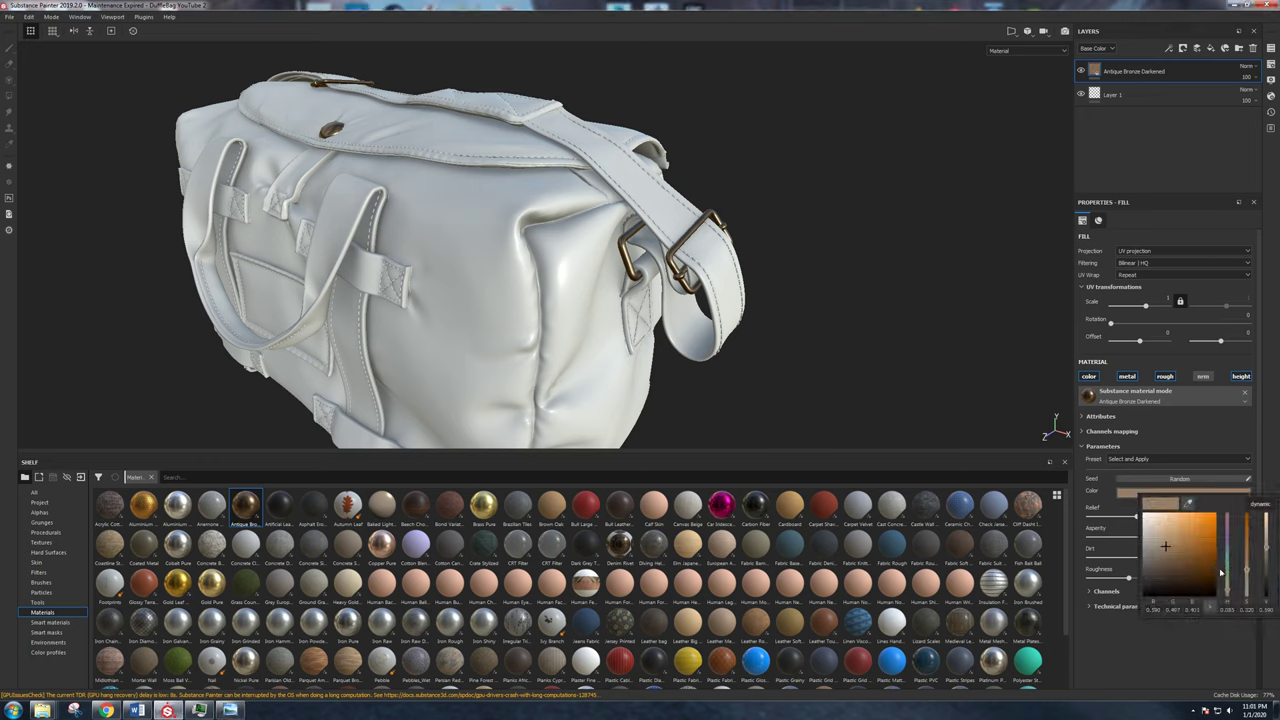
left_click(1227, 590)
left_click_drag(1227, 590, 1227, 591)
left_click_drag(1180, 554, 1172, 540)
left_click(846, 345)
Set the buckle material's Asperity to 0.07 and its Dirt to 0.5.
left_click_drag(790, 322, 684, 268, "alt")
scroll(681, 265, "up", 5)
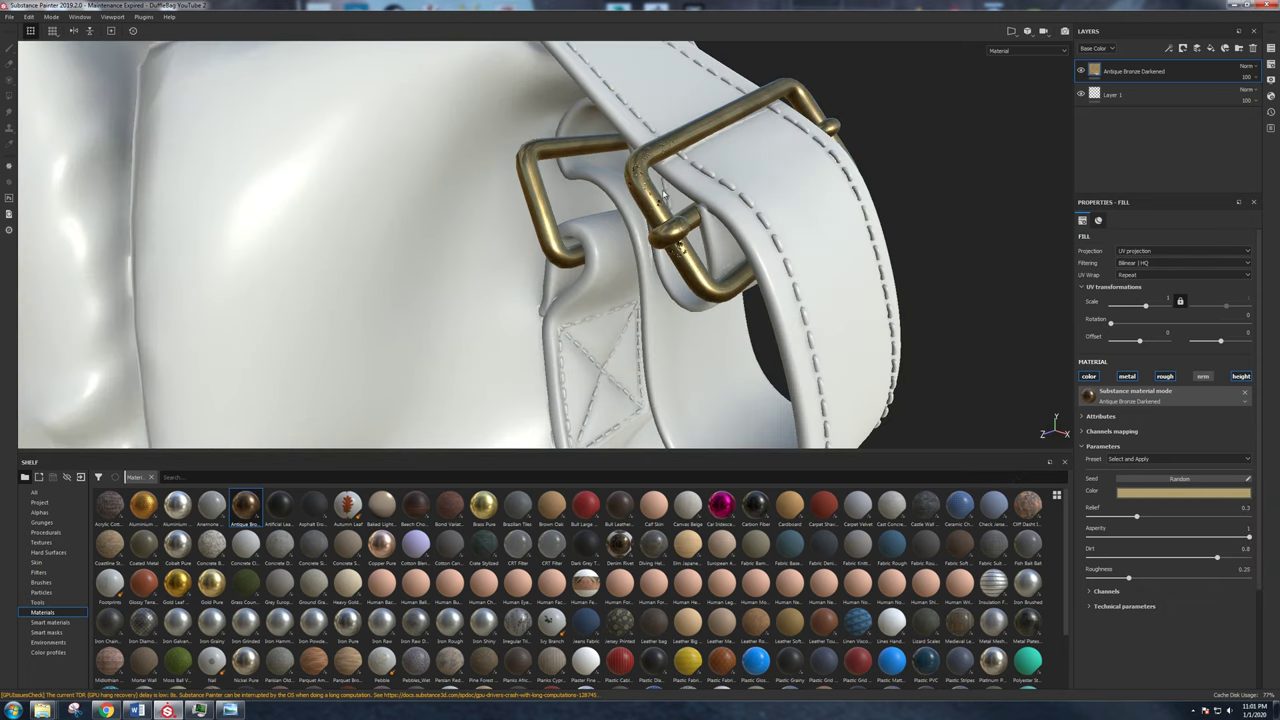
scroll(668, 208, "up", 4)
mouse_move(1110, 558)
left_mouse_down()
mouse_move(1168, 560)
mouse_move(1098, 541)
mouse_move(1188, 540)
mouse_move(1105, 540)
left_mouse_up()
scroll(560, 260, "down", 5)
Select the bag body's texture set from the top flap and search the shelf materials for "canvas".
left_click_drag(470, 255, 670, 228, "alt")
scroll(540, 250, "down", 3)
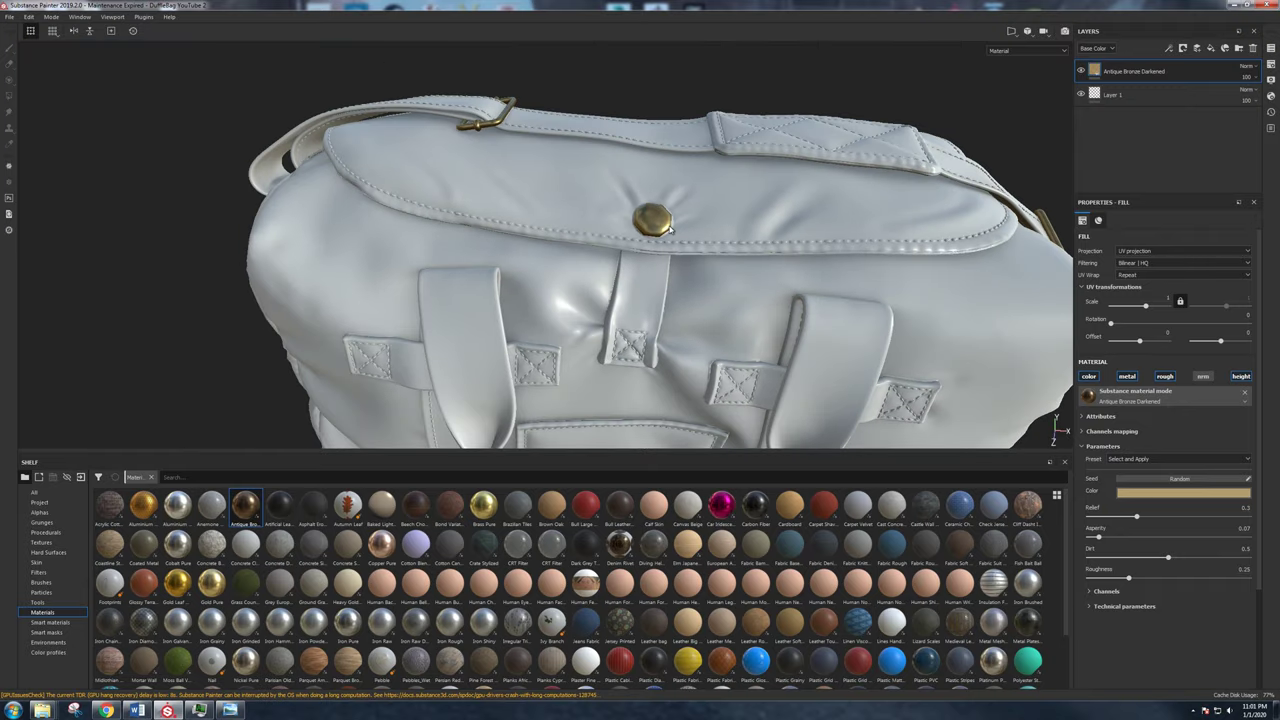
right_click(837, 204, "ctrl+alt")
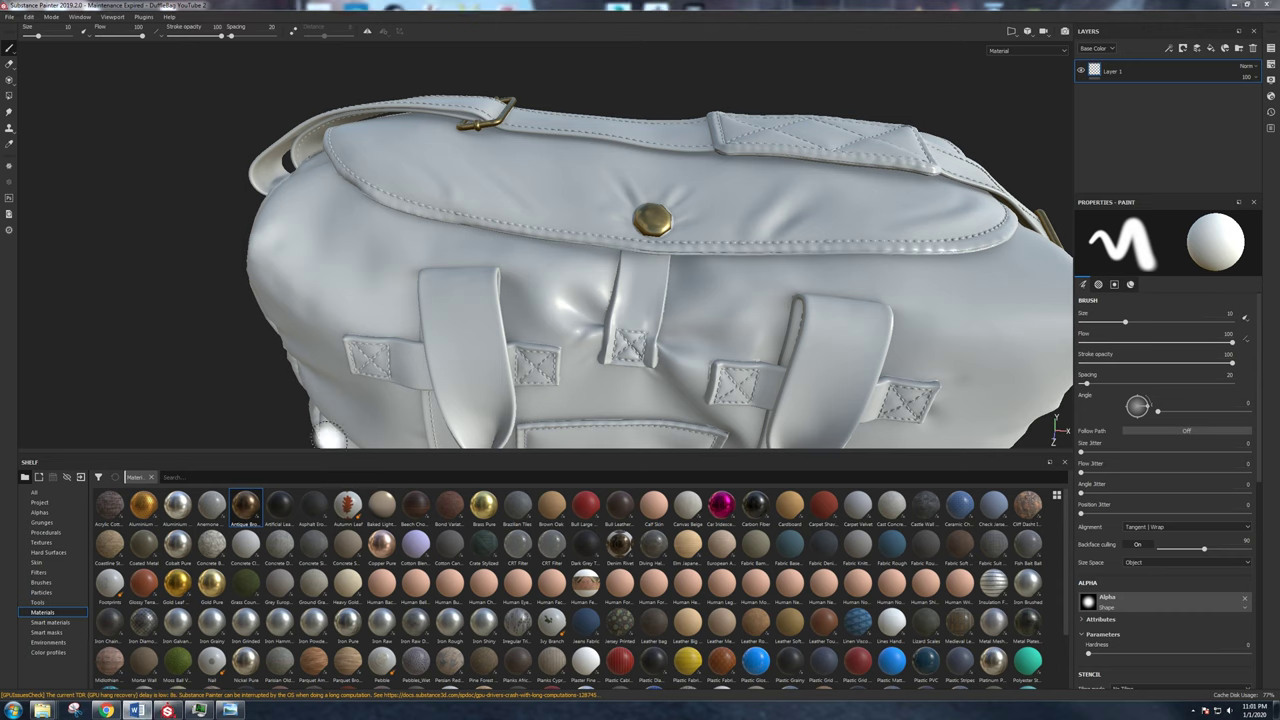
left_click(178, 476)
type("canvas")
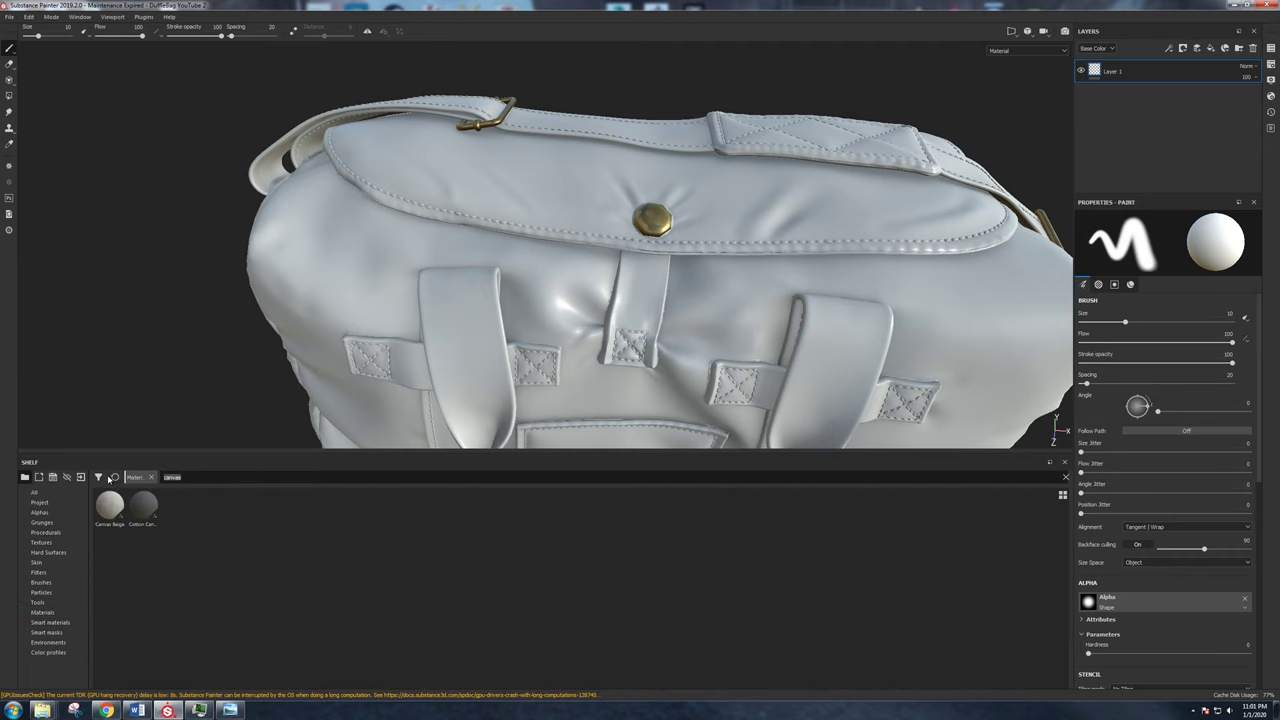
Search the shelf materials for "leather" and apply the Leather bag material to the bag body.
key("ctrl+a")
type("leather")
left_click_drag(211, 505, 654, 201)
scroll(487, 291, "down", 5)
scroll(640, 212, "up", 3)
left_click_drag(340, 430, 360, 403, "alt")
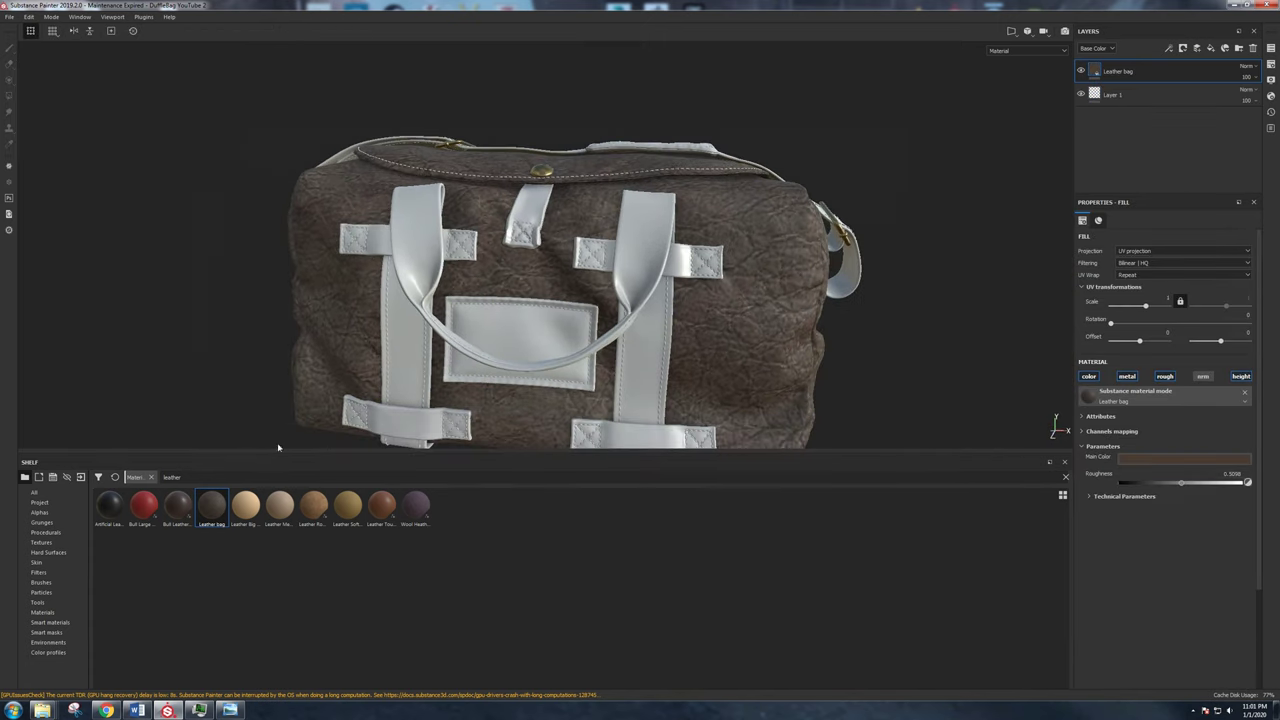
Search the shelf materials for "canvas" and apply the Canvas Beige material to the bag body.
left_click_drag(200, 468, 153, 480)
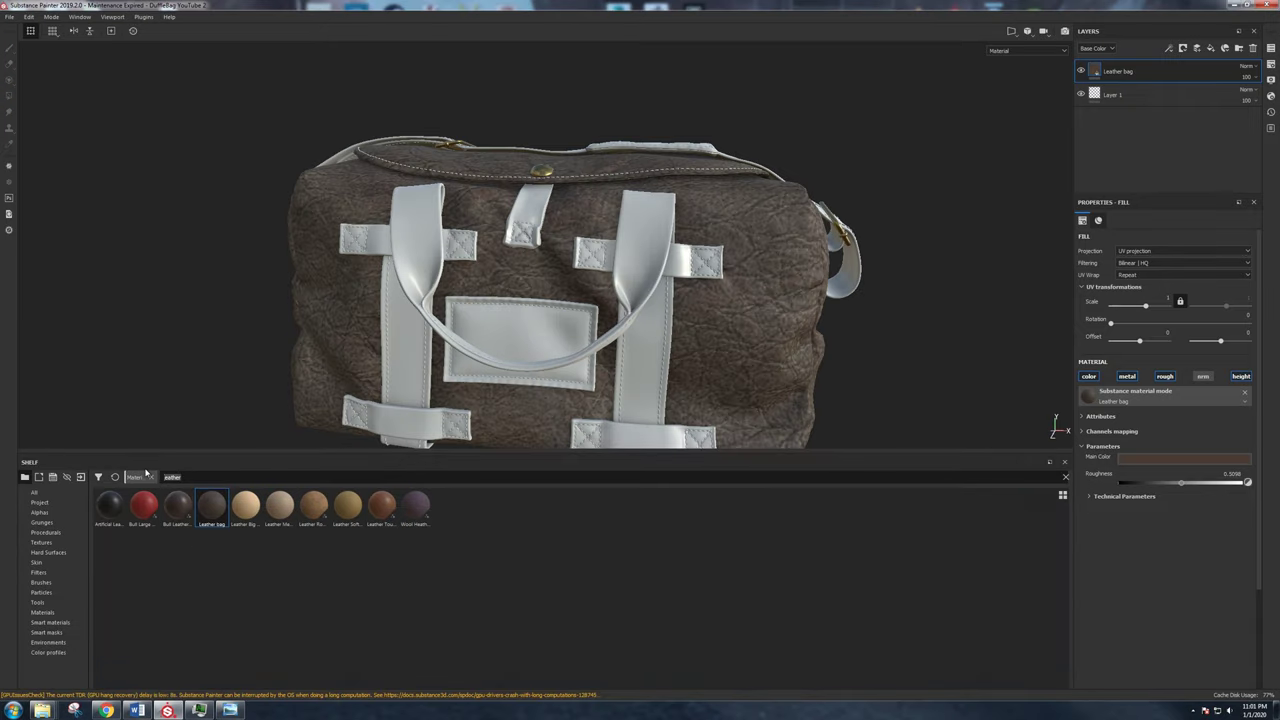
type("canvas")
left_click_drag(110, 505, 345, 320)
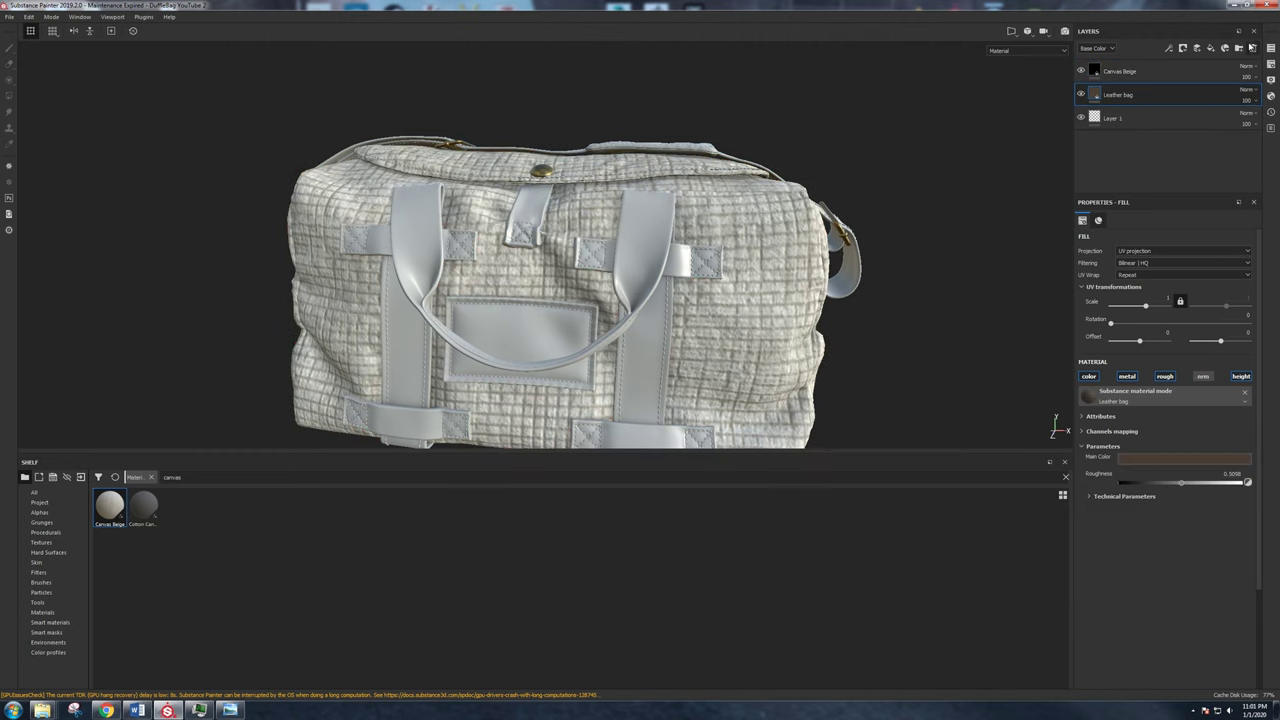
Delete the Leather bag layer and Layer 1 from the bag body's layer stack.
key("Delete")
scroll(714, 249, "up", 3)
scroll(734, 260, "down", 2)
mouse_move(714, 249)
left_mouse_down("alt")
mouse_move(734, 260)
mouse_move(691, 191)
left_mouse_up("alt")
scroll(689, 187, "down", 1)
left_click(1138, 79)
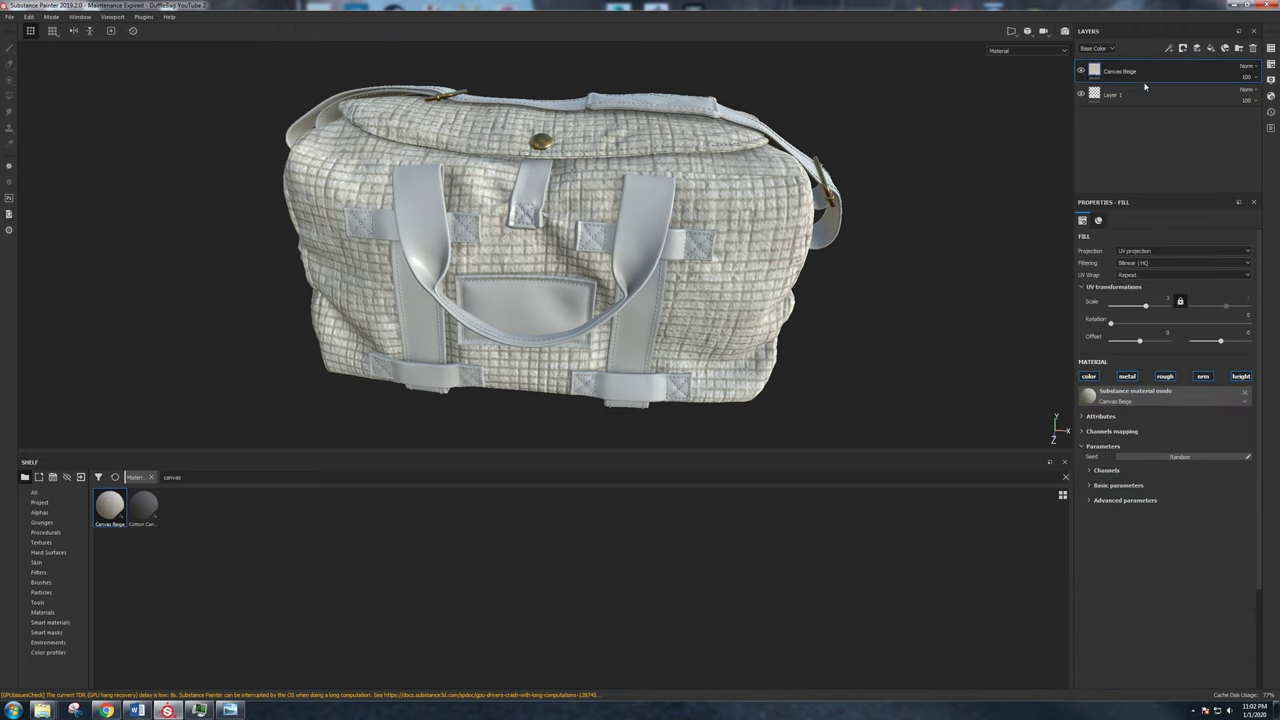
left_click(1252, 48)
Set the UV scale of the Canvas Beige layer to 4 for a finer weave.
scroll(809, 264, "up", 2)
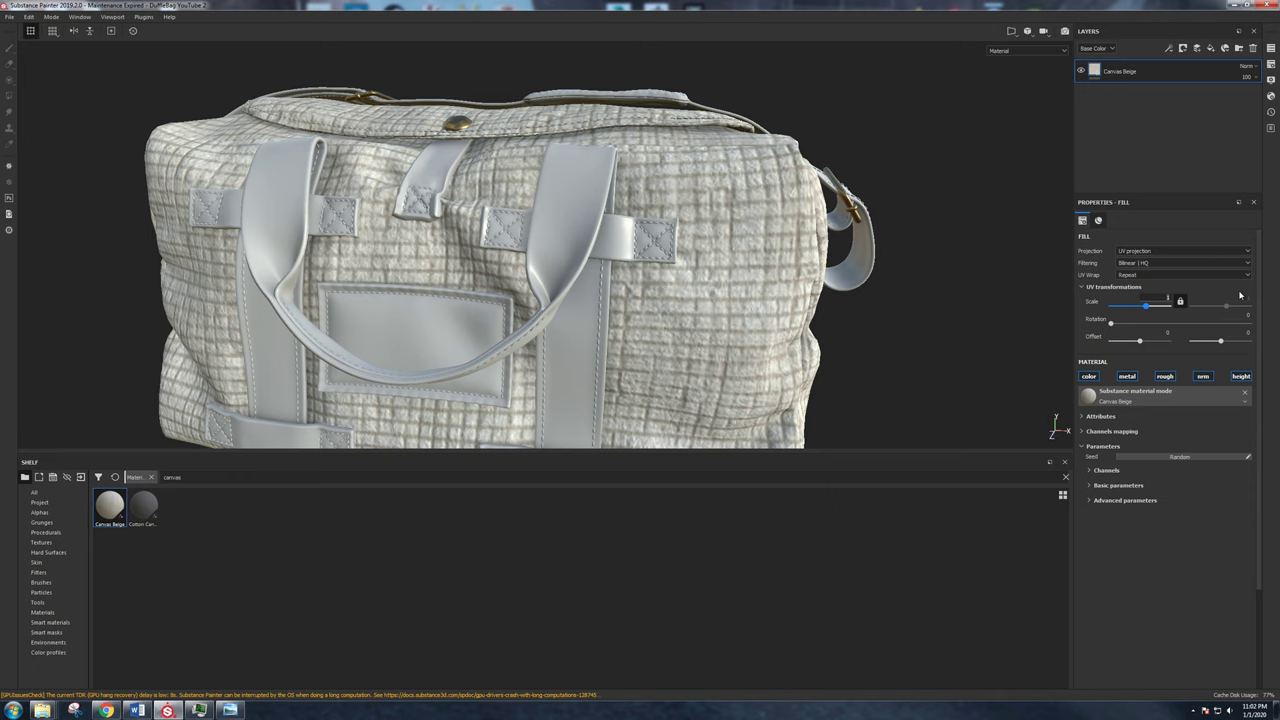
type("4")
key("Return")
left_click_drag(920, 345, 786, 294, "alt")
scroll(897, 271, "down", 3)
scroll(842, 272, "up", 2)
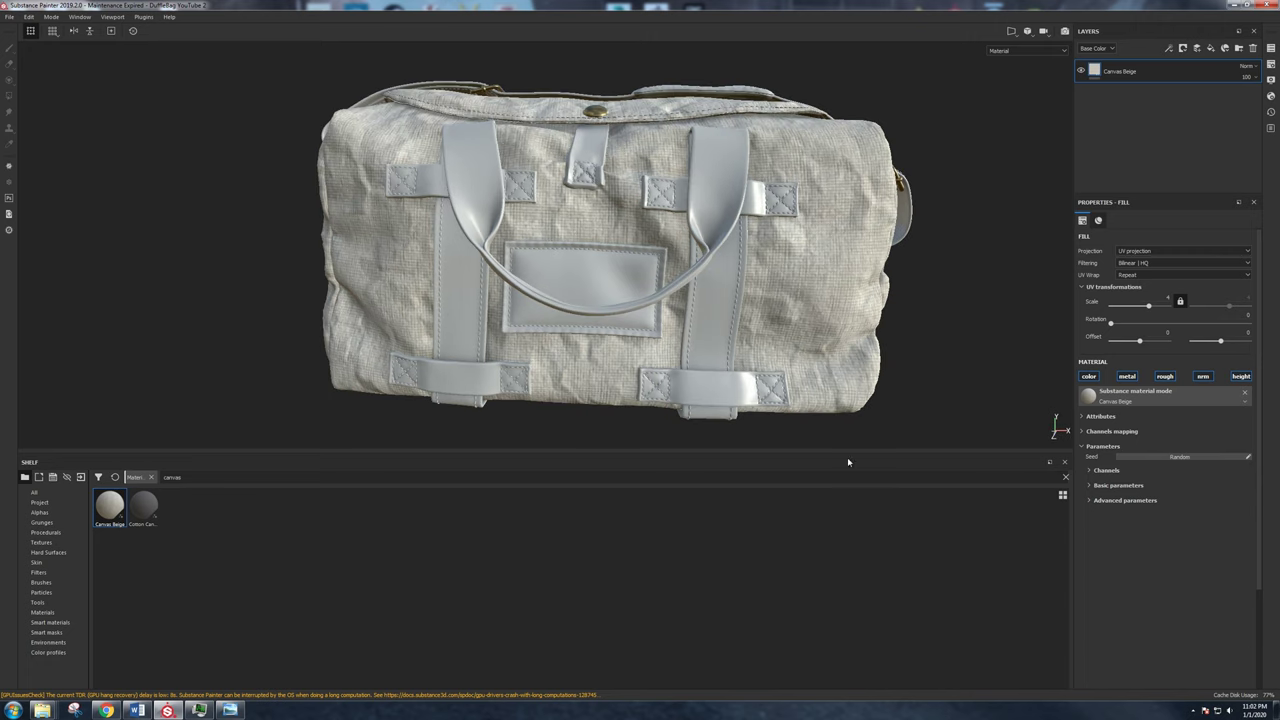
Lower the Age of the Canvas Beige material to 0.69 in its advanced parameters.
left_click(1089, 501)
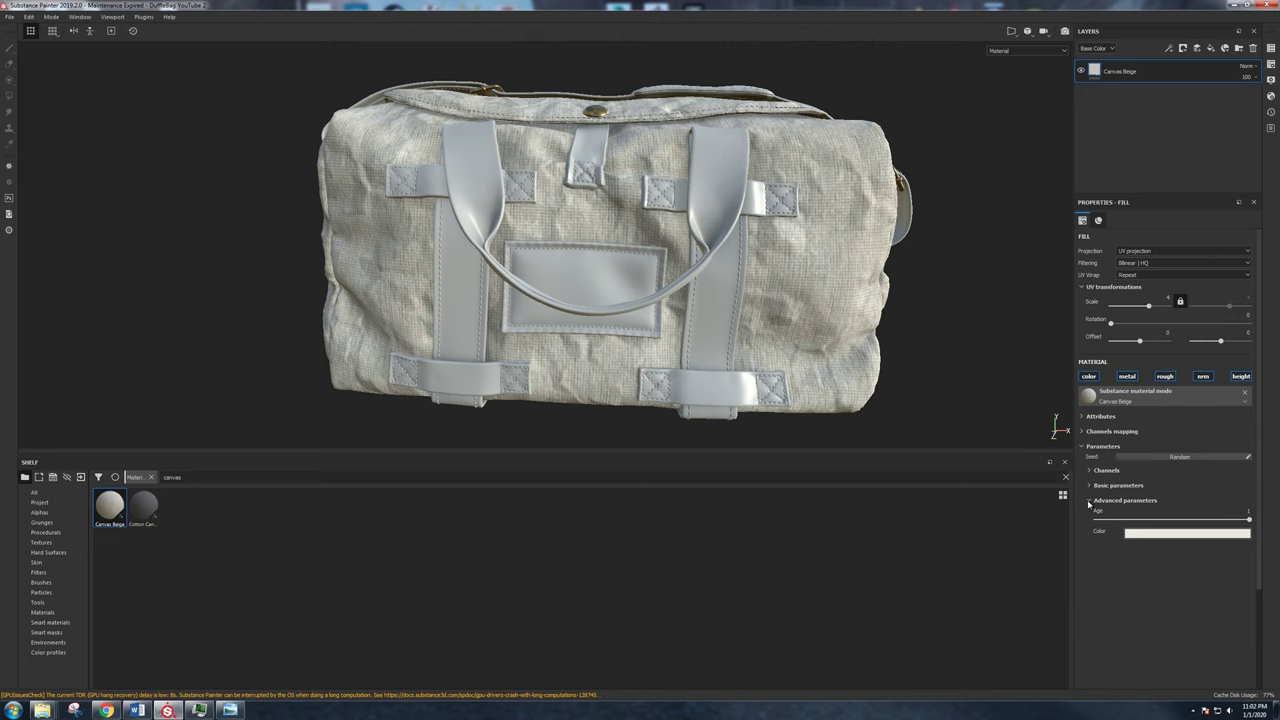
left_click(1171, 521)
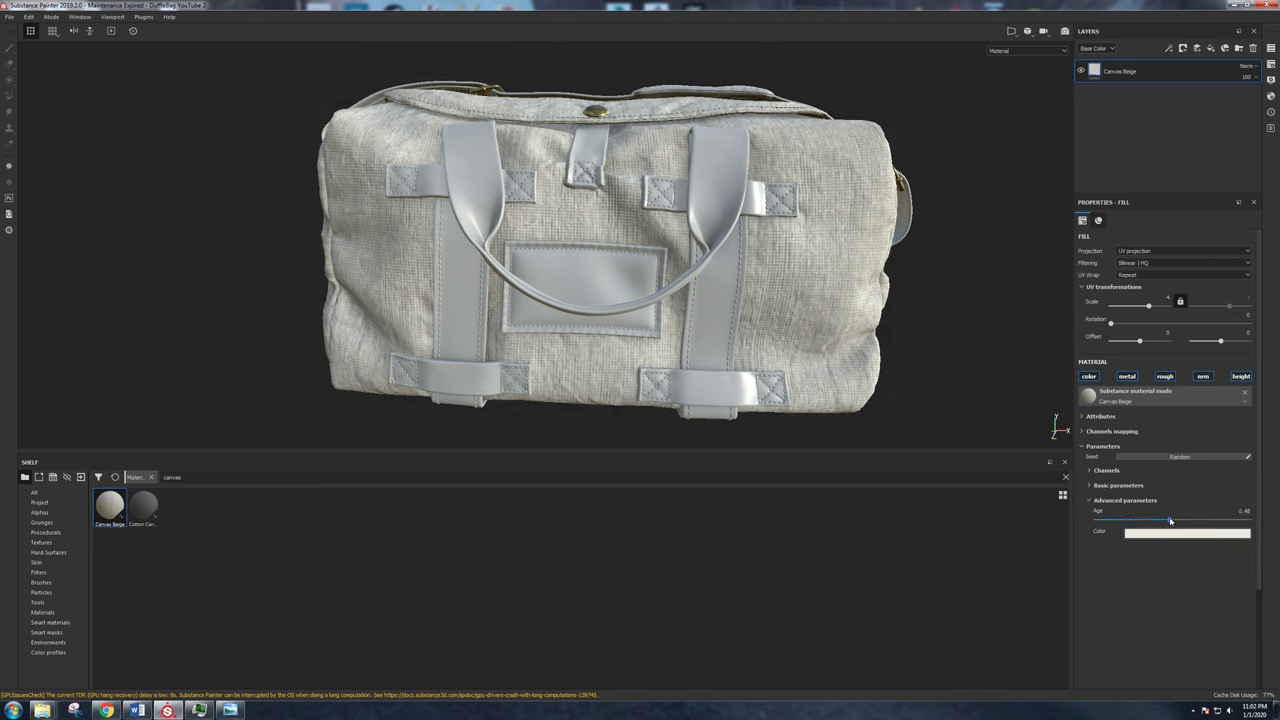
left_click_drag(1189, 524, 1200, 524)
left_click(1217, 522)
left_click(1203, 522)
left_click_drag(645, 229, 632, 238, "alt")
scroll(612, 222, "up", 4)
scroll(636, 236, "down", 4)
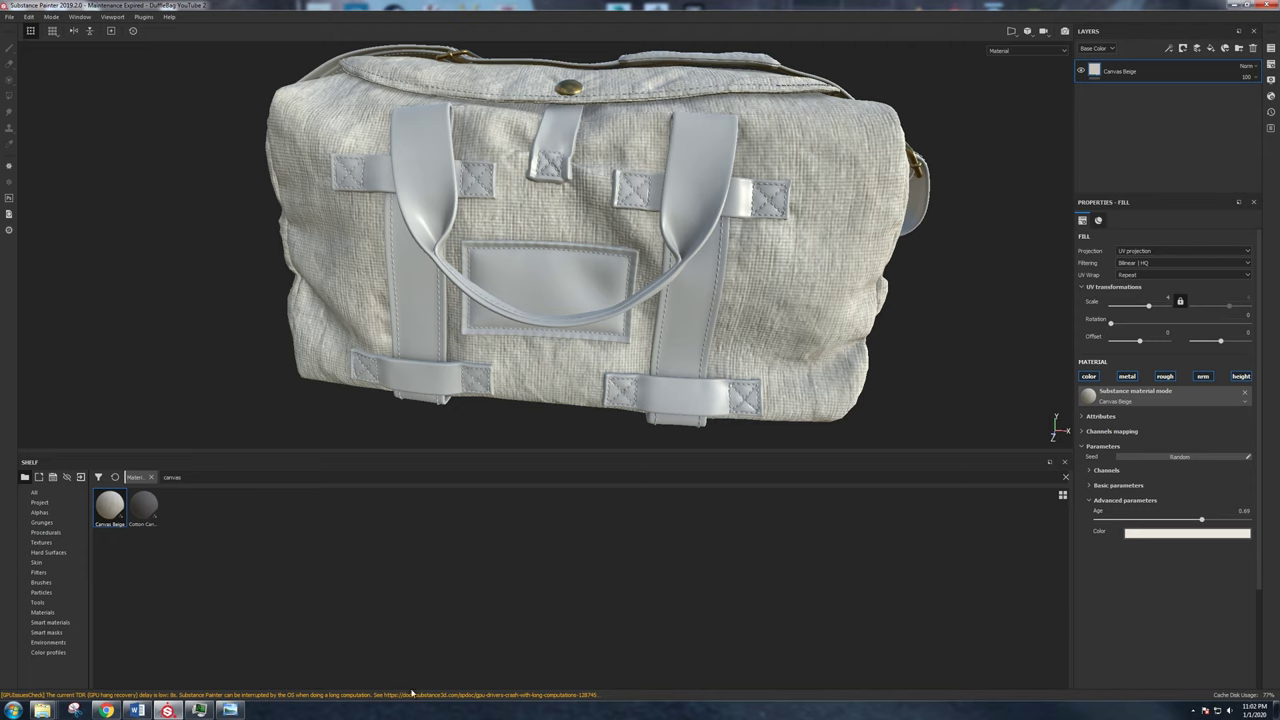
Try an olive green as the Canvas Beige material's own color, and undo the change.
left_click(1159, 537)
left_click(1161, 606)
mouse_move(1161, 607)
left_mouse_down()
mouse_move(1157, 585)
mouse_move(1159, 600)
left_mouse_up()
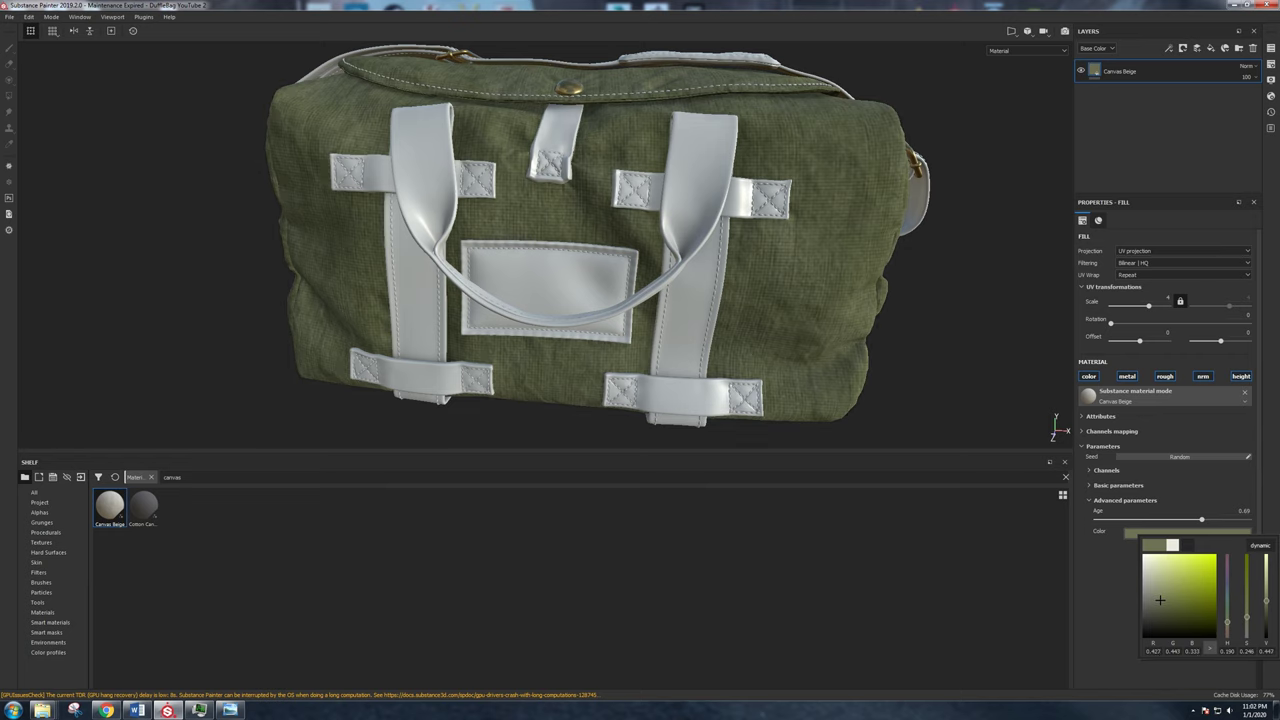
left_click(775, 246)
mouse_move(770, 247)
right_mouse_down("alt")
mouse_move(803, 243)
mouse_move(750, 243)
right_mouse_up("alt")
left_click_drag(750, 243, 688, 293, "alt")
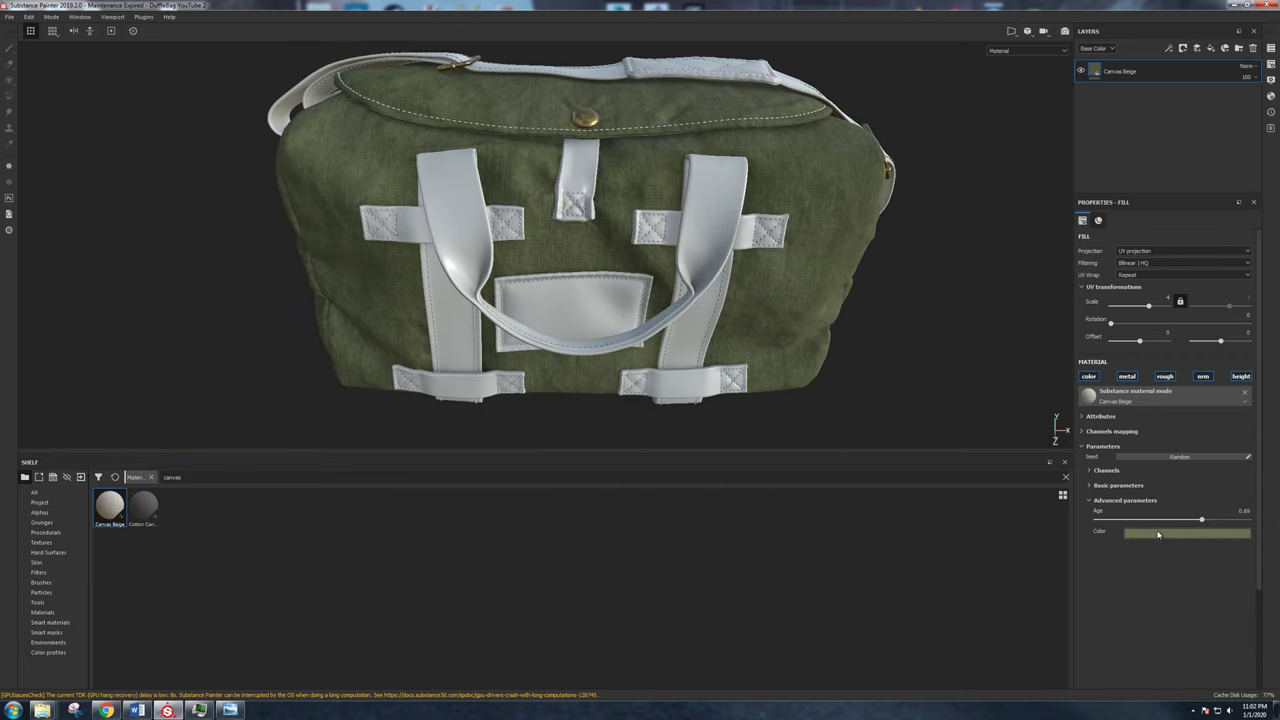
key("ctrl+z")
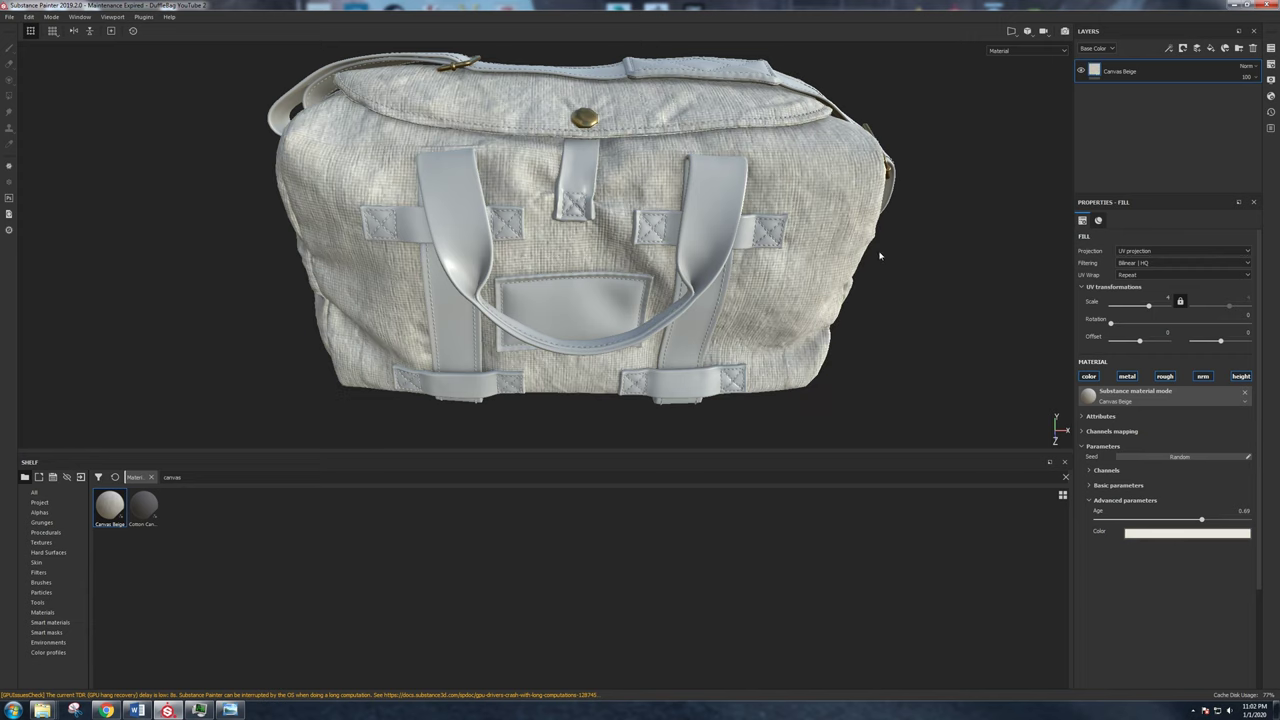
Add a fill layer above Canvas Beige and disable its metal, rough, nrm and height channels, keeping only color.
left_click_drag(879, 263, 856, 236, "alt")
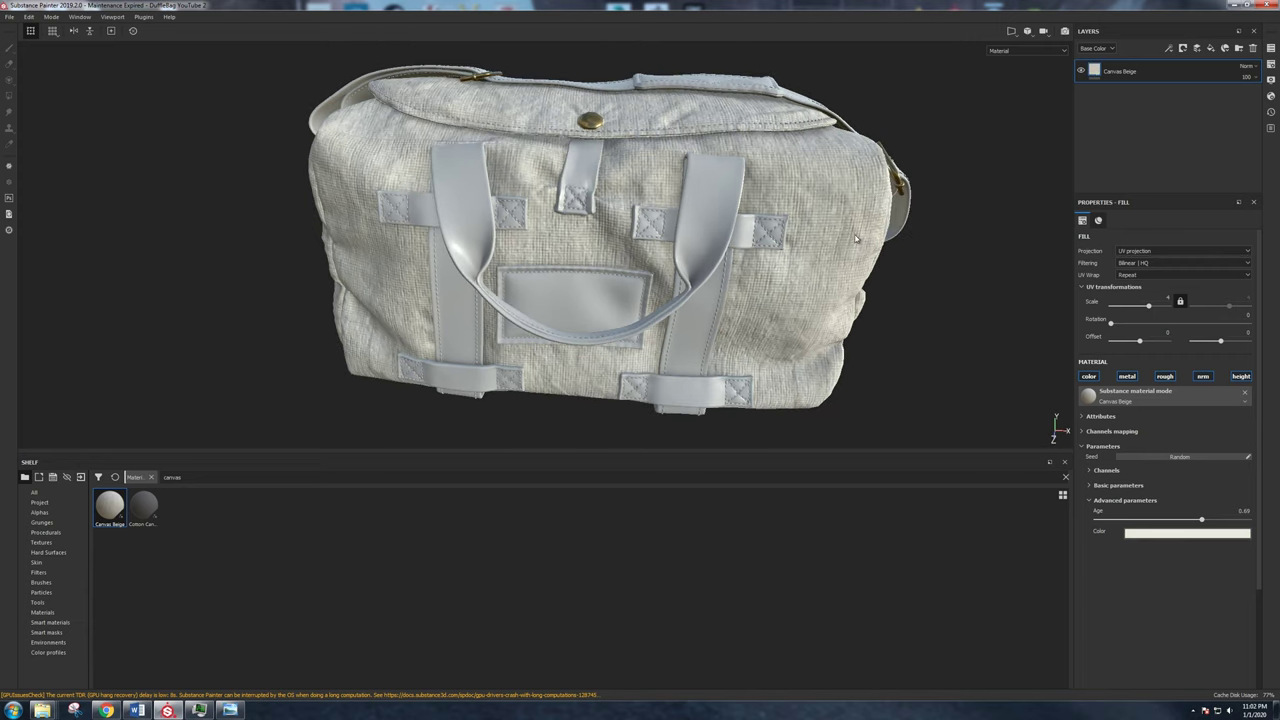
left_click(1211, 49)
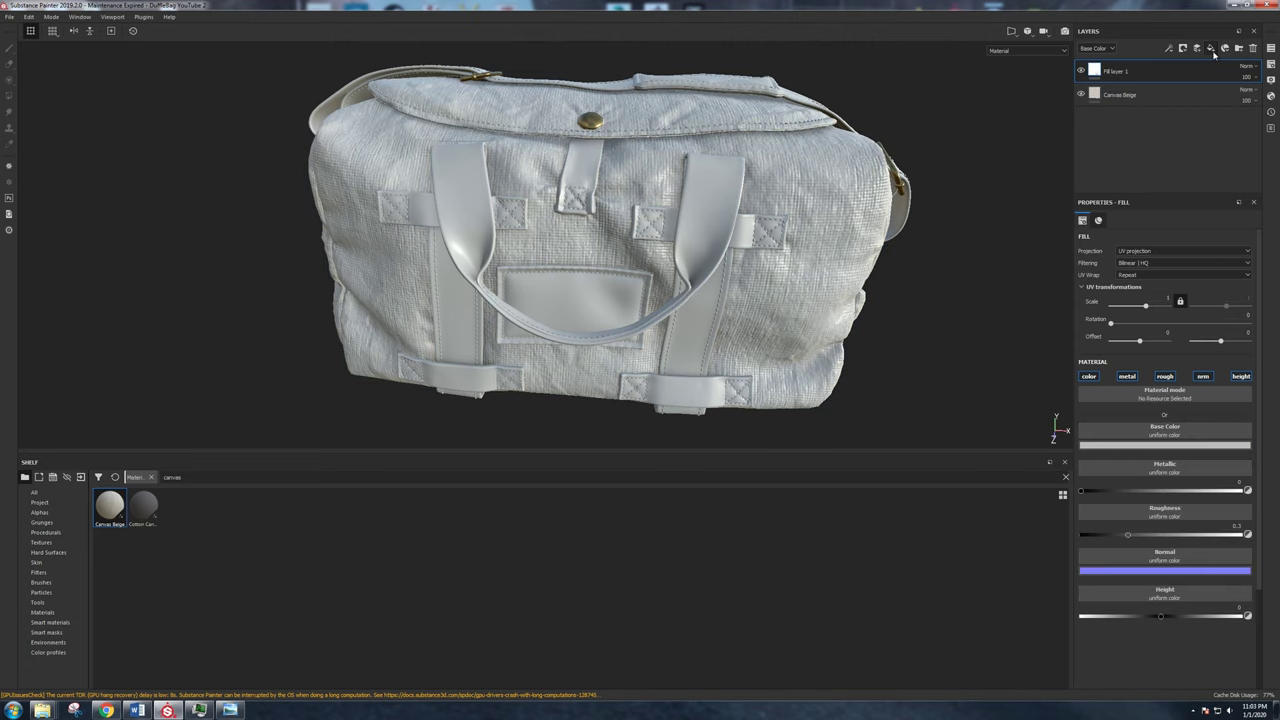
left_click(1126, 376)
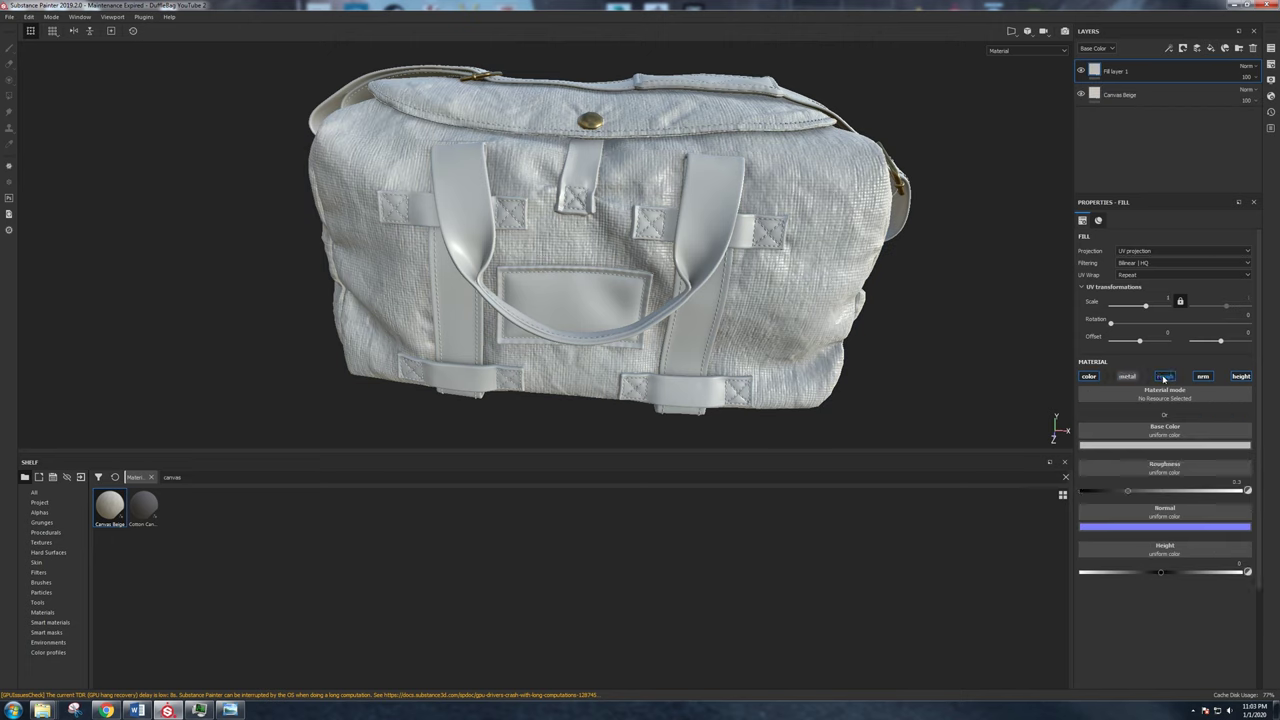
left_click(1165, 376)
left_click(1203, 376)
left_click(1240, 376)
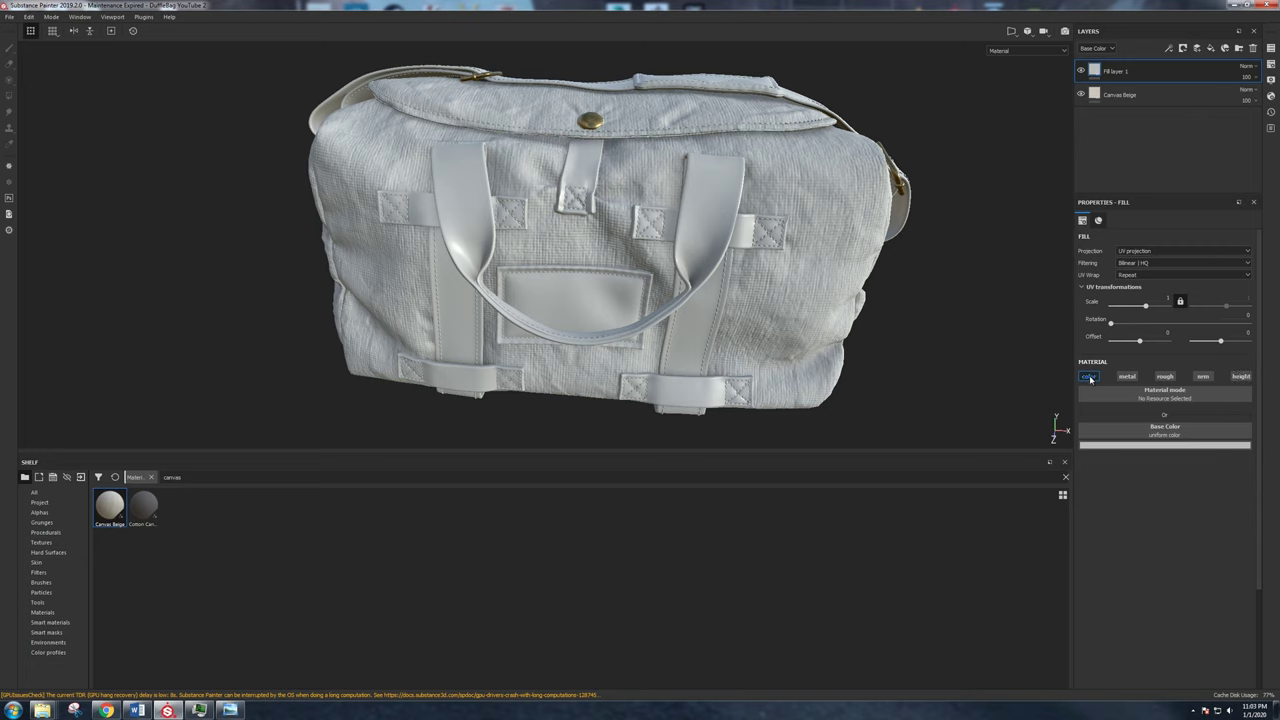
Set the new fill layer's base color to a muted olive green.
left_click(1151, 446)
left_click_drag(1187, 456, 1279, 428)
left_click_drag(1160, 515, 1160, 512)
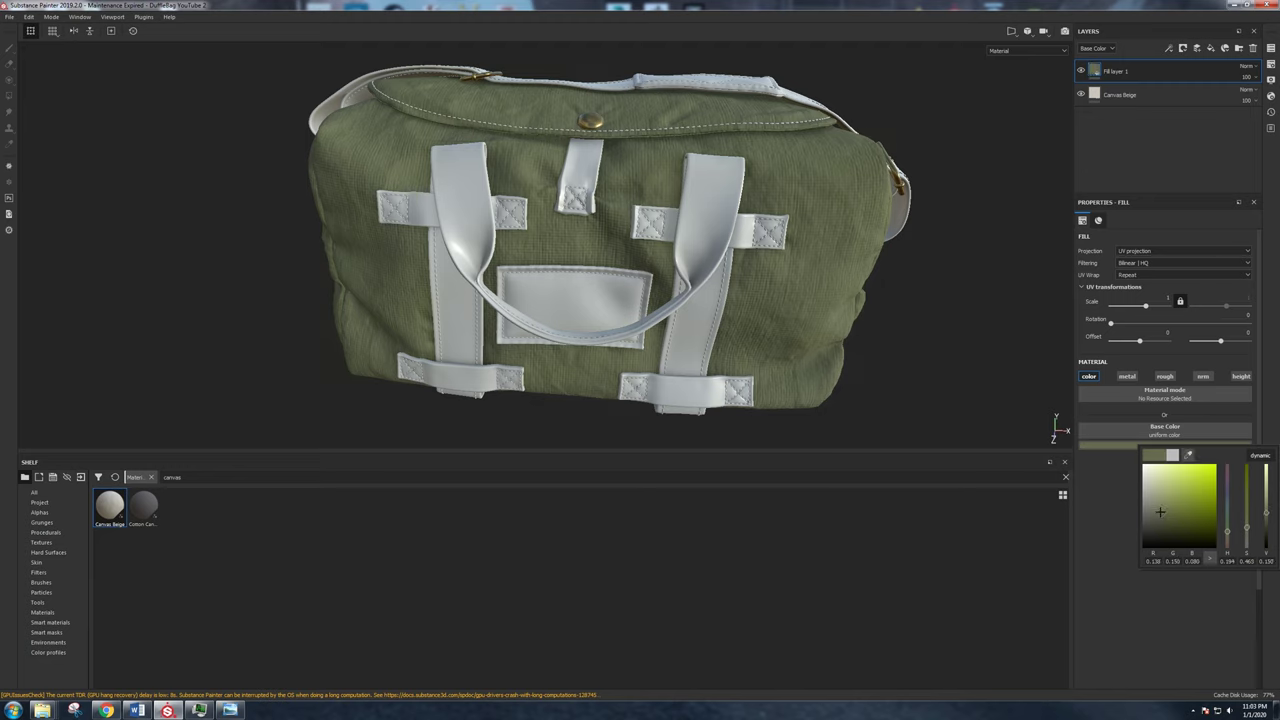
right_click(955, 308)
left_click(989, 260)
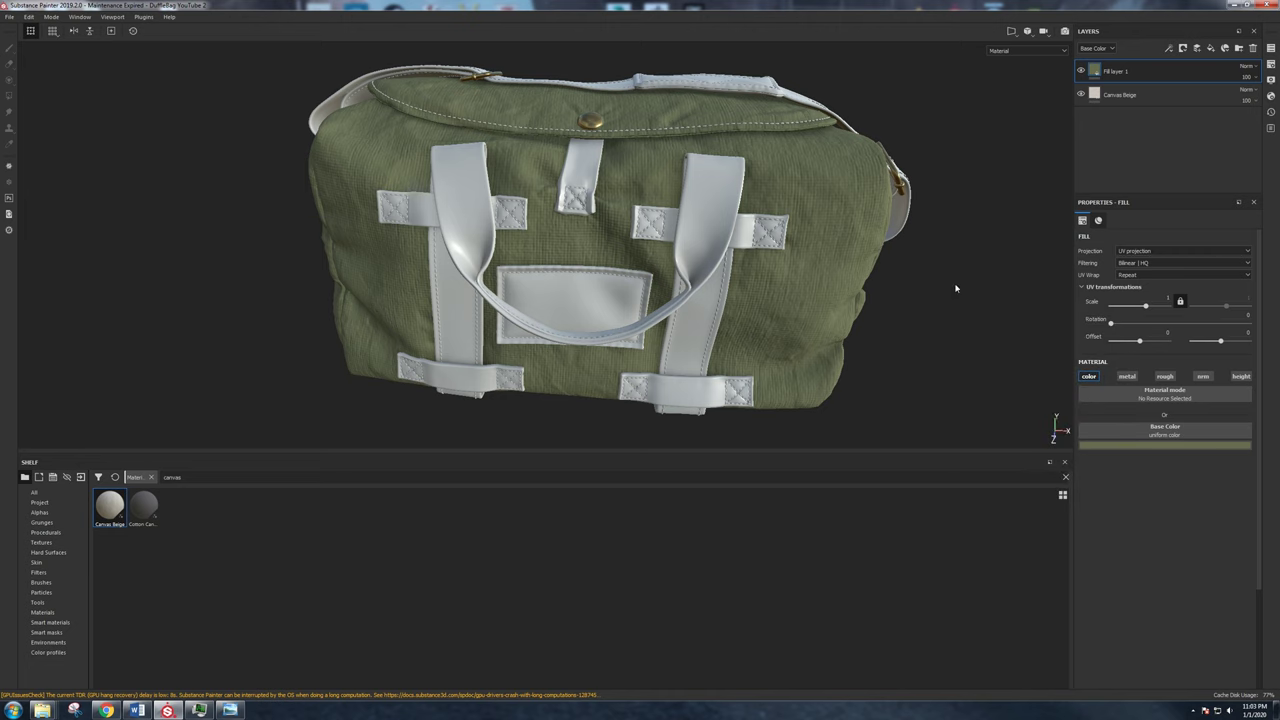
Hide the green fill layer and examine the color variation in the canvas weave up close.
scroll(815, 250, "up", 2)
left_click_drag(815, 248, 784, 240, "alt")
scroll(880, 245, "up", 3)
left_click(1080, 71)
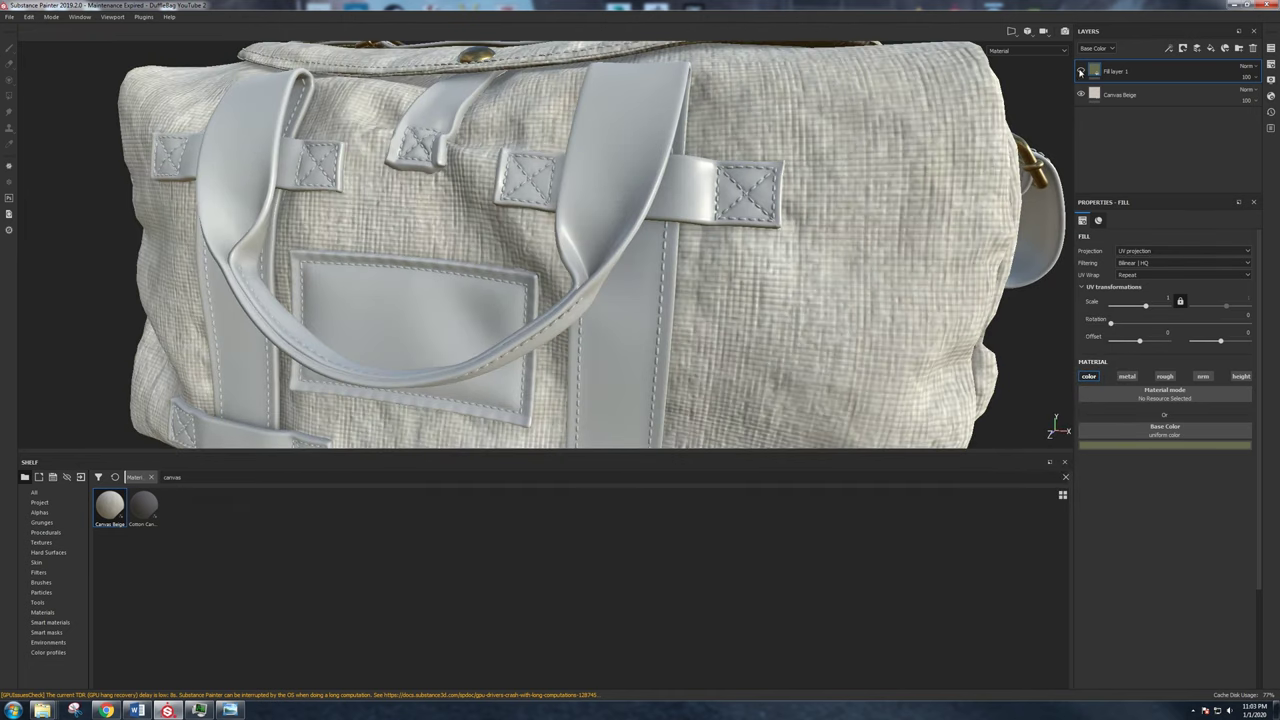
left_click_drag(915, 235, 869, 173, "alt")
left_click_drag(839, 230, 768, 274, "alt")
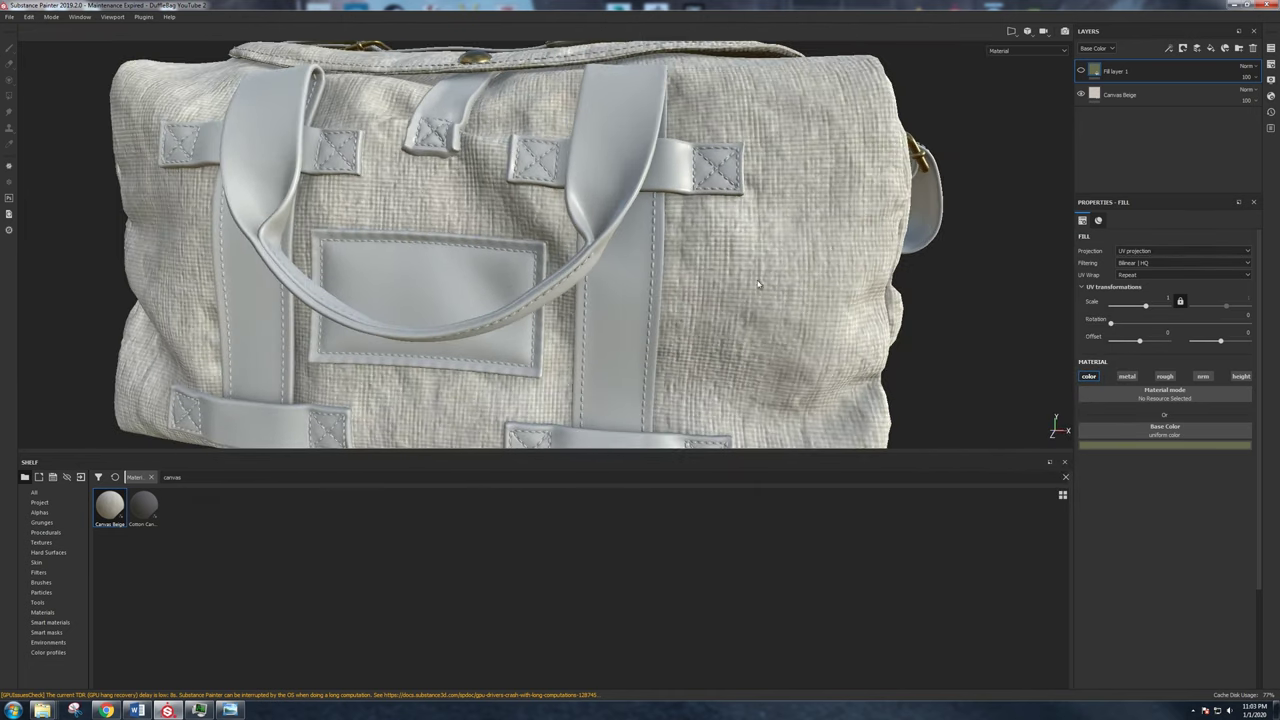
middle_click_drag(768, 335, 701, 275, "alt")
left_click_drag(701, 275, 640, 231, "alt")
scroll(643, 240, "up", 2)
scroll(786, 325, "up", 1)
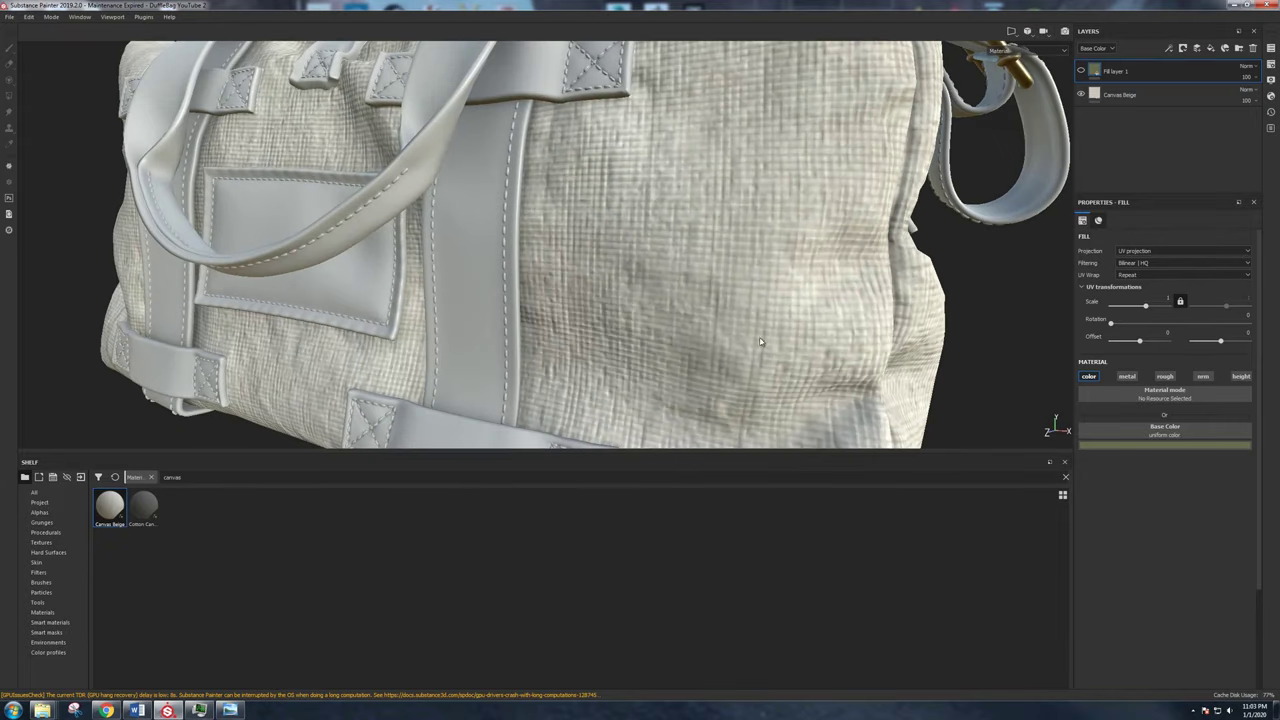
scroll(690, 325, "down", 2)
left_click_drag(681, 306, 708, 304, "alt")
Set the Canvas Beige layer's UV scale to 1 and show the green fill layer over it again.
left_click(1149, 97)
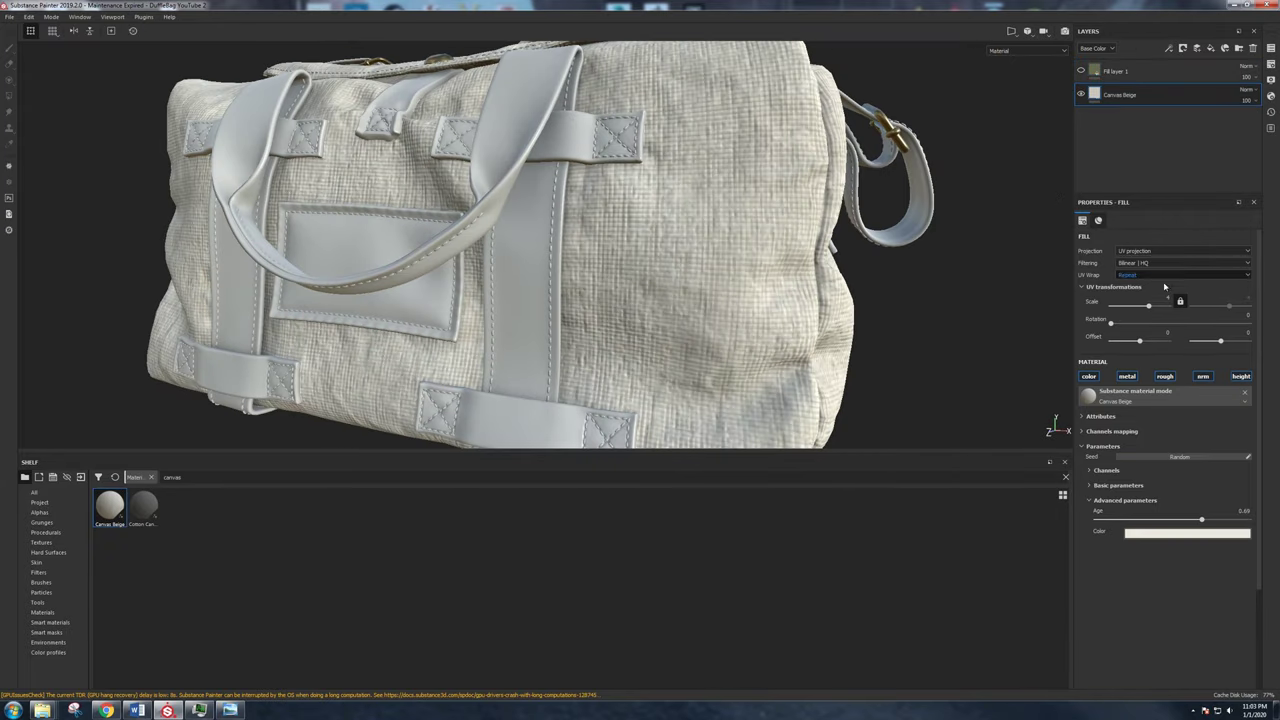
scroll(710, 205, "up", 5)
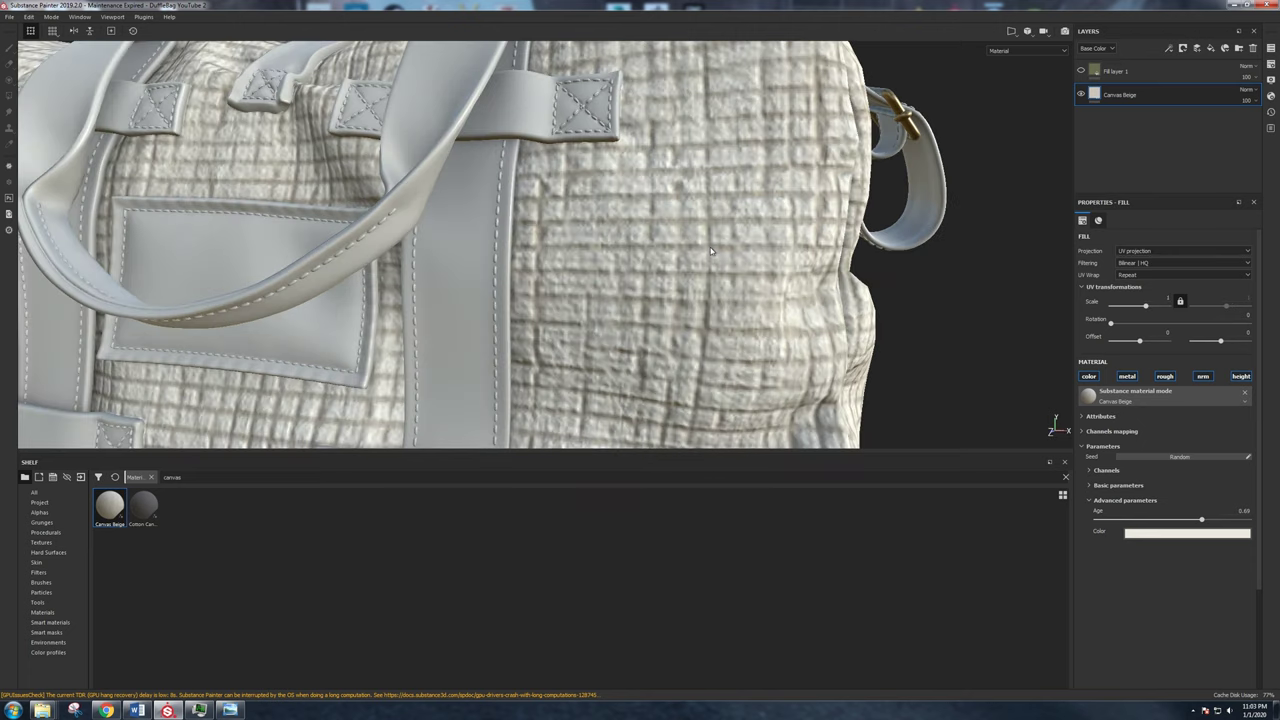
scroll(637, 325, "down", 2)
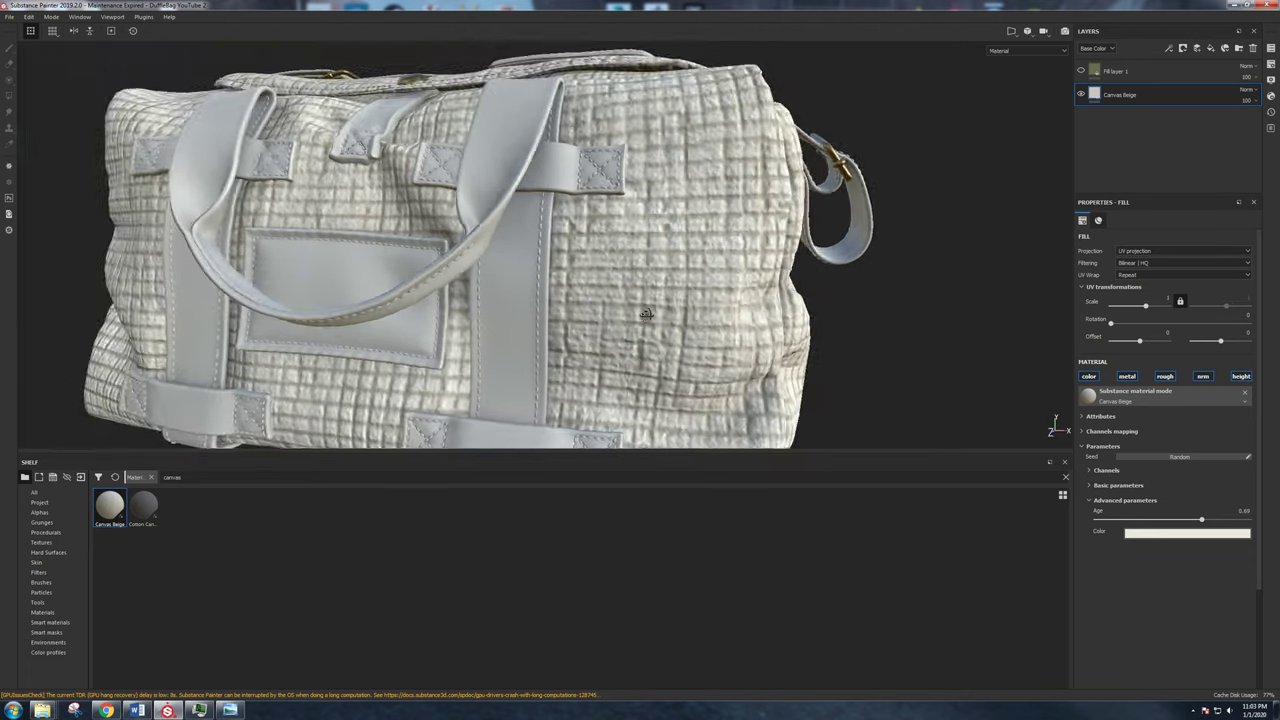
scroll(640, 320, "up", 1)
left_click(1081, 71)
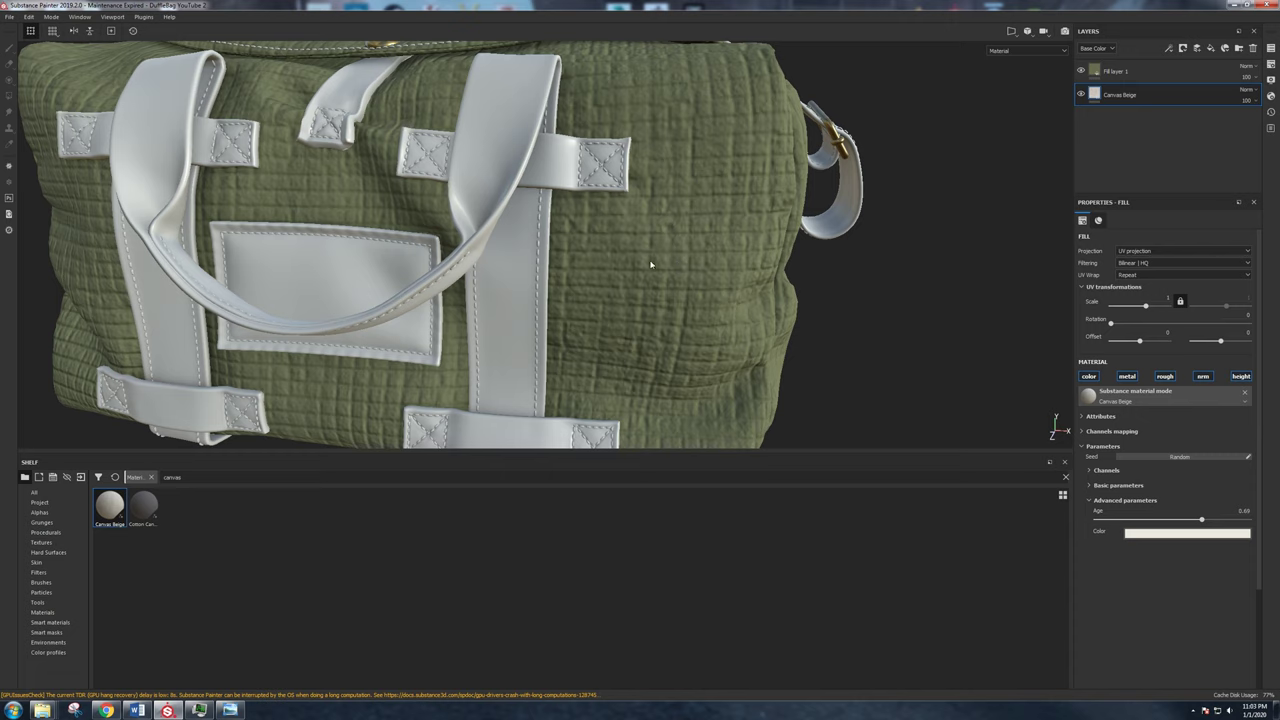
Rename the fill layer to "Green Color" and set its base color blend mode to Multiply.
double_click(1118, 71)
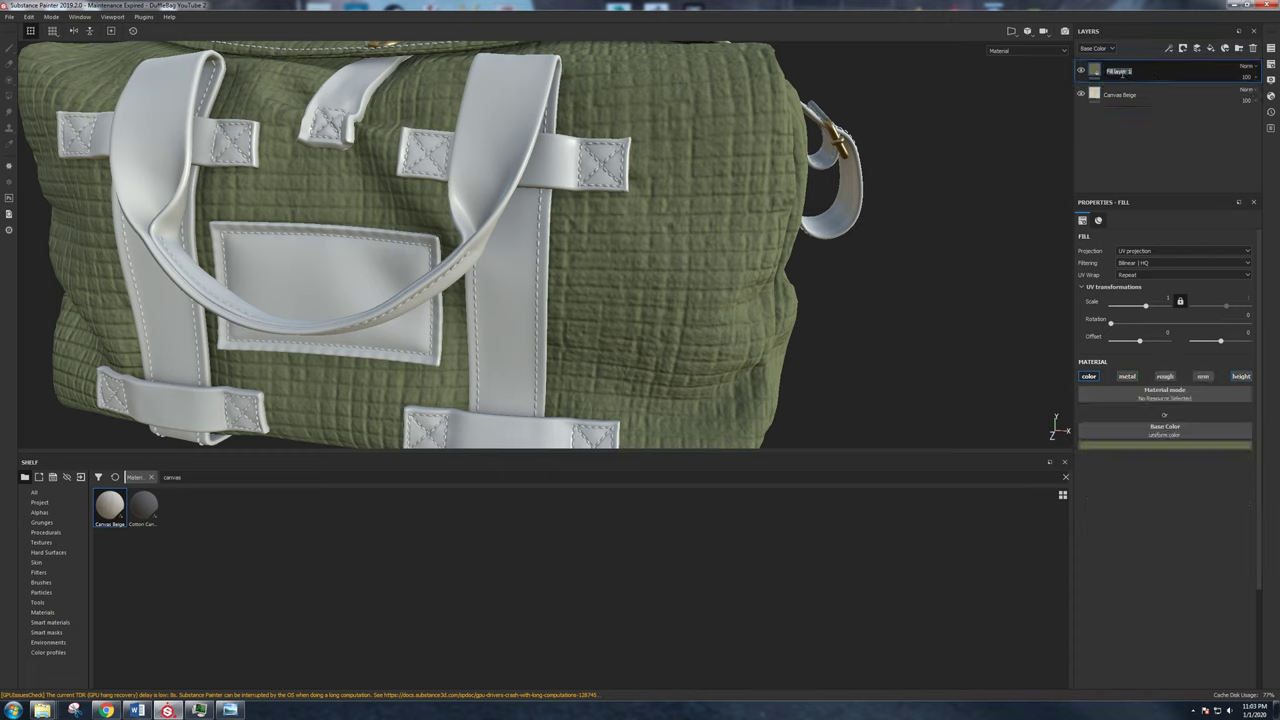
type("Green Color")
key("Return")
left_click(1245, 67)
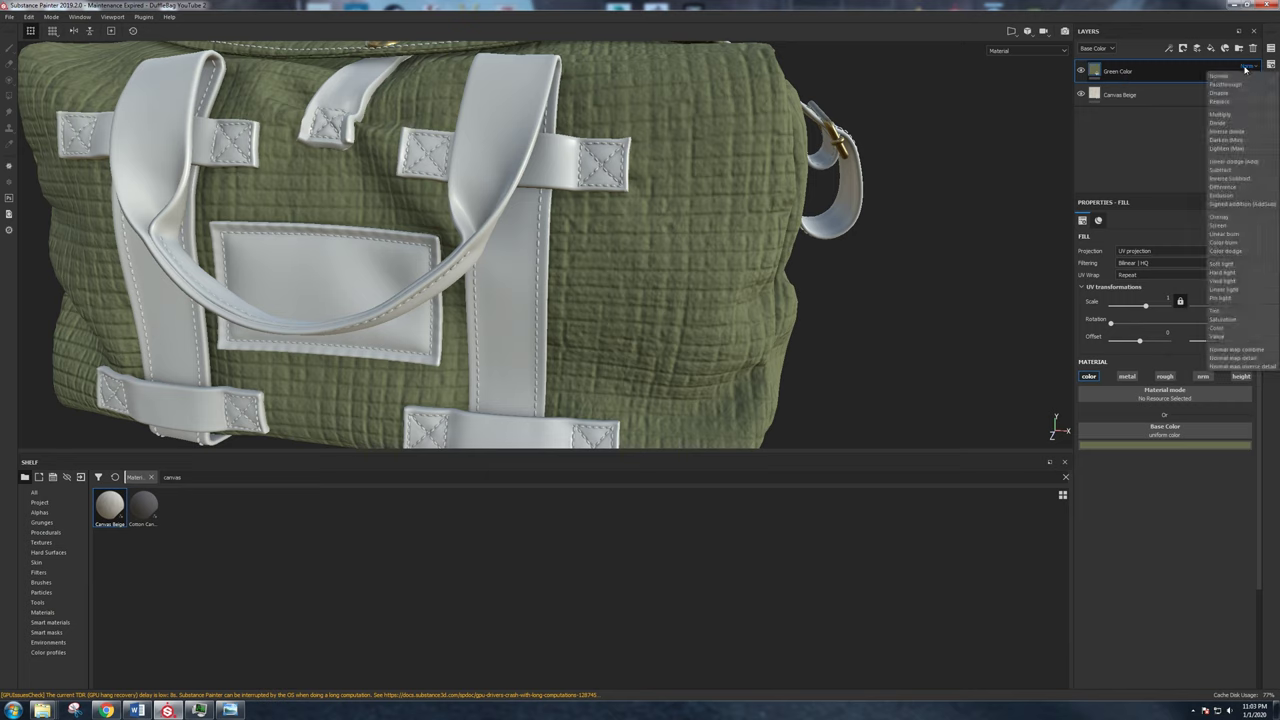
left_click(1220, 114)
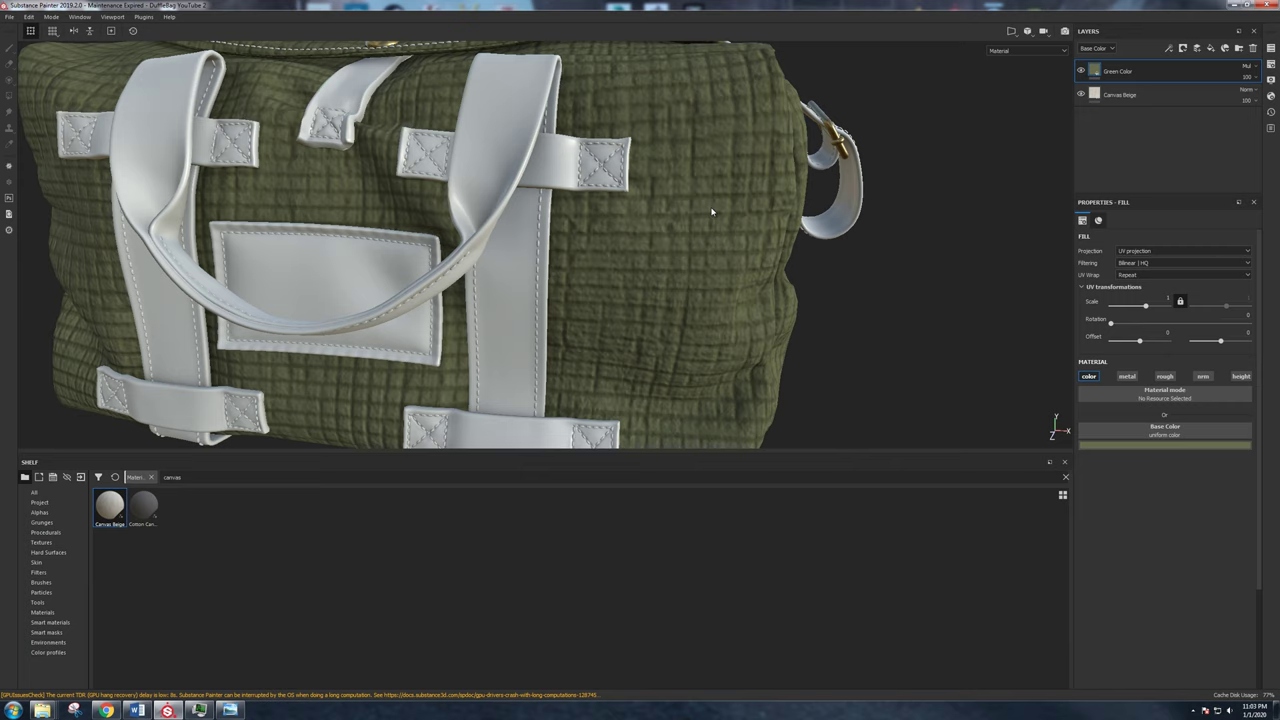
scroll(714, 207, "up", 3)
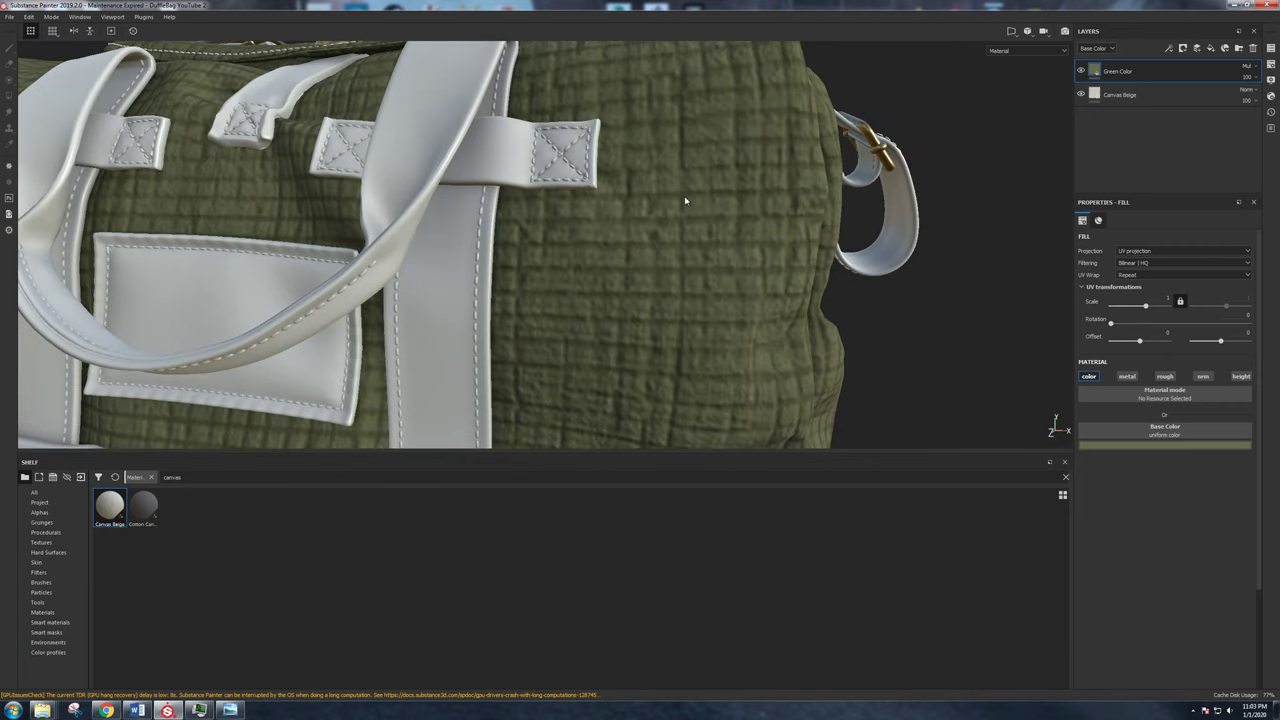
scroll(676, 200, "down", 3)
scroll(650, 200, "up", 3)
scroll(668, 178, "down", 5)
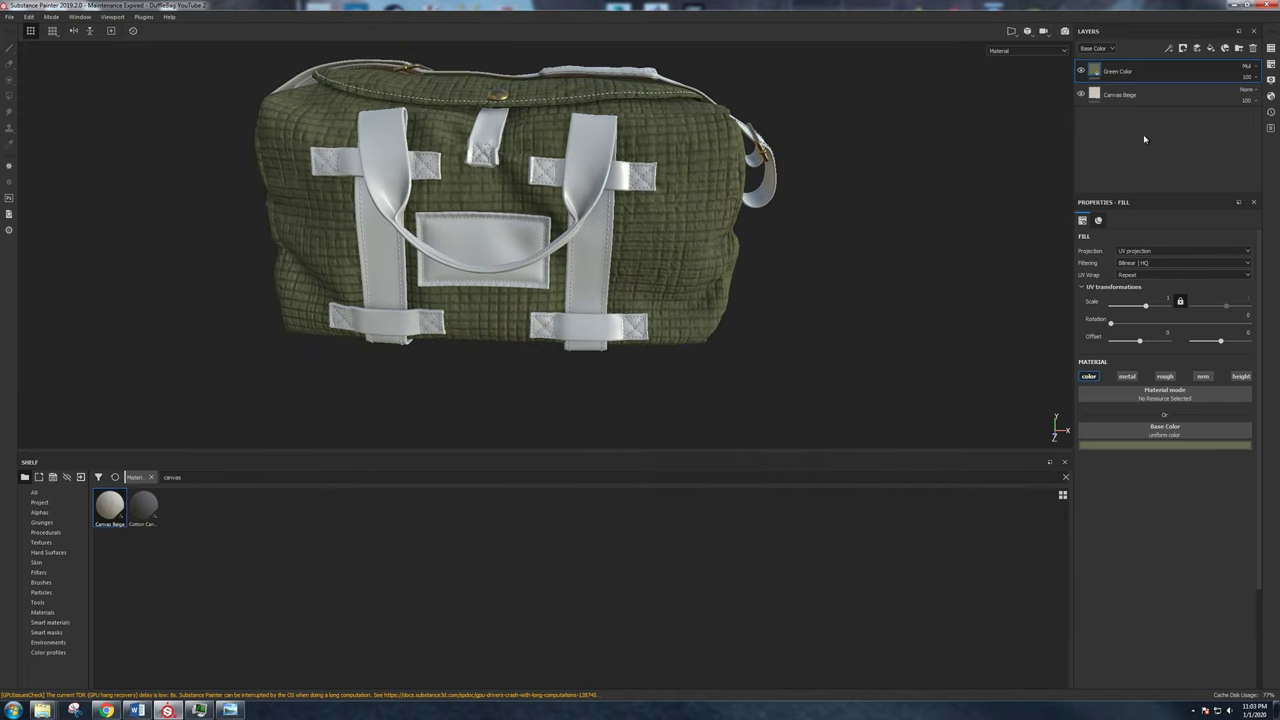
Set the UV scale of the Canvas Beige layer beneath Green Color to 4.
left_click(1120, 94)
left_click_drag(1166, 297, 1195, 301)
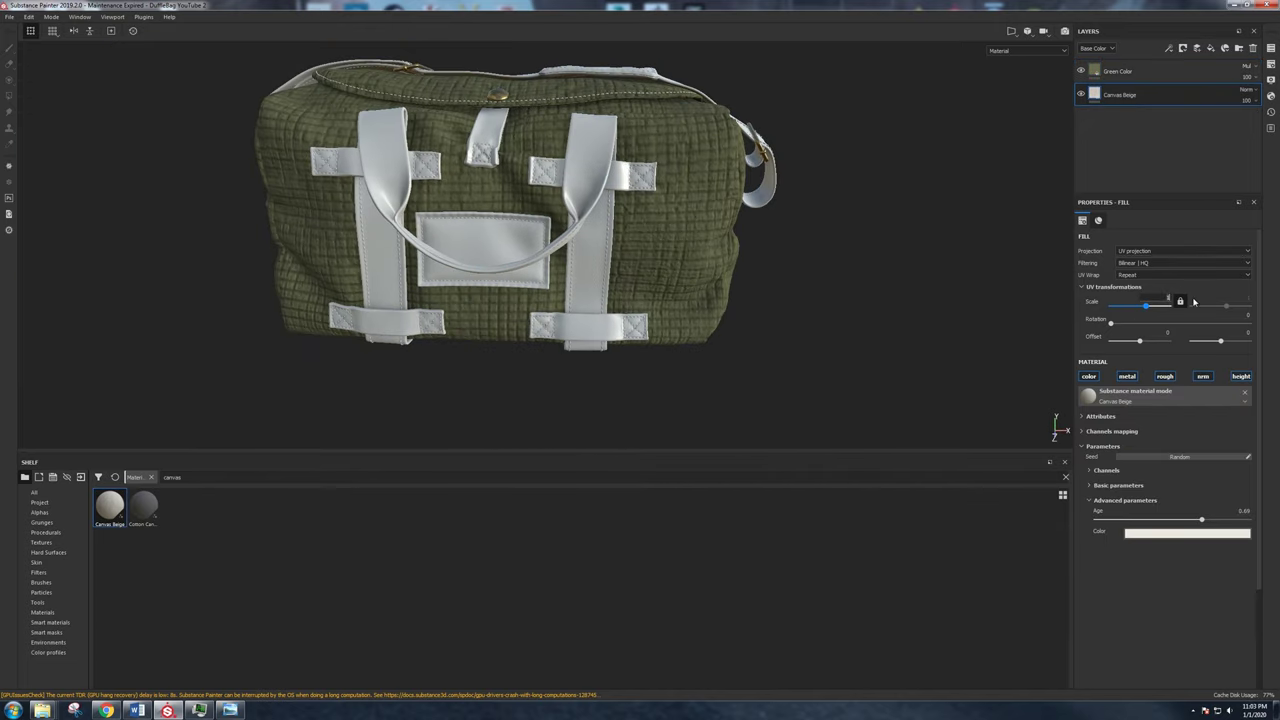
scroll(660, 200, "up", 5)
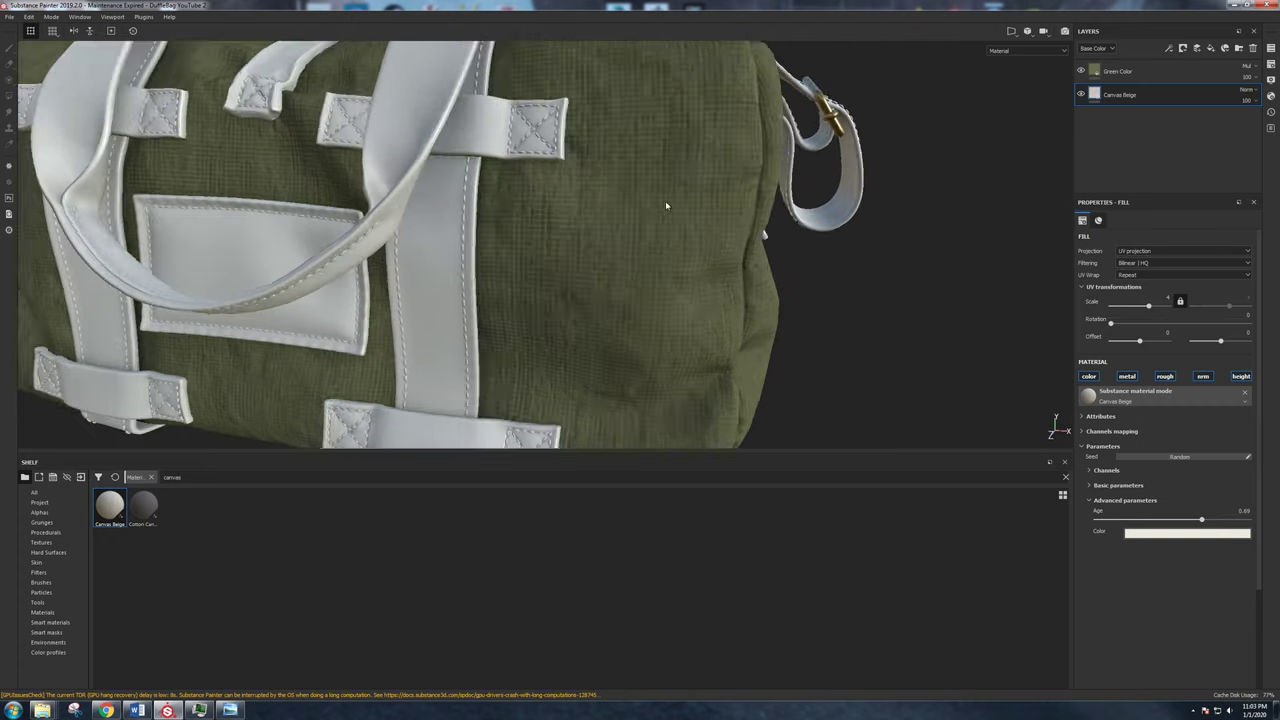
scroll(645, 198, "down", 5)
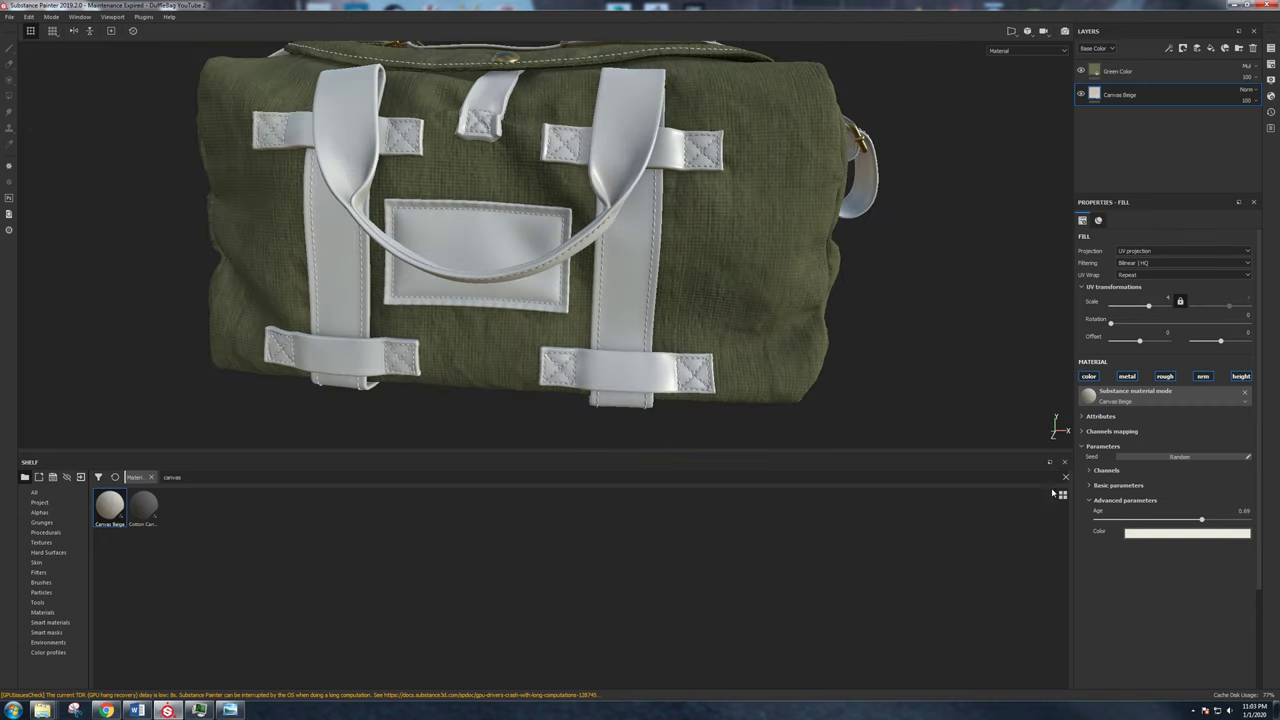
Raise the Canvas Beige material's Normal Intensity to 0.98 in its basic parameters.
left_click(1119, 486)
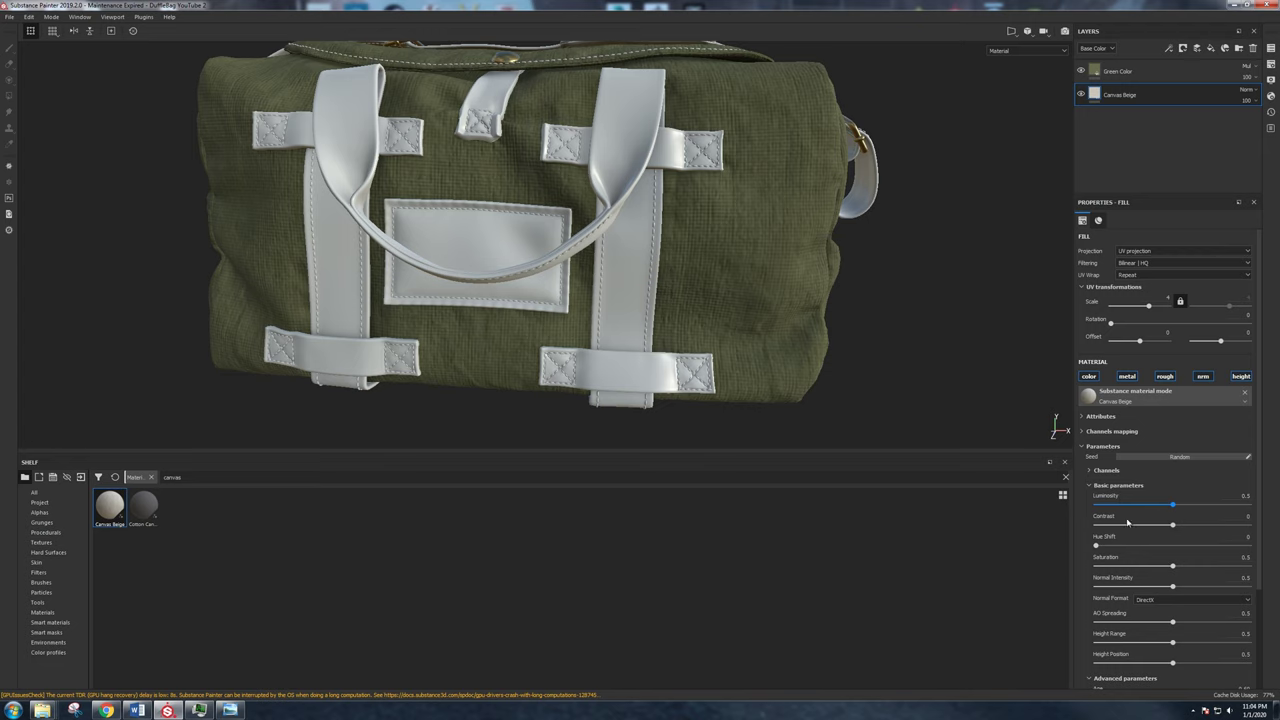
scroll(1214, 377, "down", 2)
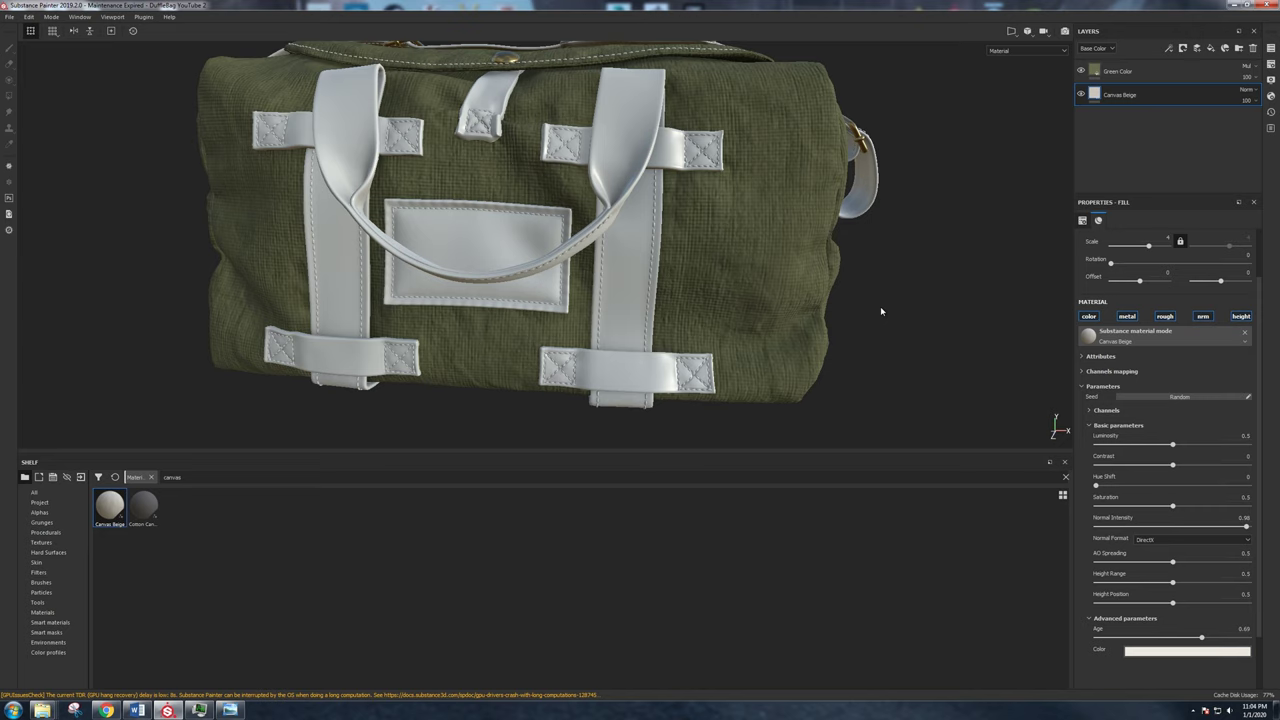
scroll(728, 265, "up", 3)
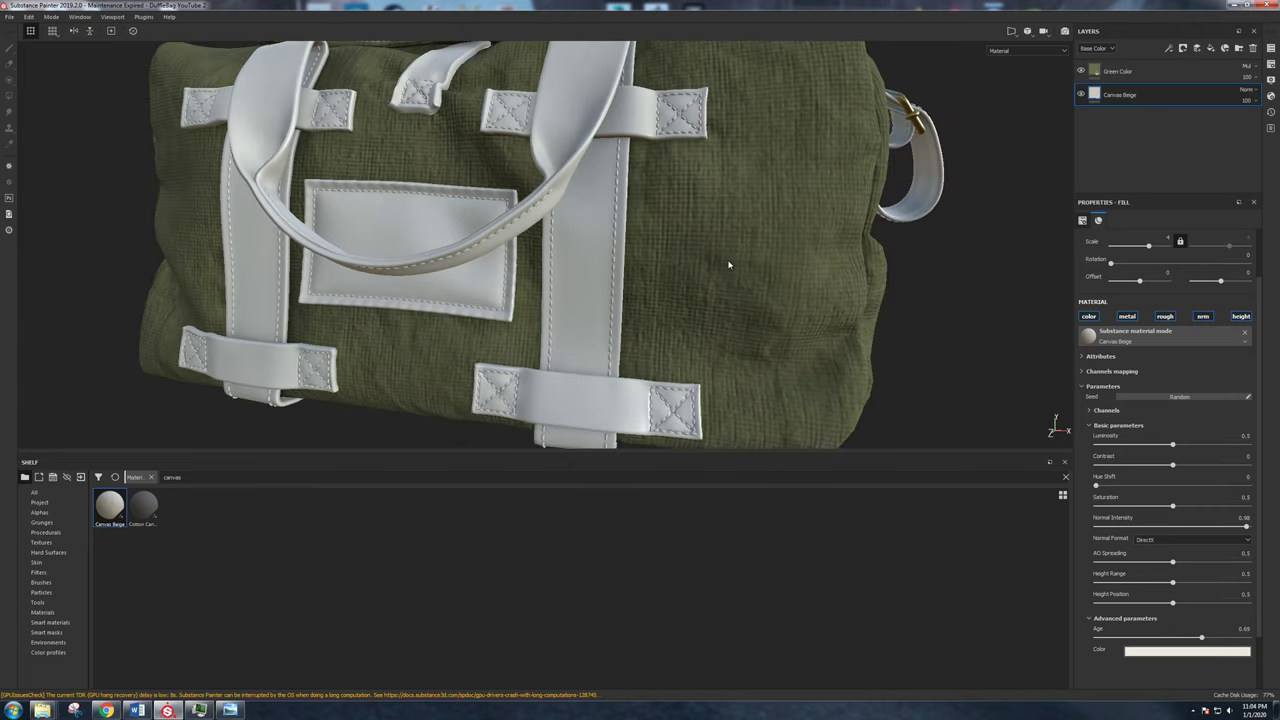
left_click_drag(728, 265, 703, 179, "alt")
scroll(758, 328, "down", 3)
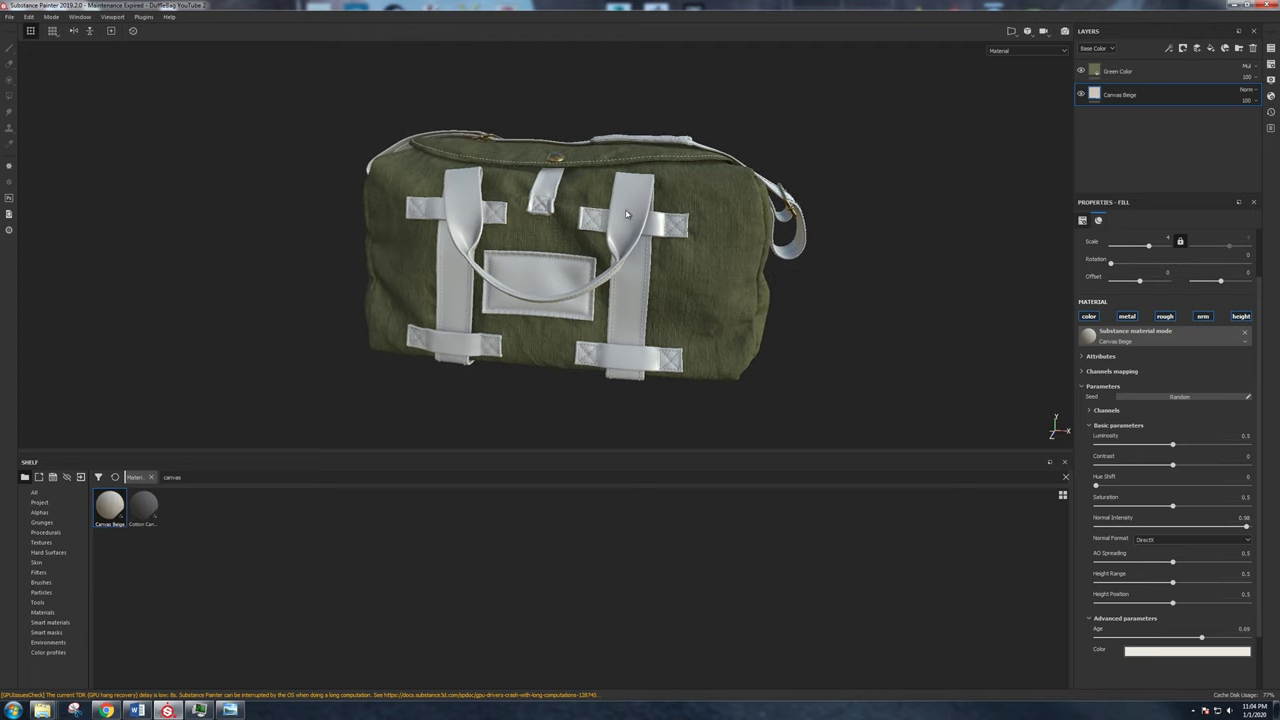
scroll(626, 212, "up", 3)
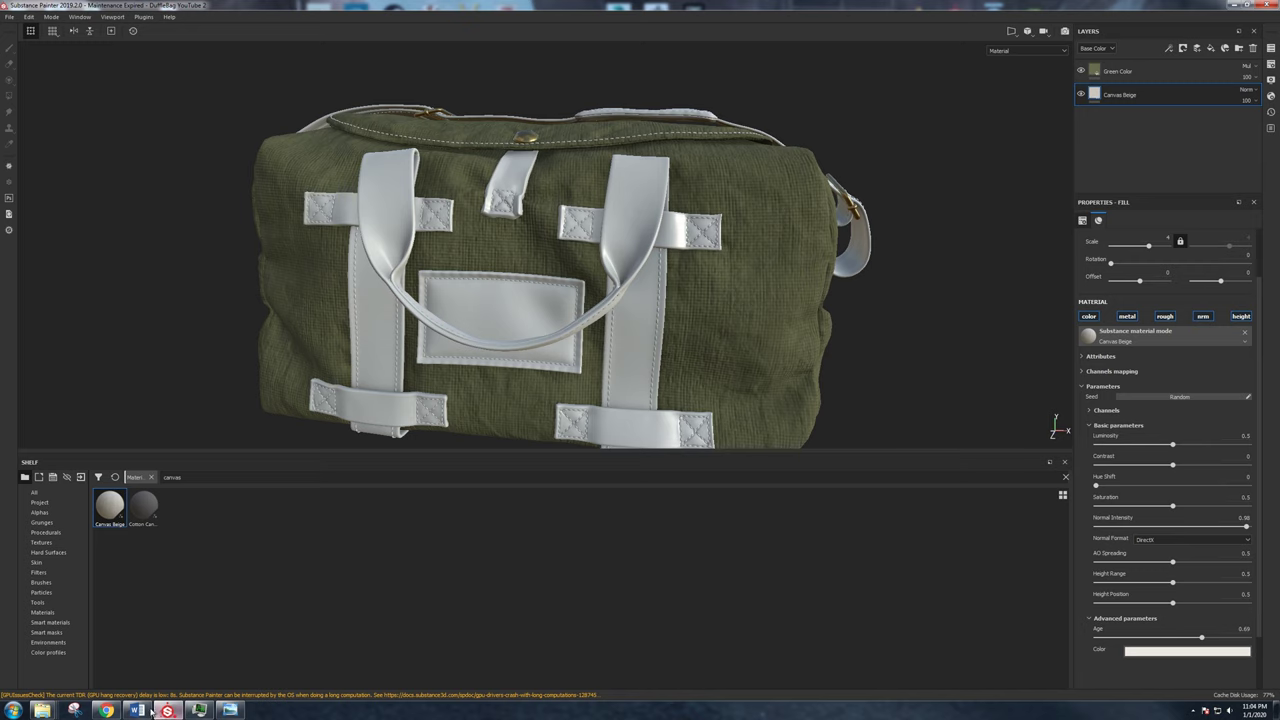
left_click(423, 476)
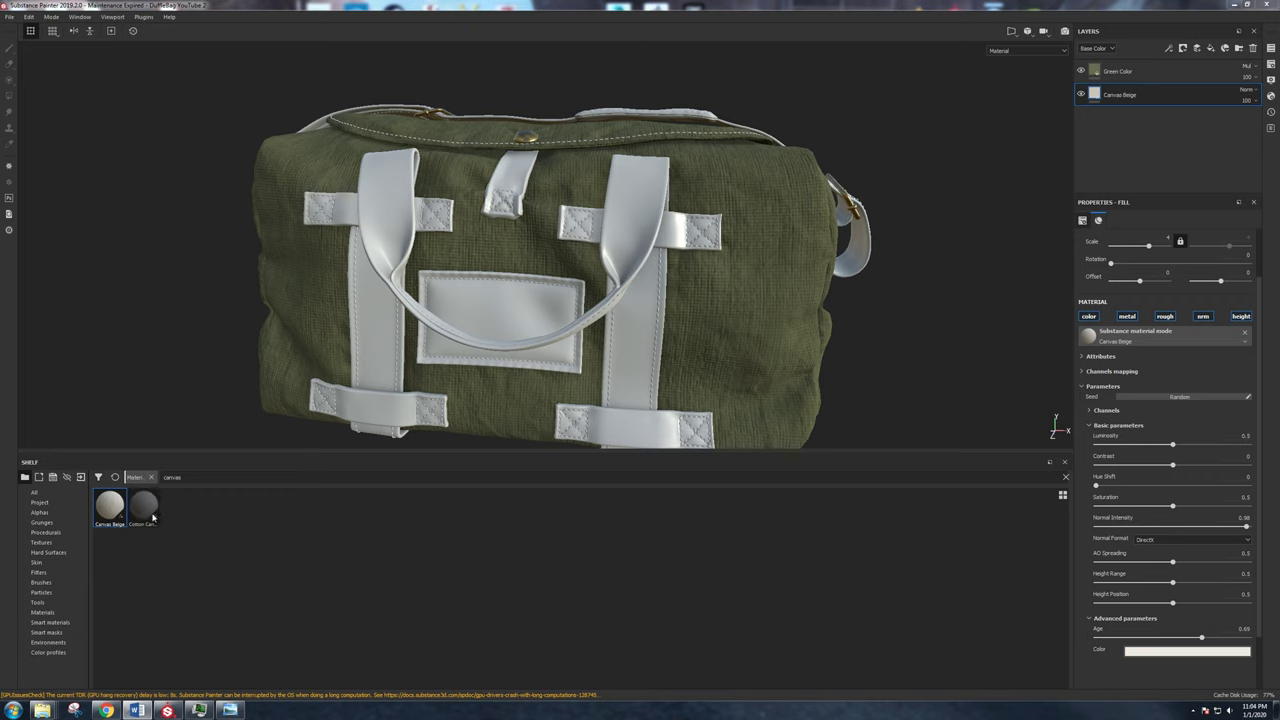
left_click(143, 512)
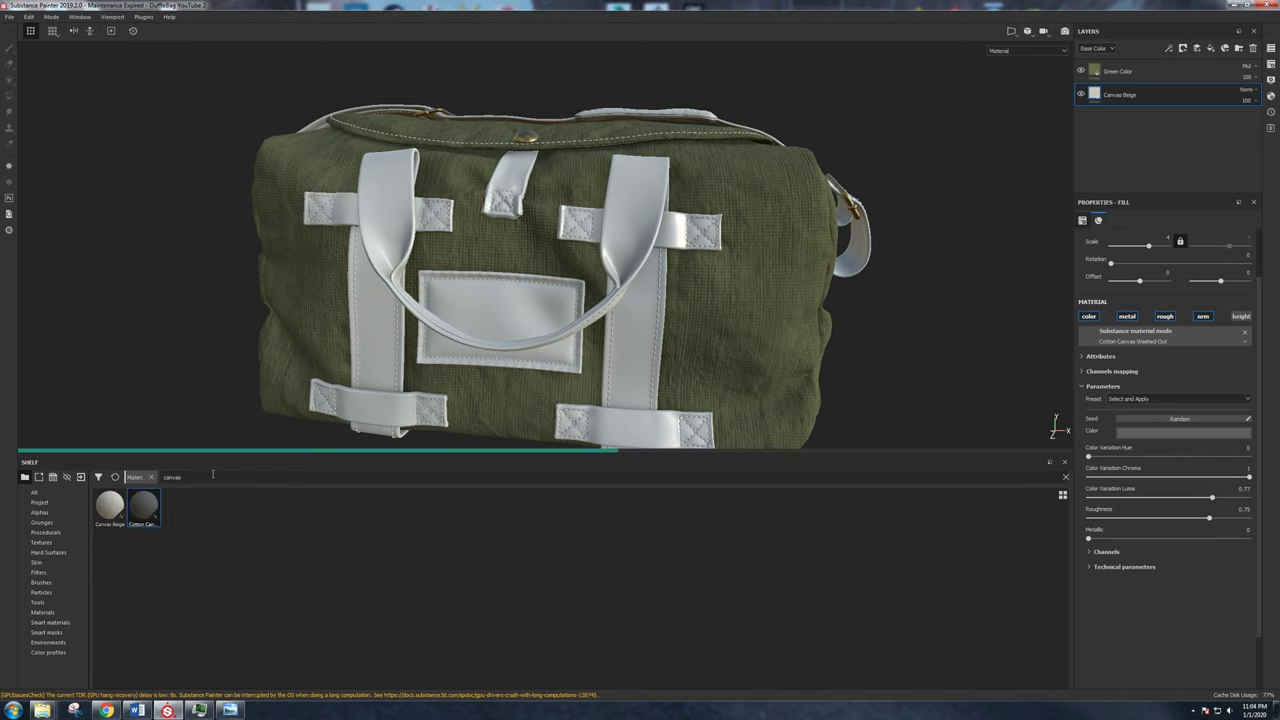
mouse_move(147, 511)
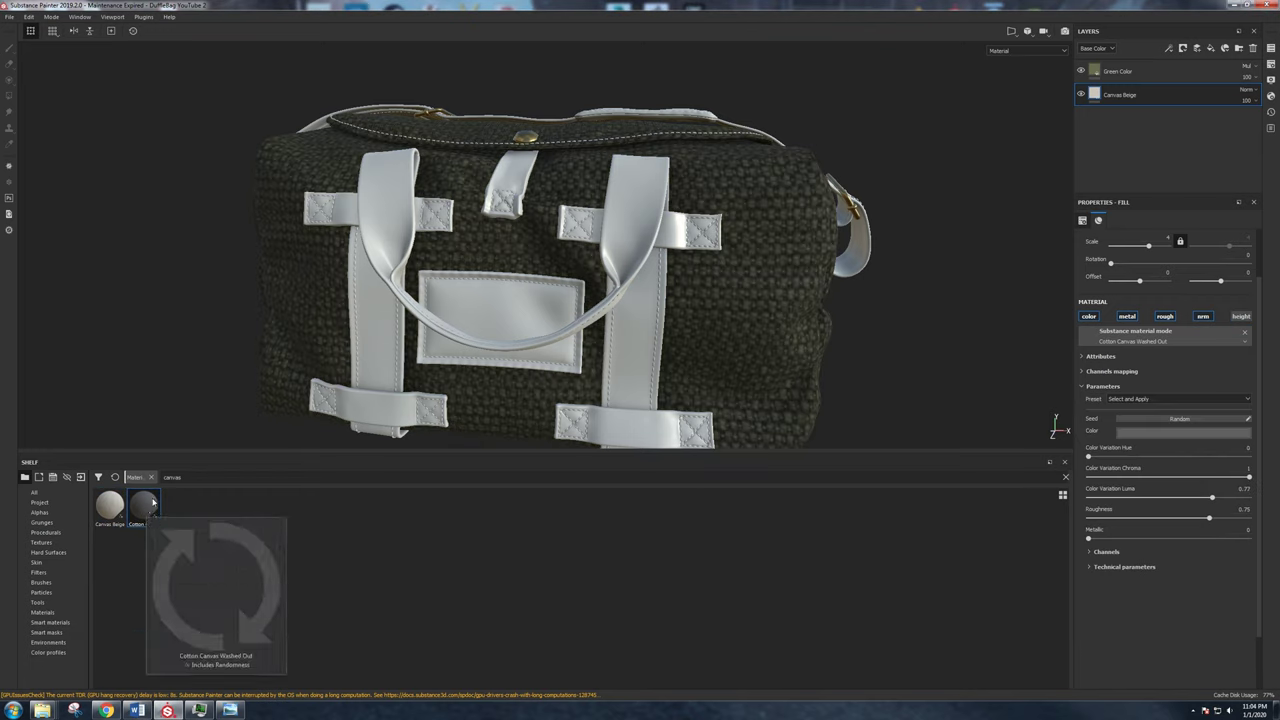
key("ctrl+z")
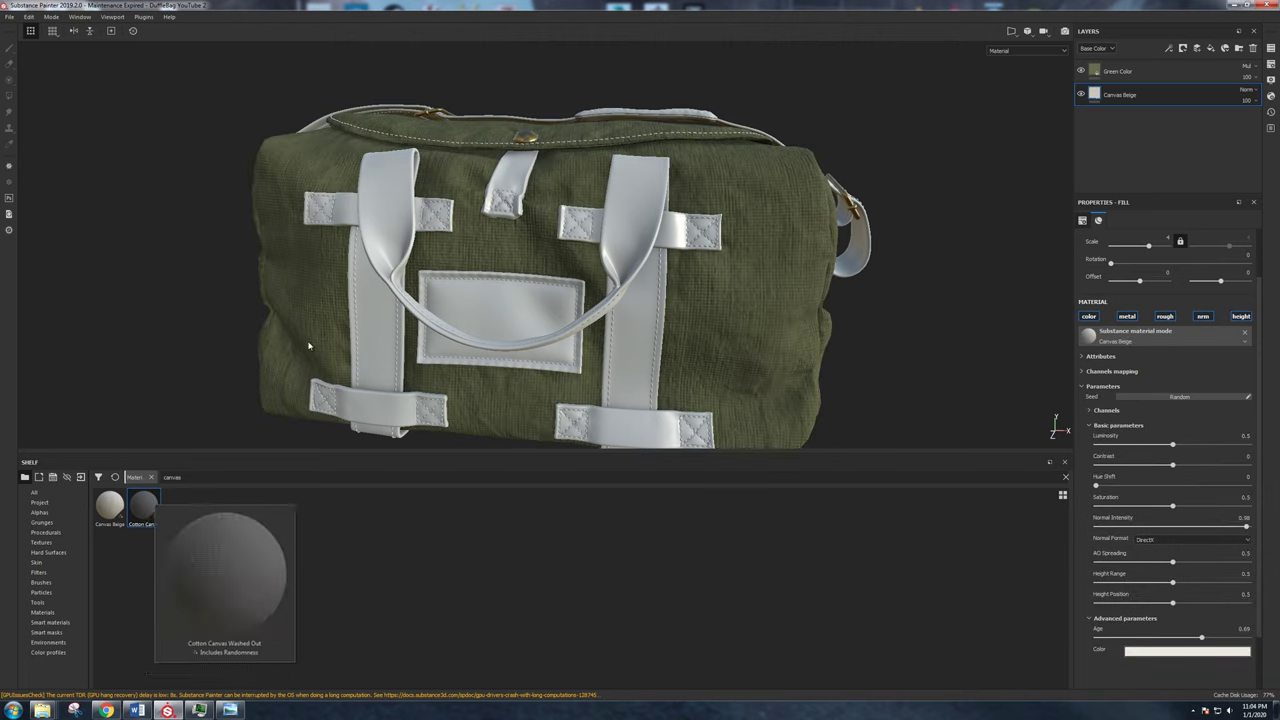
Apply the Cotton Canvas Washed Out material to the handle straps' texture set and to the center patch's texture set.
right_click(377, 311, "ctrl+alt")
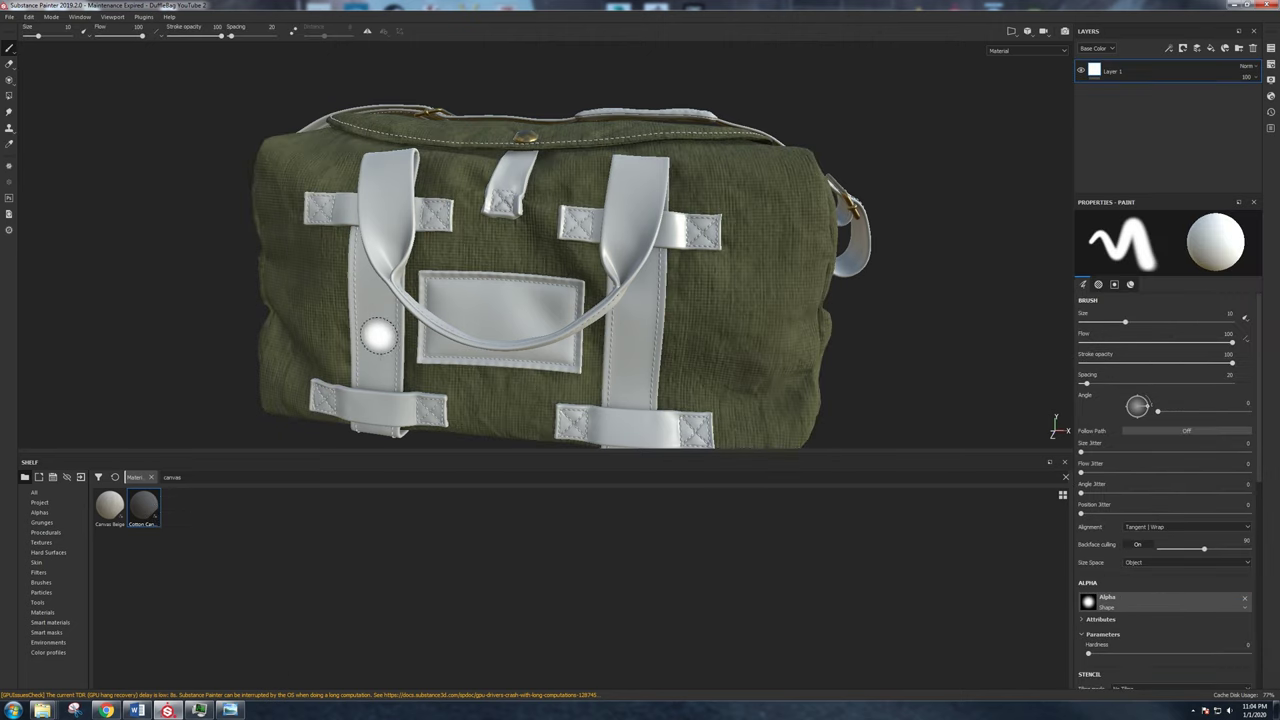
left_click_drag(152, 512, 386, 335)
left_click_drag(143, 507, 465, 281)
scroll(507, 233, "up", 3)
left_click_drag(507, 233, 522, 287, "alt")
scroll(542, 241, "down", 3)
Enable the height channel on both Cotton Canvas Washed Out layers and delete the empty Layer 1 from the patch's texture set.
left_click(1243, 318)
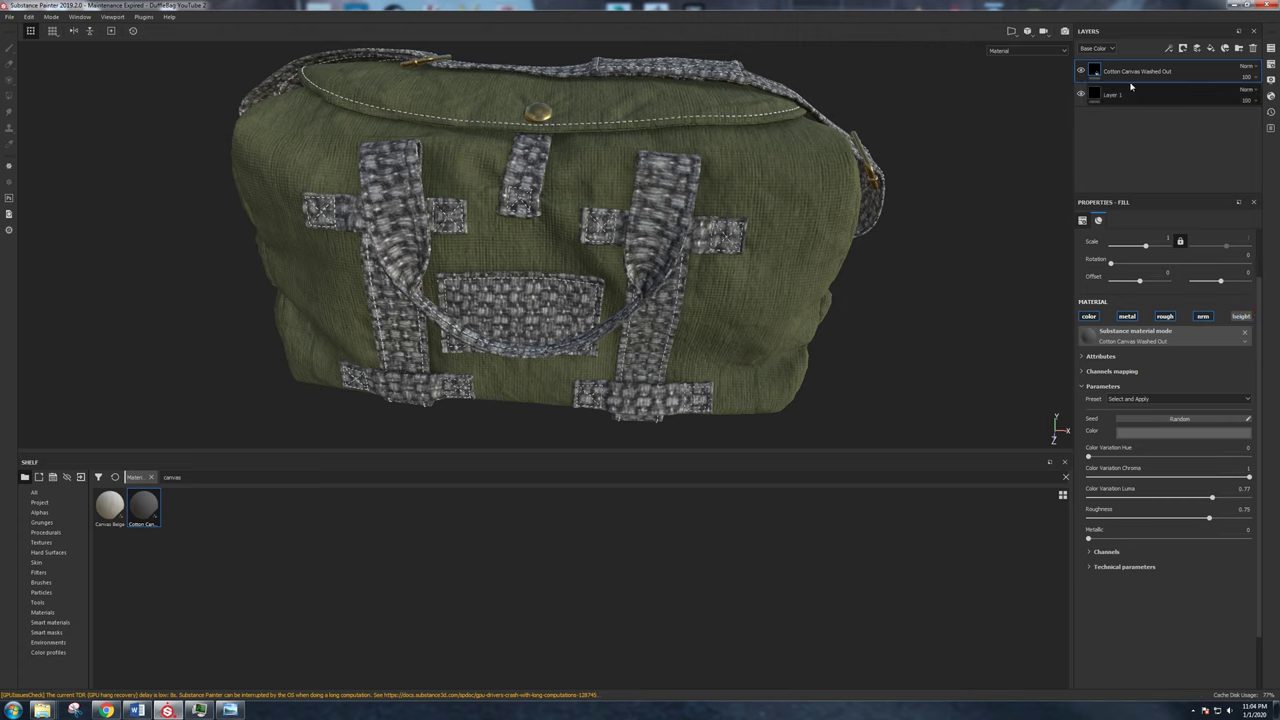
left_click(1135, 99)
left_click(1253, 50)
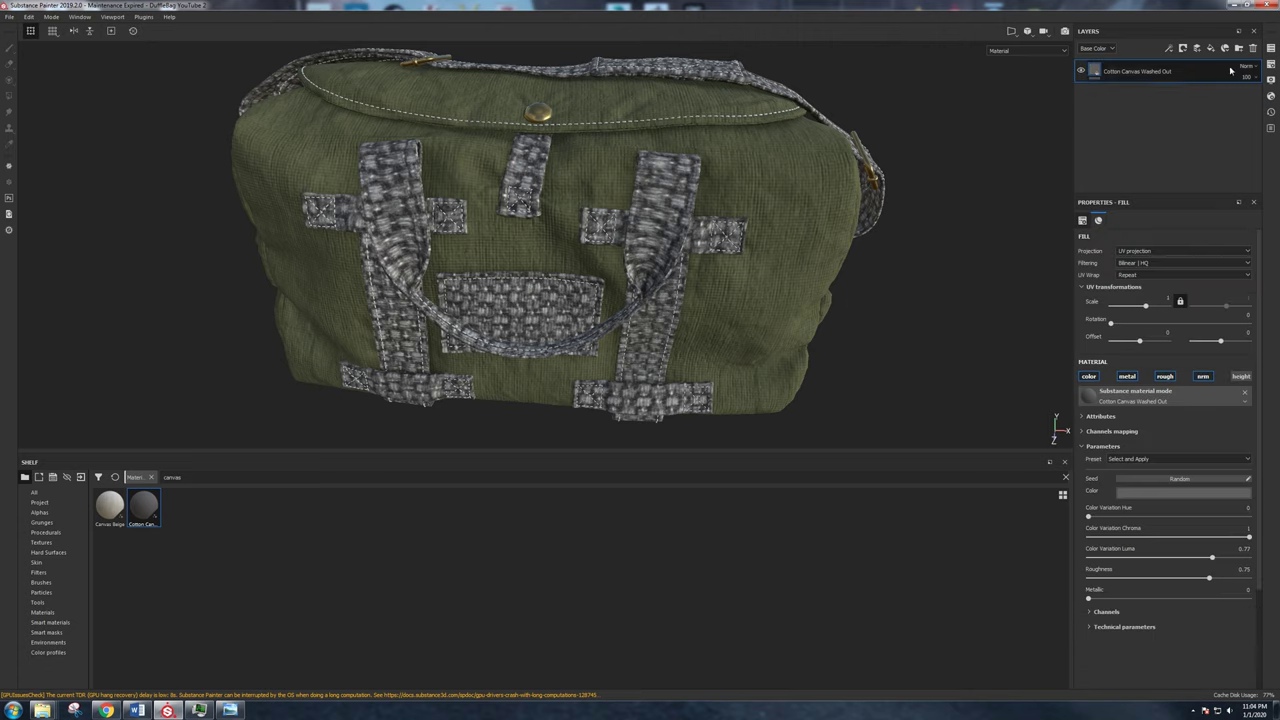
left_click(1242, 377)
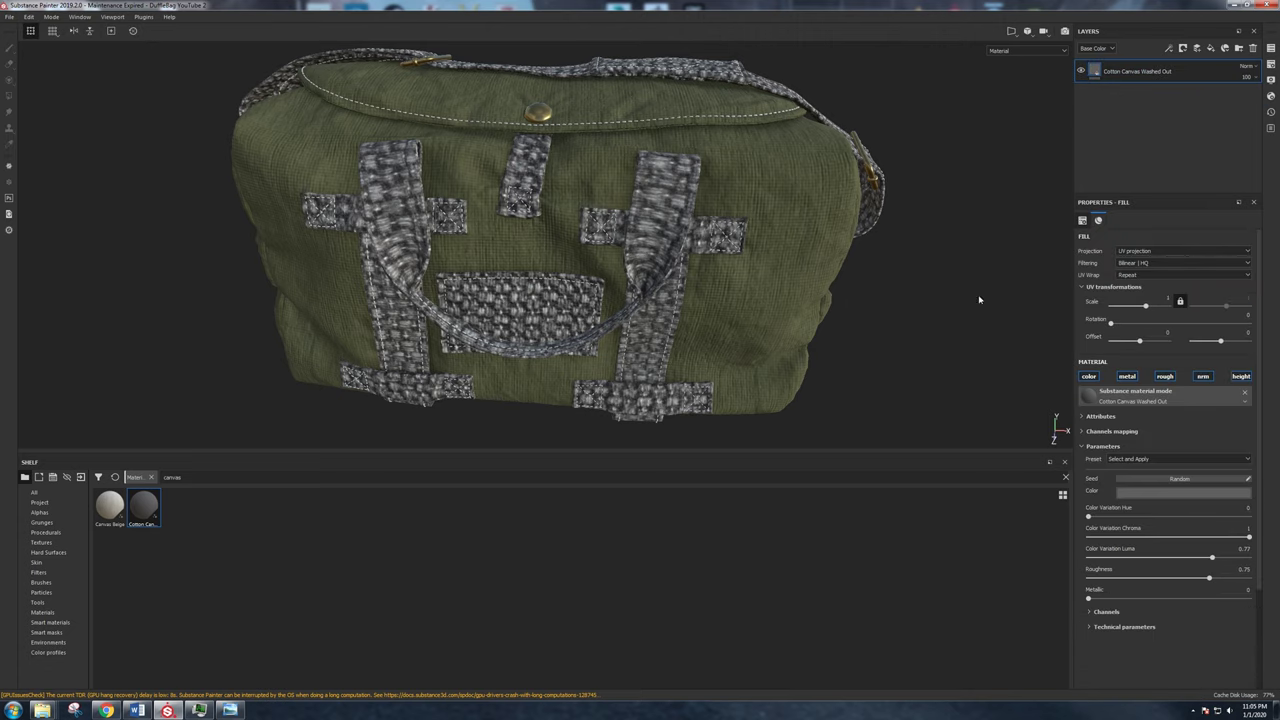
Set the UV scale of the handle straps' Cotton Canvas Washed Out layer to 2.
scroll(606, 274, "up", 3)
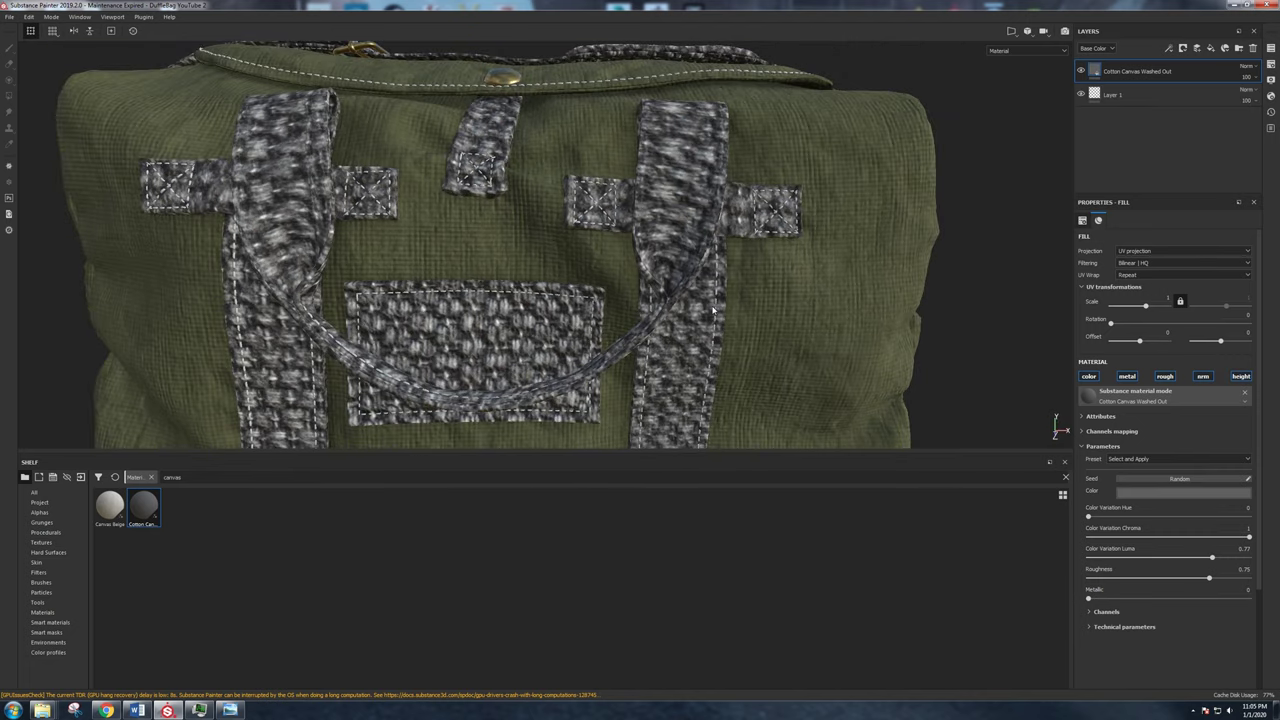
scroll(674, 306, "down", 3)
scroll(650, 280, "up", 3)
scroll(656, 291, "down", 2)
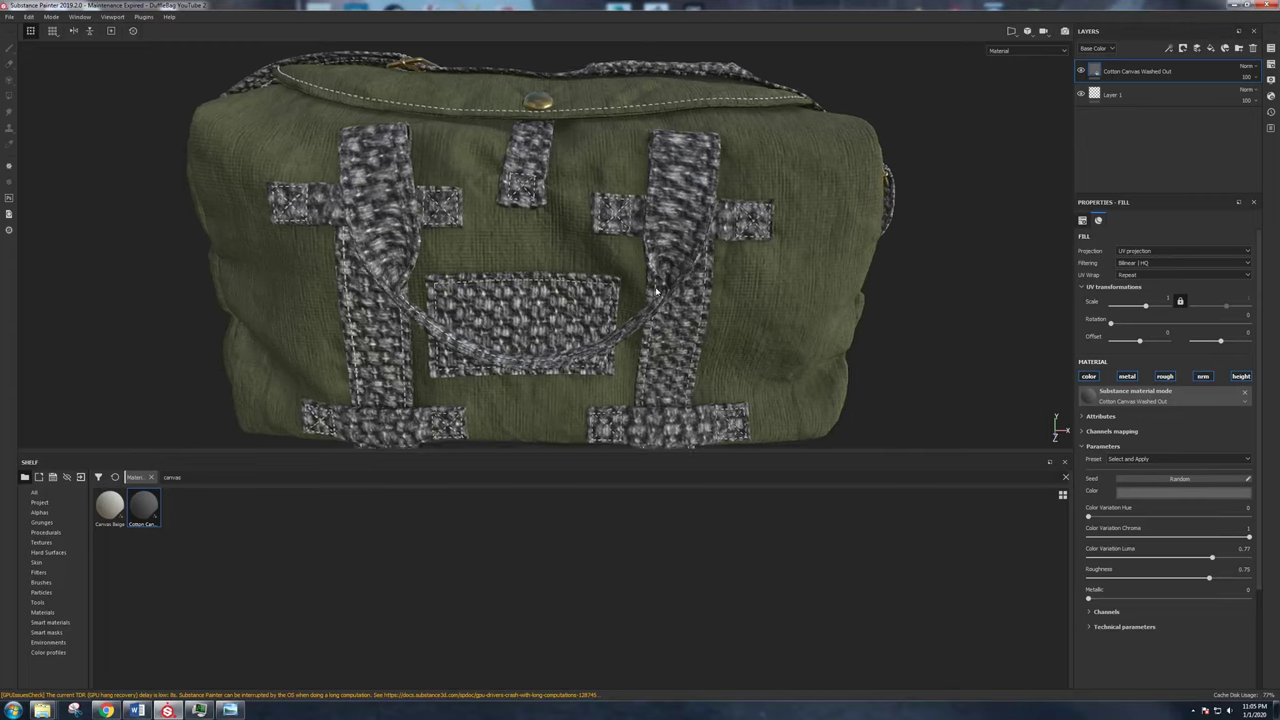
scroll(657, 290, "down", 2)
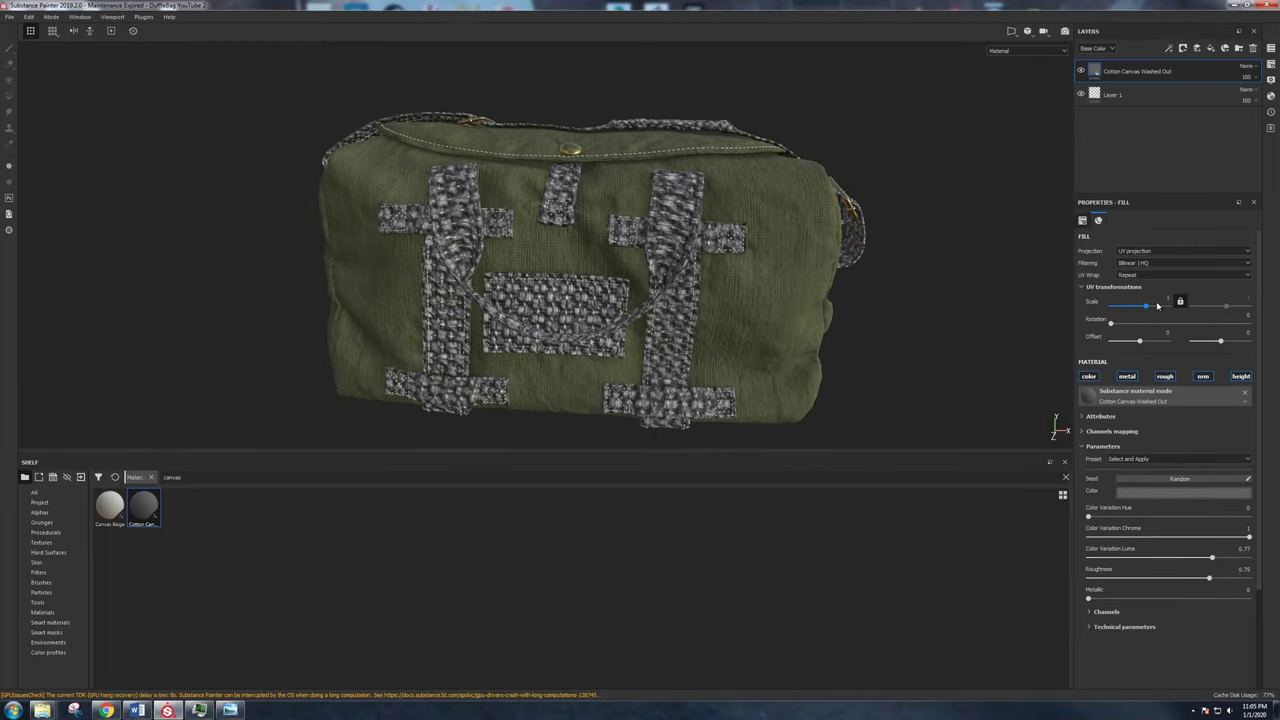
type("2")
key("Return")
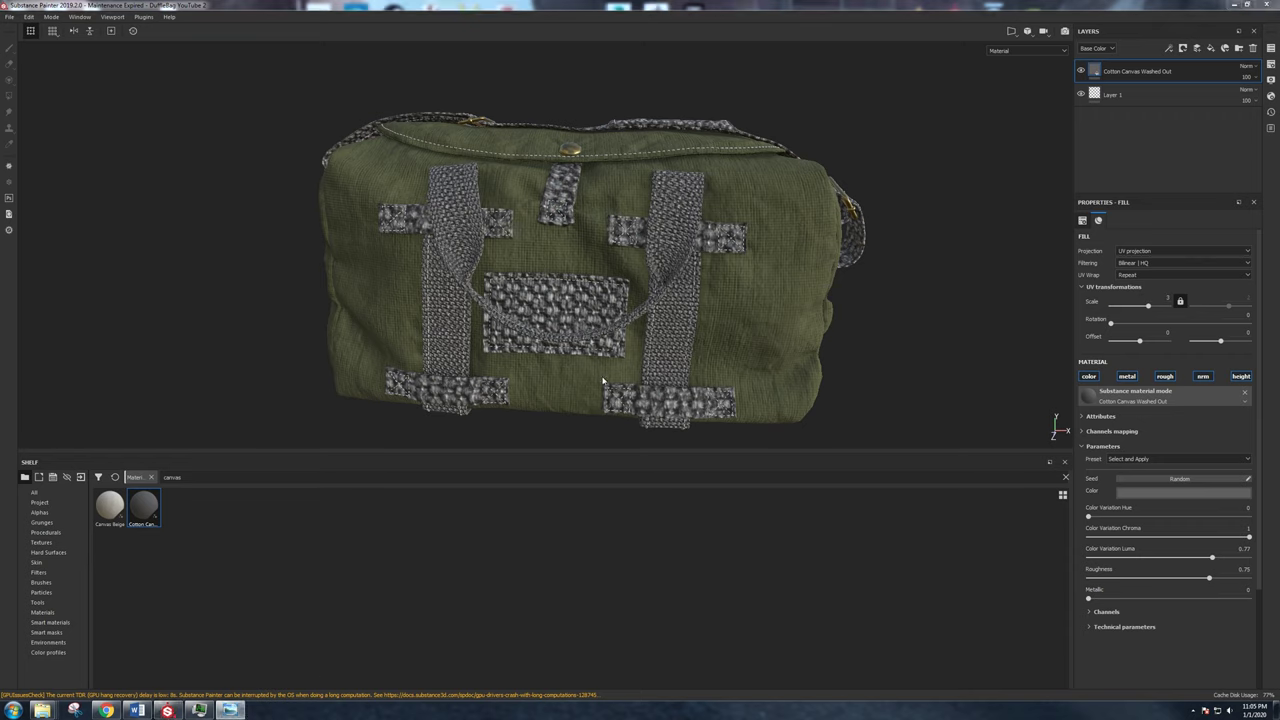
Set the UV scale of the center patch's Cotton Canvas Washed Out layer to 3.
left_click_drag(637, 295, 584, 263, "alt")
right_click(576, 271, "ctrl+alt")
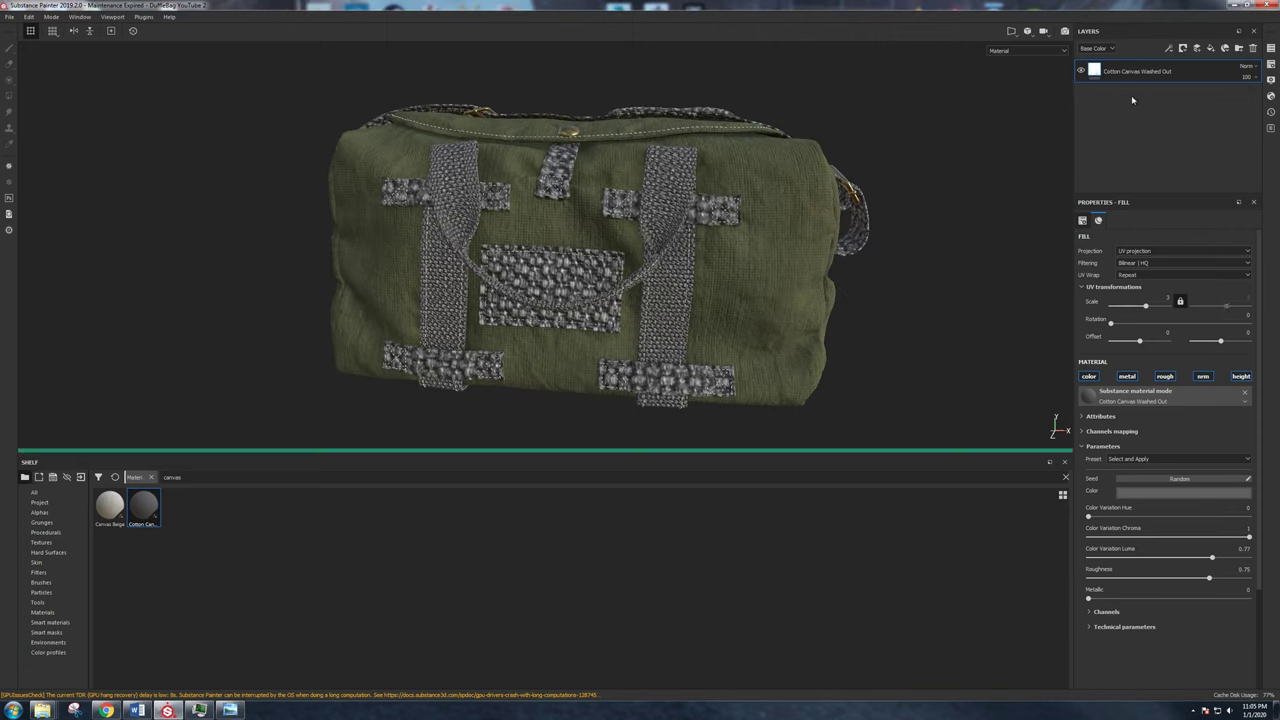
left_click(1167, 297)
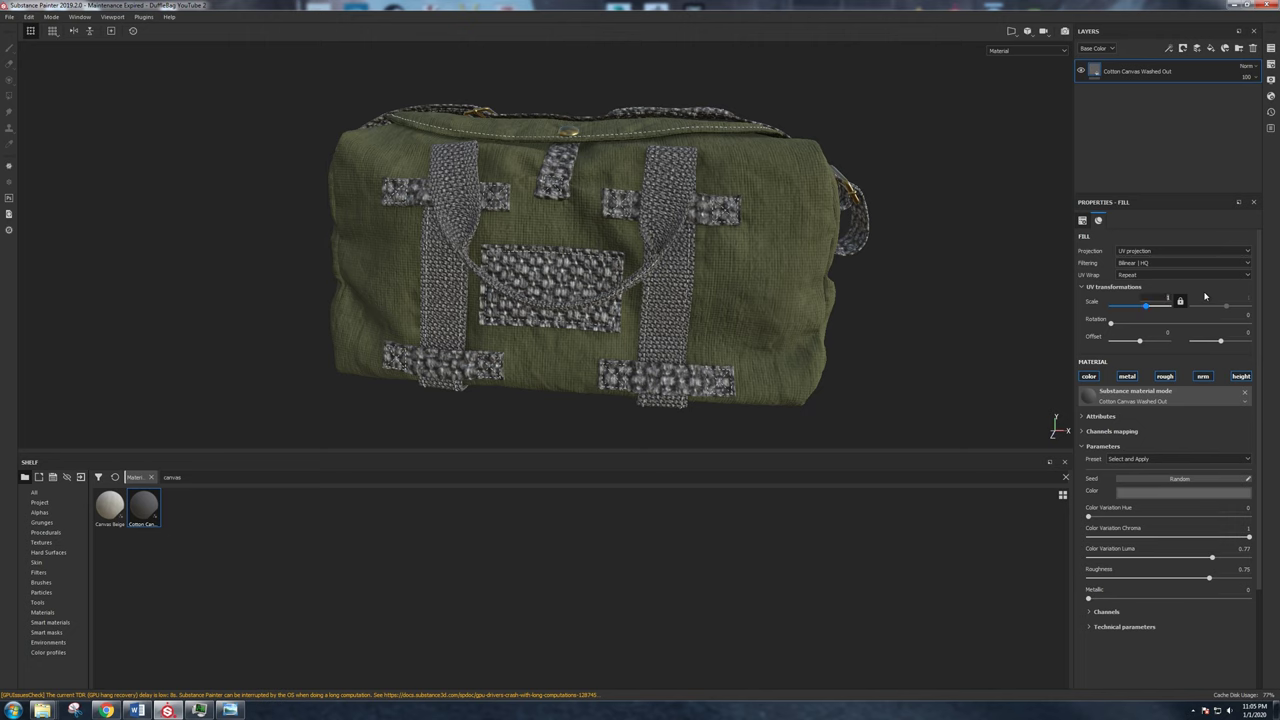
type("3")
key("Return")
Set the UV scale of the Cotton Canvas Washed Out layers on both the patch and the handle straps to 4.
scroll(605, 307, "up", 3)
left_click_drag(605, 307, 630, 256, "alt")
left_click_drag(601, 319, 632, 218, "alt")
left_click_drag(1158, 294, 1187, 301)
type("4")
key("Return")
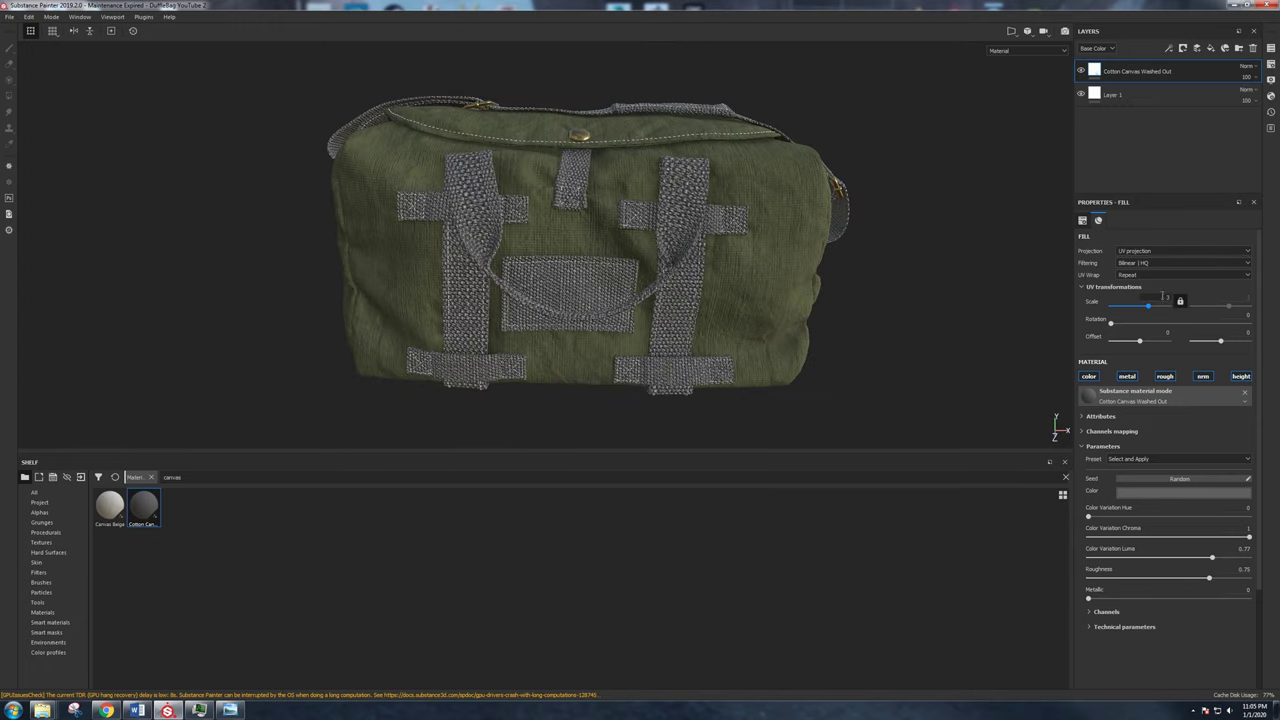
left_click_drag(800, 325, 729, 294, "alt")
right_click_drag(729, 294, 794, 280, "alt")
middle_click_drag(794, 281, 731, 271, "alt")
left_click_drag(731, 271, 769, 291, "alt")
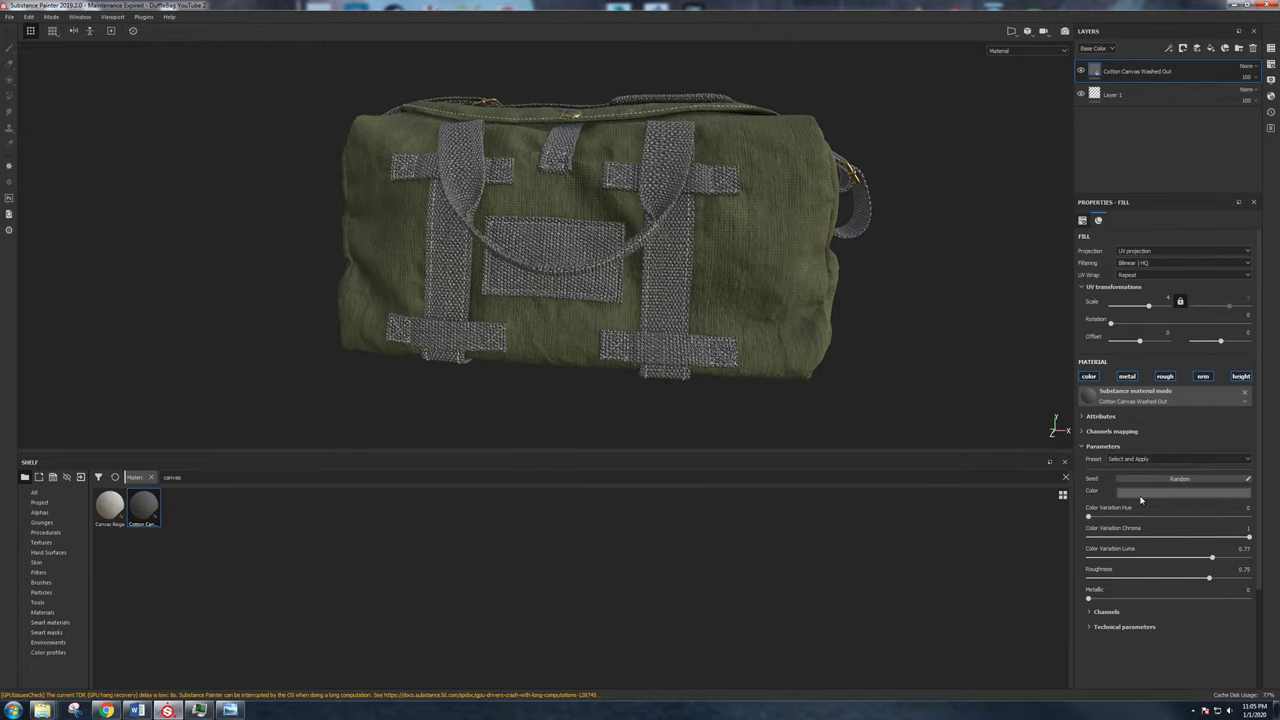
Change the handle straps' Cotton Canvas Washed Out color to an olive green of about RGB 0.447, 0.447, 0.290.
left_click(1134, 494)
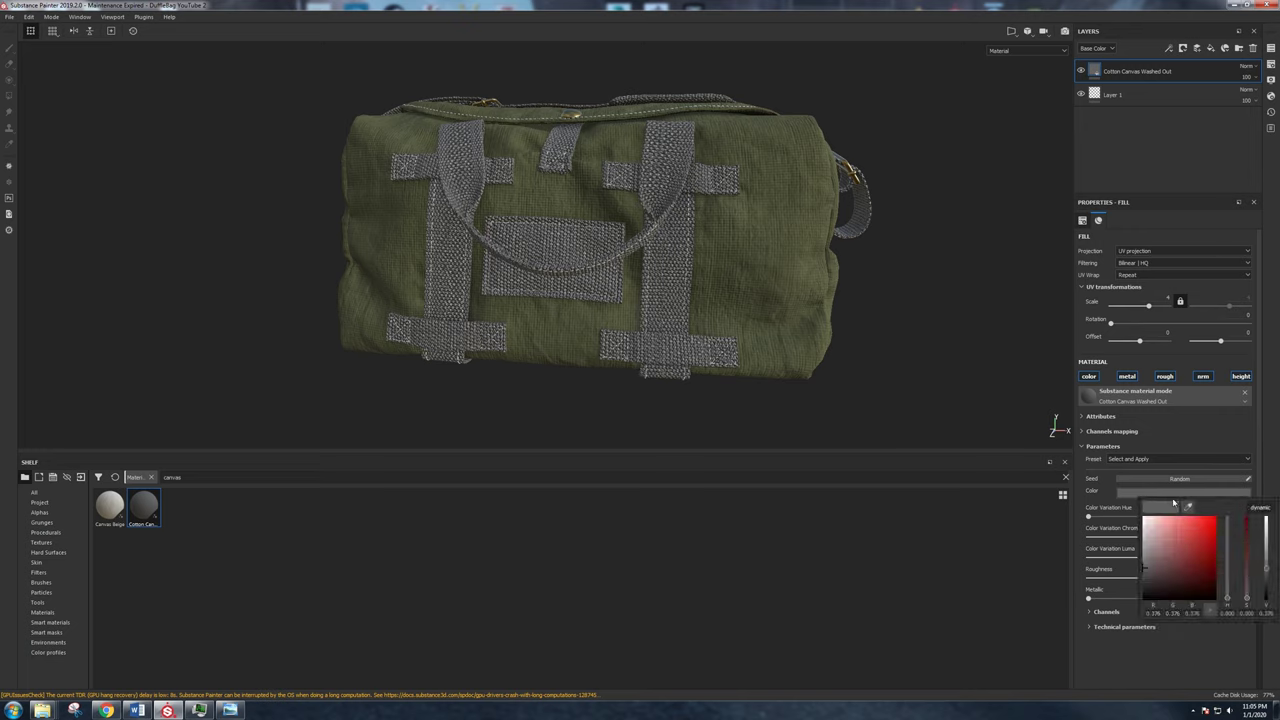
left_click(1159, 543)
left_click_drag(1159, 543, 1180, 579)
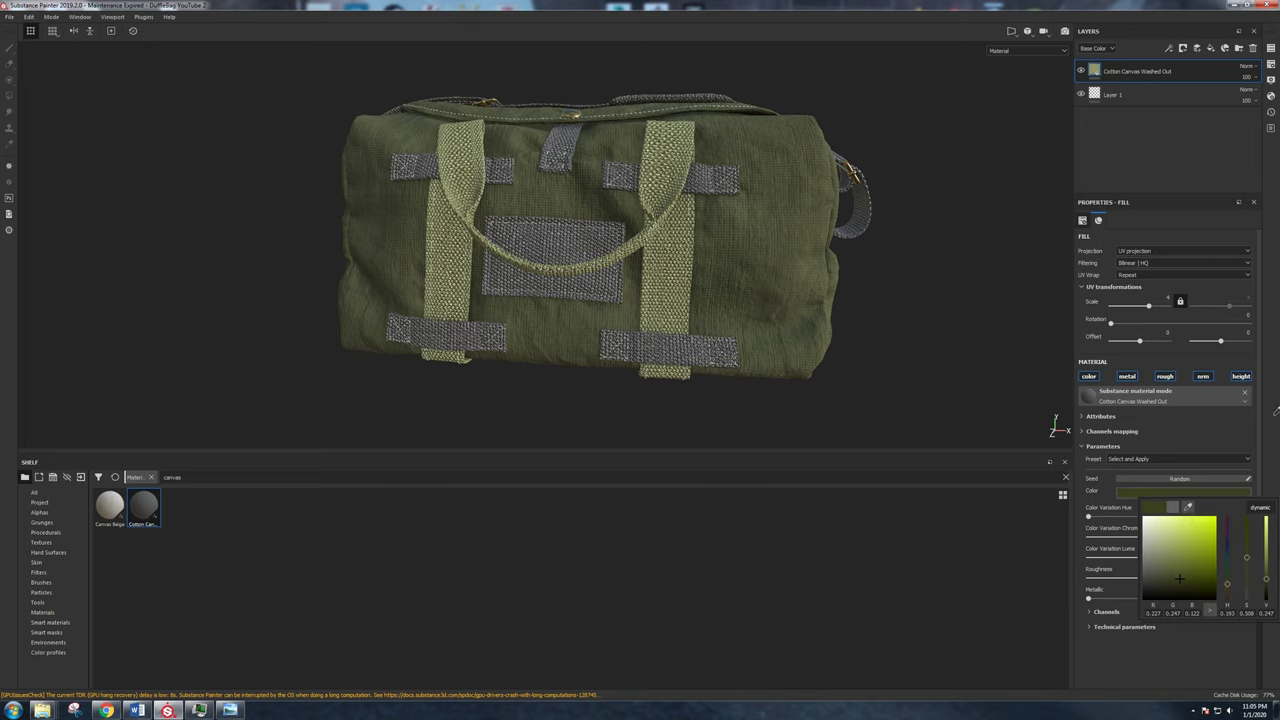
left_click(1188, 507)
left_click_drag(1166, 560, 1168, 563)
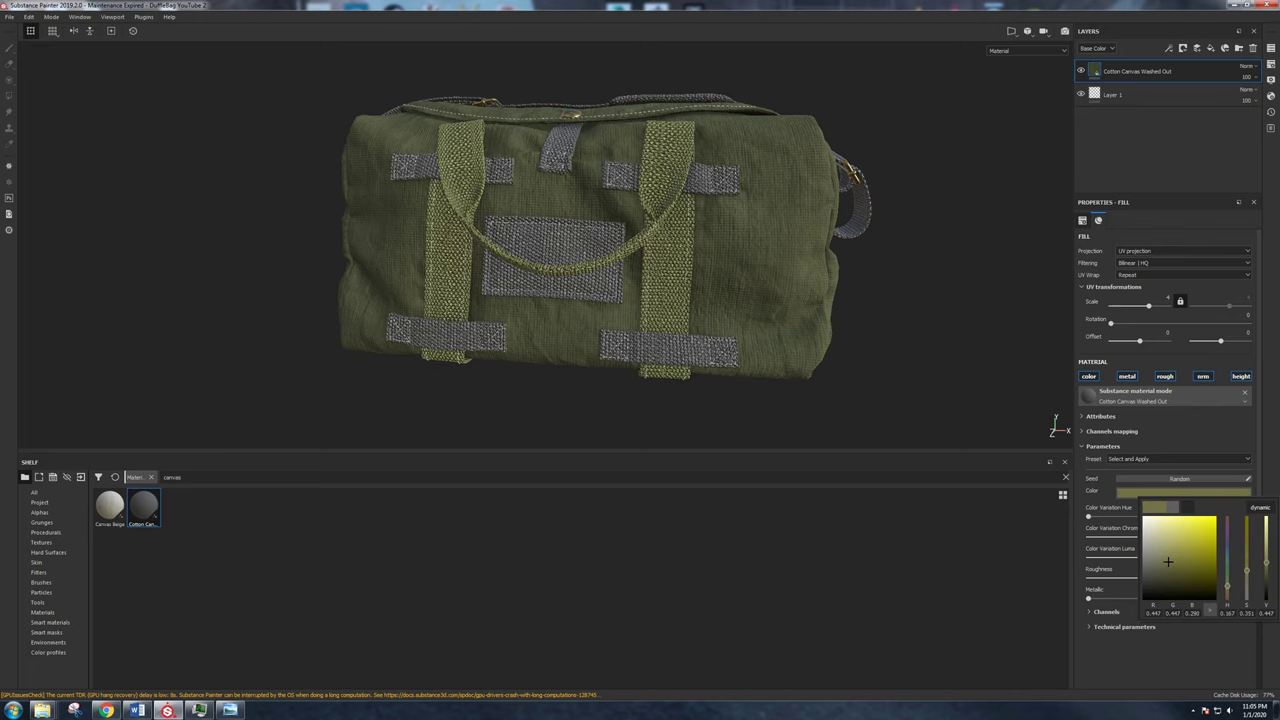
scroll(671, 286, "up", 3)
left_click_drag(671, 286, 725, 286, "alt")
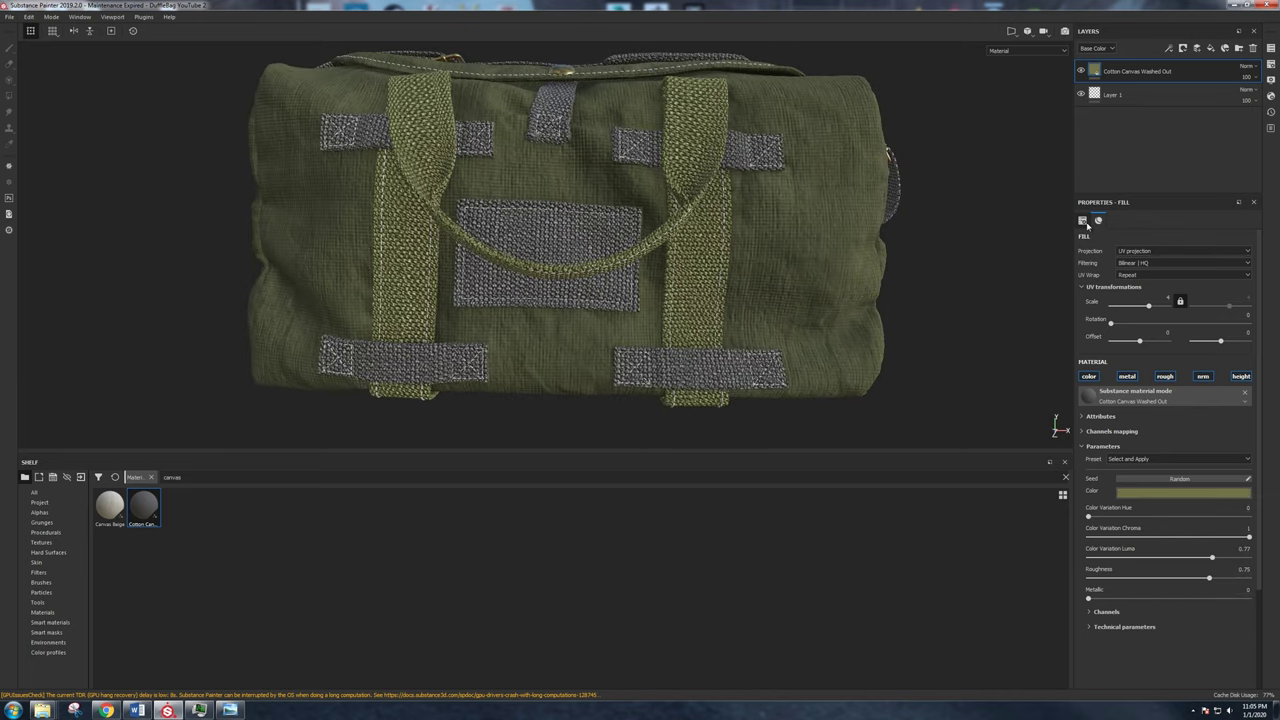
Copy the olive Cotton Canvas Washed Out layer from the handle straps into the center patch's texture set to replace its grey version.
right_click(598, 237, "ctrl+alt")
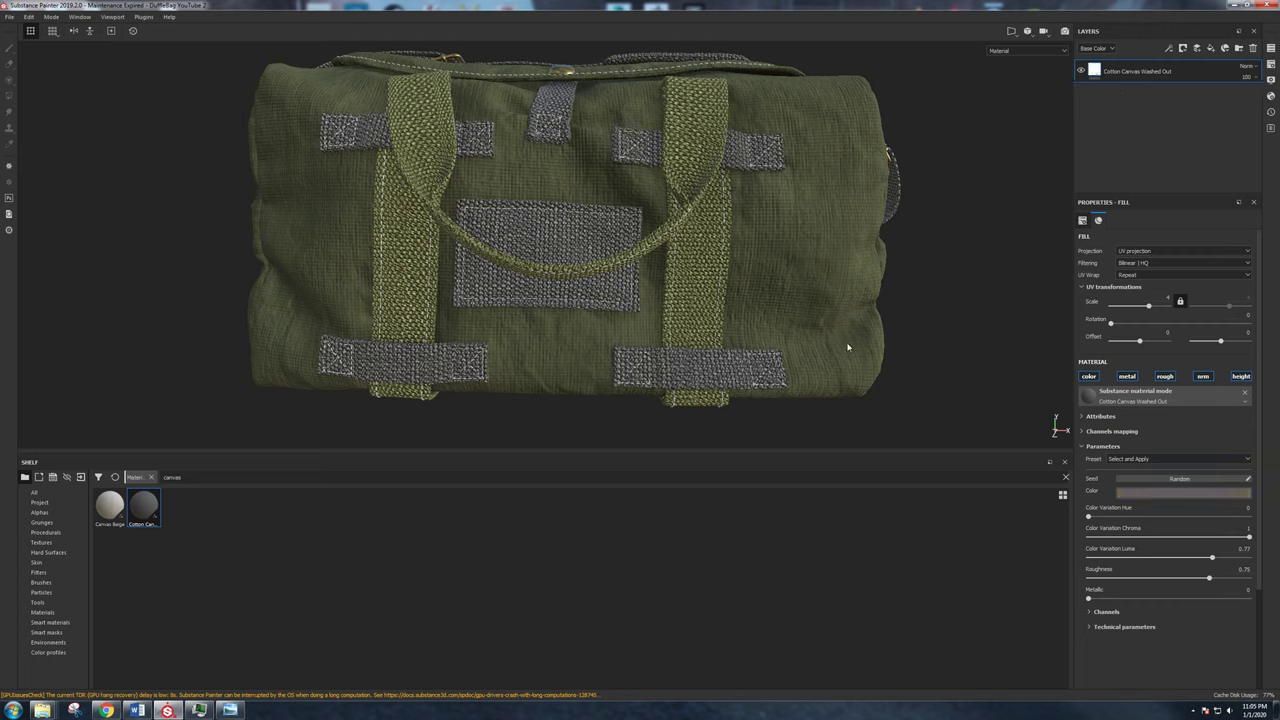
left_click(1177, 490)
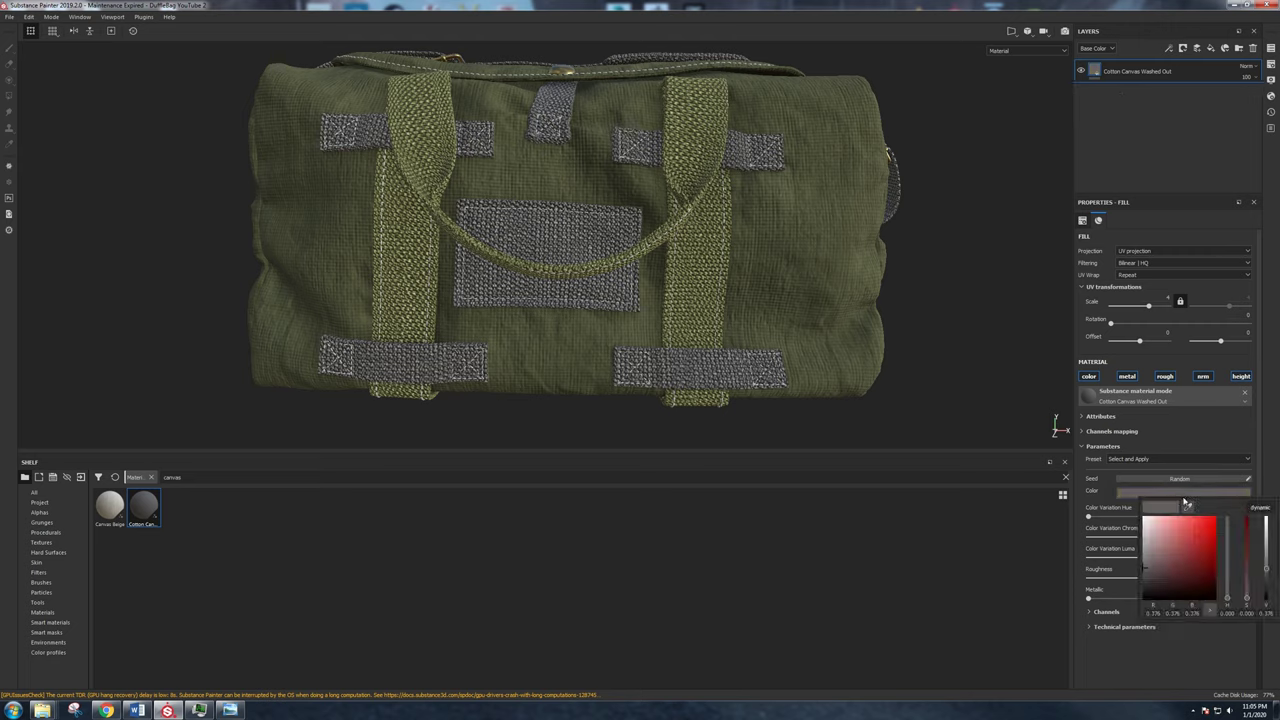
right_click(698, 146, "ctrl+alt")
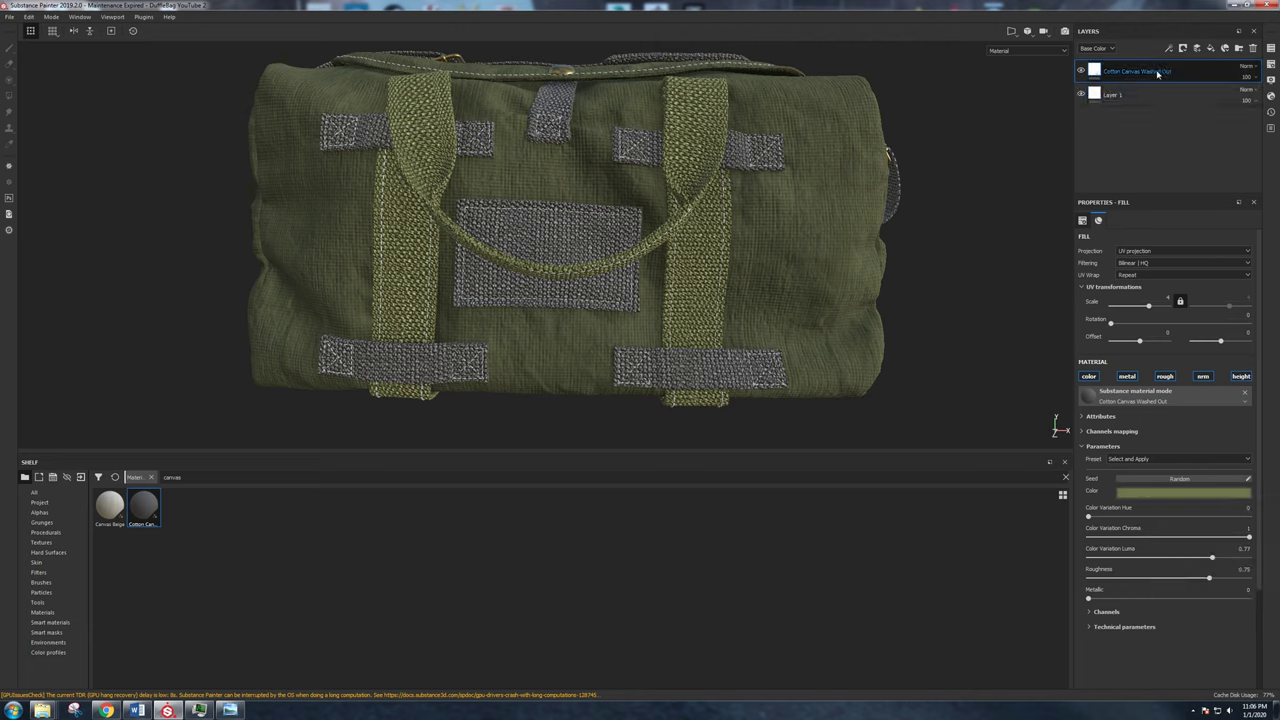
right_click(1202, 77)
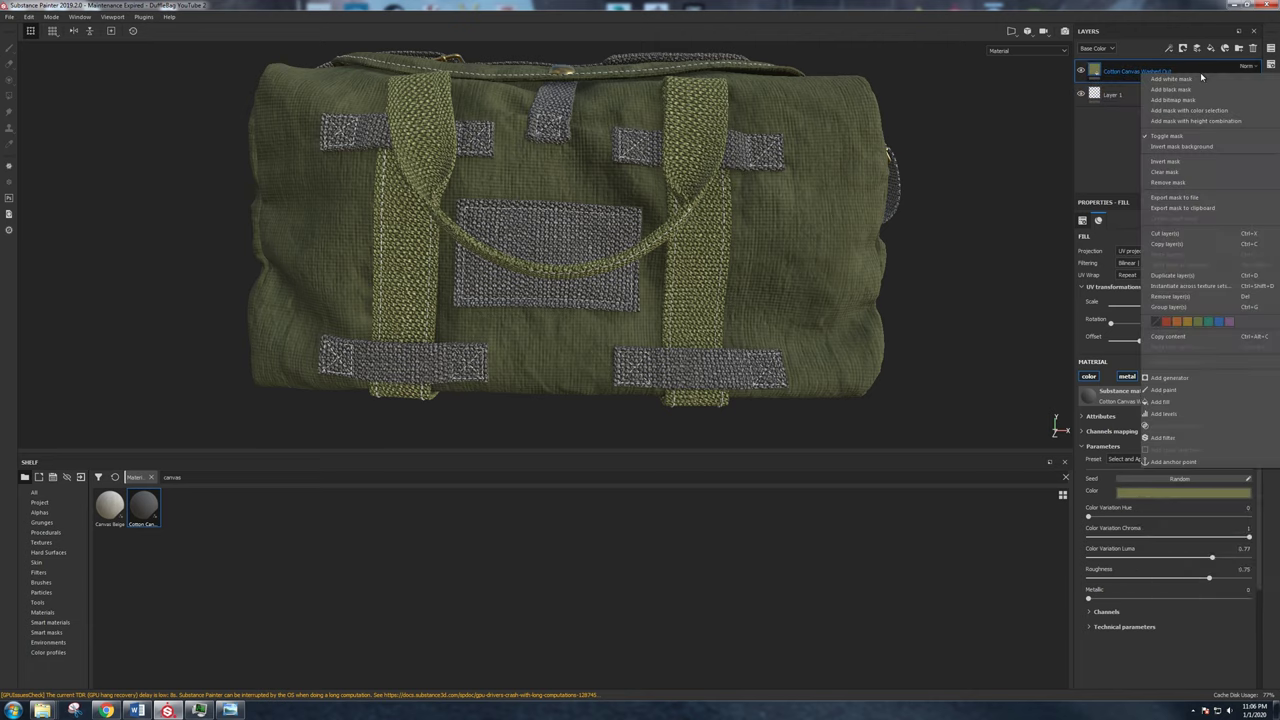
left_click(1178, 249)
right_click(600, 228, "ctrl+alt")
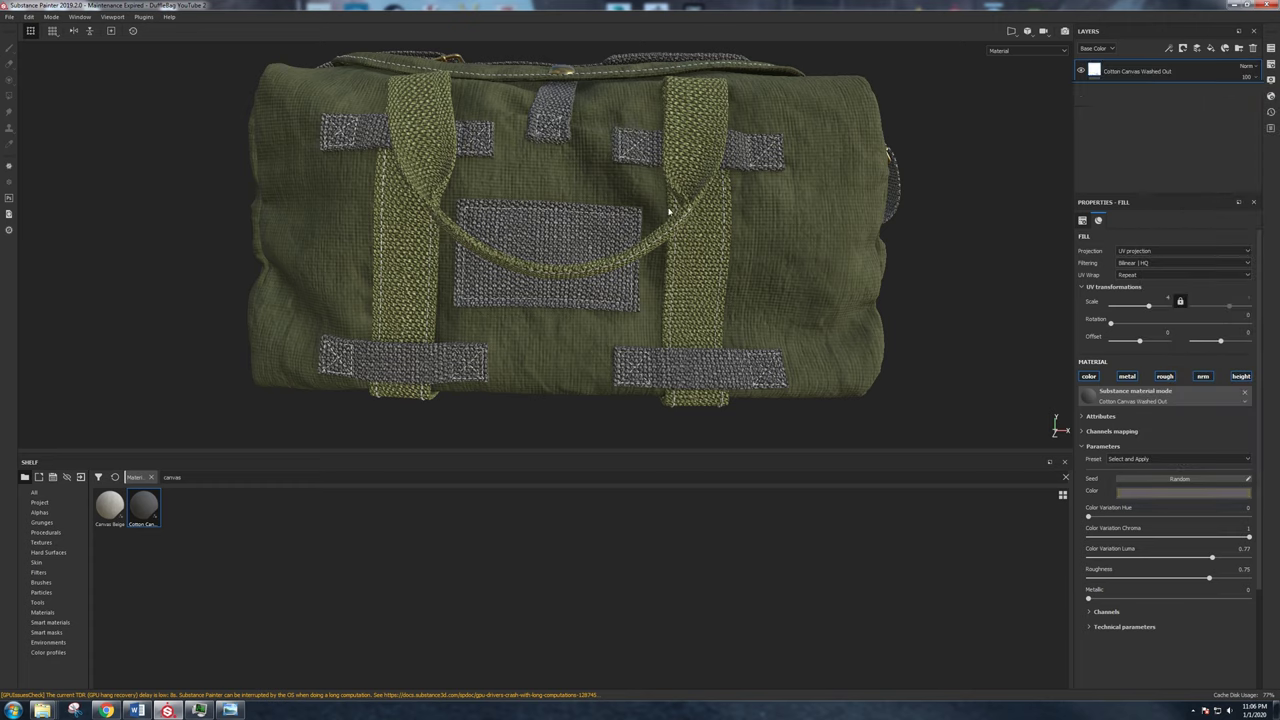
right_click(1200, 76)
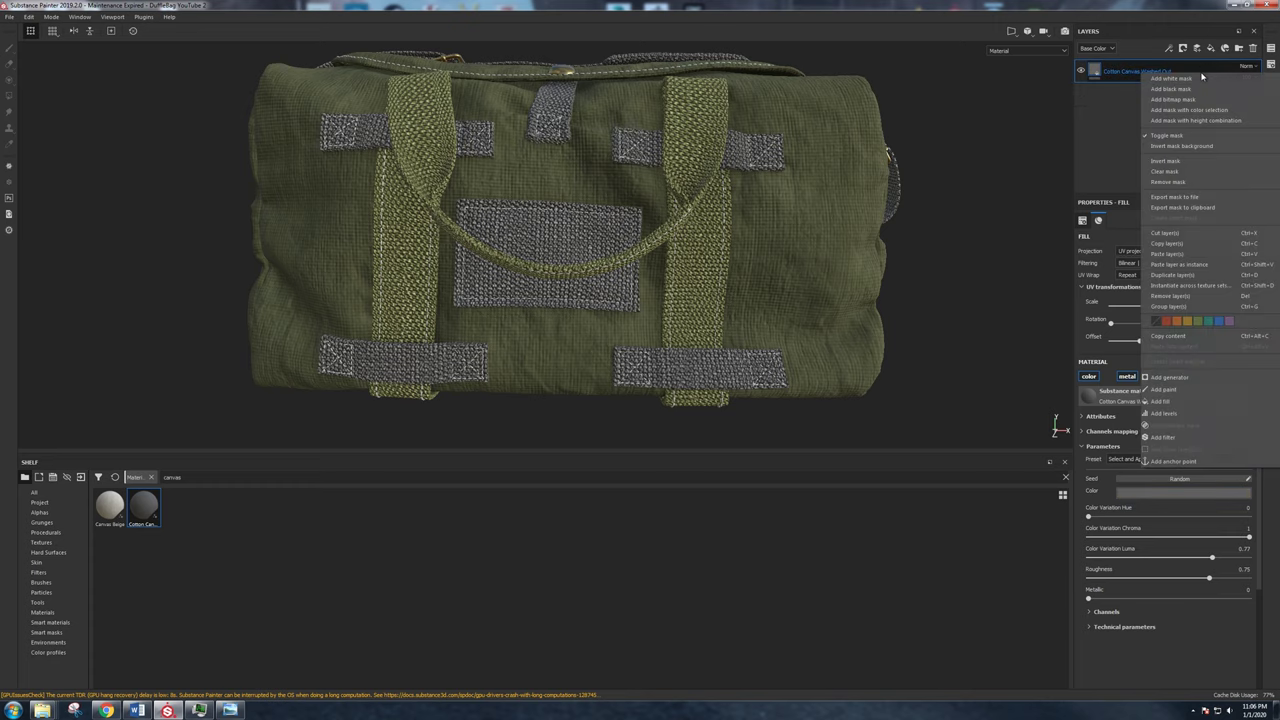
left_click(1170, 254)
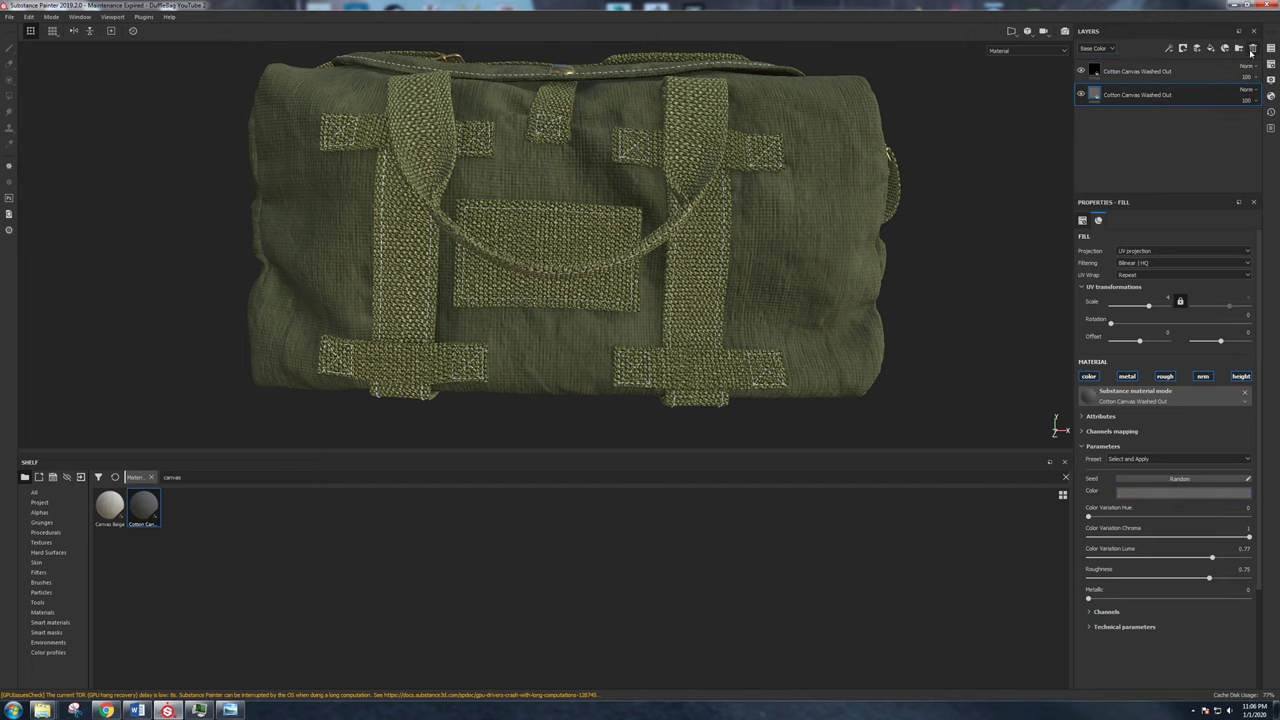
Add a fill layer to the stitching's texture set and remove its empty paint layer.
right_click(810, 191, "ctrl+alt")
scroll(610, 215, "up", 3)
left_click_drag(610, 215, 663, 200, "alt")
scroll(633, 227, "down", 3)
scroll(655, 195, "up", 5)
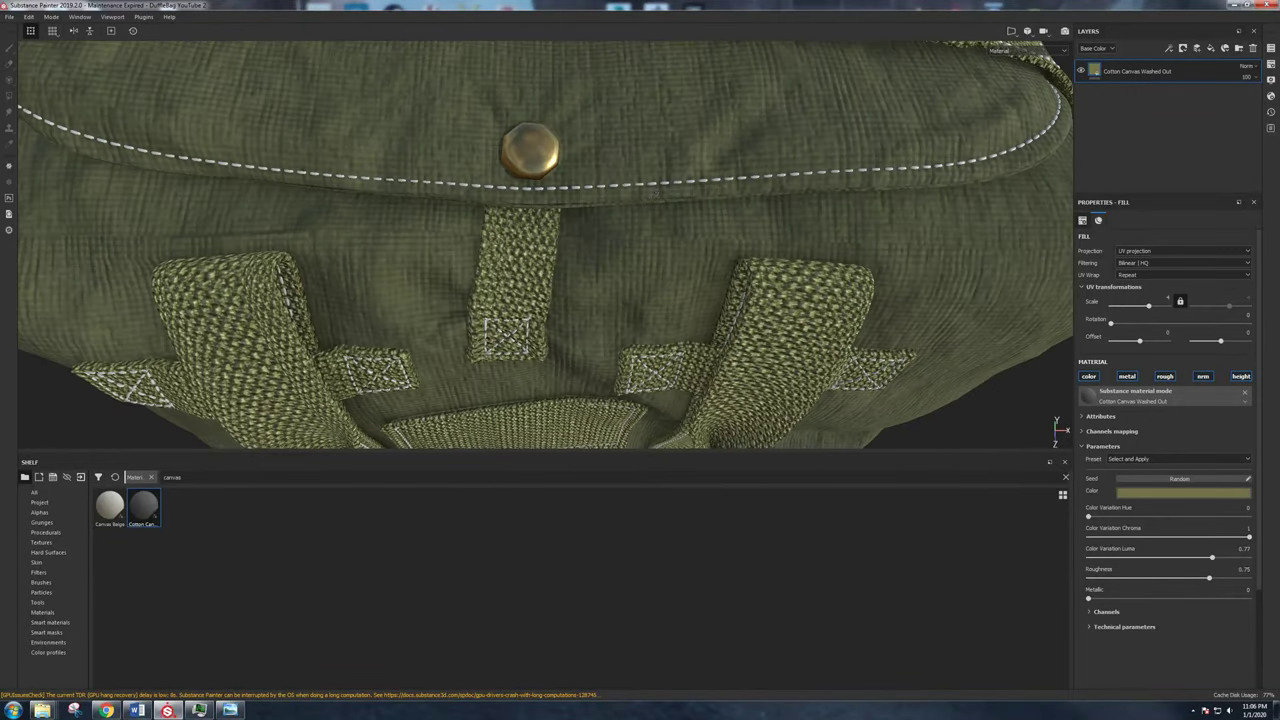
right_click(653, 182, "ctrl+alt")
left_click_drag(830, 359, 785, 308, "alt")
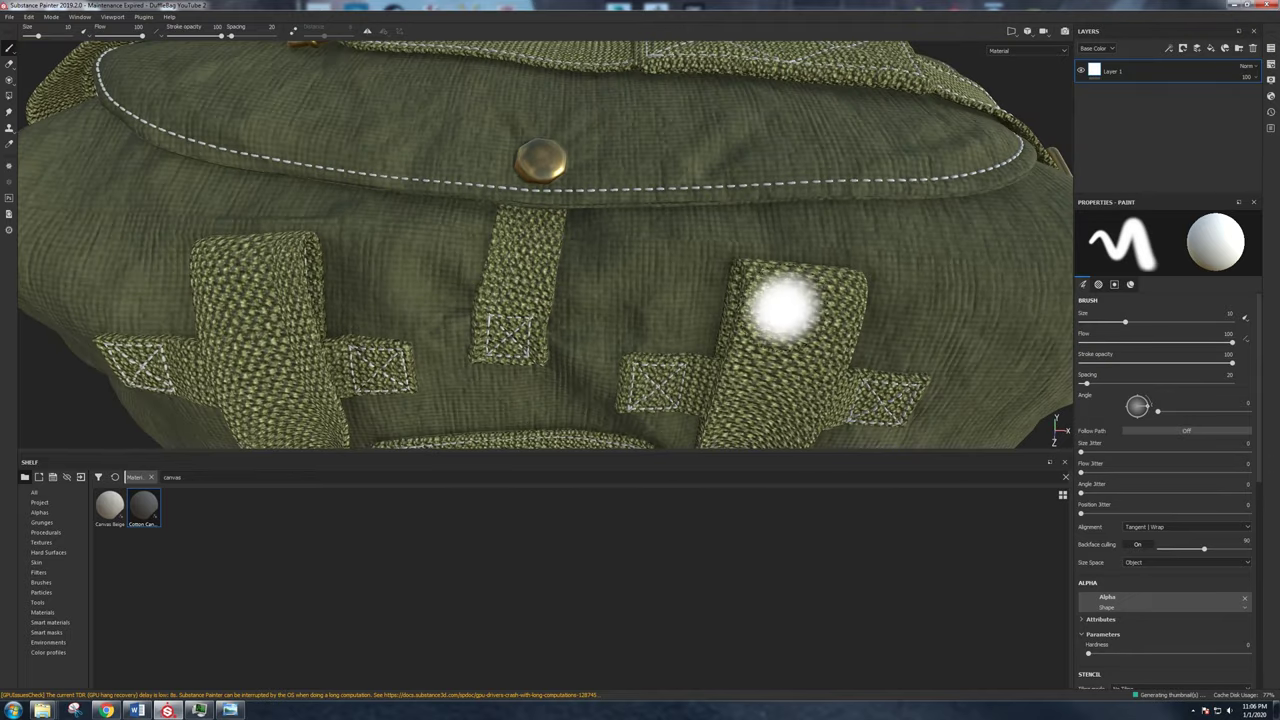
scroll(785, 305, "down", 3)
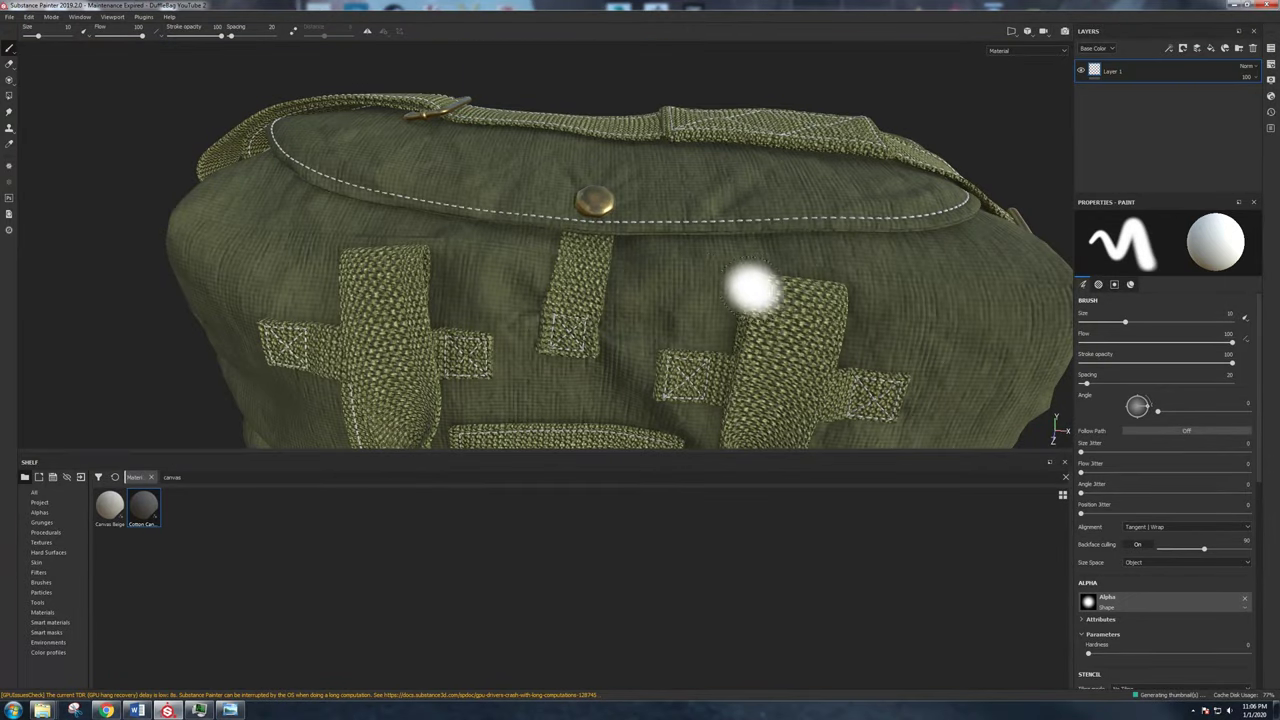
left_click(1211, 48)
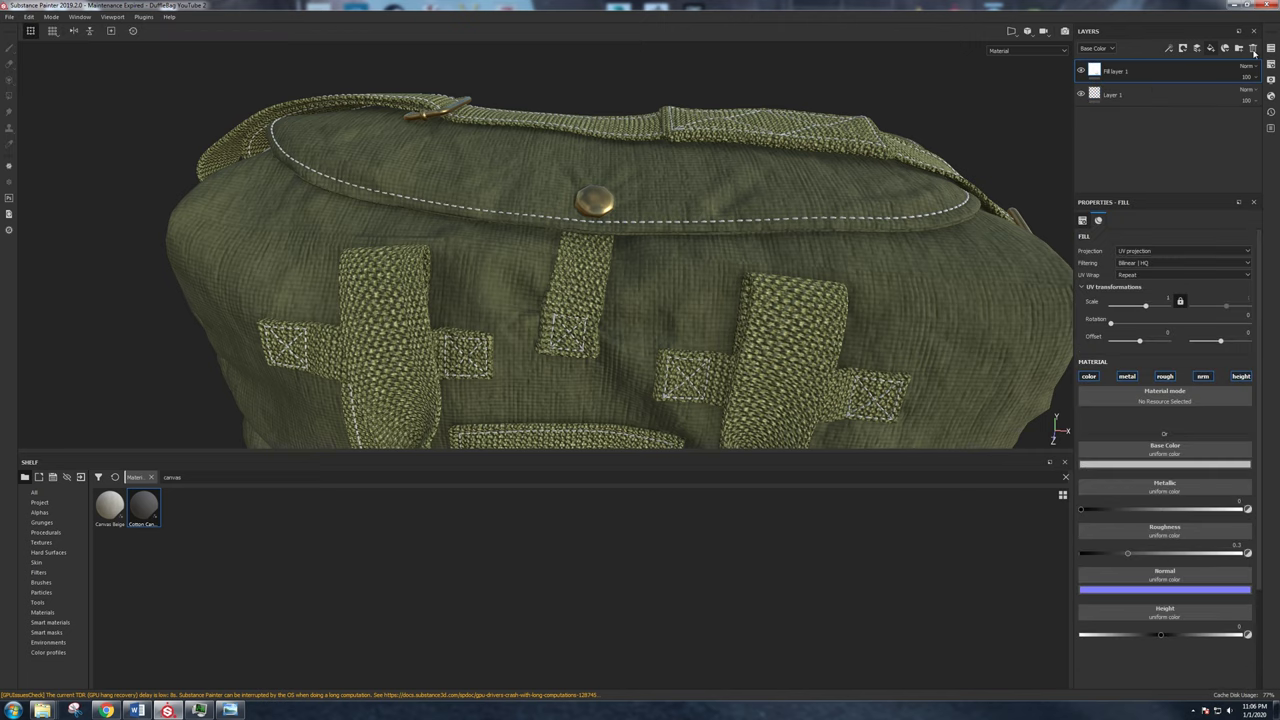
left_click(1171, 97)
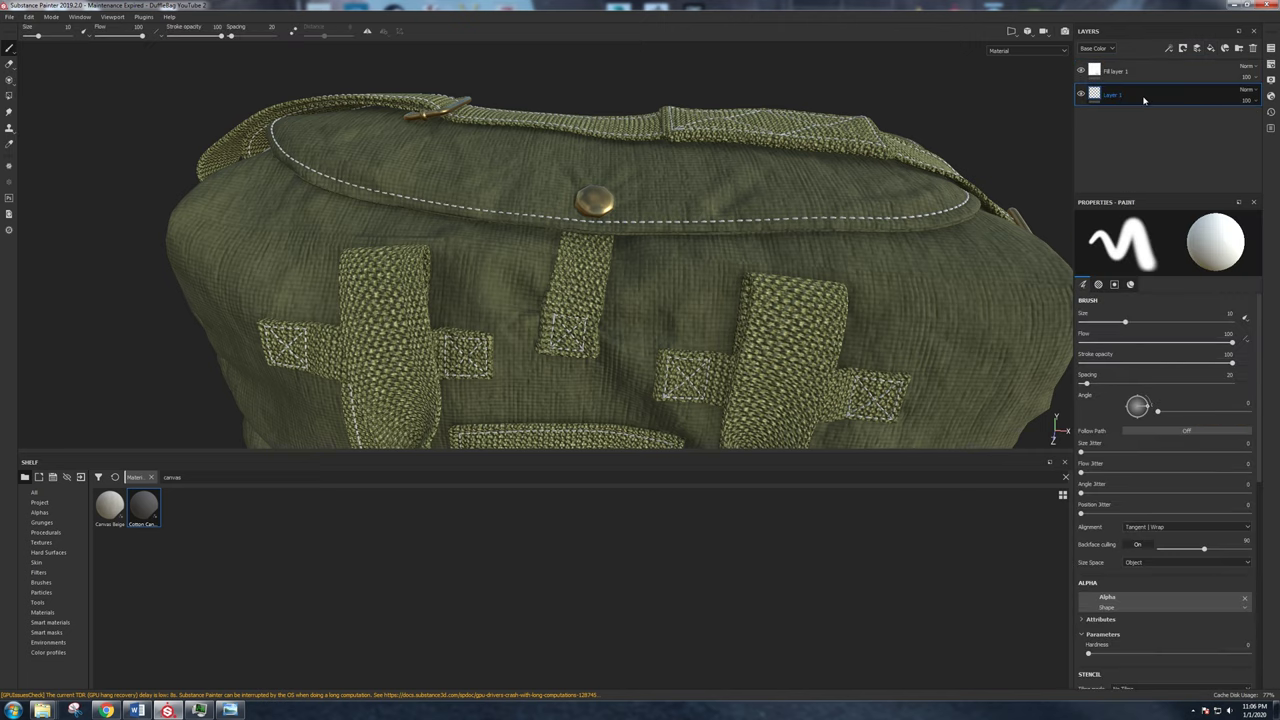
left_click(1103, 71)
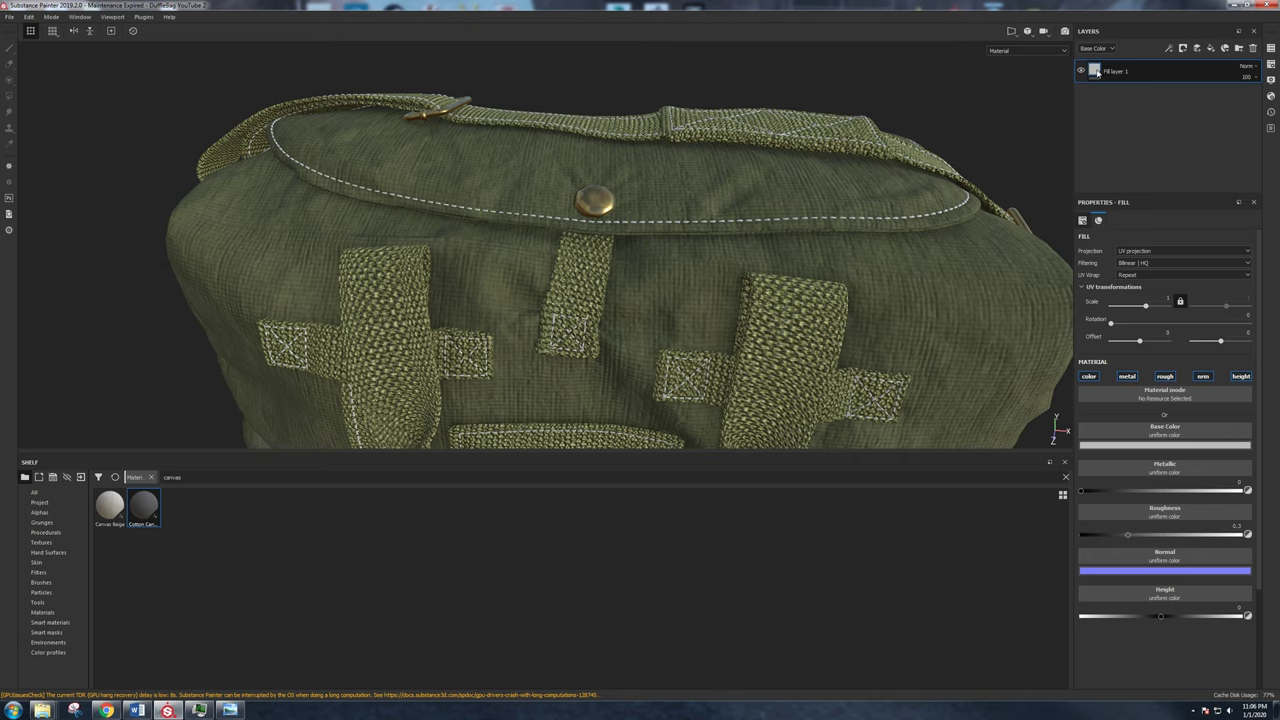
Set the stitching fill layer's base color to near-black and rename the layer Color.
left_click(1128, 446)
left_click_drag(1128, 497, 1112, 540)
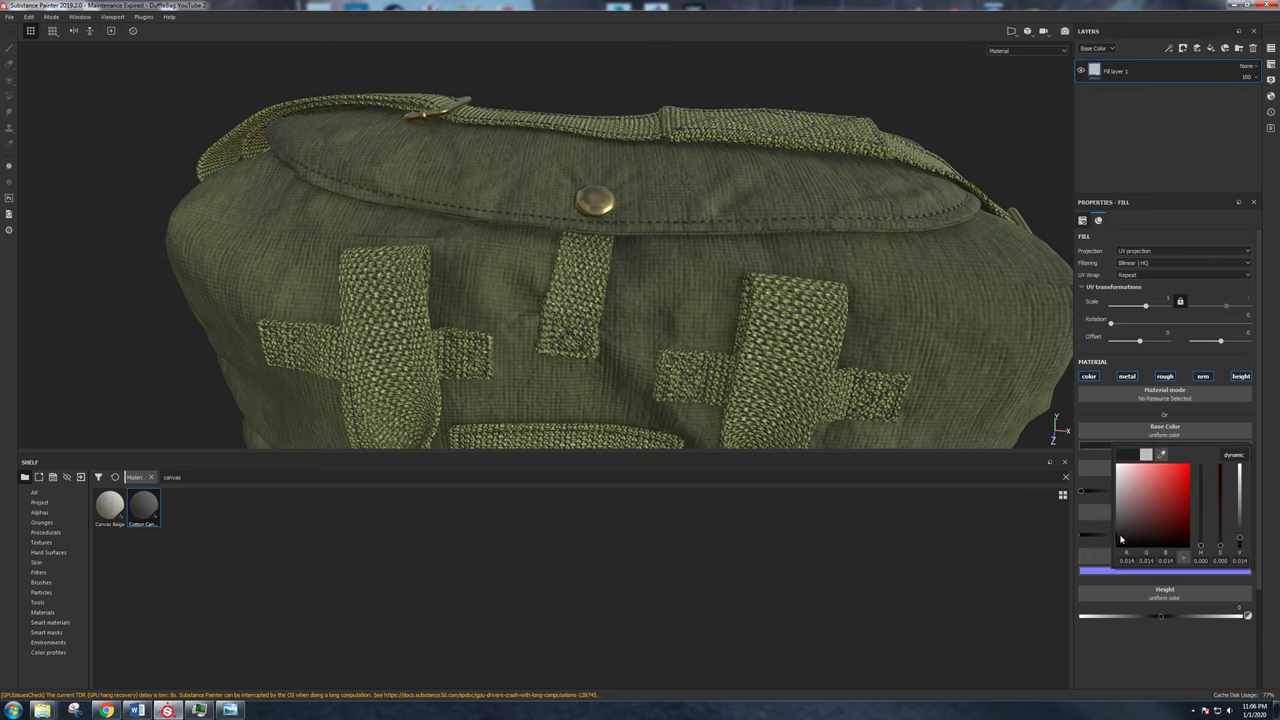
left_click(1119, 535)
left_click(1131, 125)
double_click(1116, 71)
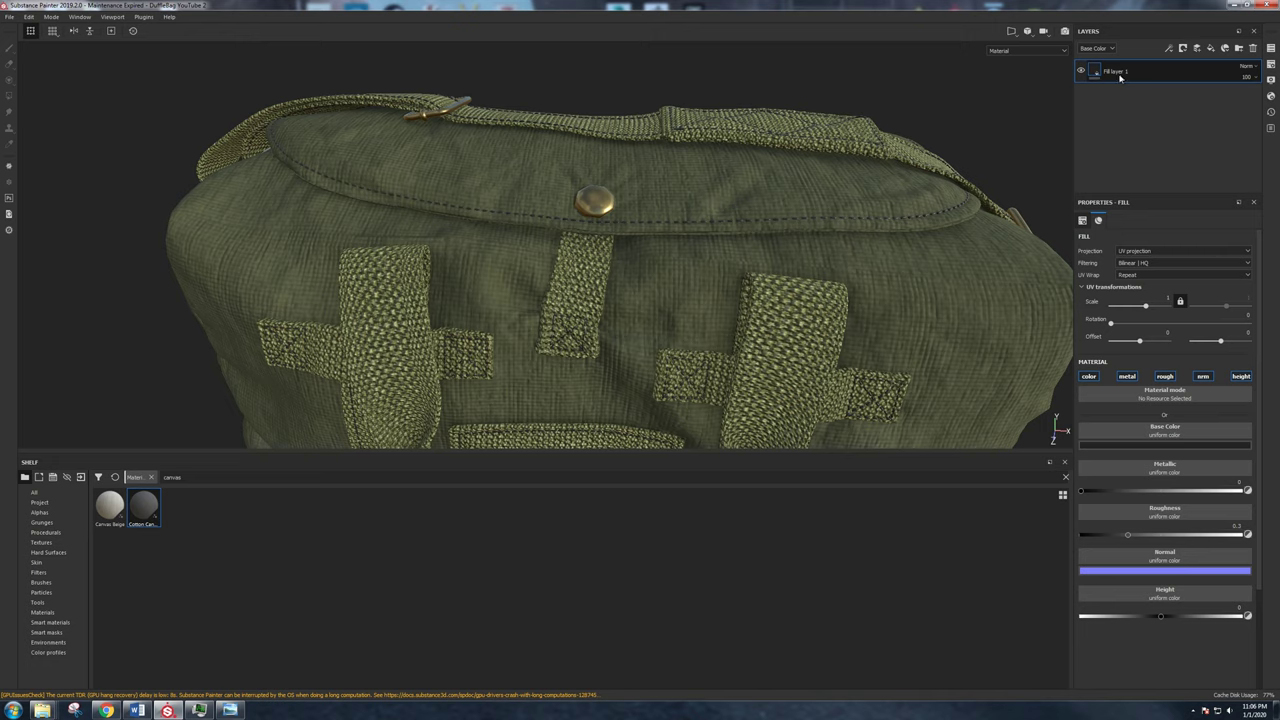
type("d")
key("Return")
Apply the Iron Brushed material to the zipper under the flap and set its roughness to about 0.47.
left_click_drag(521, 315, 588, 264, "alt")
left_click_drag(707, 246, 606, 258, "alt")
scroll(606, 260, "down", 5)
left_click_drag(400, 248, 658, 277, "alt")
scroll(481, 212, "up", 3)
middle_click_drag(250, 200, 340, 236, "alt")
scroll(340, 236, "up", 8)
scroll(340, 236, "up", 3)
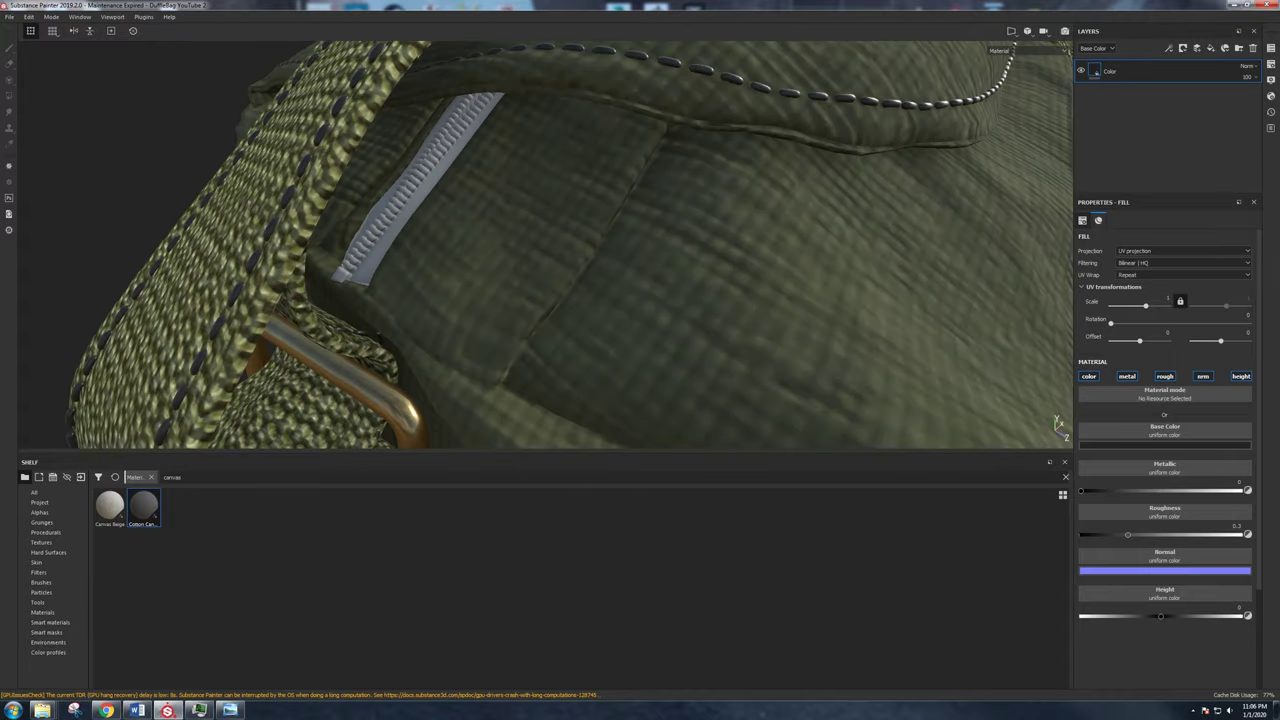
right_click(383, 220, "ctrl+alt")
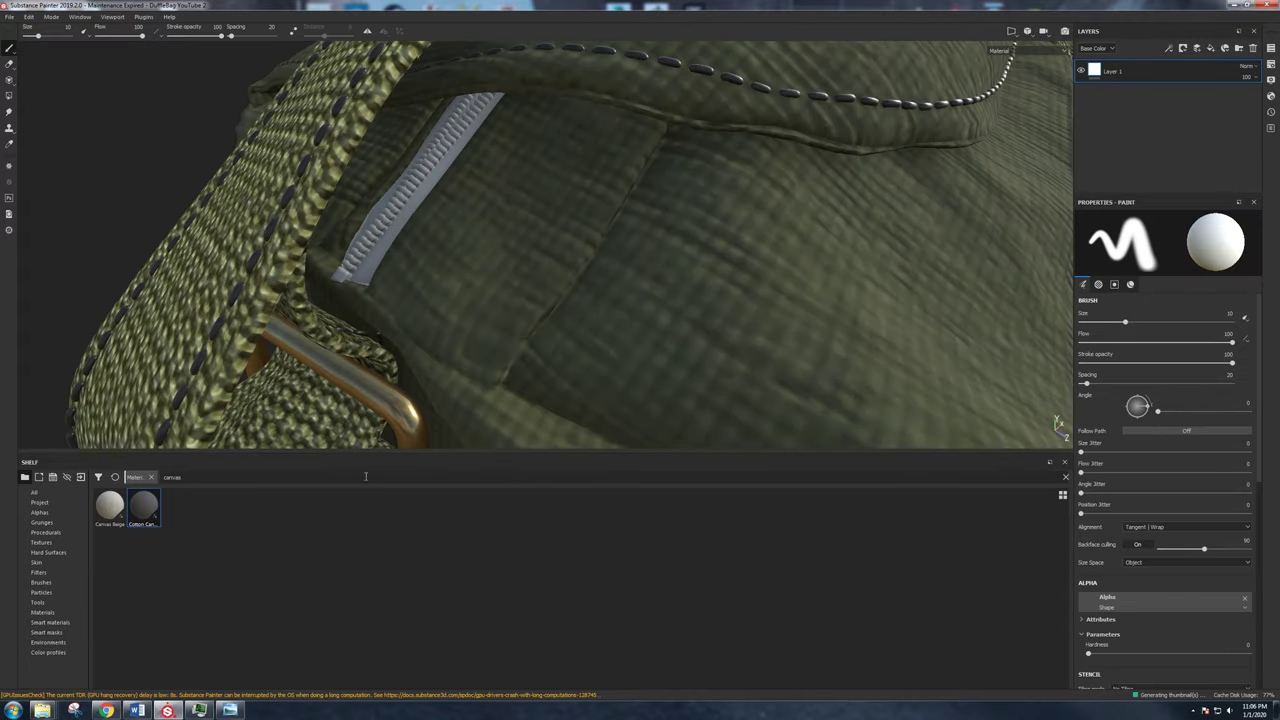
left_click(59, 610)
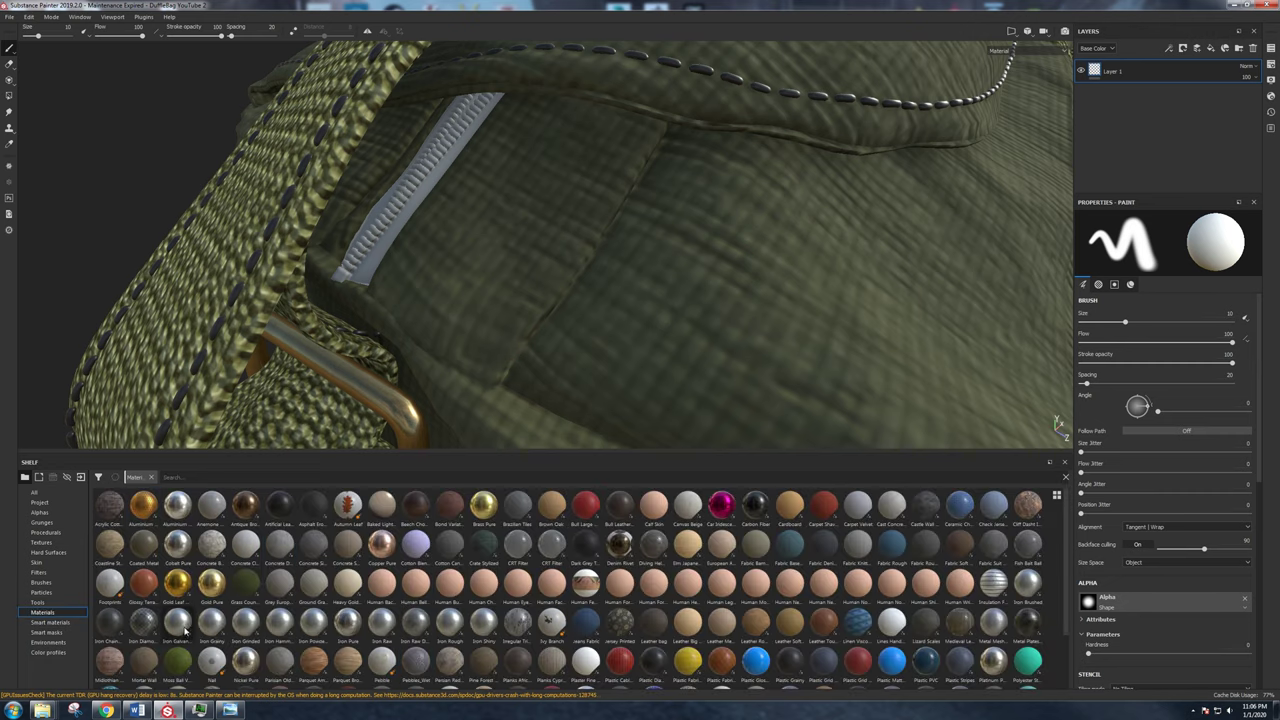
mouse_move(184, 630)
scroll(590, 625, "down", 2)
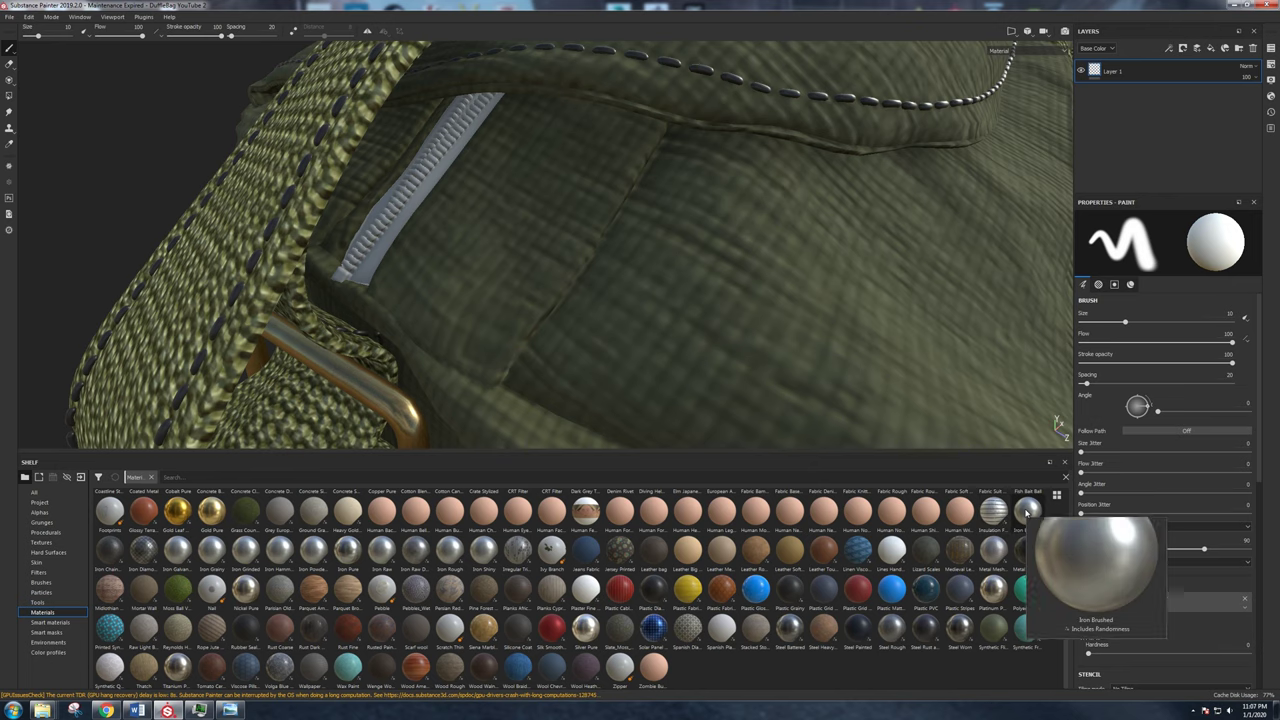
mouse_move(1027, 511)
left_mouse_down()
mouse_move(580, 266)
mouse_move(395, 188)
mouse_move(506, 243)
mouse_move(430, 220)
mouse_move(470, 222)
mouse_move(465, 168)
mouse_move(497, 150)
left_mouse_up()
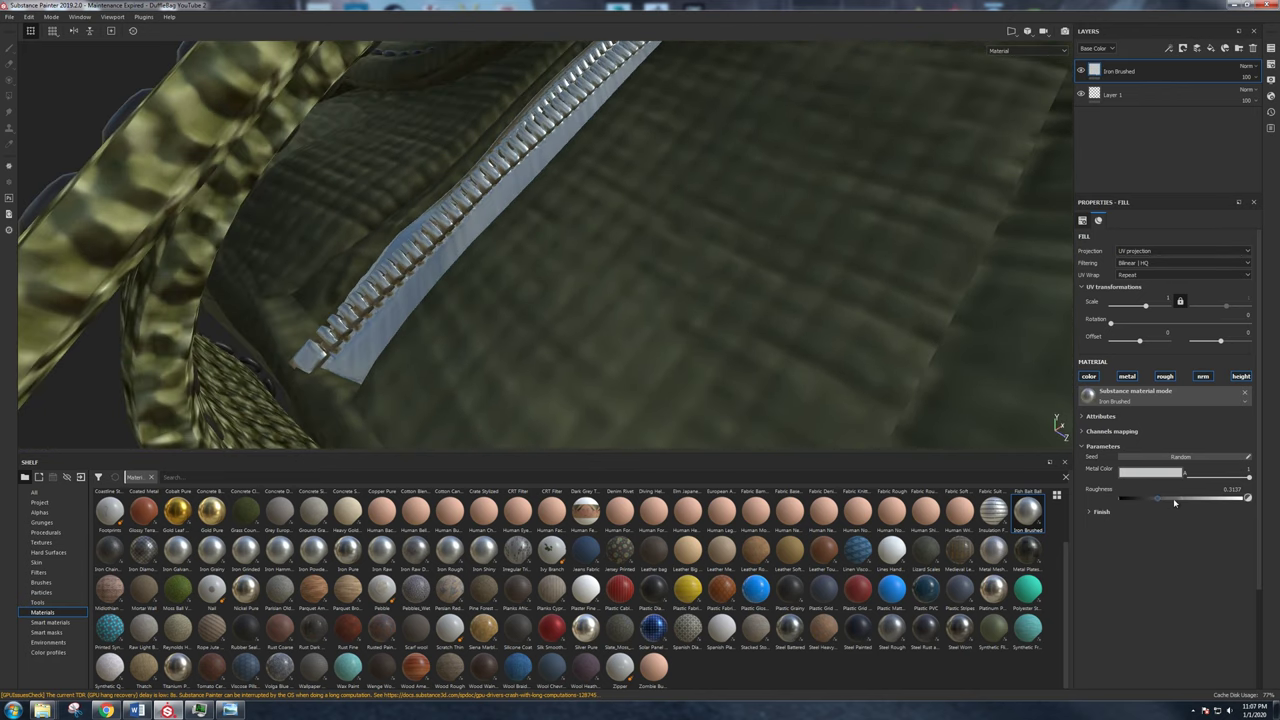
left_click_drag(1176, 499, 1120, 502)
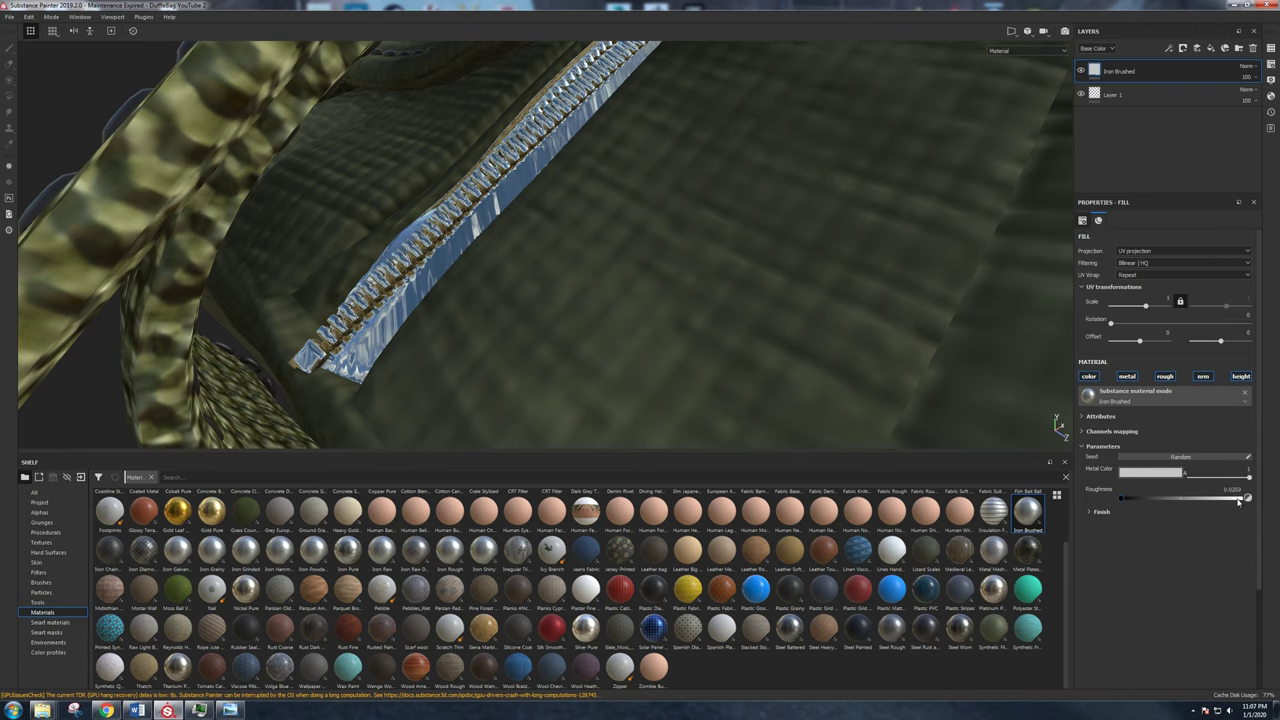
left_click_drag(1258, 501, 1181, 505)
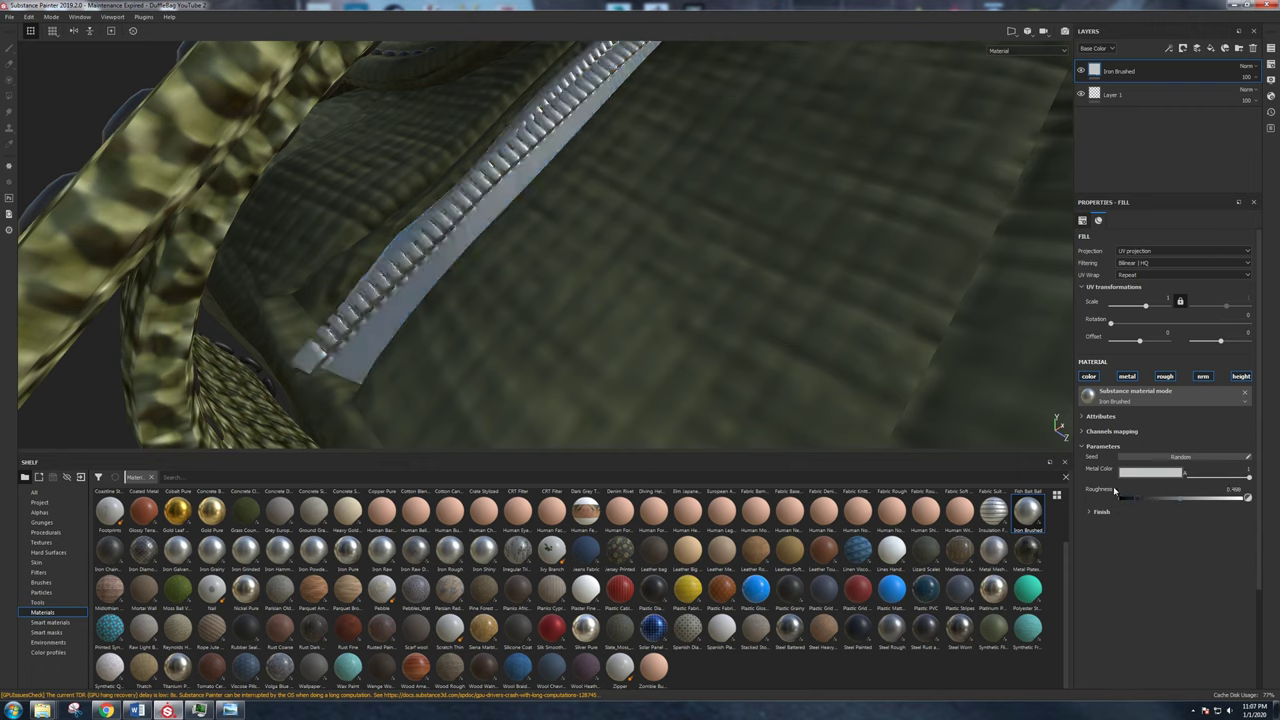
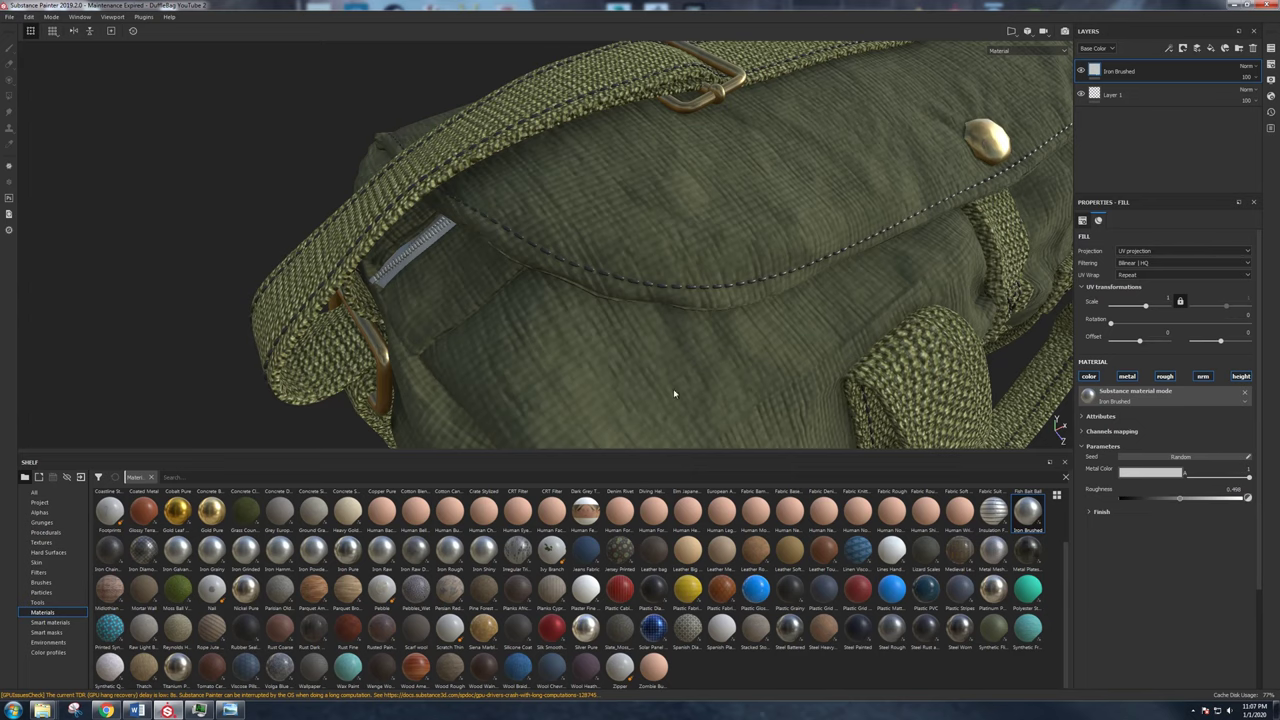
Copy the olive Cotton Canvas Washed Out layer from the straps into the zipper's texture set, above Iron Brushed.
key("ctrl+z")
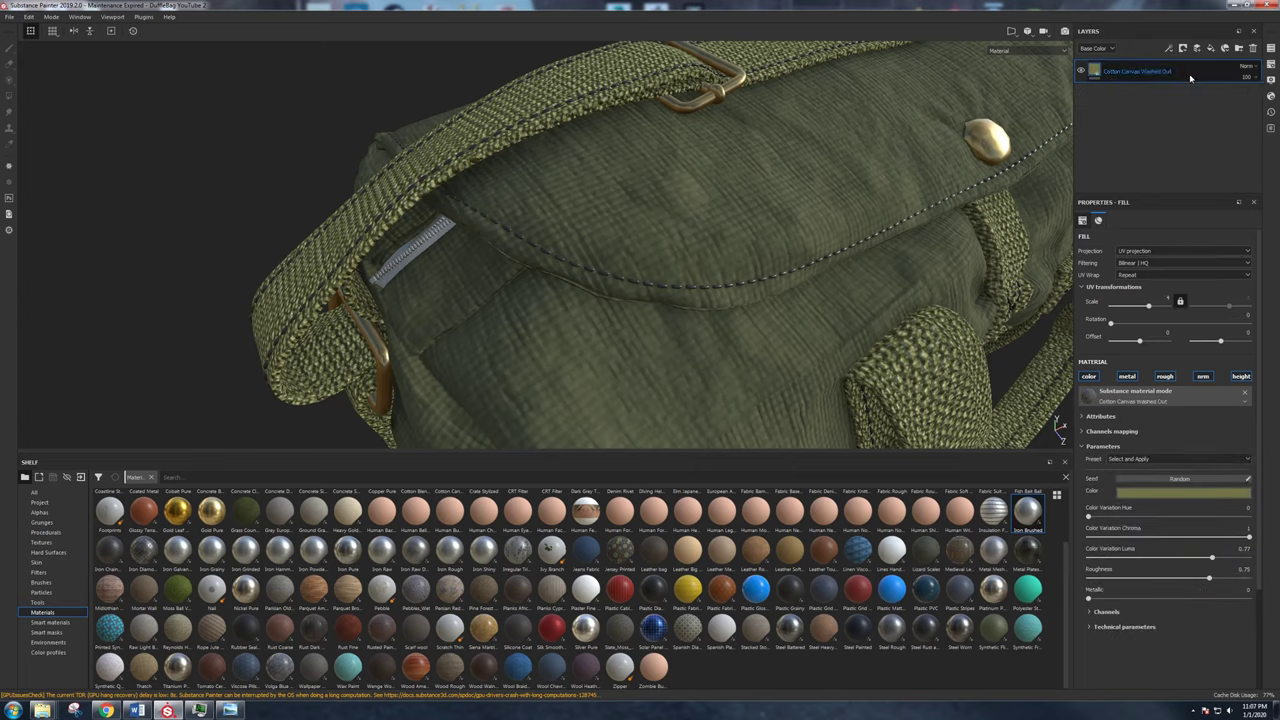
right_click(1141, 73)
left_click(1184, 246)
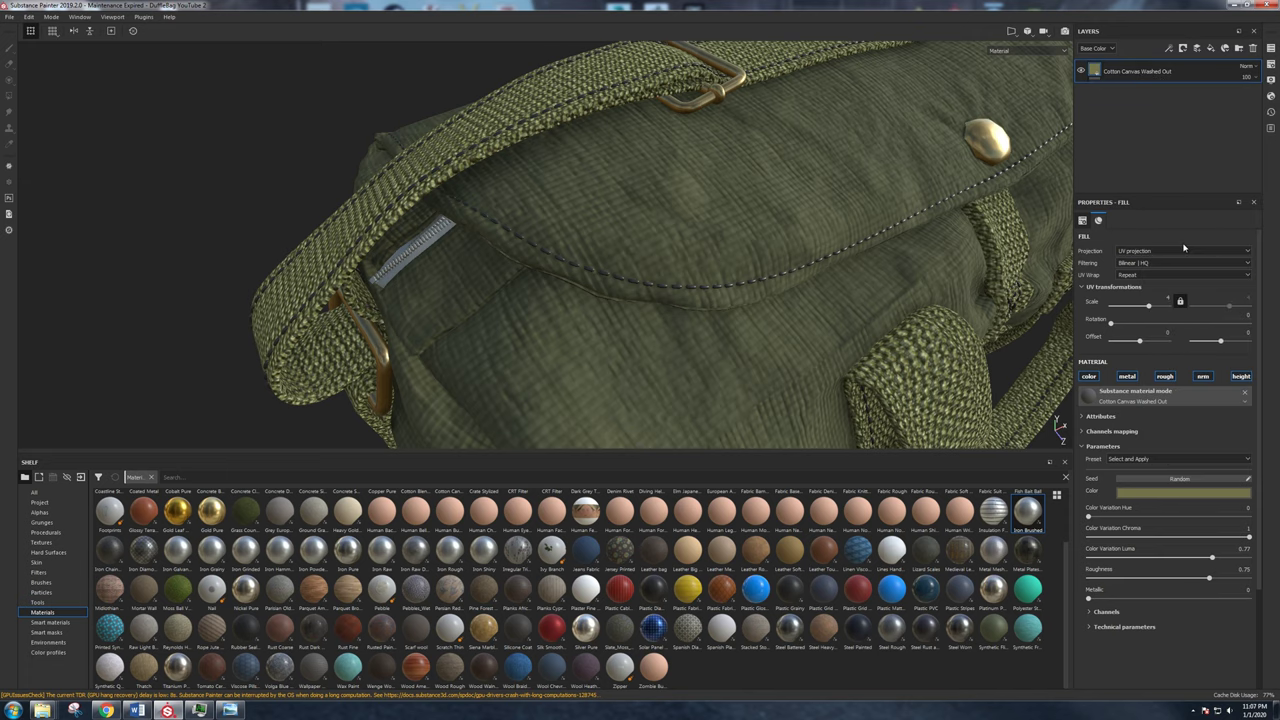
scroll(416, 263, "up", 2)
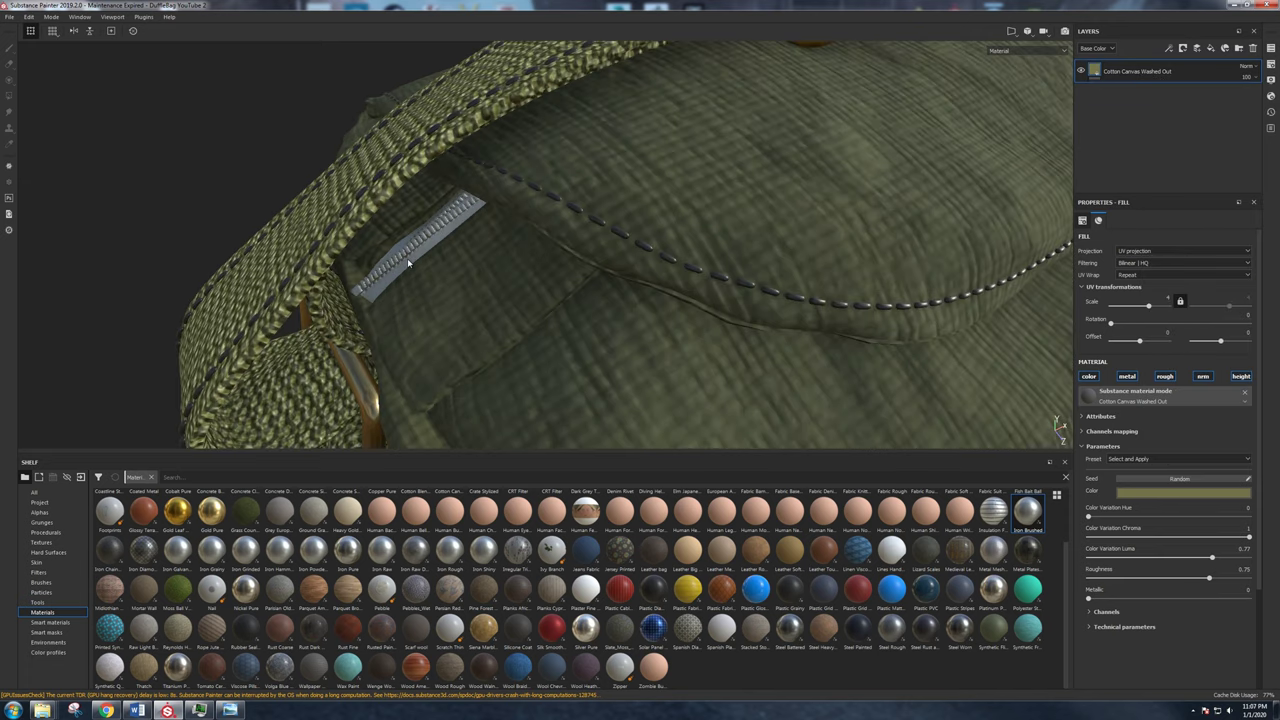
right_click(409, 263, "ctrl+alt")
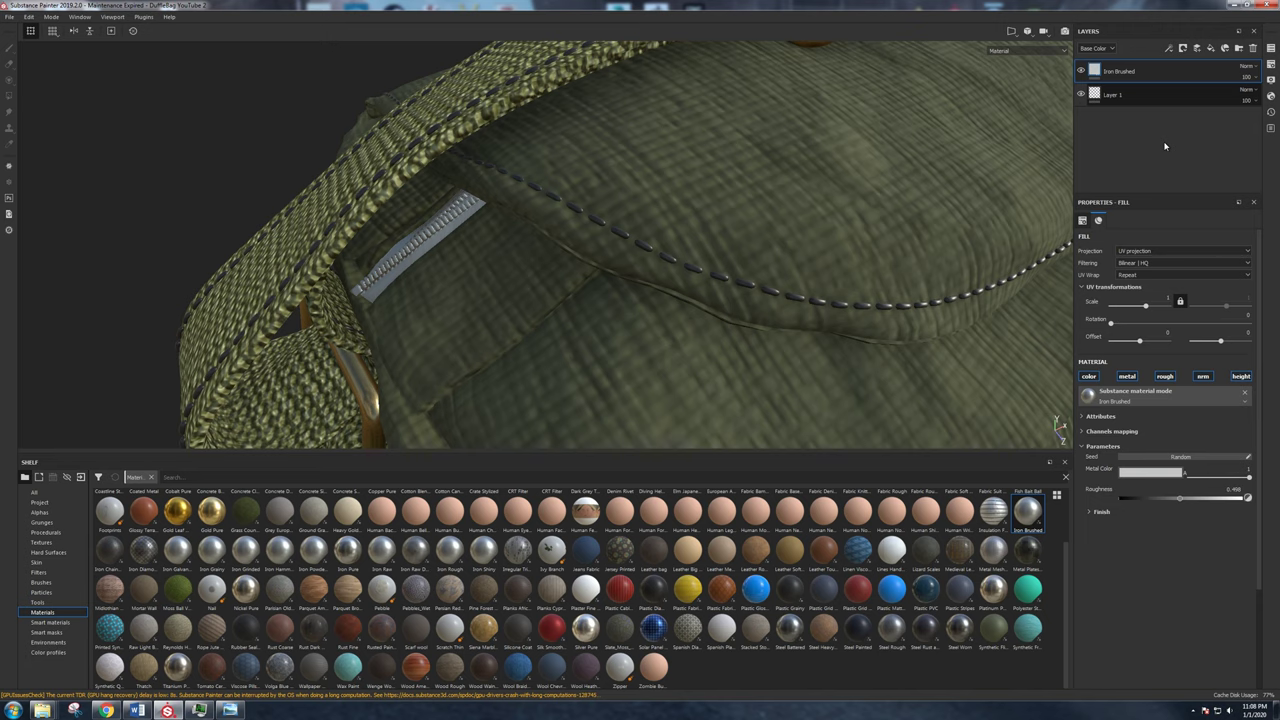
key("ctrl+v")
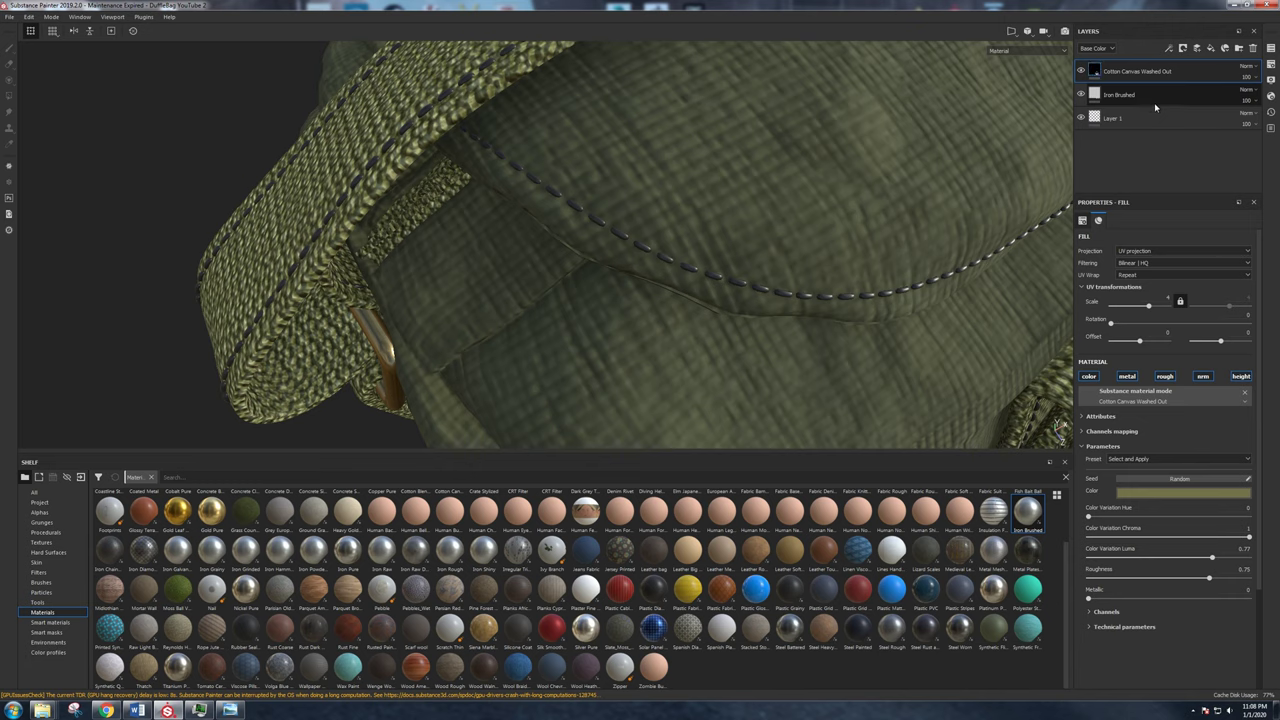
Add a black mask to the zipper's Cotton Canvas Washed Out layer.
right_click(1151, 79)
left_click(1160, 93)
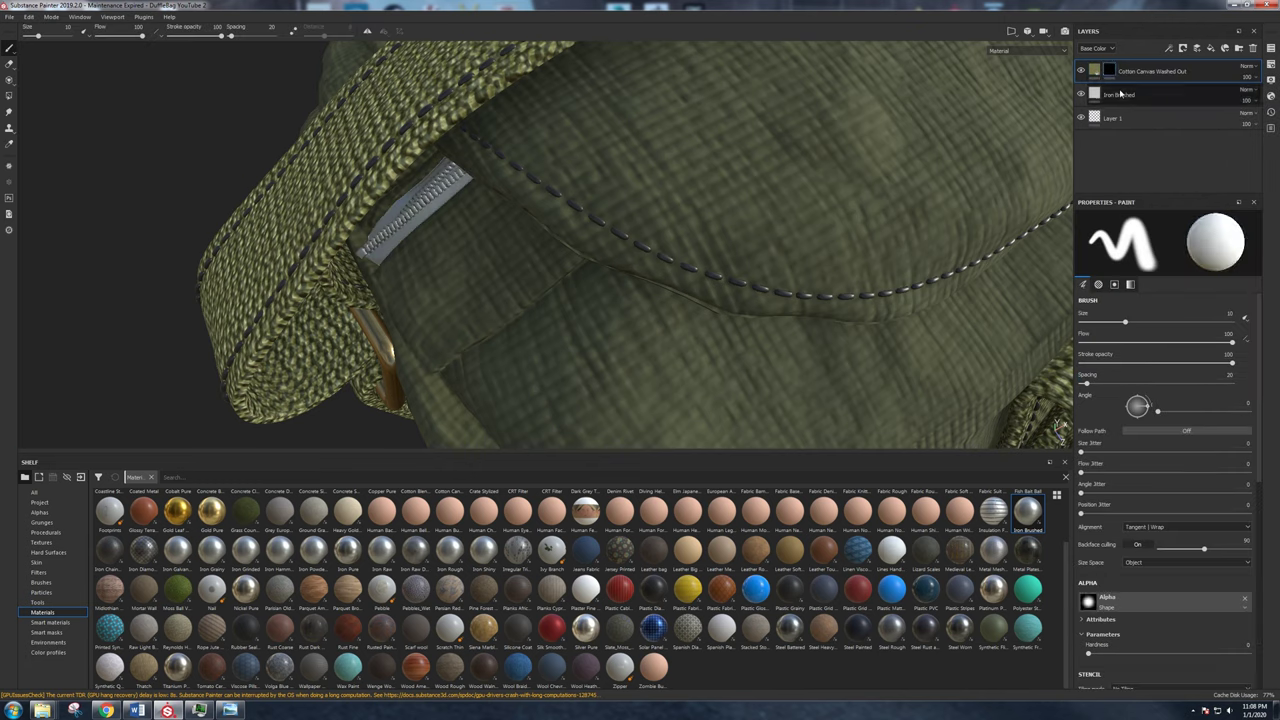
mouse_move(1110, 74)
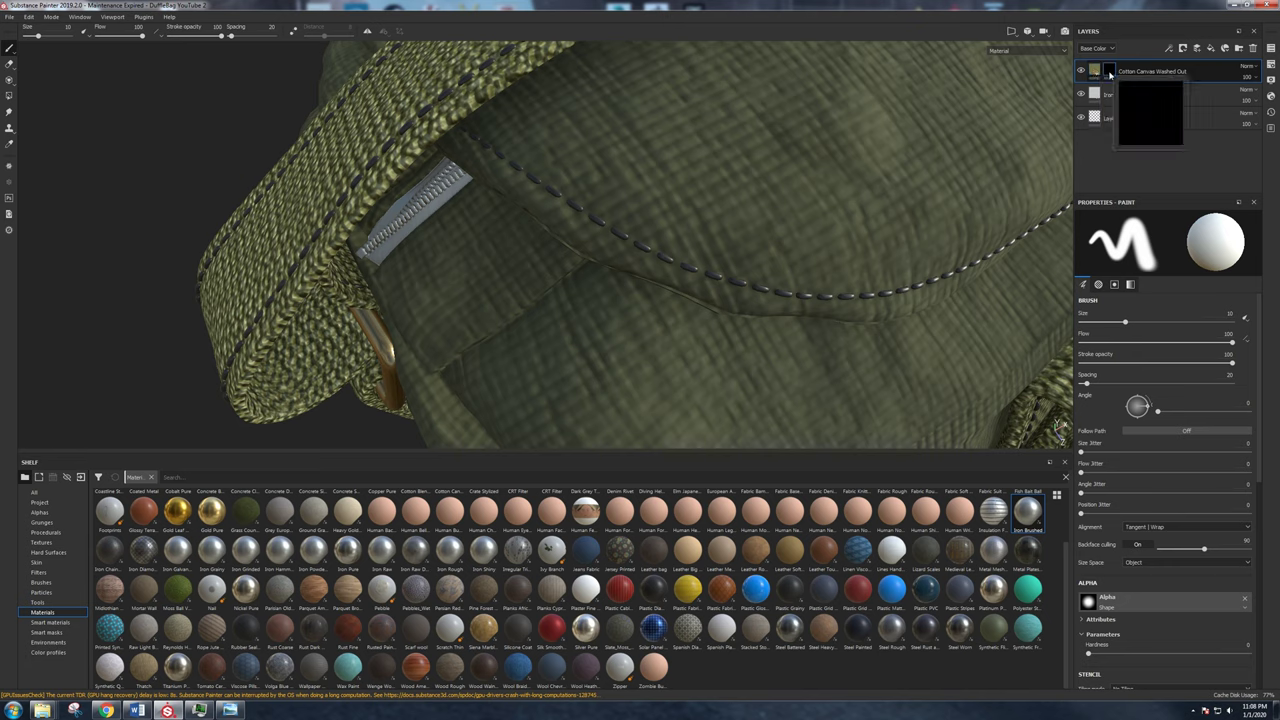
left_click(1110, 74)
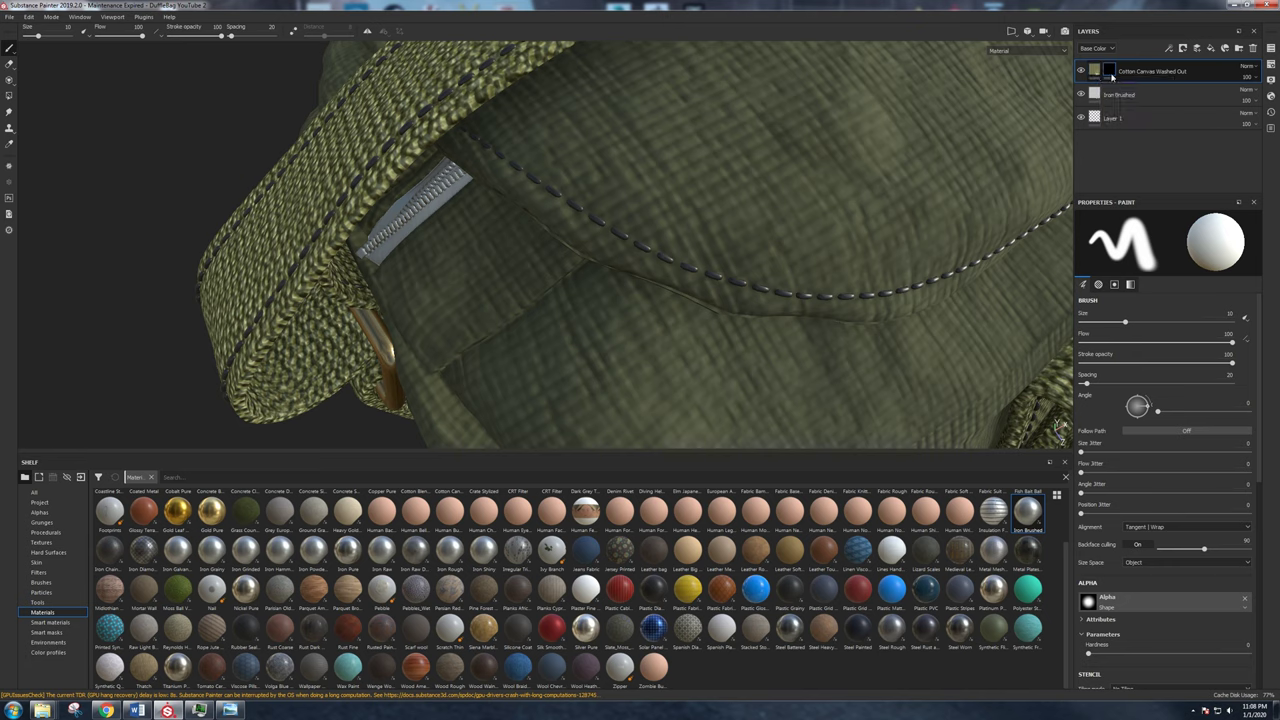
right_click(1163, 57)
left_click(1167, 86)
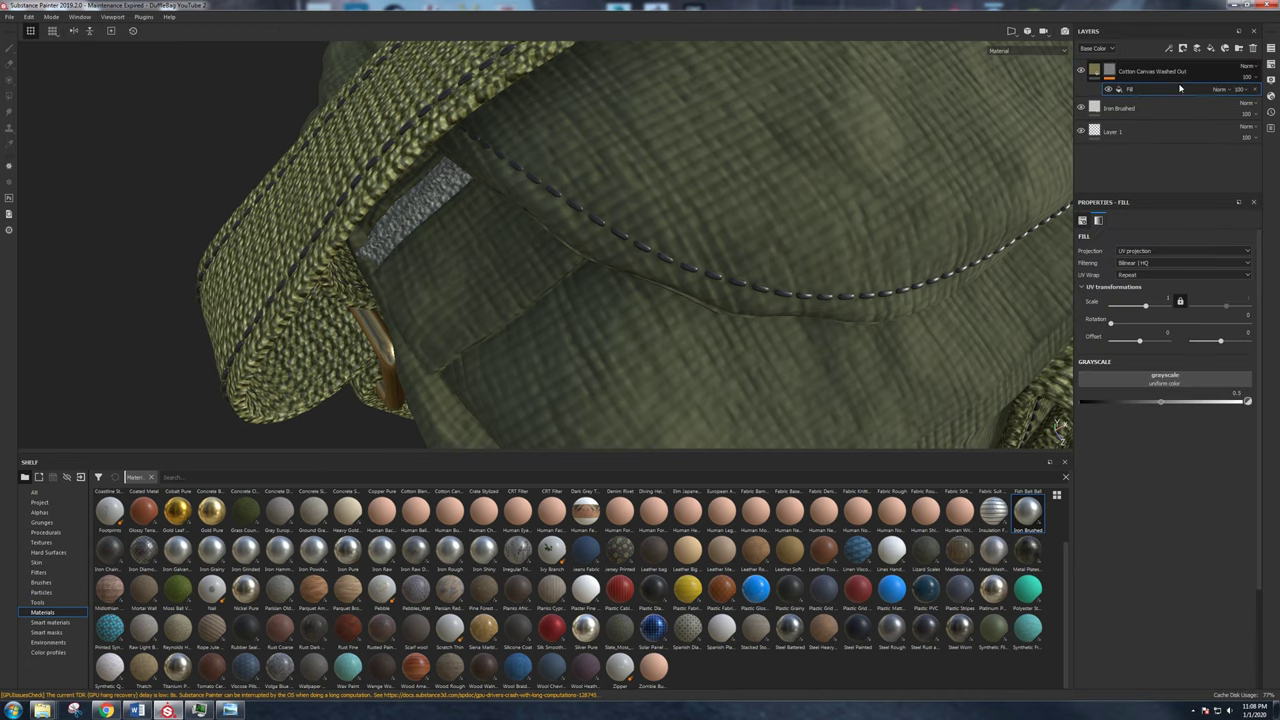
left_click(1256, 90)
Add a paint effect to the canvas mask and polygon-fill the zipper tape by UV chunk with value 1, leaving out the teeth.
left_click(1183, 48)
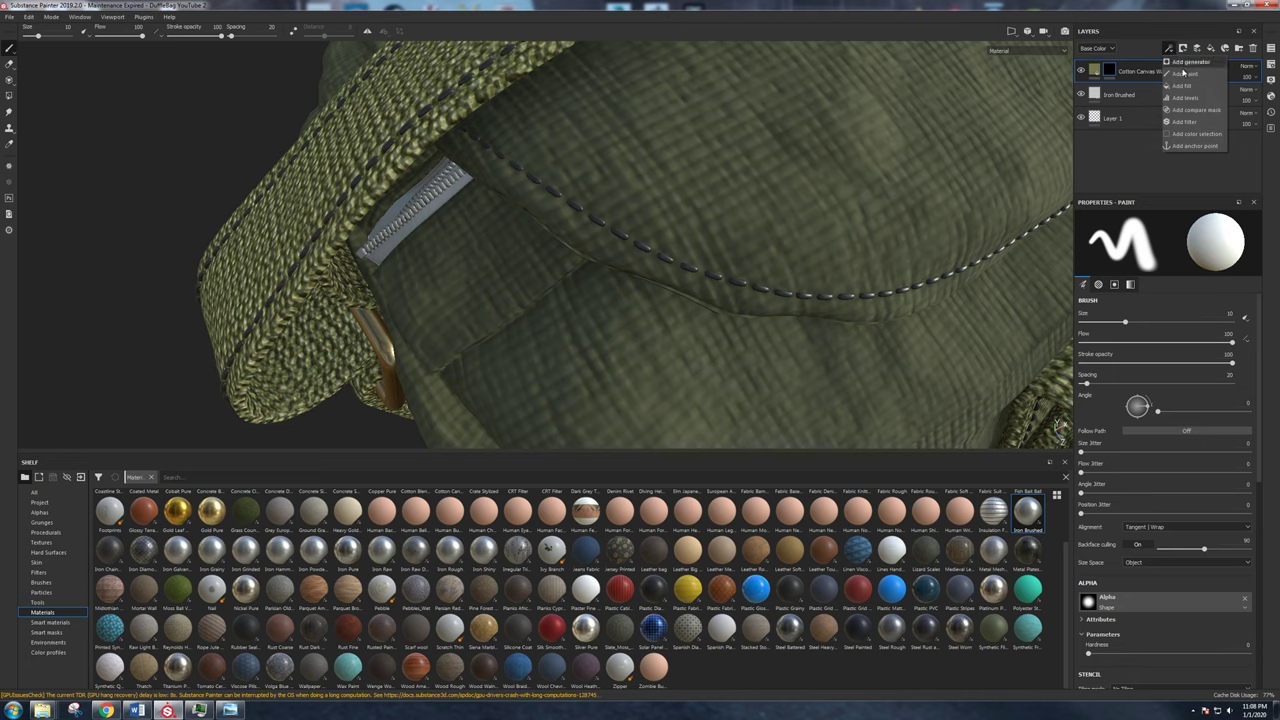
left_click(1195, 84)
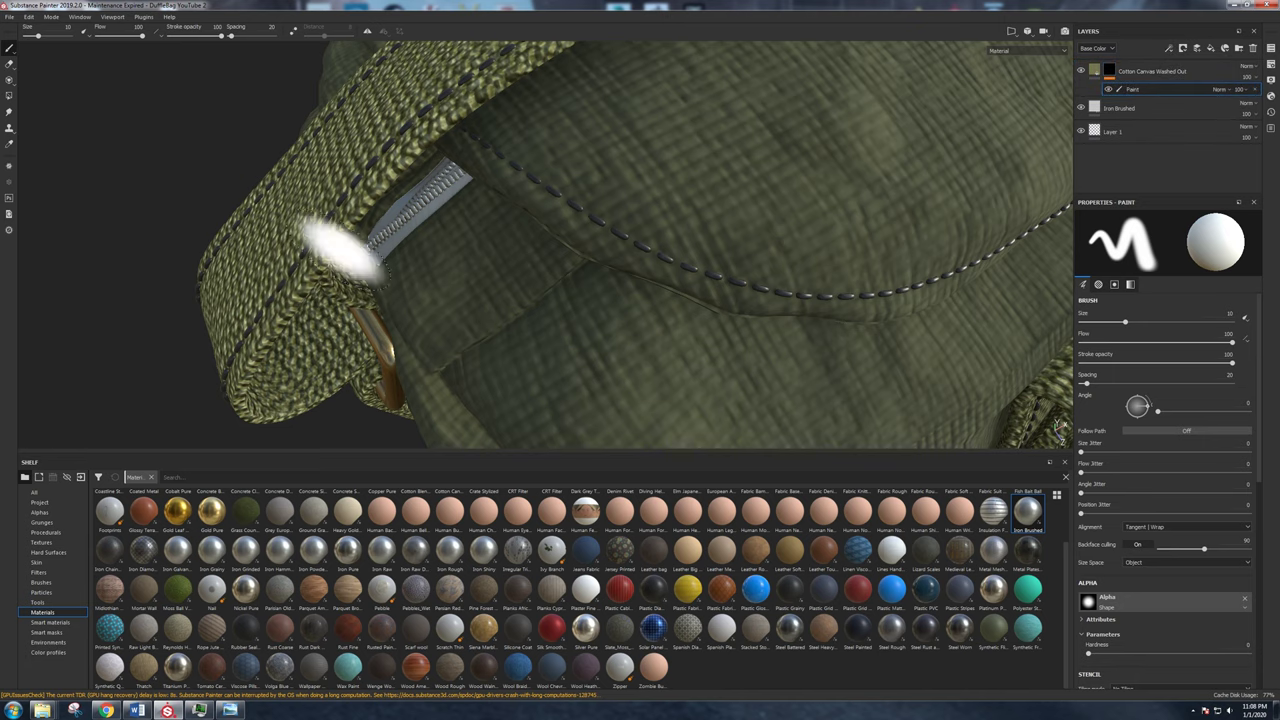
left_click(9, 97)
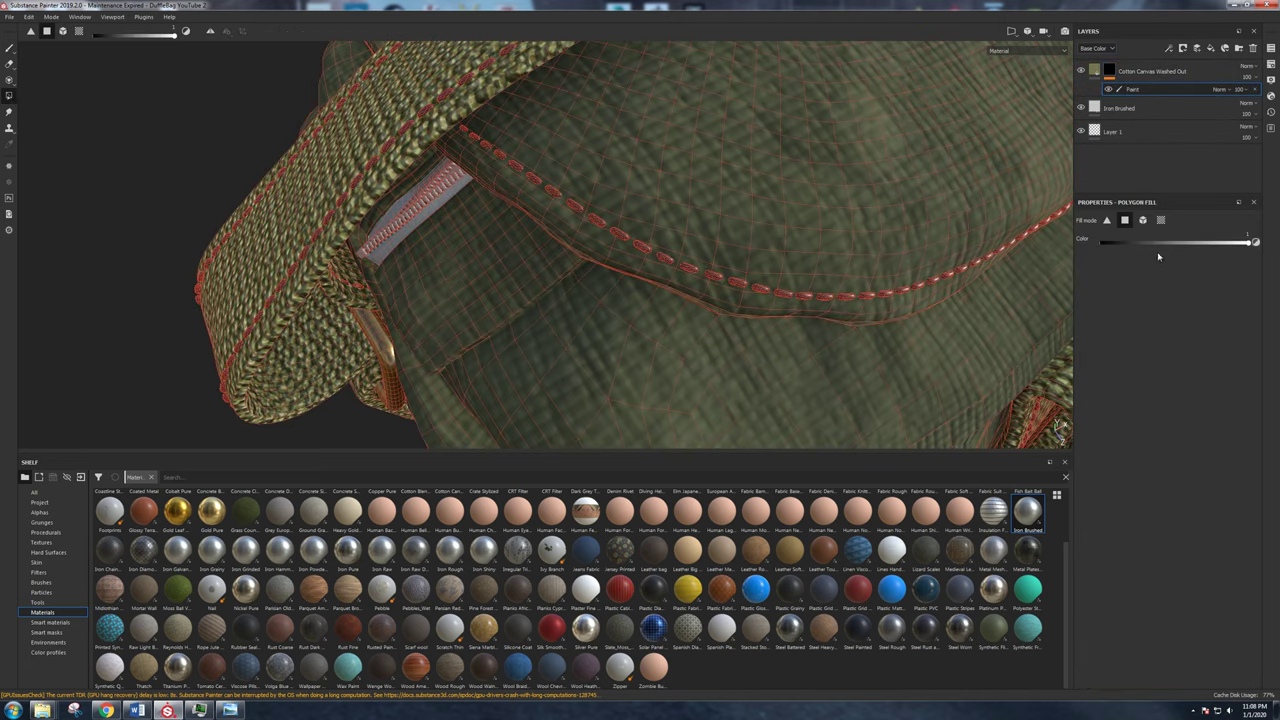
mouse_move(1099, 243)
left_mouse_down()
mouse_move(1243, 244)
mouse_move(1091, 245)
left_mouse_up()
left_click_drag(1217, 243, 1252, 245)
right_click_drag(435, 217, 850, 215, "alt")
left_click_drag(850, 215, 965, 210, "alt")
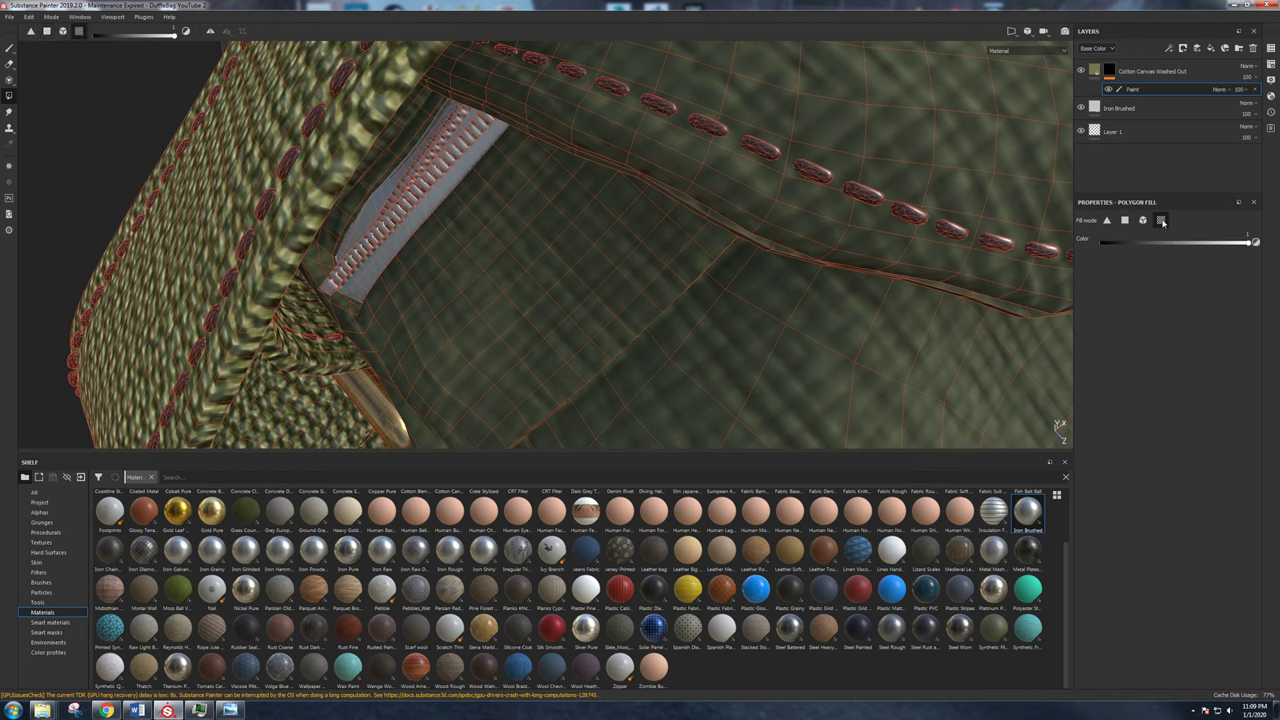
left_click(1160, 221)
left_click(434, 199)
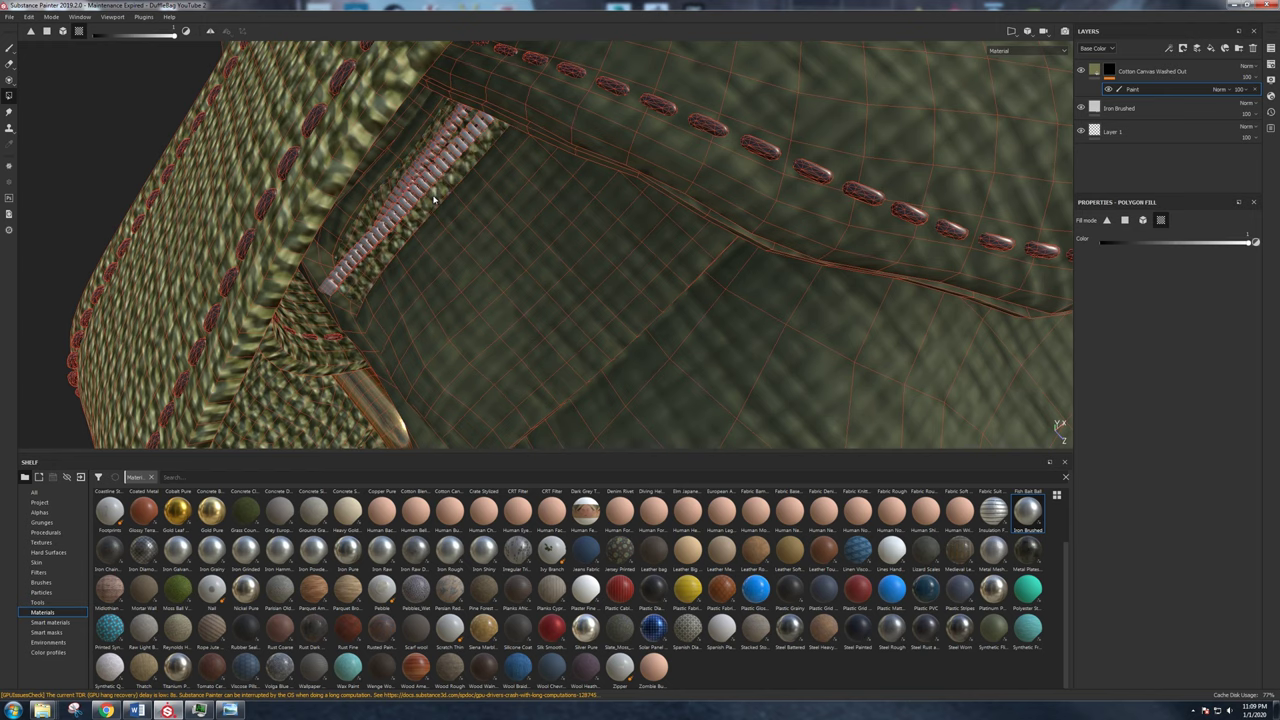
Add a fill layer above Green Color on the bag body and set its base color to near-black, about RGB 0.032.
scroll(436, 200, "down", 3)
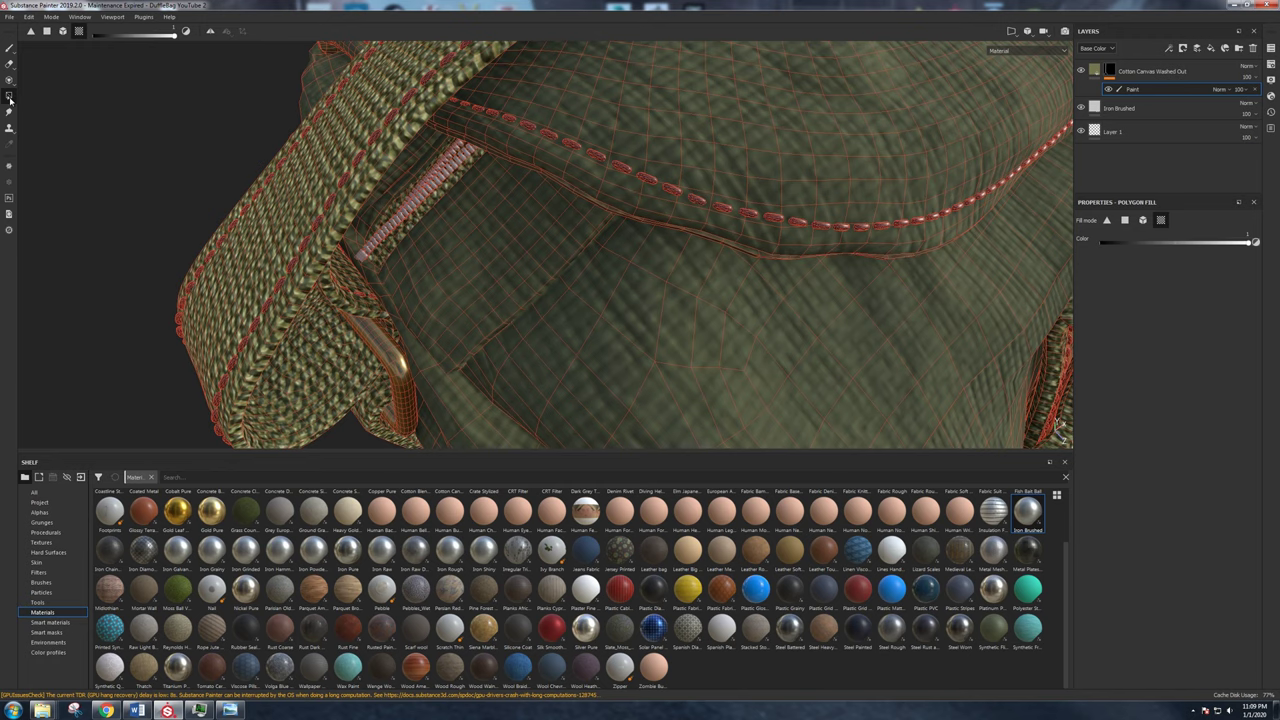
scroll(451, 177, "down", 4)
left_click_drag(540, 217, 556, 112, "alt")
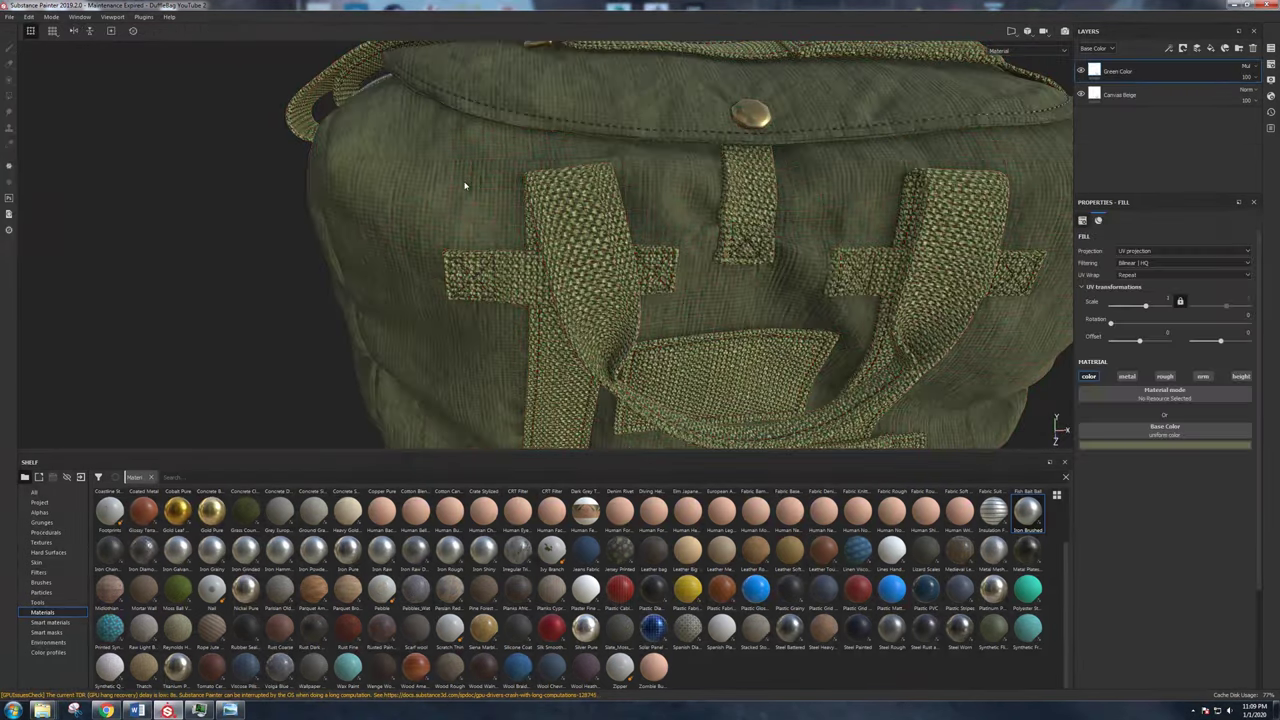
scroll(470, 187, "down", 4)
left_click_drag(470, 187, 612, 168, "alt")
left_click(1211, 48)
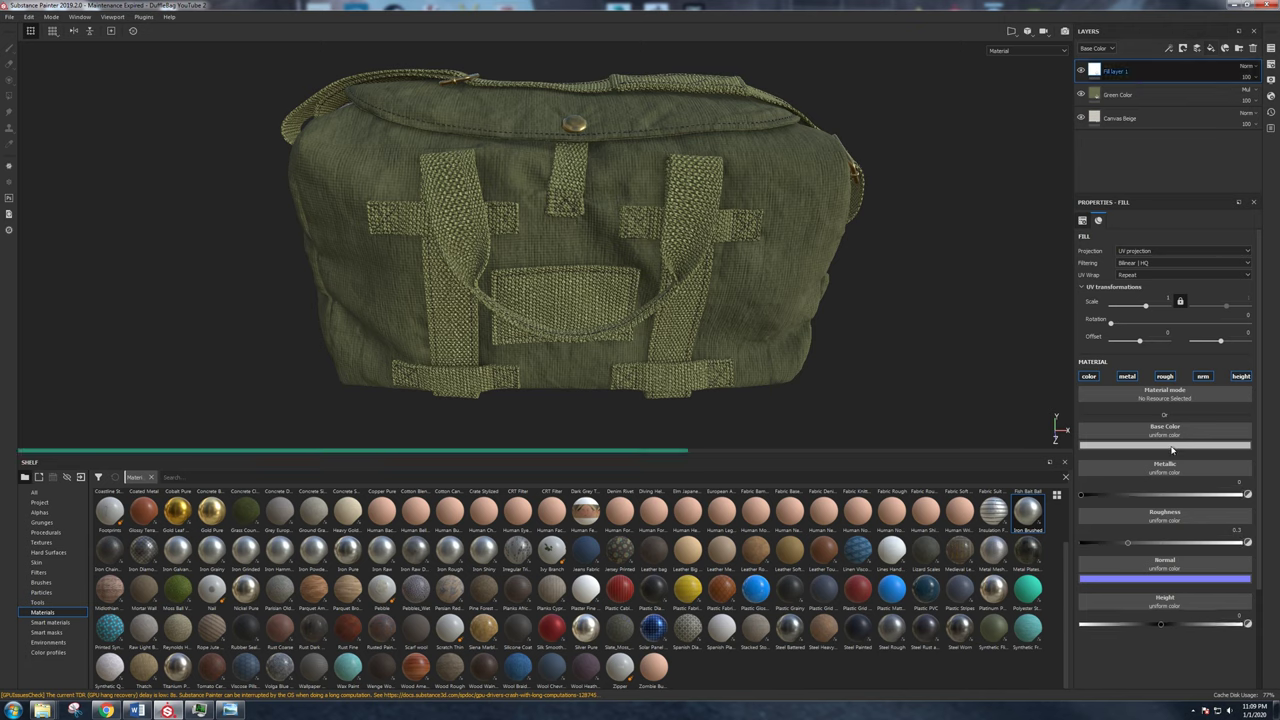
right_click(1136, 75)
left_click(1140, 445)
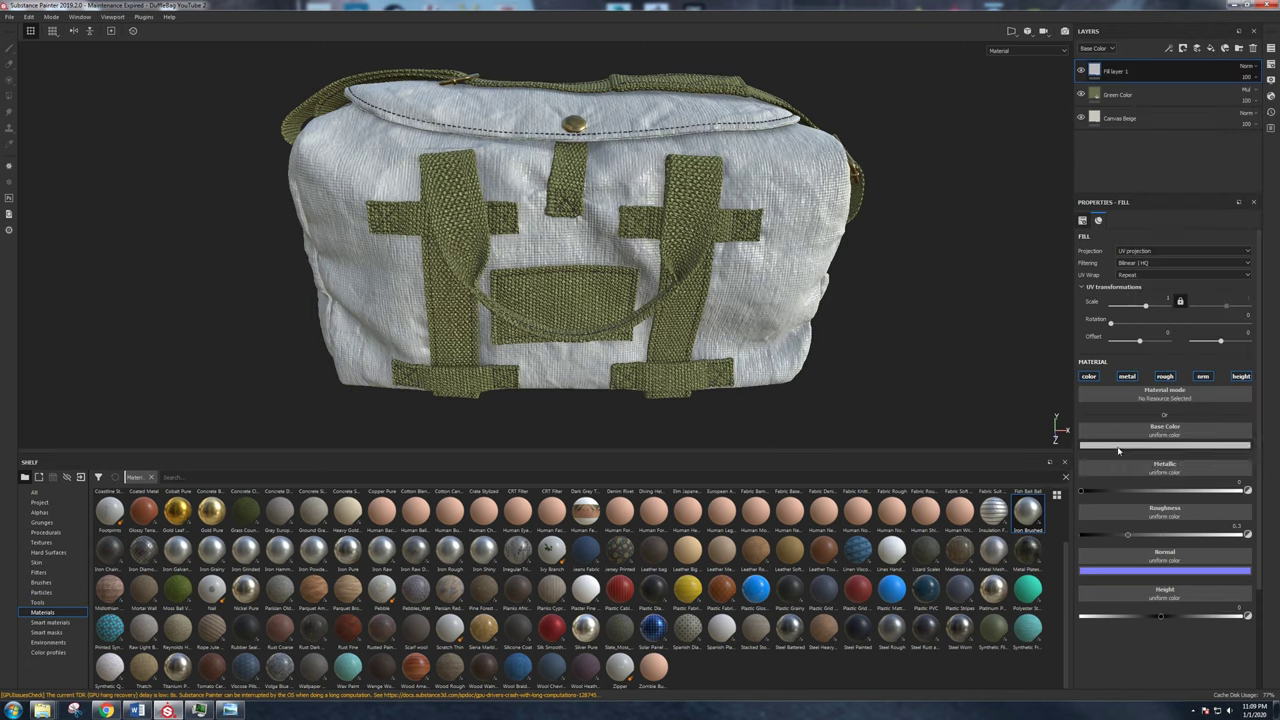
left_click(1140, 445)
left_click(1135, 508)
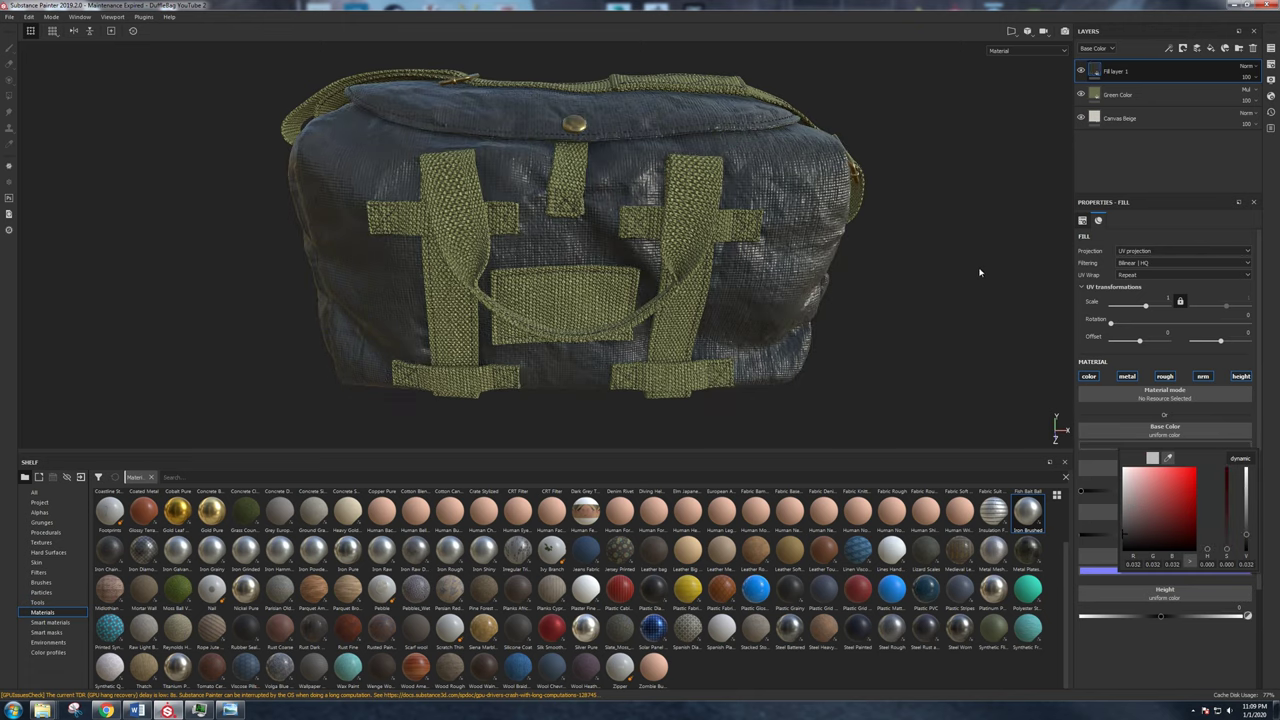
Add a black mask to the near-black fill layer and give the mask a paint effect.
left_click(1083, 196)
right_click(1120, 70)
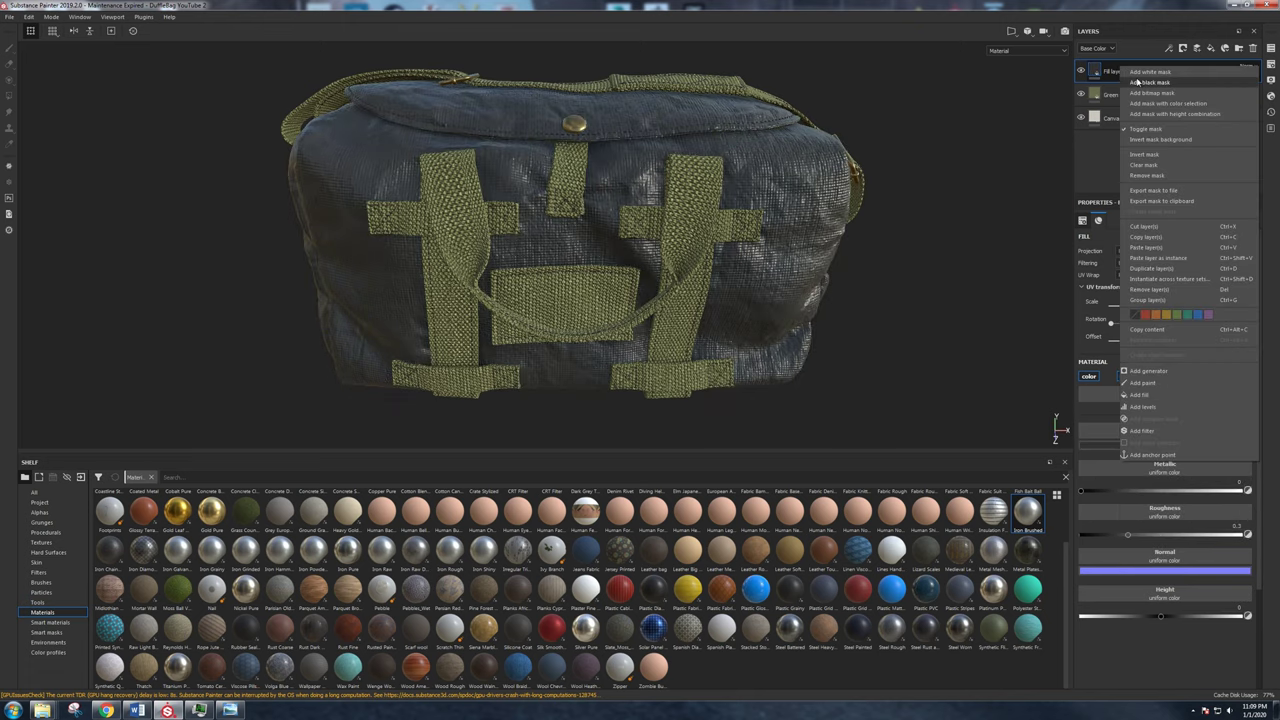
left_click(1138, 82)
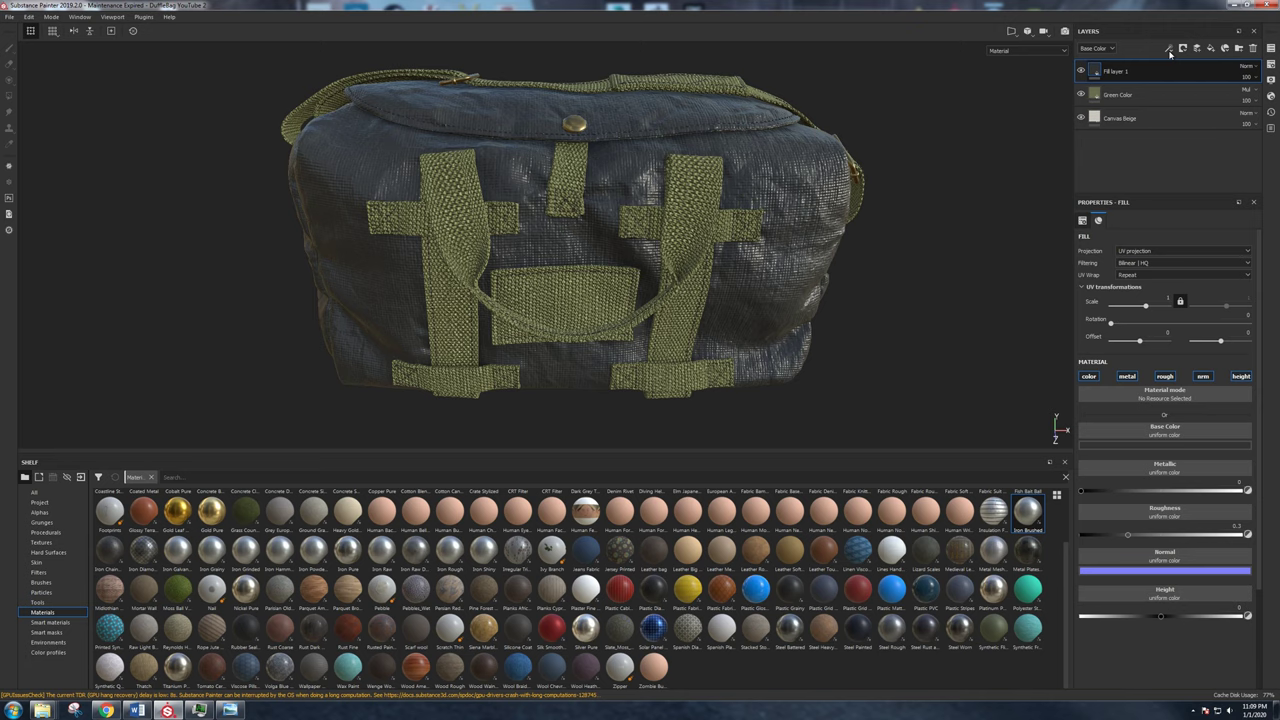
left_click(1169, 49)
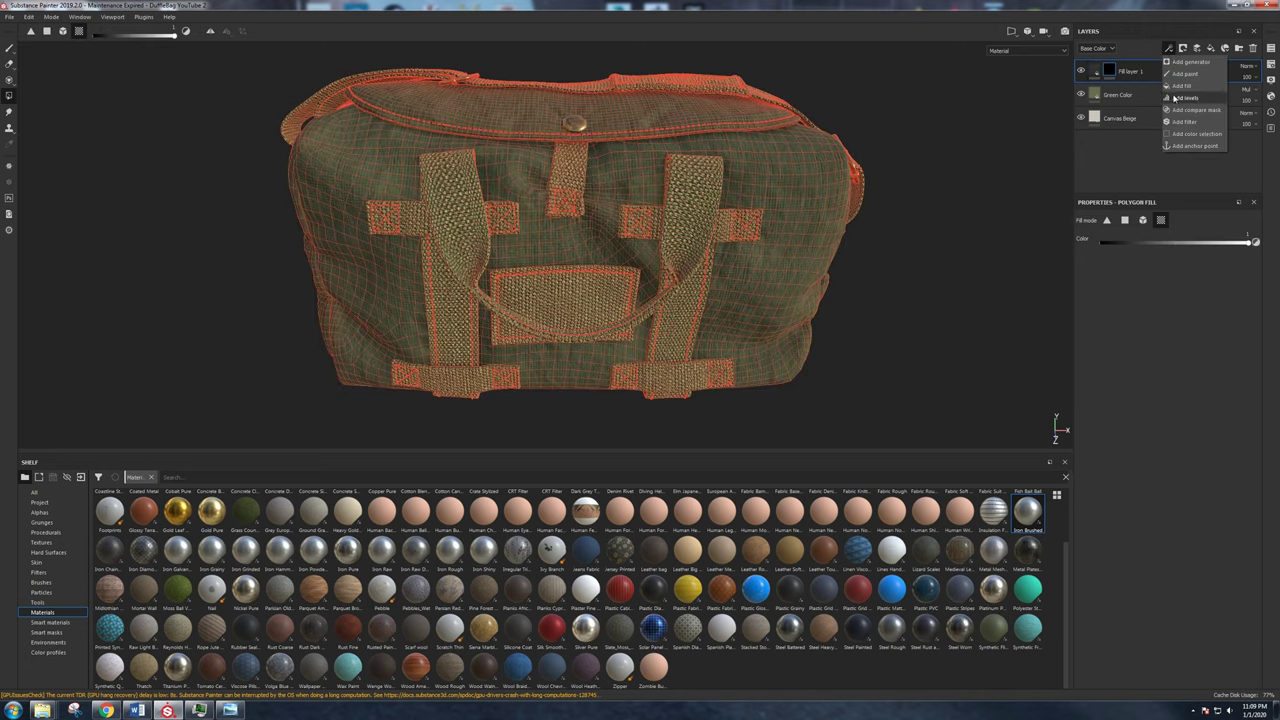
left_click(1185, 73)
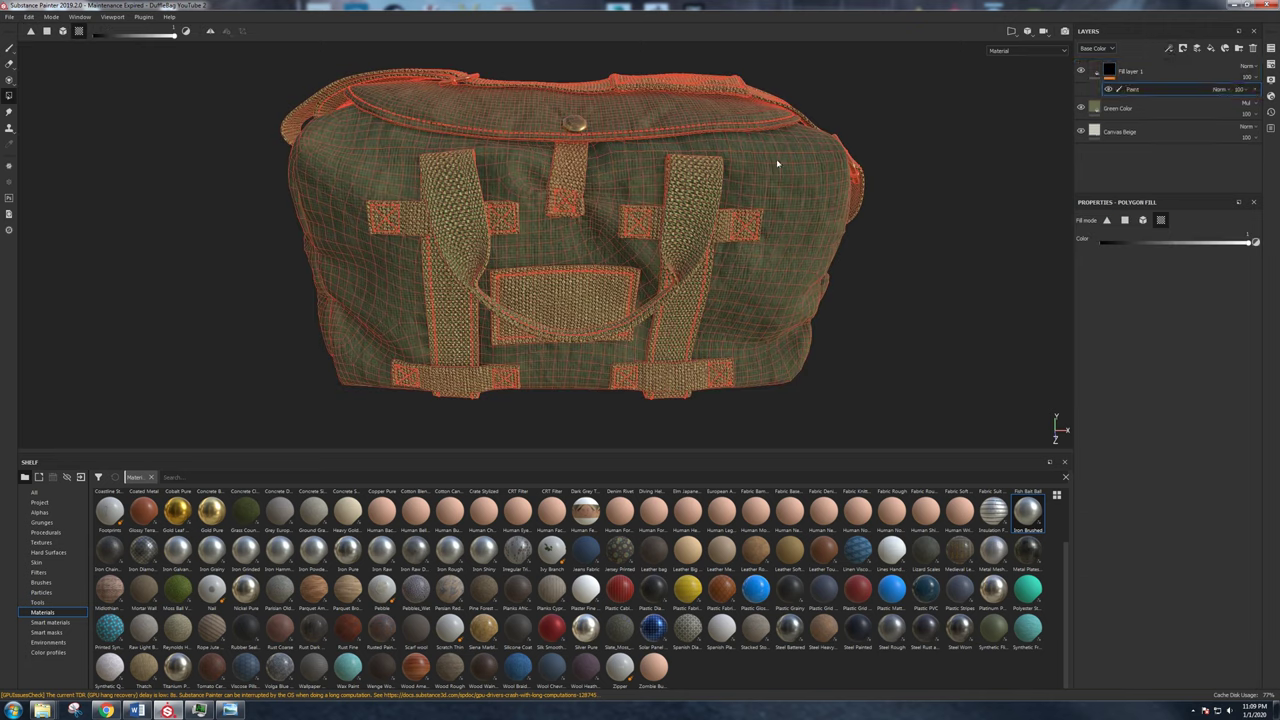
Try a rectangular polygon fill over one half of the bag body in the mask, and undo it.
left_click(1124, 221)
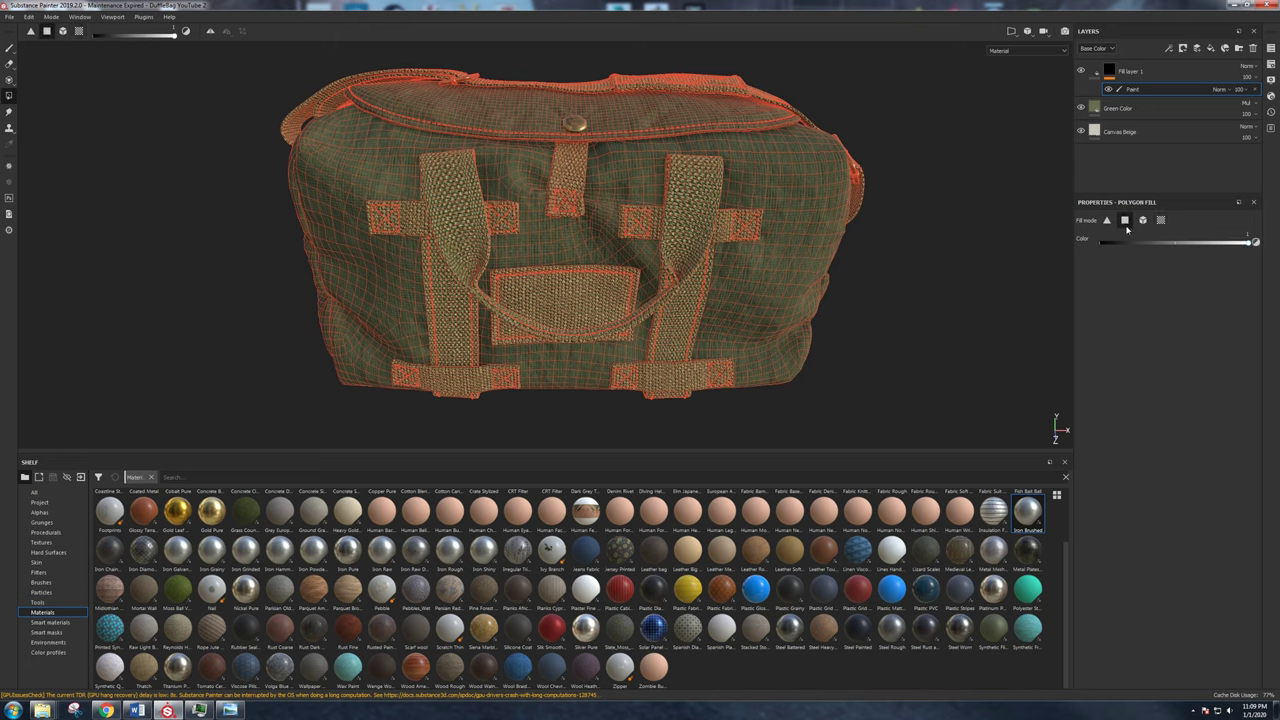
left_click_drag(196, 66, 573, 424)
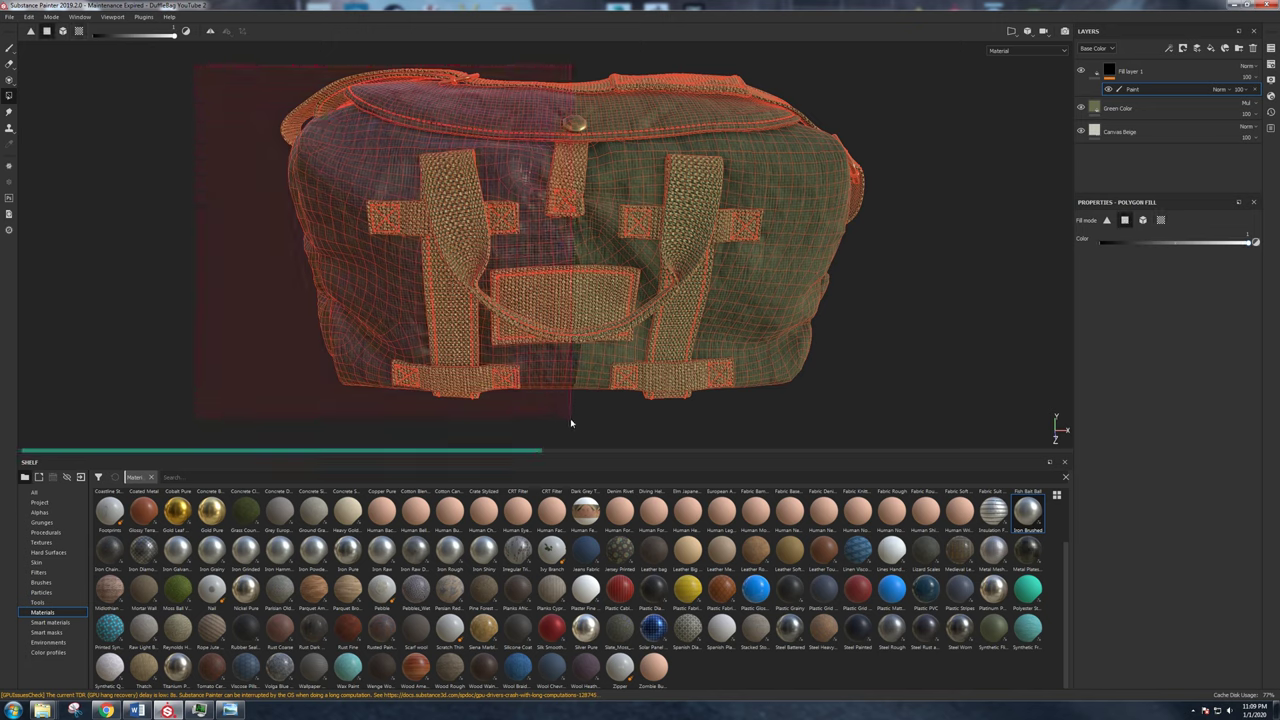
left_click_drag(575, 370, 740, 323, "alt")
left_click(1160, 220)
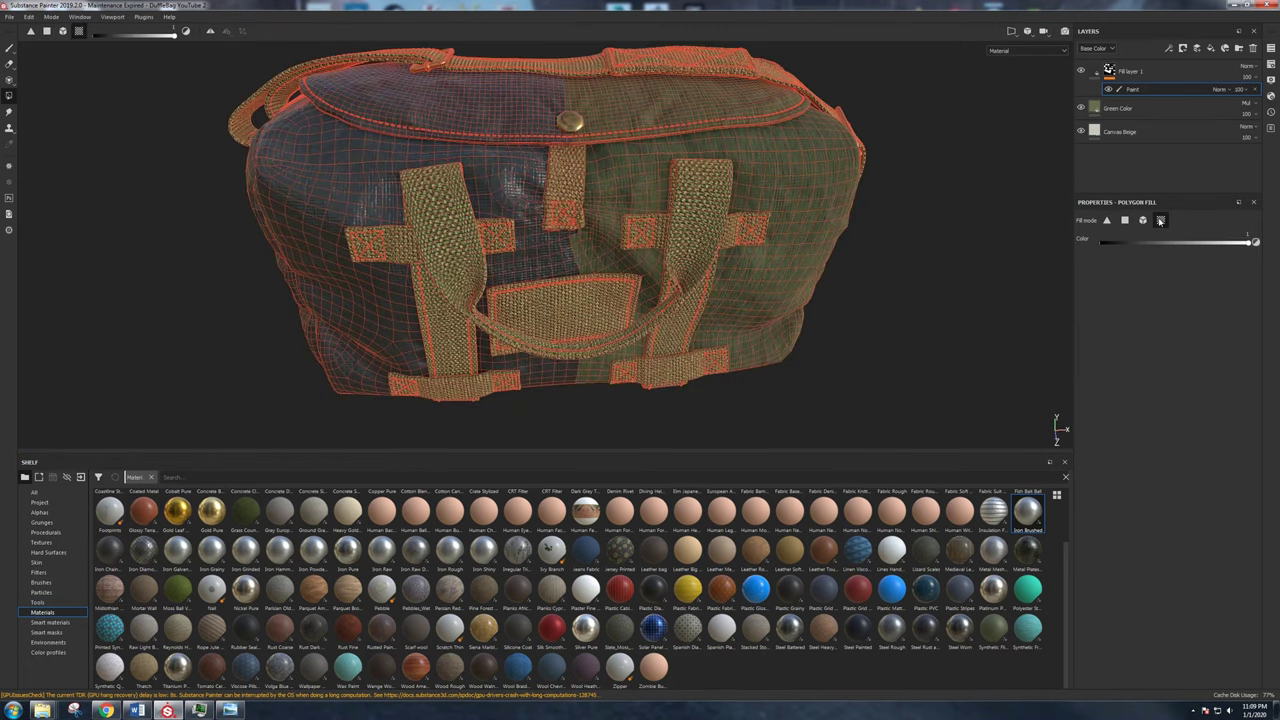
key("ctrl+z")
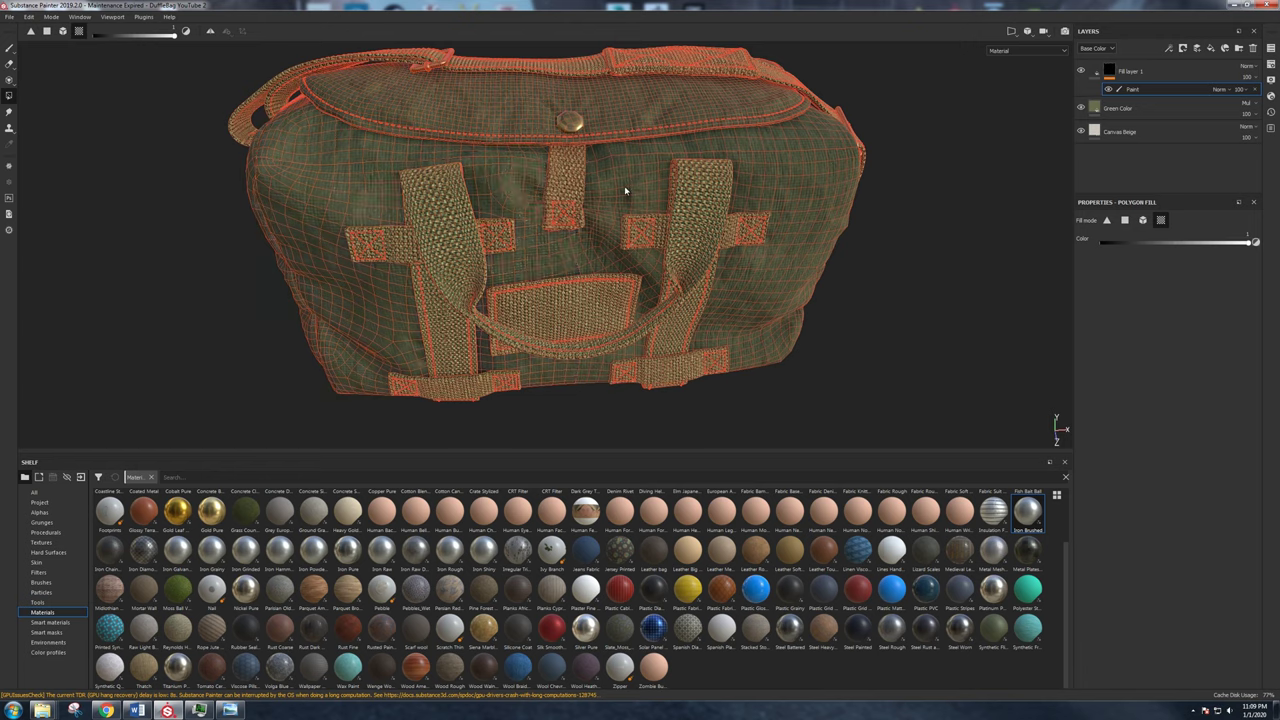
Try polygon-filling the bag body in the paint mask, first by UV chunk and again by whole mesh piece.
left_click(625, 190)
left_click_drag(808, 191, 808, 281, "alt")
key("ctrl+z")
left_click(723, 172)
left_click(1143, 220)
left_click_drag(671, 251, 400, 230, "alt")
left_click(692, 246)
right_click_drag(400, 230, 500, 165, "alt")
left_click_drag(500, 165, 781, 195, "alt")
Set the polygon fill value to 0 and mesh-fill the bag body to erase it from the mask.
left_click(9, 48)
left_click_drag(590, 155, 803, 112, "alt")
left_click(9, 96)
left_click_drag(640, 258, 742, 222, "alt")
key("x")
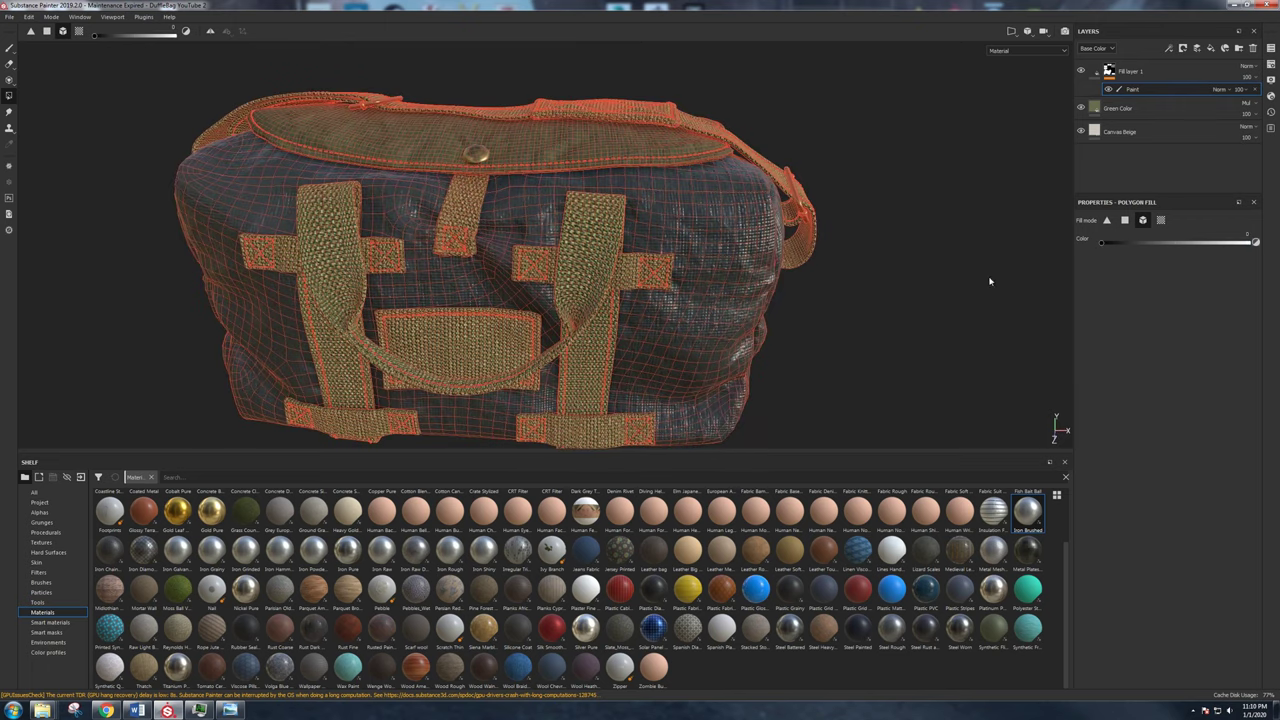
left_click(749, 242)
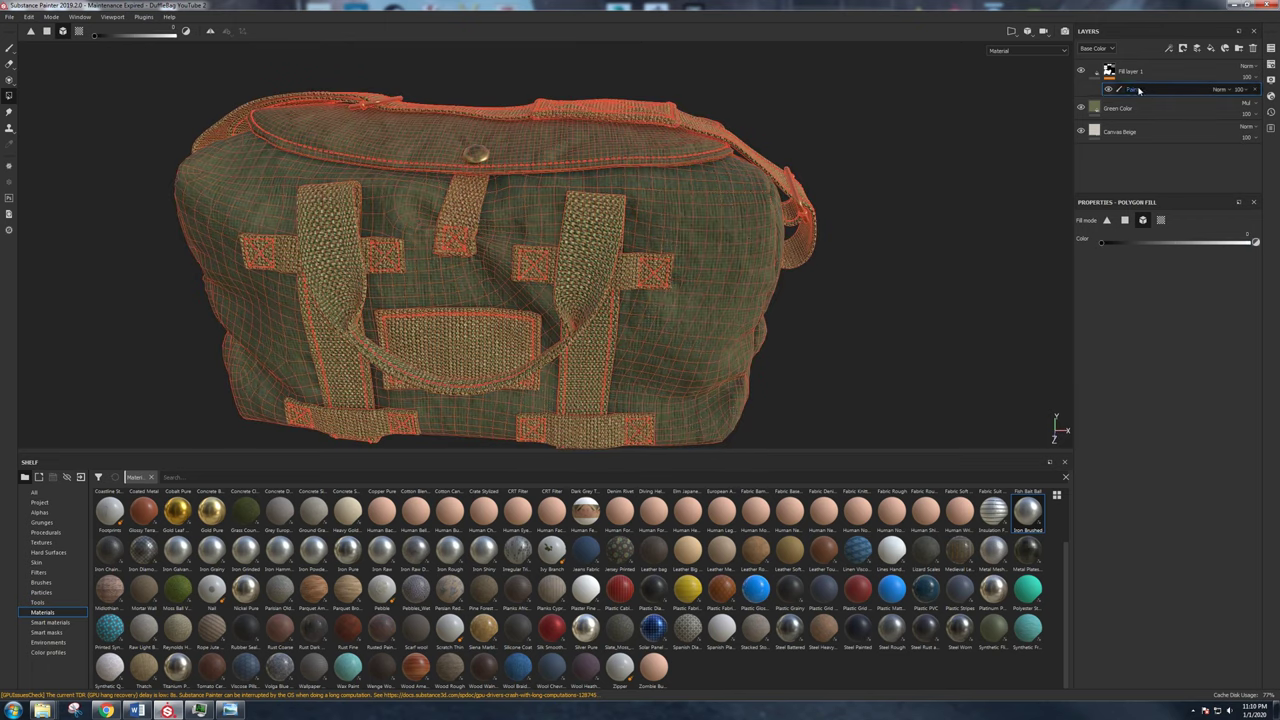
Replace the fill layer's mask with an empty black one and delete the near-black fill layer from the bag body.
right_click(1110, 72)
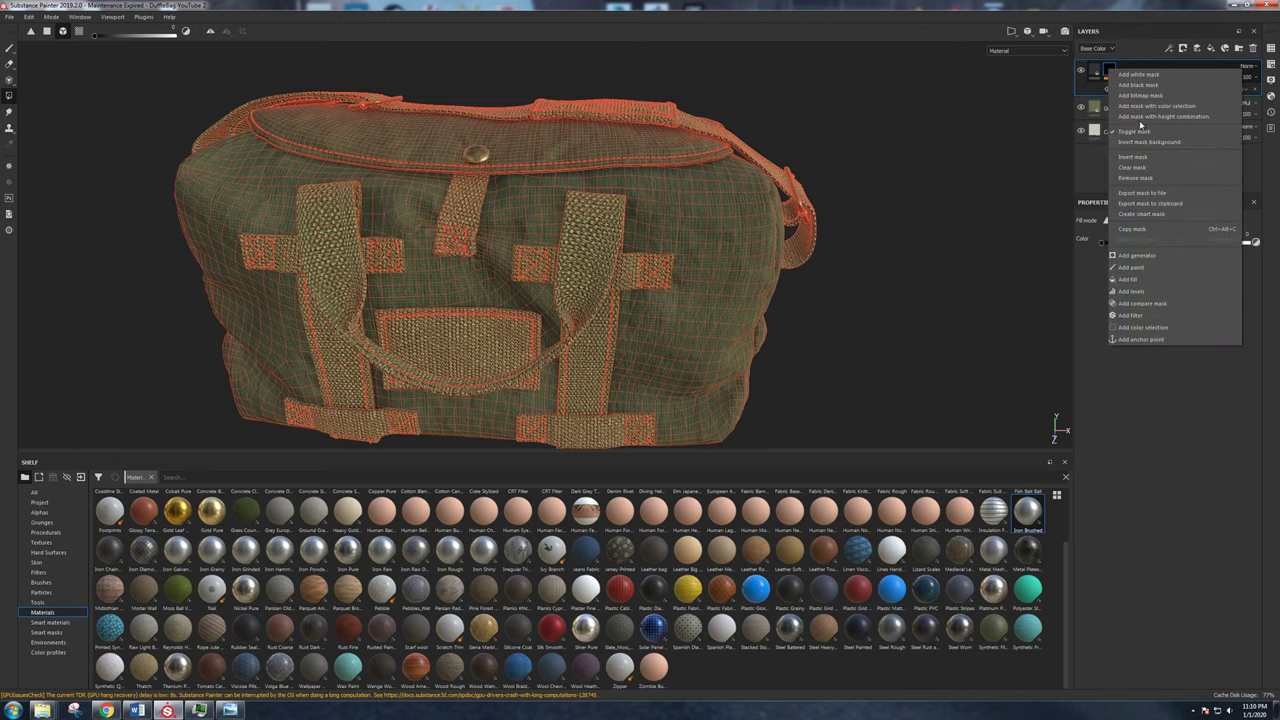
left_click(1140, 86)
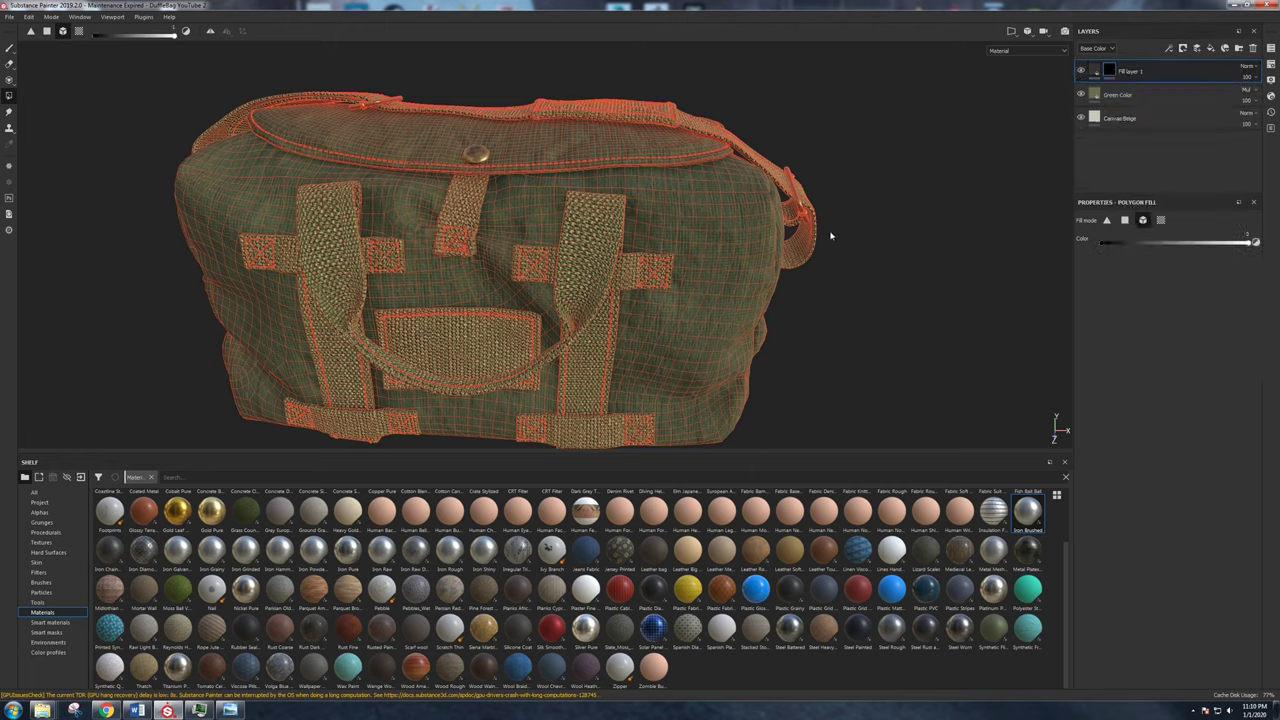
left_click(1253, 48)
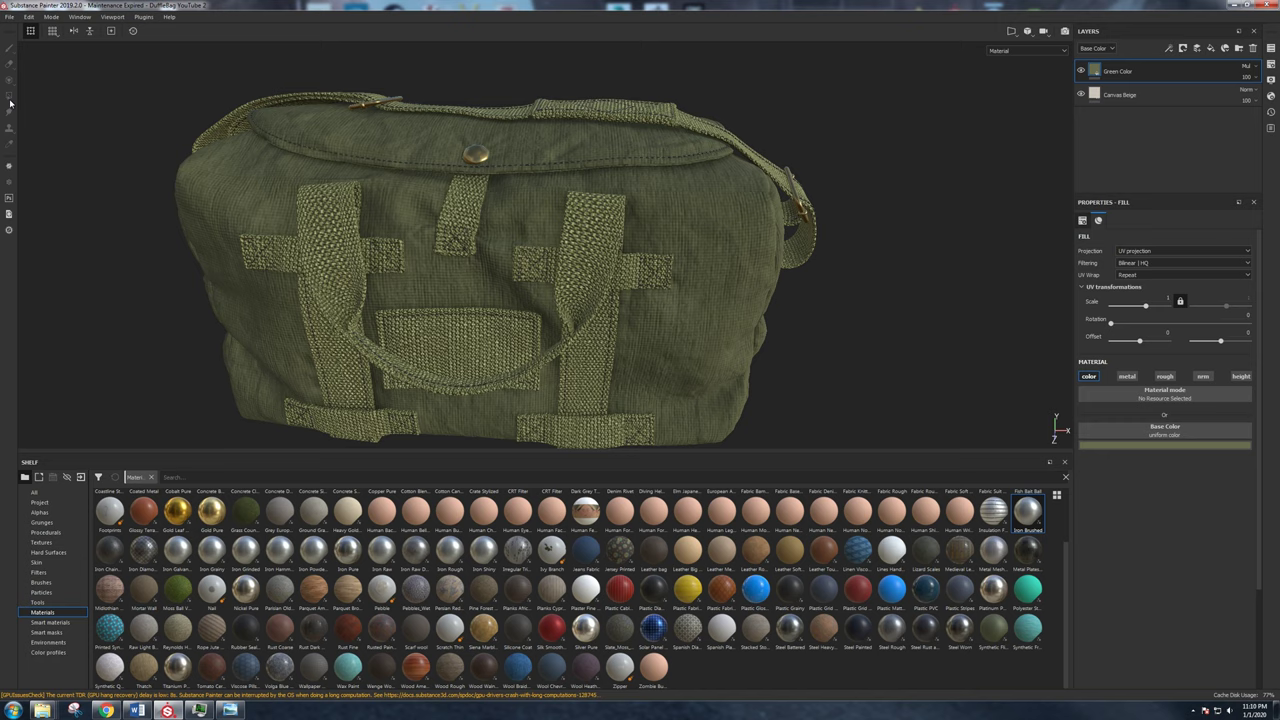
Examine the green canvas body from the front and both ends to judge its edges and folds.
middle_click_drag(373, 221, 455, 204, "alt")
left_click_drag(455, 204, 460, 258, "alt")
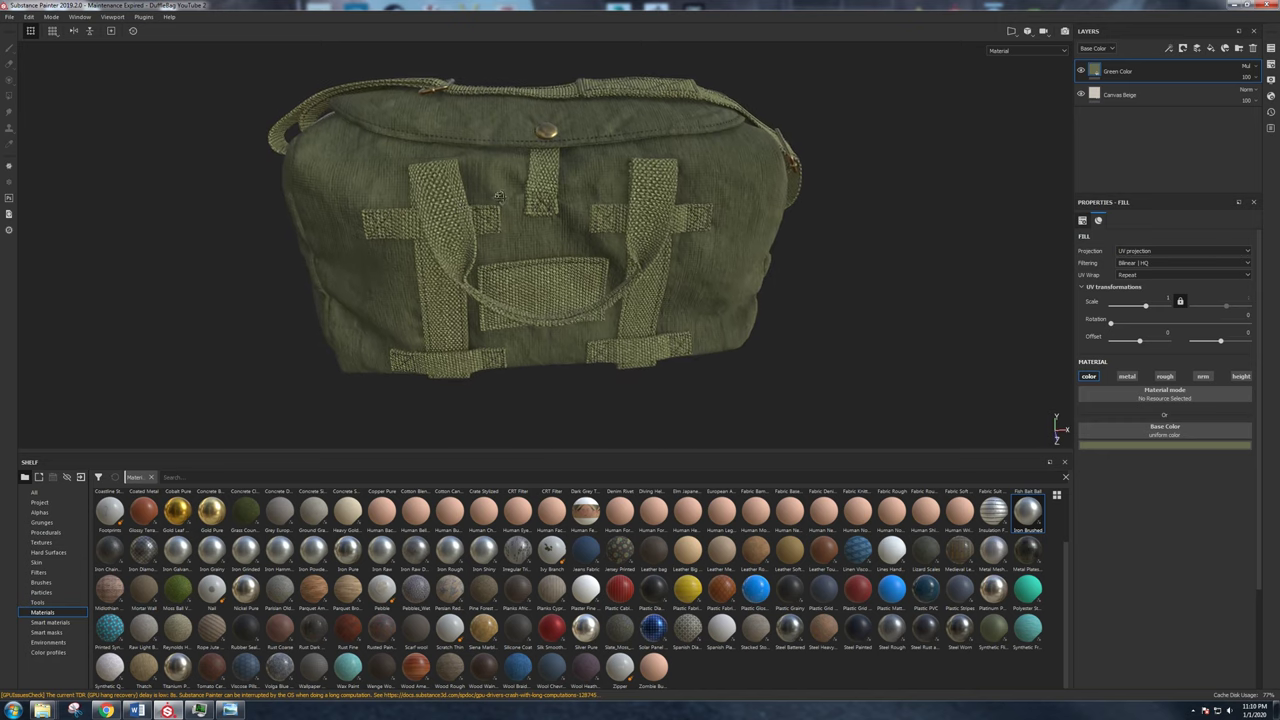
right_click_drag(460, 258, 530, 250, "alt")
left_click_drag(400, 235, 490, 225, "alt")
right_click_drag(460, 222, 365, 216, "alt")
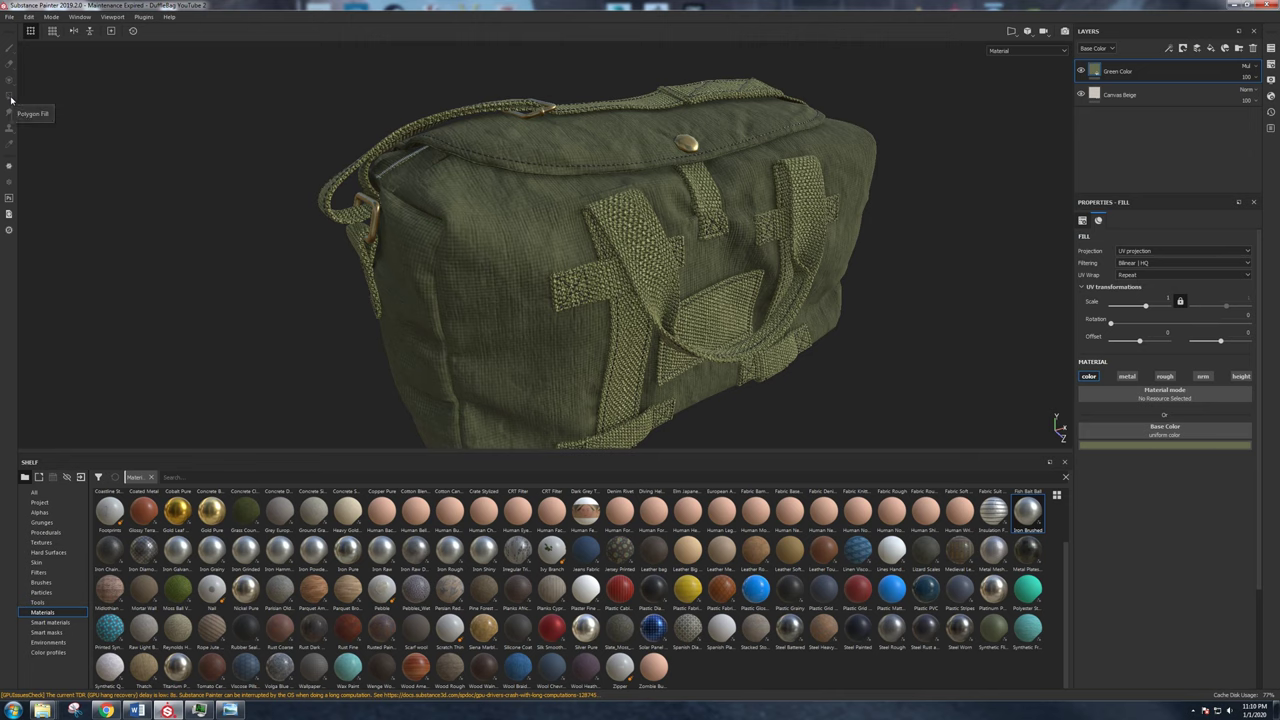
left_click_drag(558, 297, 608, 296, "alt")
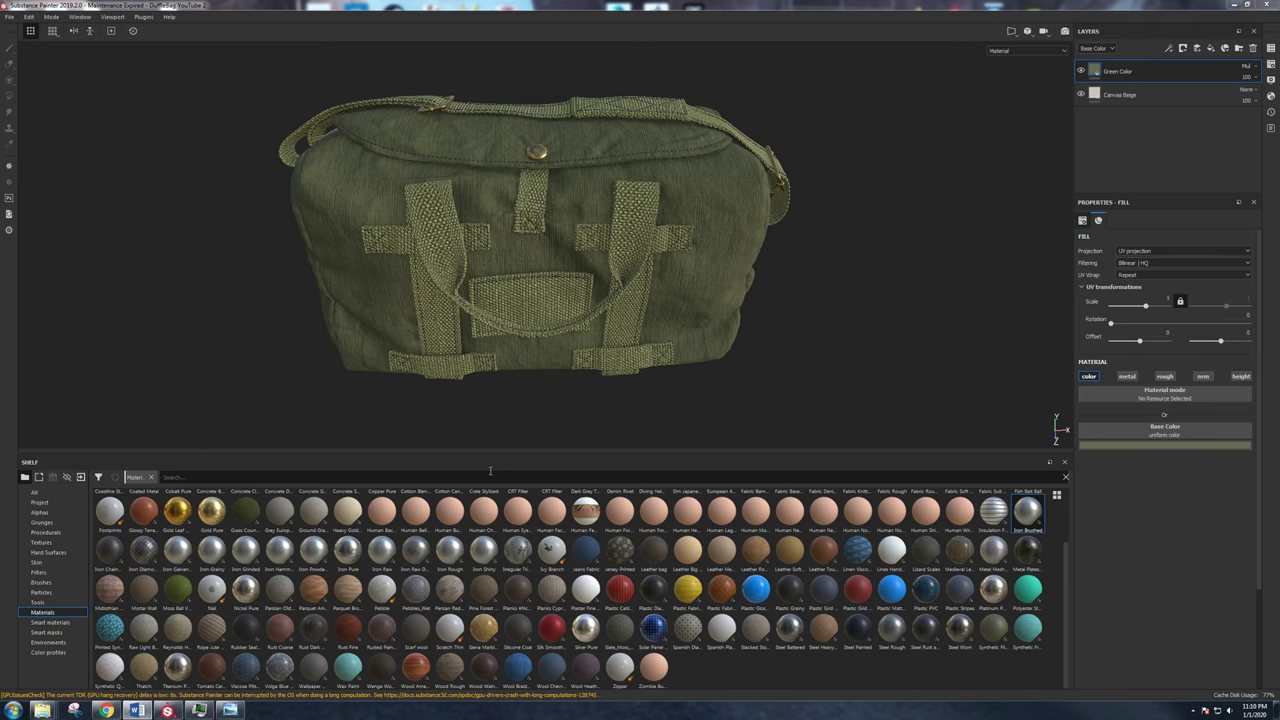
left_click_drag(756, 274, 624, 208, "alt")
scroll(631, 248, "up", 3)
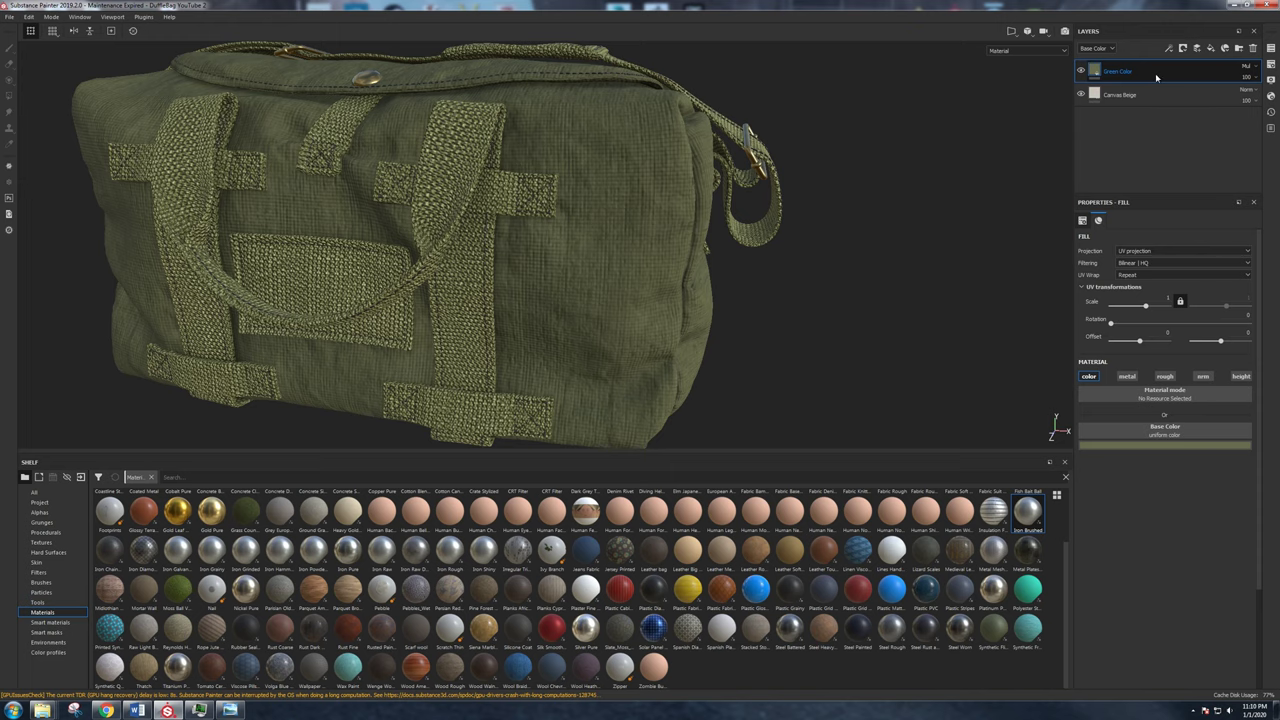
Duplicate the bag body's Green Color layer and set the copy's blend mode to Screen.
key("ctrl+d")
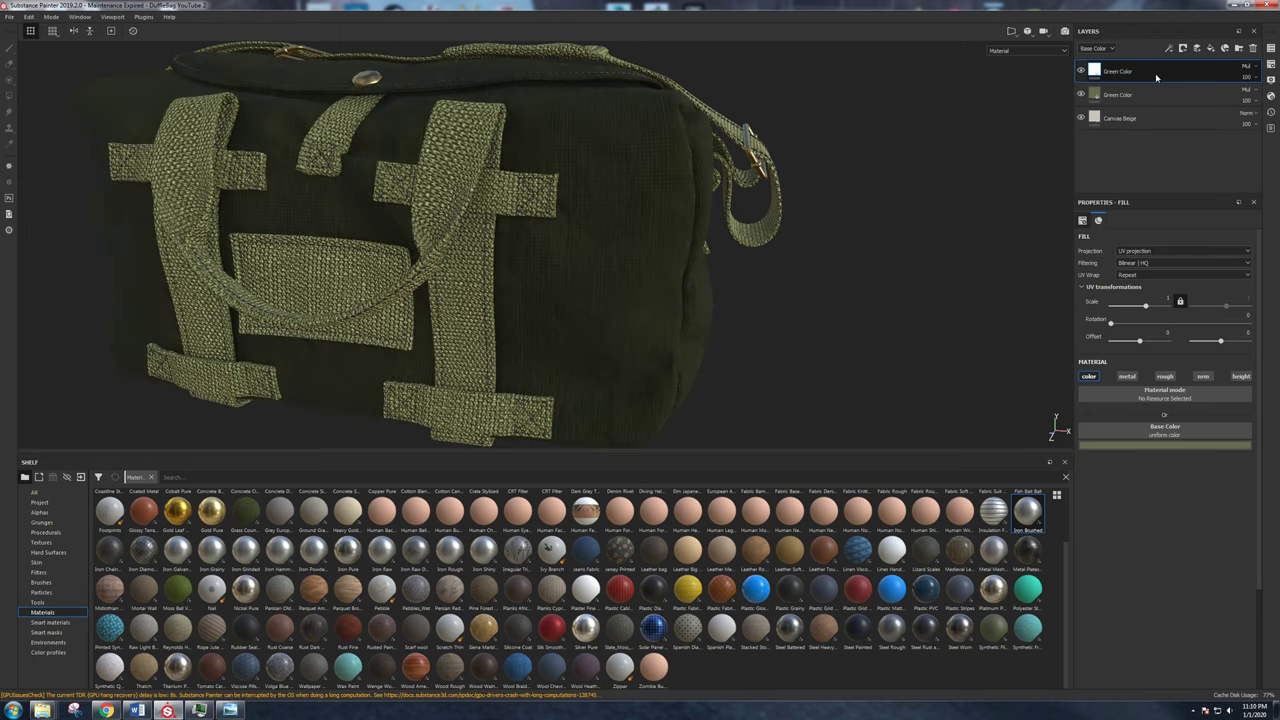
left_click(1245, 68)
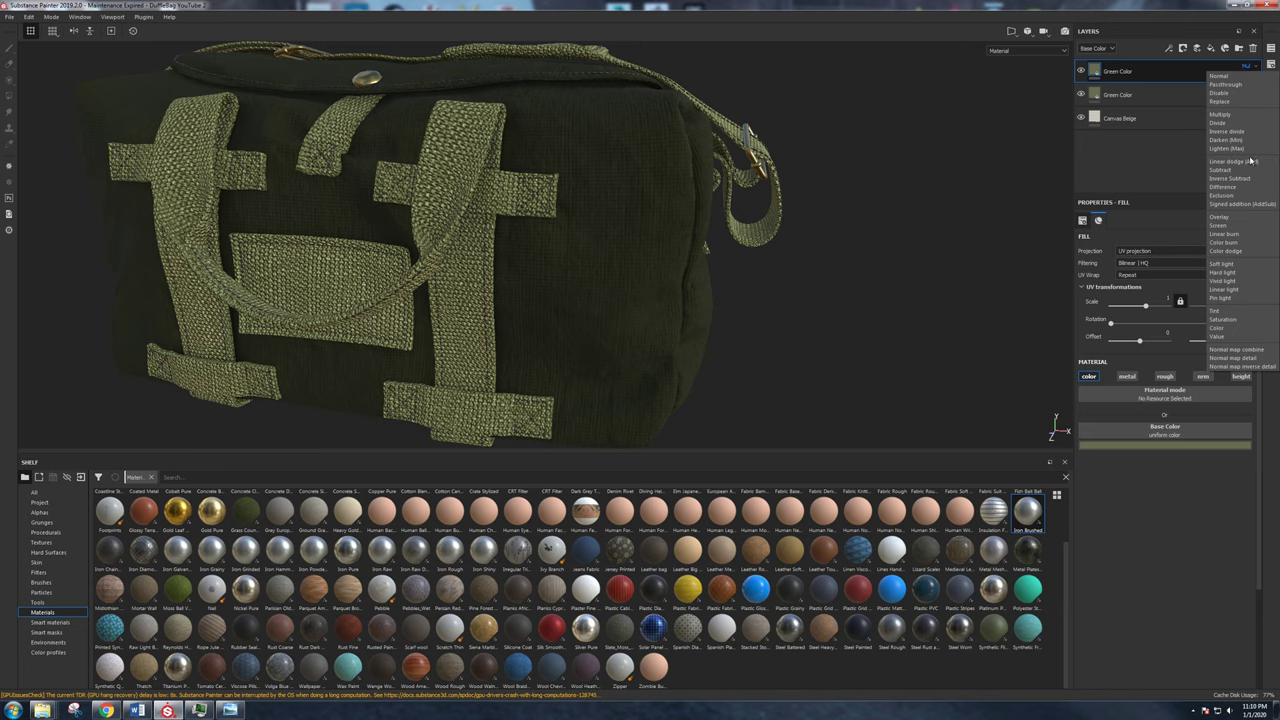
left_click(1240, 226)
Add a black mask to the duplicated Green Color layer and apply a Curvature generator to that mask.
left_click_drag(927, 192, 905, 193, "alt")
right_click(1118, 68)
left_click(1127, 86)
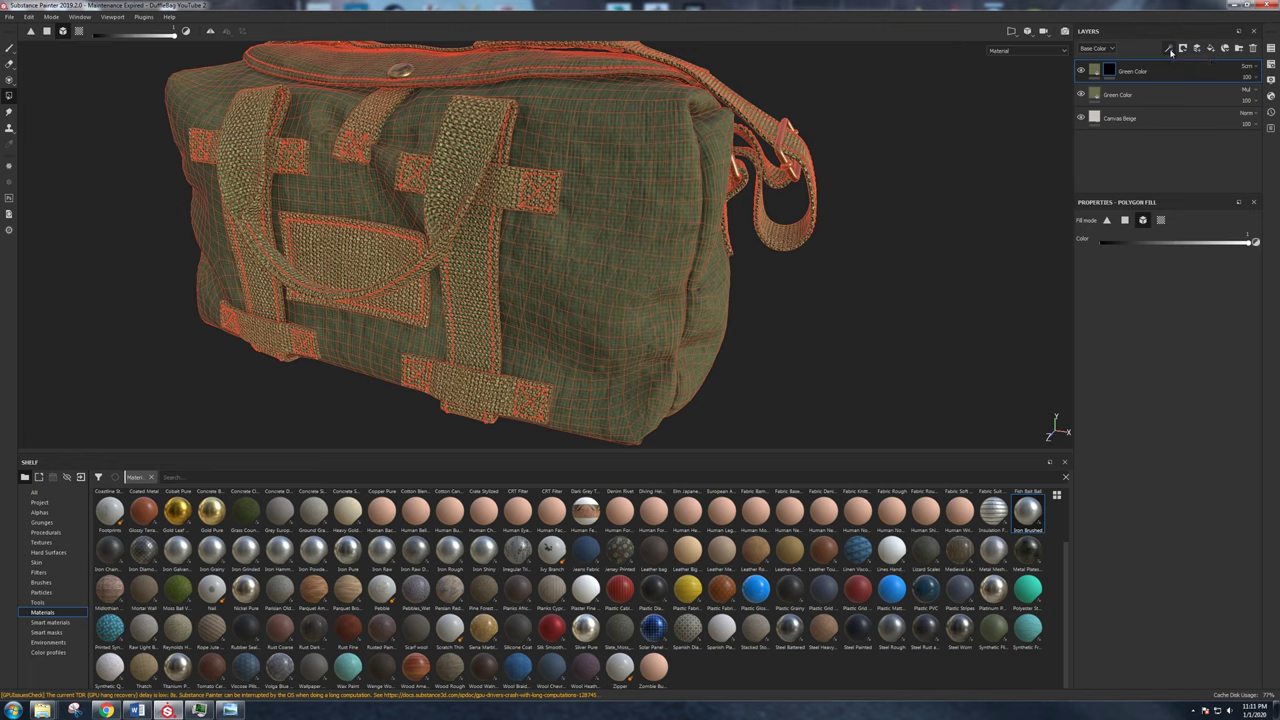
left_click(1170, 51)
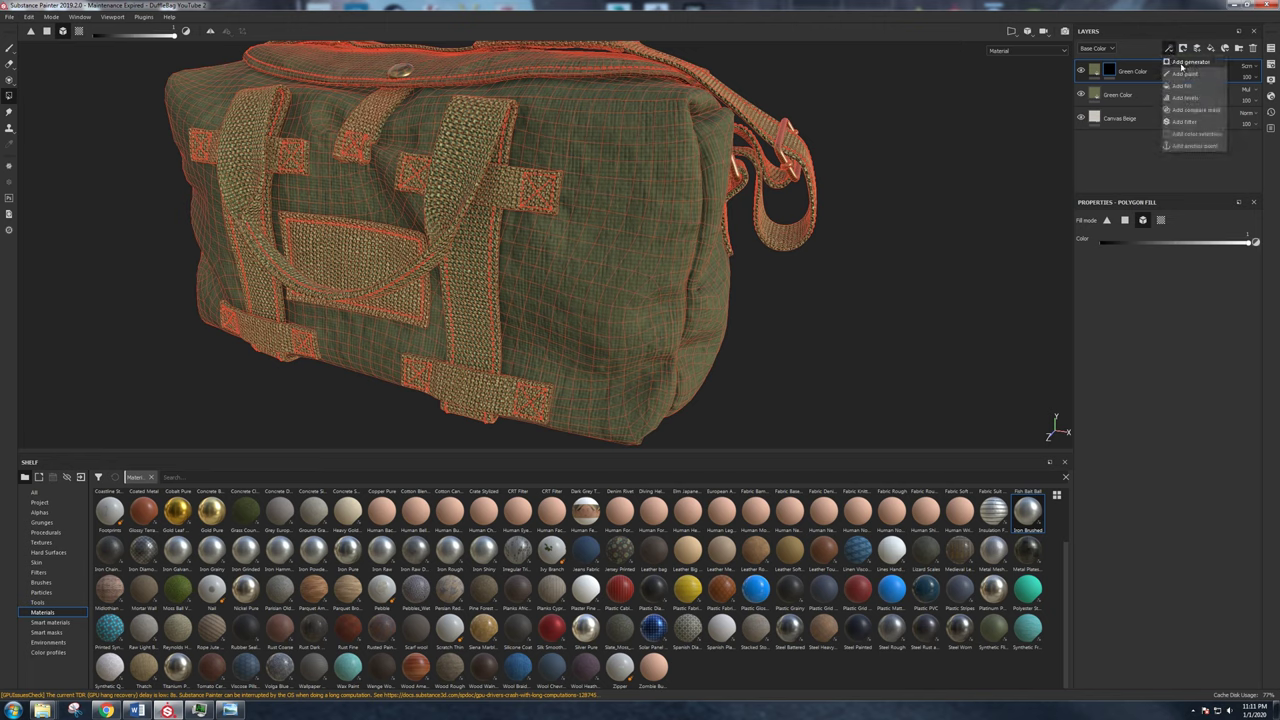
left_click(1184, 63)
left_click(1166, 244)
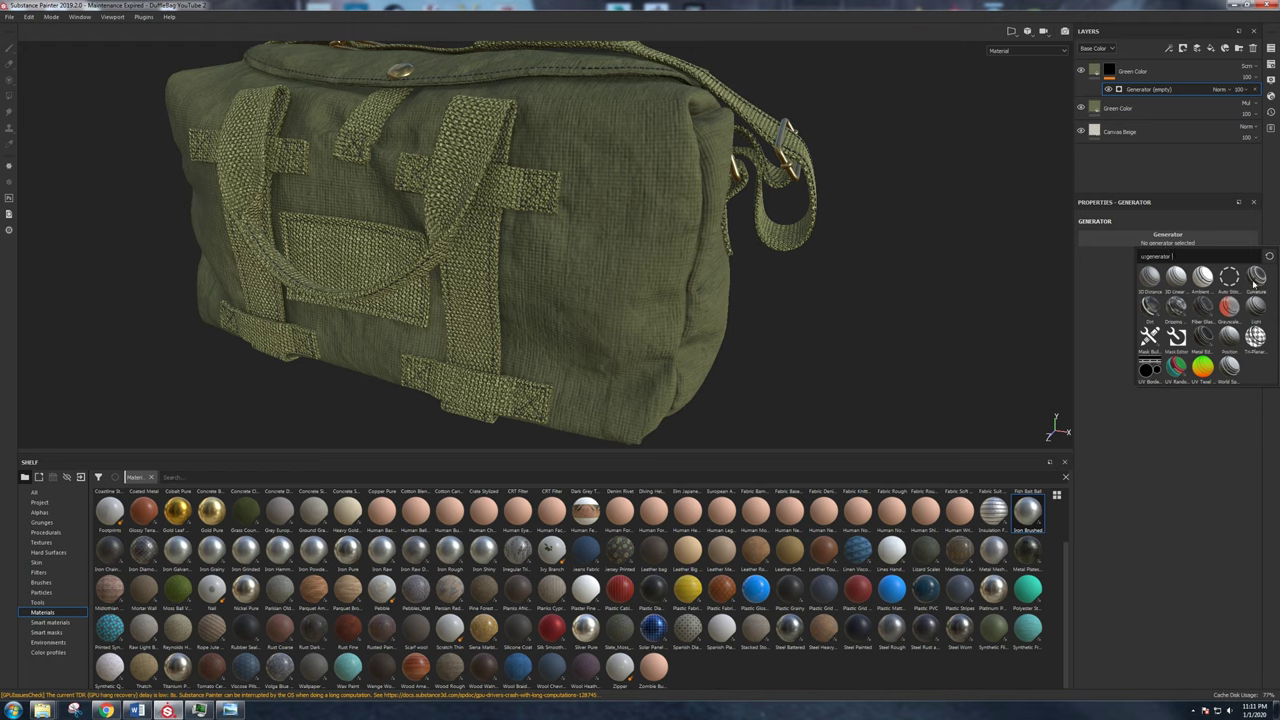
mouse_move(1254, 285)
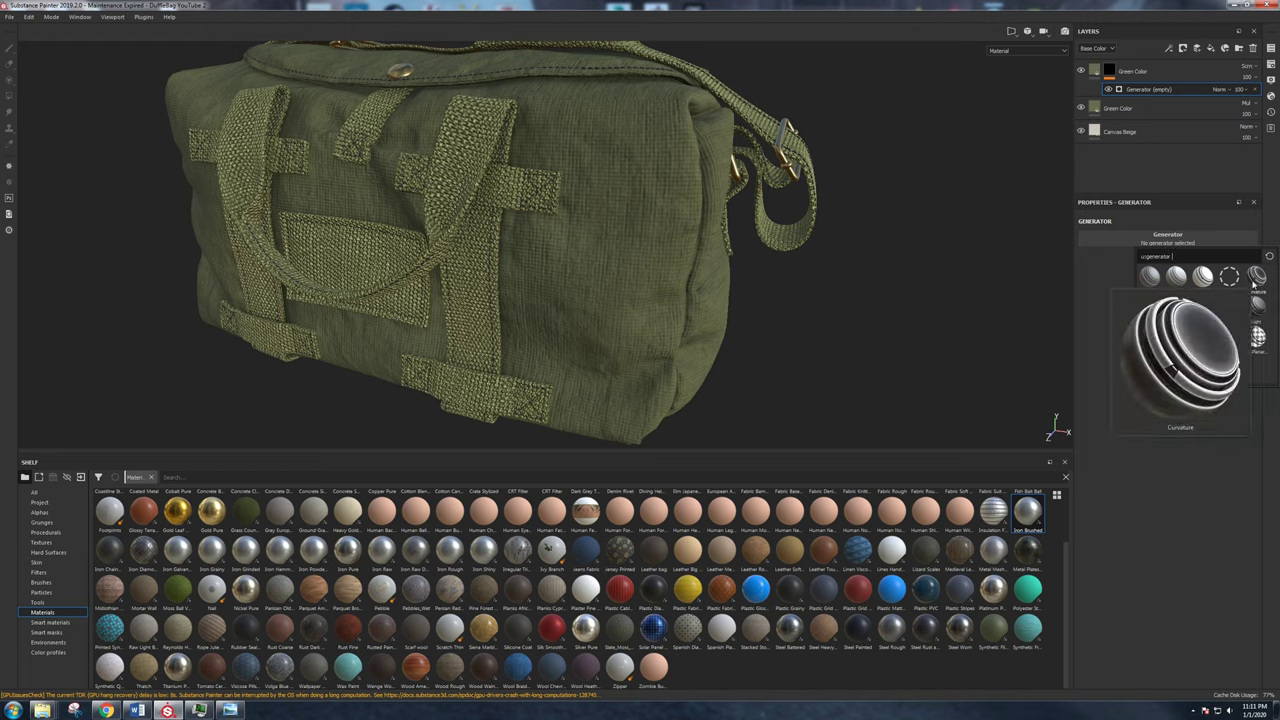
left_click(1254, 285)
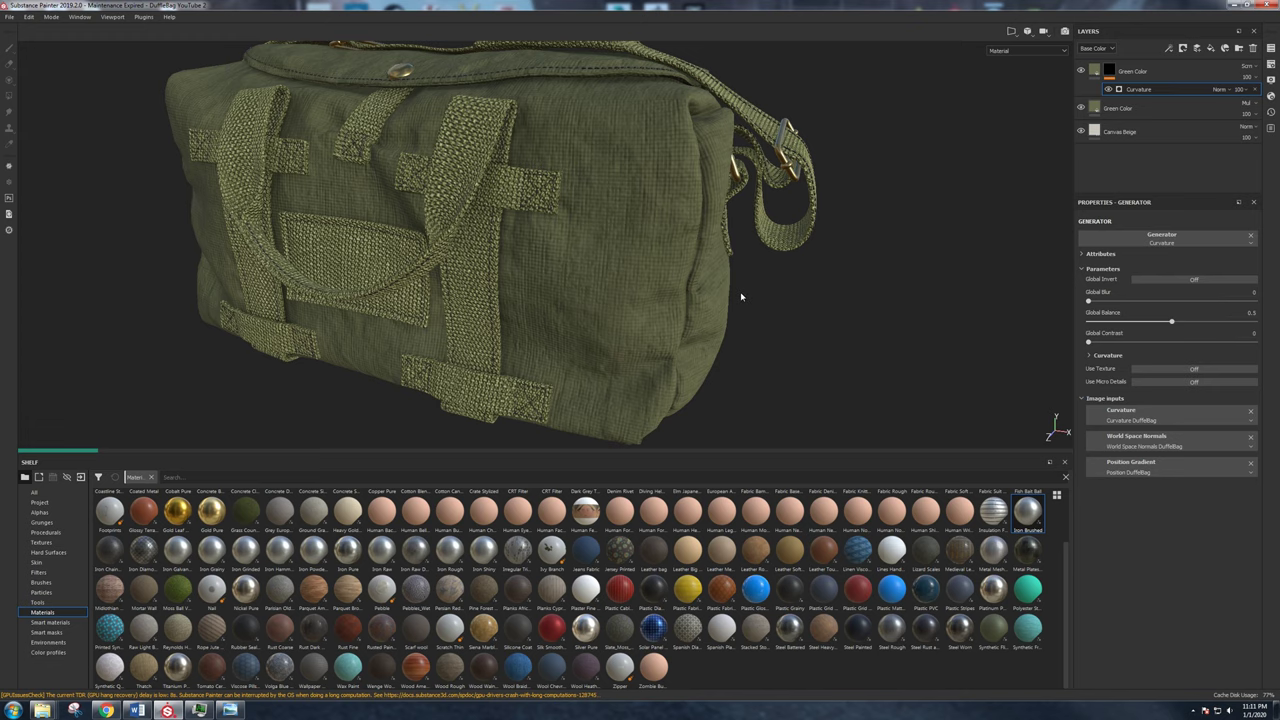
Set the Curvature generator's Global Balance to about 0.05 and Global Blur to about 0.82.
left_click_drag(741, 296, 534, 224, "alt")
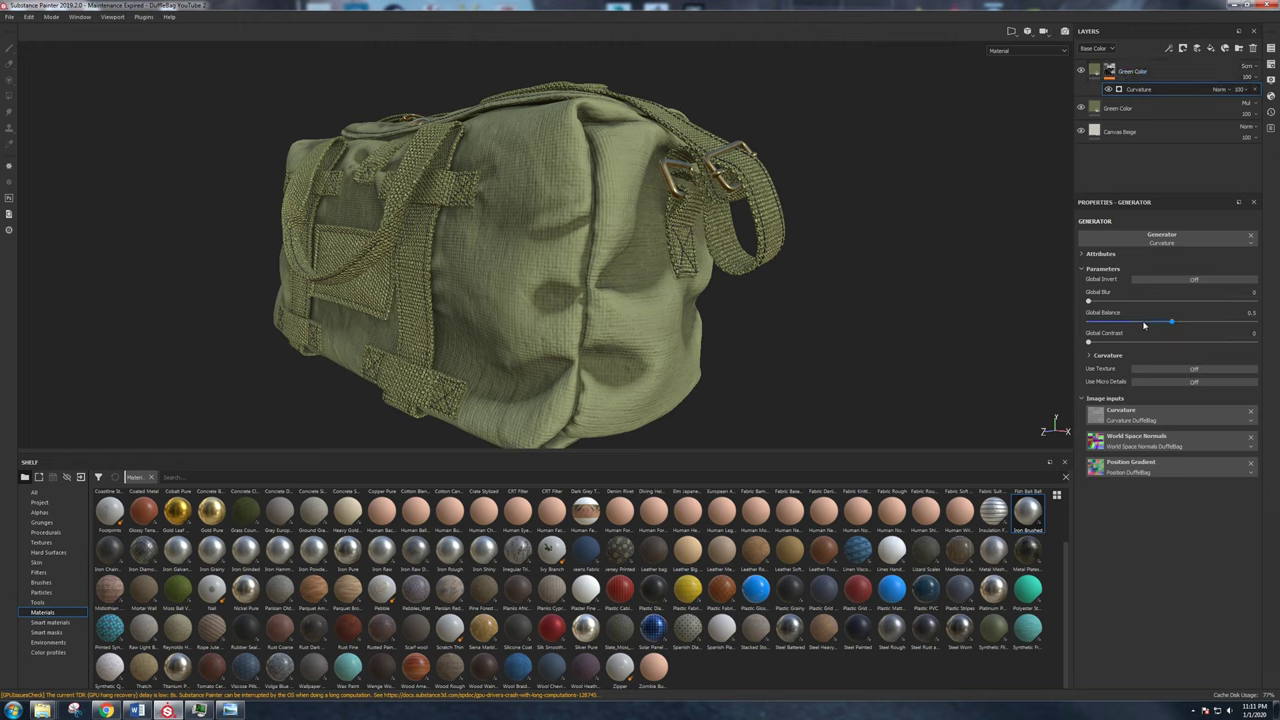
left_click(1102, 322)
mouse_move(1102, 322)
left_mouse_down()
mouse_move(1197, 328)
mouse_move(1085, 330)
mouse_move(1255, 344)
mouse_move(1073, 341)
mouse_move(1134, 301)
mouse_move(1096, 302)
left_mouse_up()
left_click_drag(564, 225, 746, 232, "alt")
right_click_drag(746, 232, 463, 269, "alt")
left_click_drag(463, 269, 585, 210, "alt")
scroll(585, 210, "down", 2)
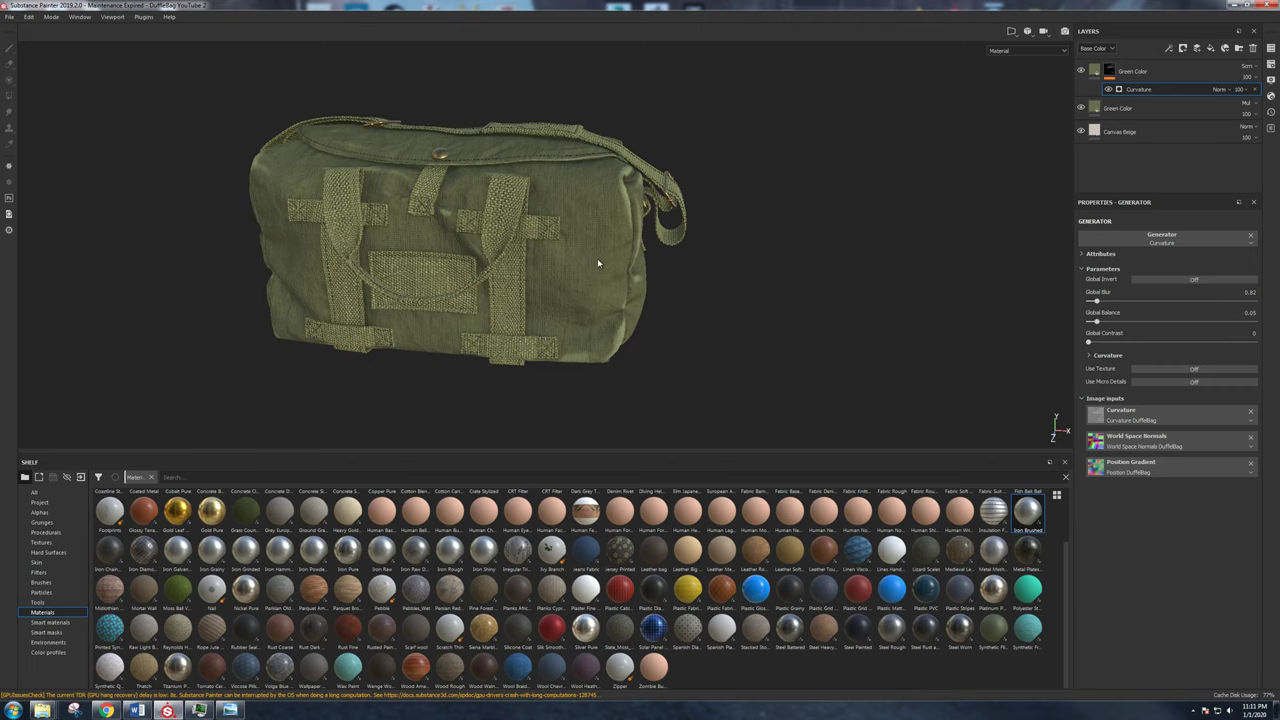
Try enabling the height channel on the masked Green Color layer with a negative height value.
left_click_drag(594, 273, 1054, 108, "alt")
left_click(1100, 75)
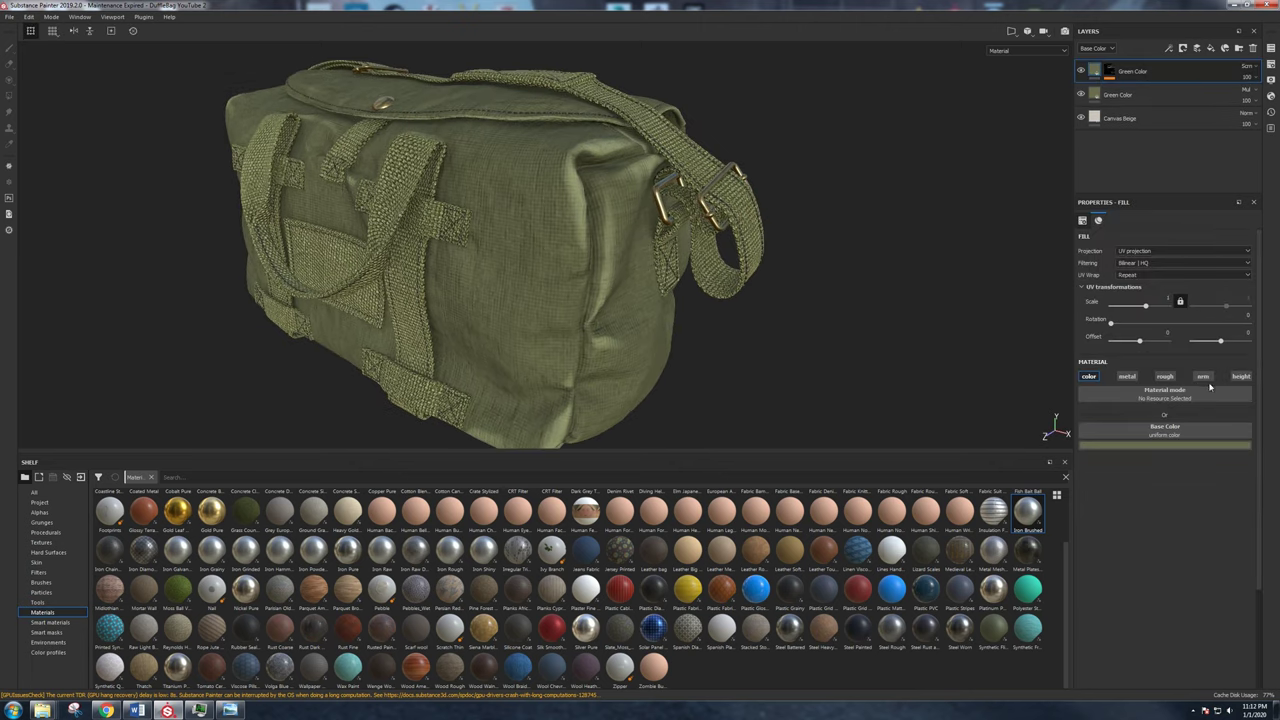
left_click(1240, 377)
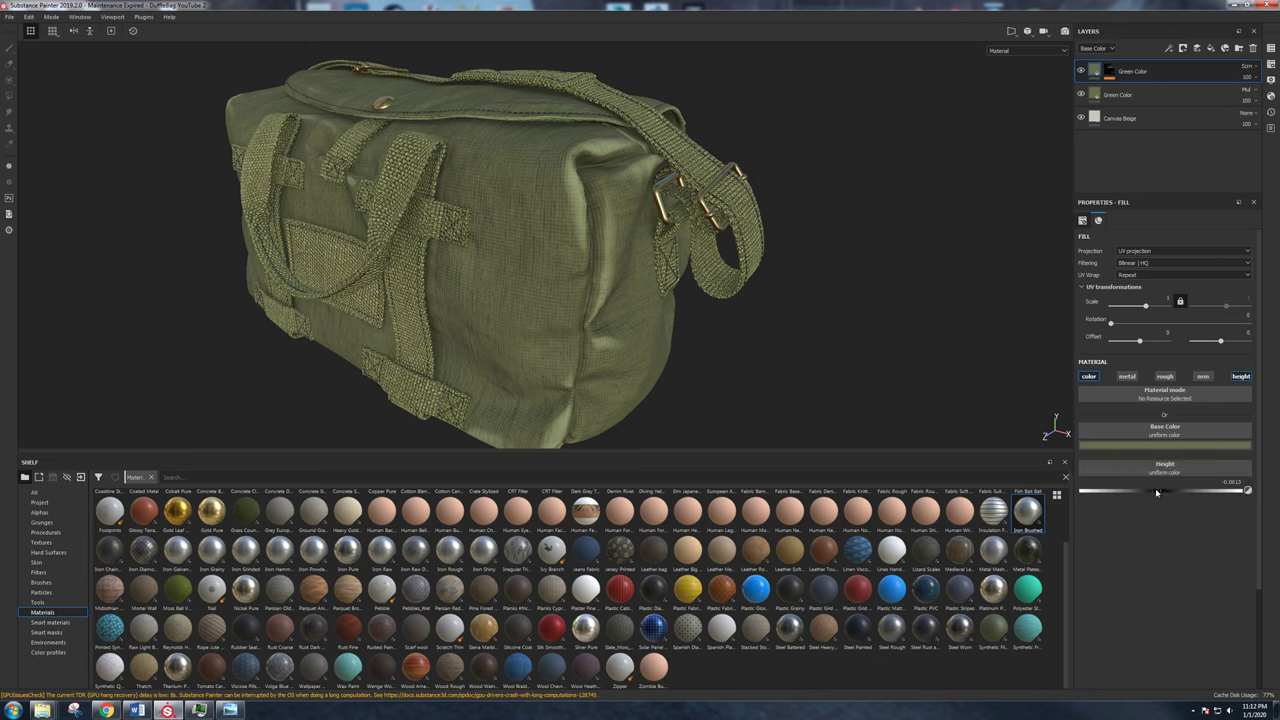
mouse_move(1151, 494)
left_mouse_down()
mouse_move(1116, 491)
mouse_move(1180, 492)
mouse_move(1130, 493)
left_mouse_up()
scroll(640, 300, "up", 3)
left_click_drag(640, 300, 800, 280, "alt")
Enable the masked Green Color layer's roughness channel at about 0.69 and turn its height channel off.
left_click(1165, 376)
left_click(1240, 376)
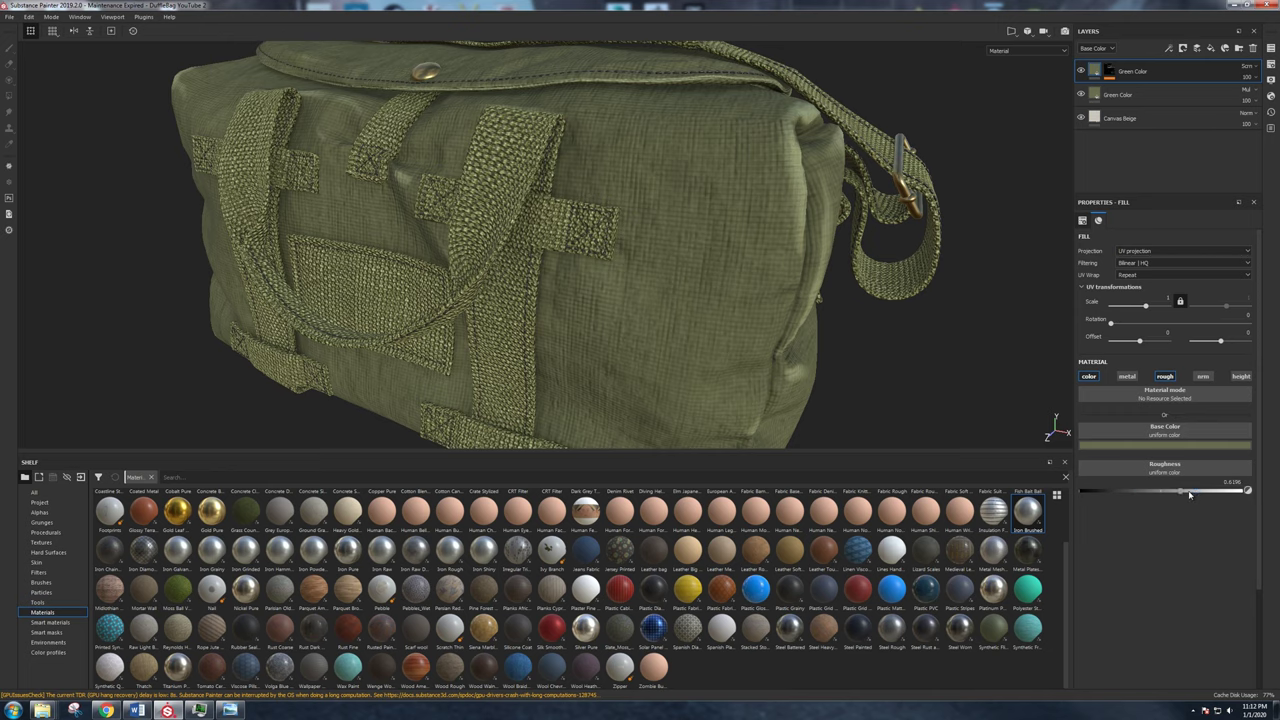
Examine the lightened edges and folds of the bag body from several angles, up close and at a distance.
scroll(966, 390, "down", 2)
left_click_drag(966, 390, 791, 277, "alt")
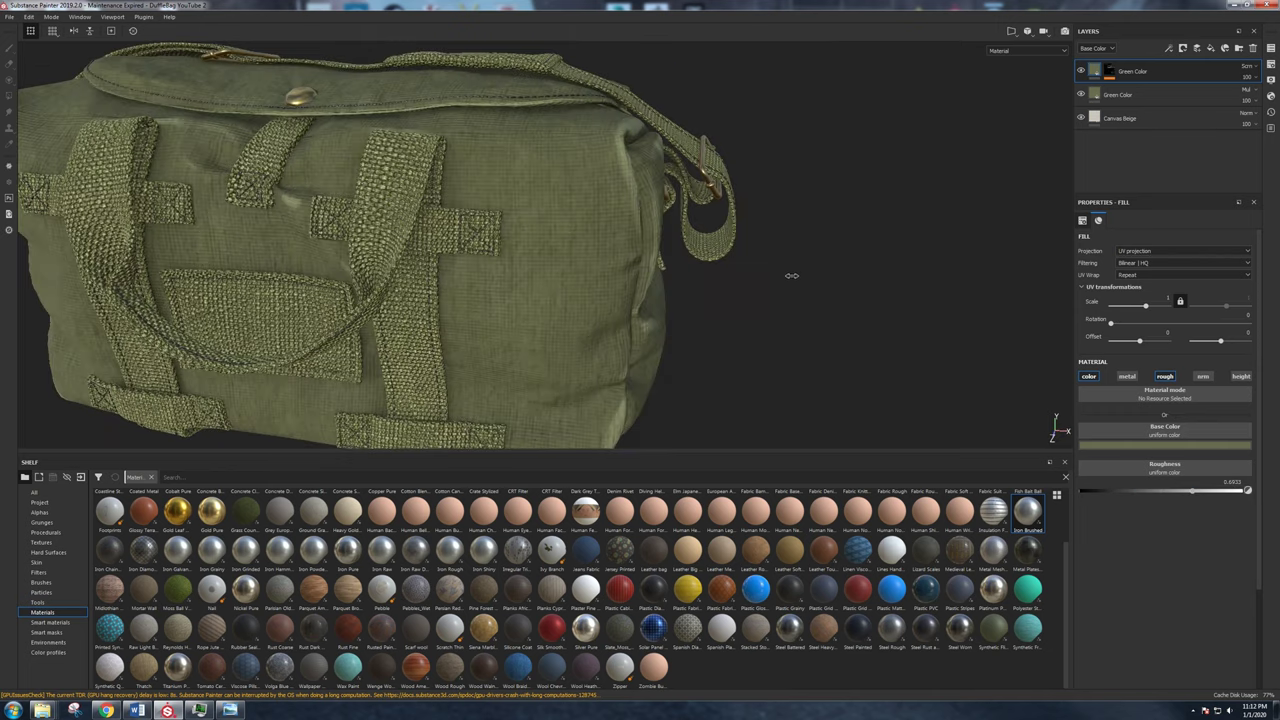
scroll(788, 275, "down", 2)
scroll(788, 275, "down", 2)
left_click_drag(740, 235, 868, 207, "alt")
scroll(709, 249, "up", 3)
scroll(709, 249, "down", 2)
left_click_drag(709, 249, 868, 243, "alt")
scroll(597, 234, "up", 3)
left_click_drag(597, 234, 676, 234, "alt")
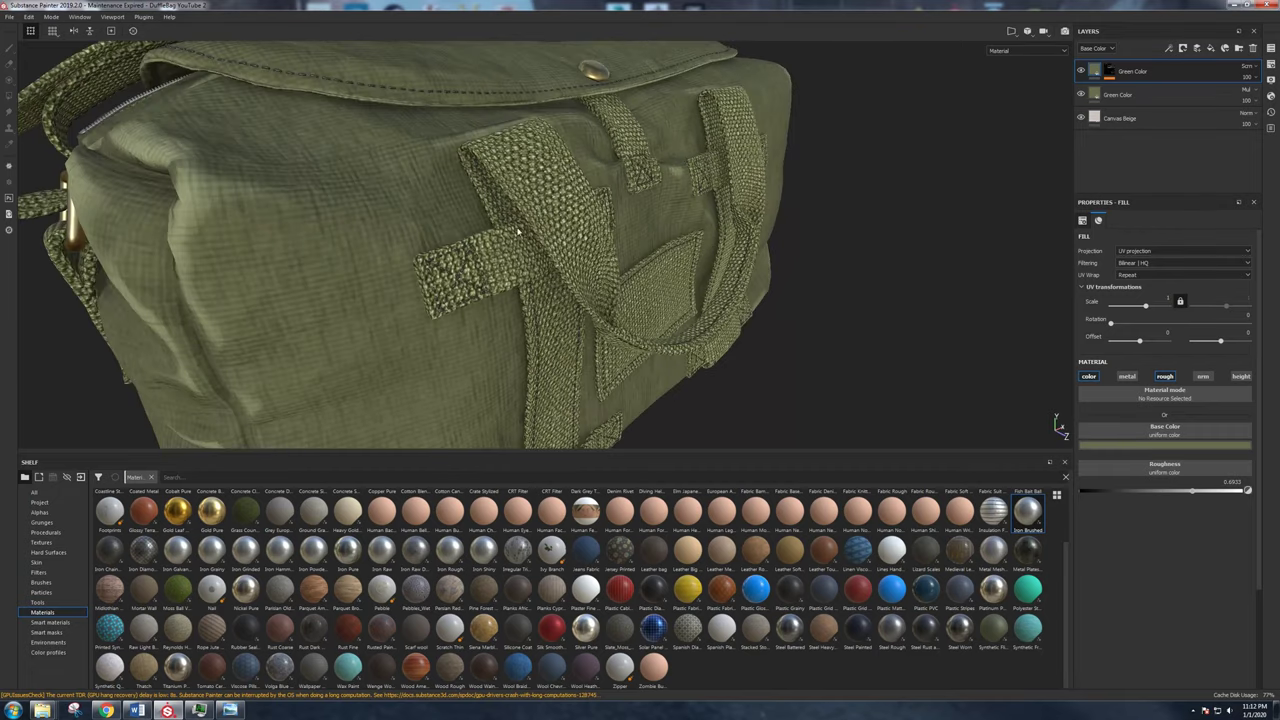
scroll(455, 257, "down", 3)
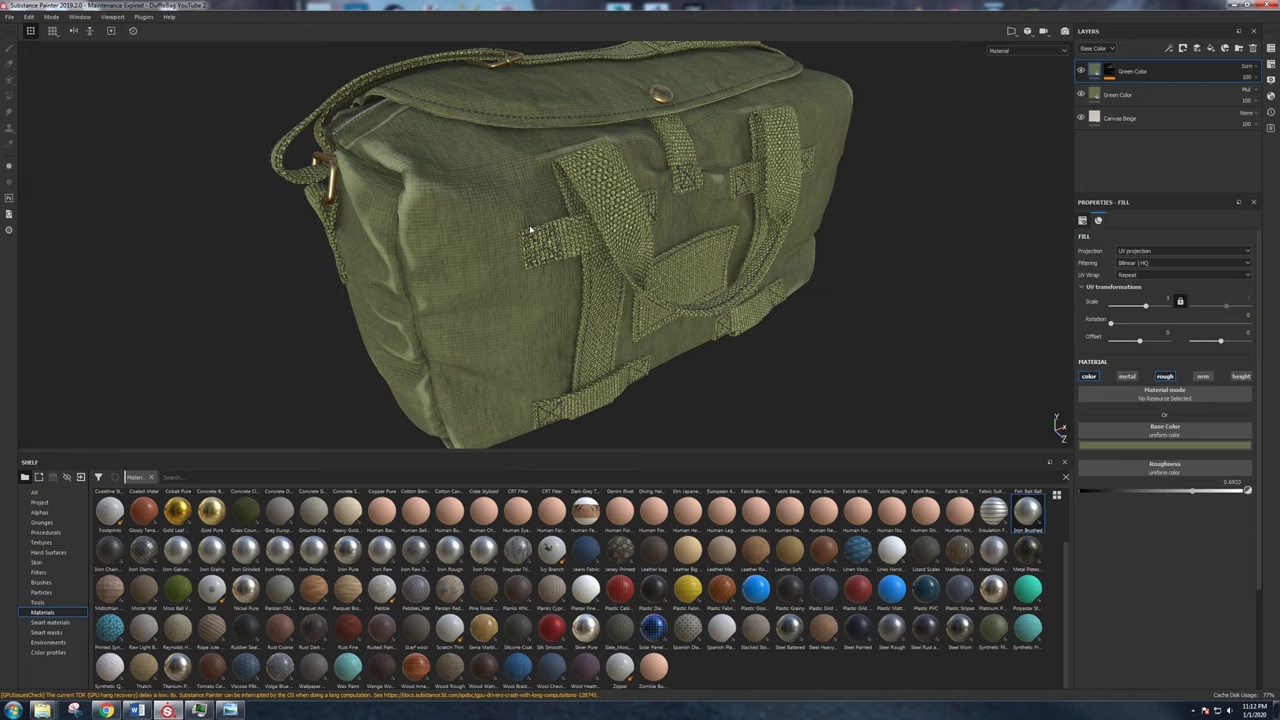
Reduce the opacity of the masked Green Color layer to about 47.
left_click(1252, 78)
left_click_drag(1247, 96, 1249, 97)
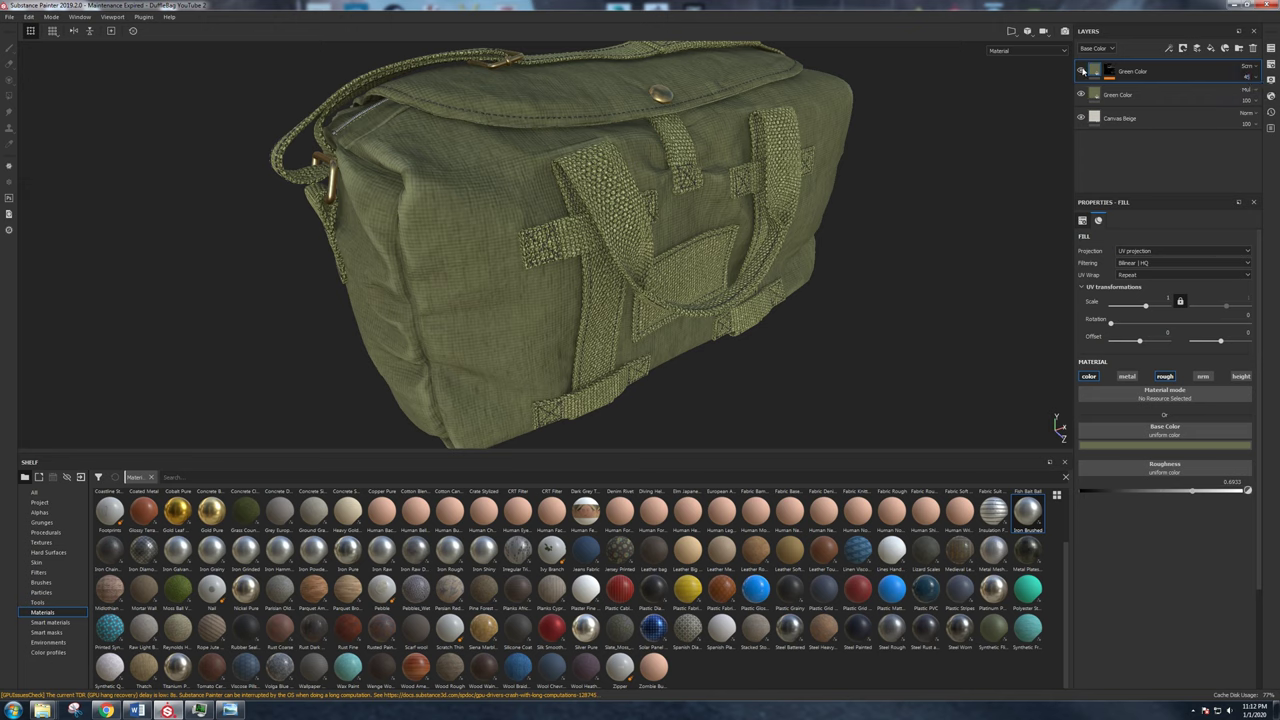
left_click(1254, 78)
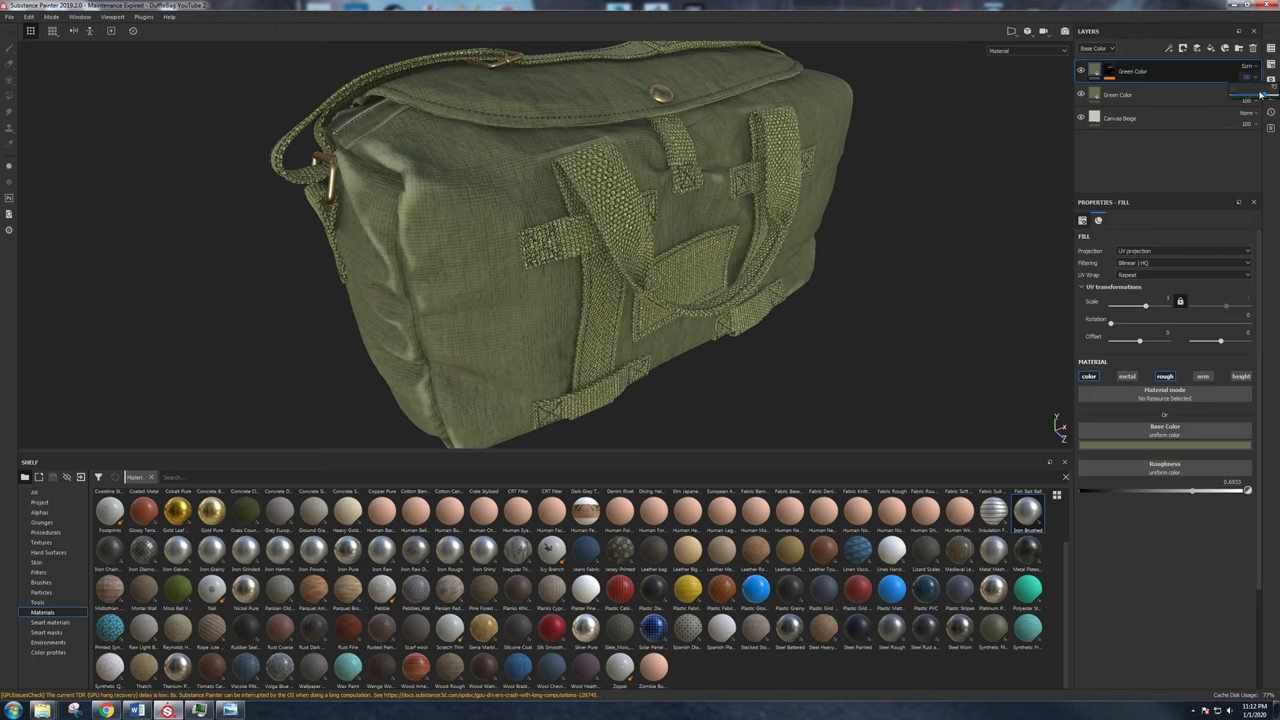
mouse_move(1233, 95)
left_mouse_down()
mouse_move(1272, 96)
mouse_move(1246, 97)
left_mouse_up()
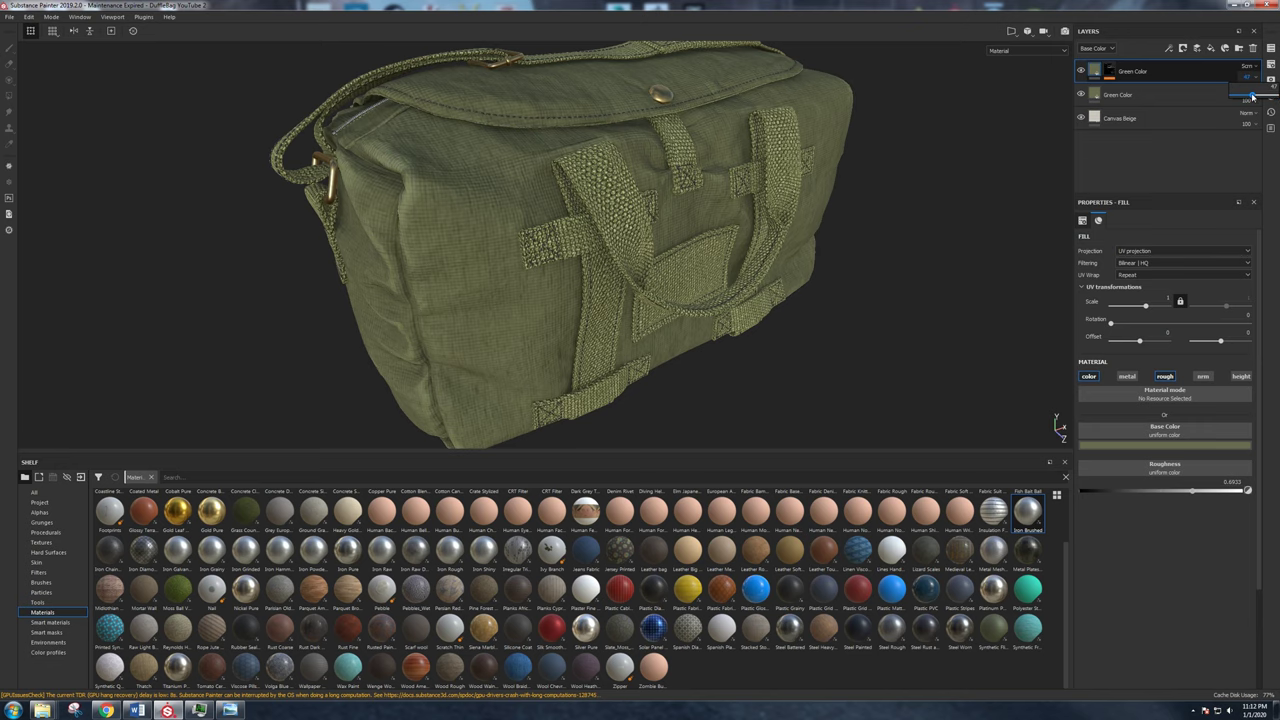
Set the opacity of the masked Green Color layer to 57.
left_click_drag(1257, 97, 1258, 97)
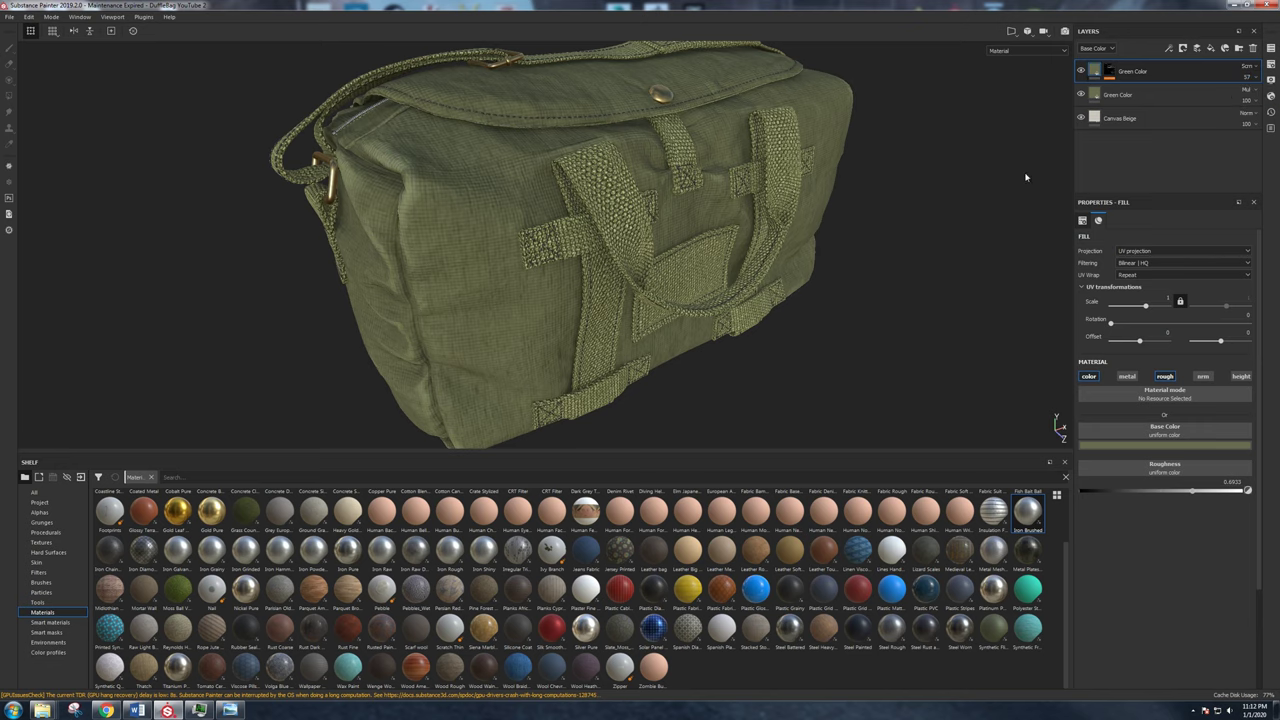
scroll(722, 190, "down", 3)
left_click_drag(720, 190, 744, 212, "alt")
scroll(572, 161, "down", 3)
scroll(744, 212, "up", 3)
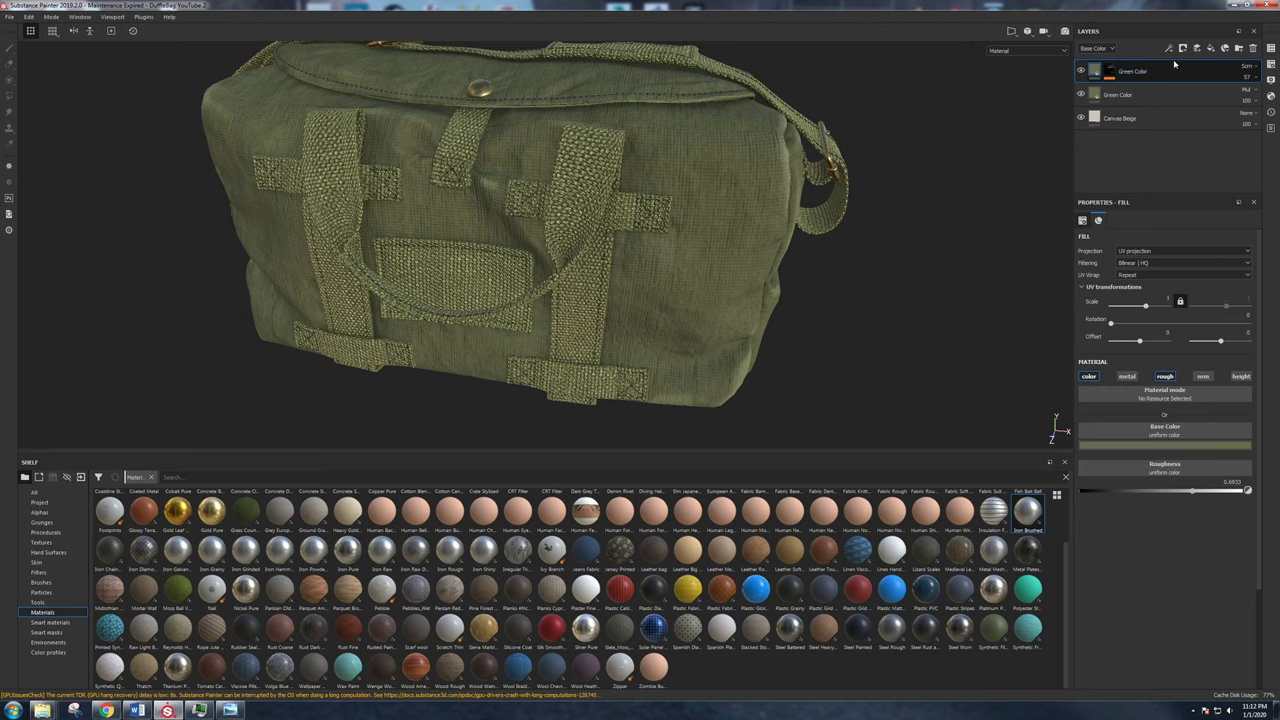
Rename the masked Green Color layer as Edge Wear.
double_click(1135, 71)
type("W")
type("dge Wear")
key("Return")
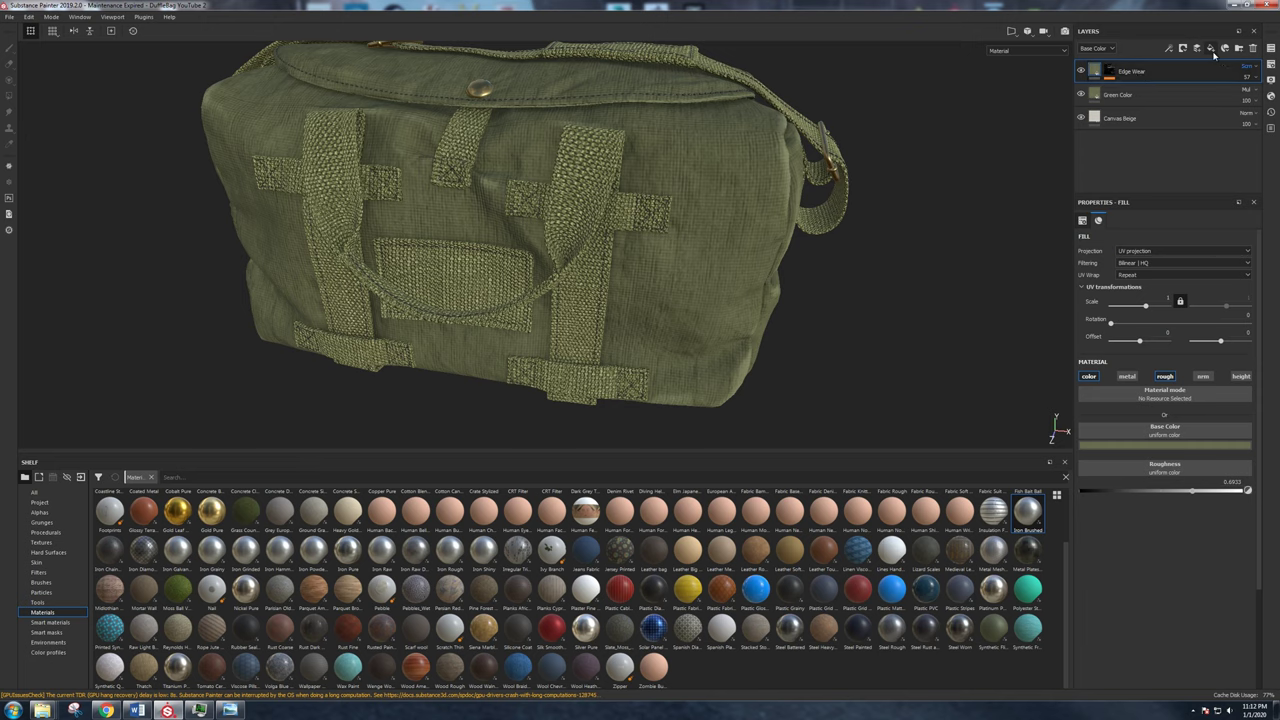
Add a fill layer above Edge Wear and name it Dirt.
left_click(1211, 49)
double_click(1117, 71)
type("Dirt")
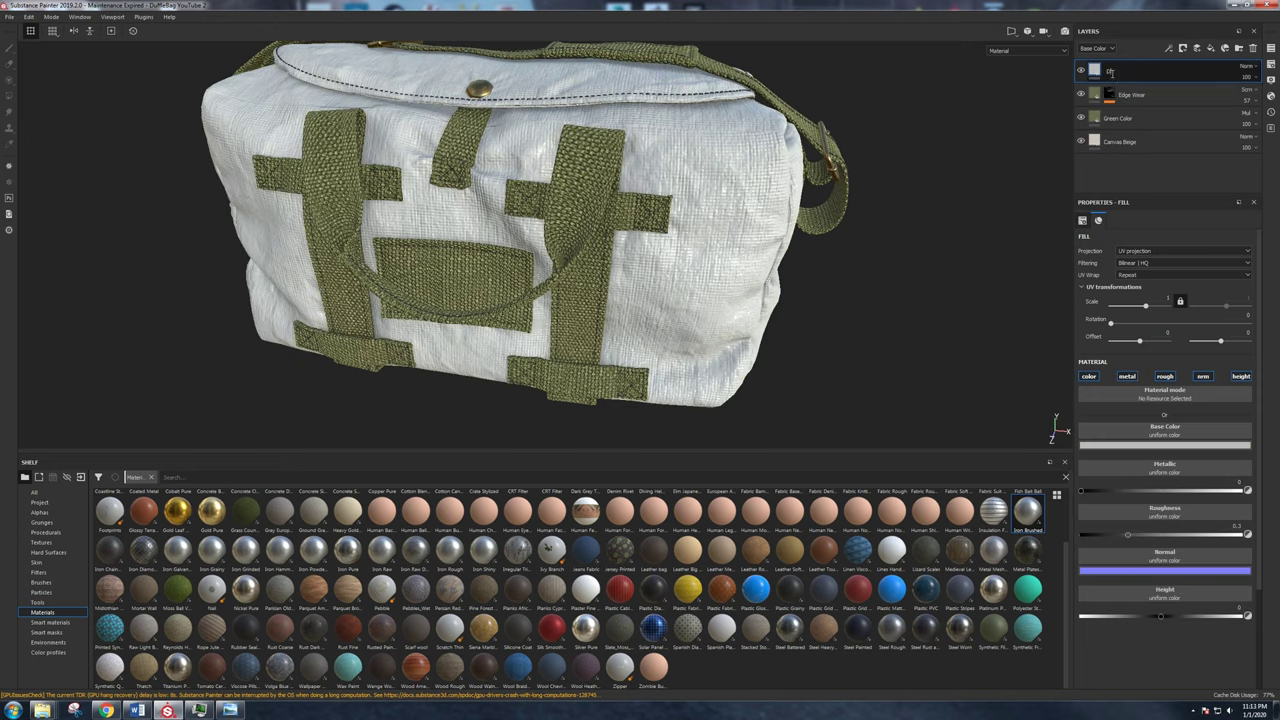
key("Return")
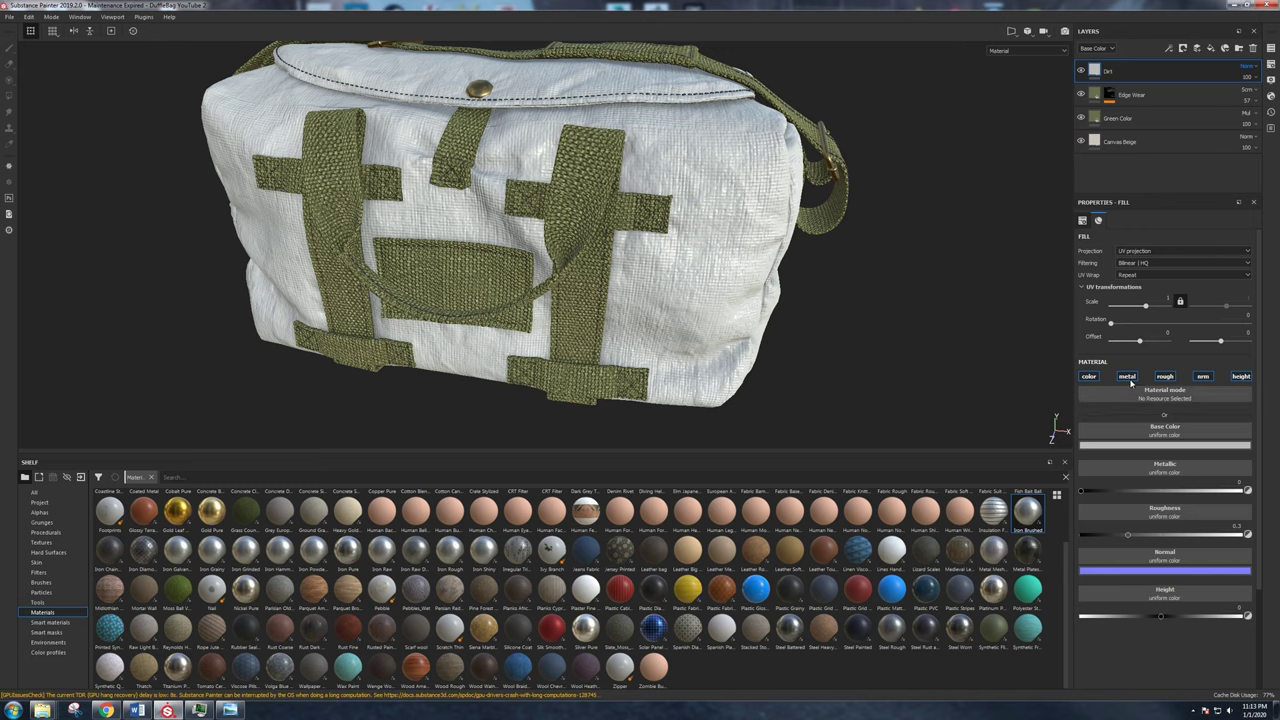
Limit the Dirt layer to color and roughness channels, with roughness about 0.83 and a very dark grey base color.
left_click(1127, 376)
left_click(1203, 376)
left_click(1241, 376)
left_click(1214, 491)
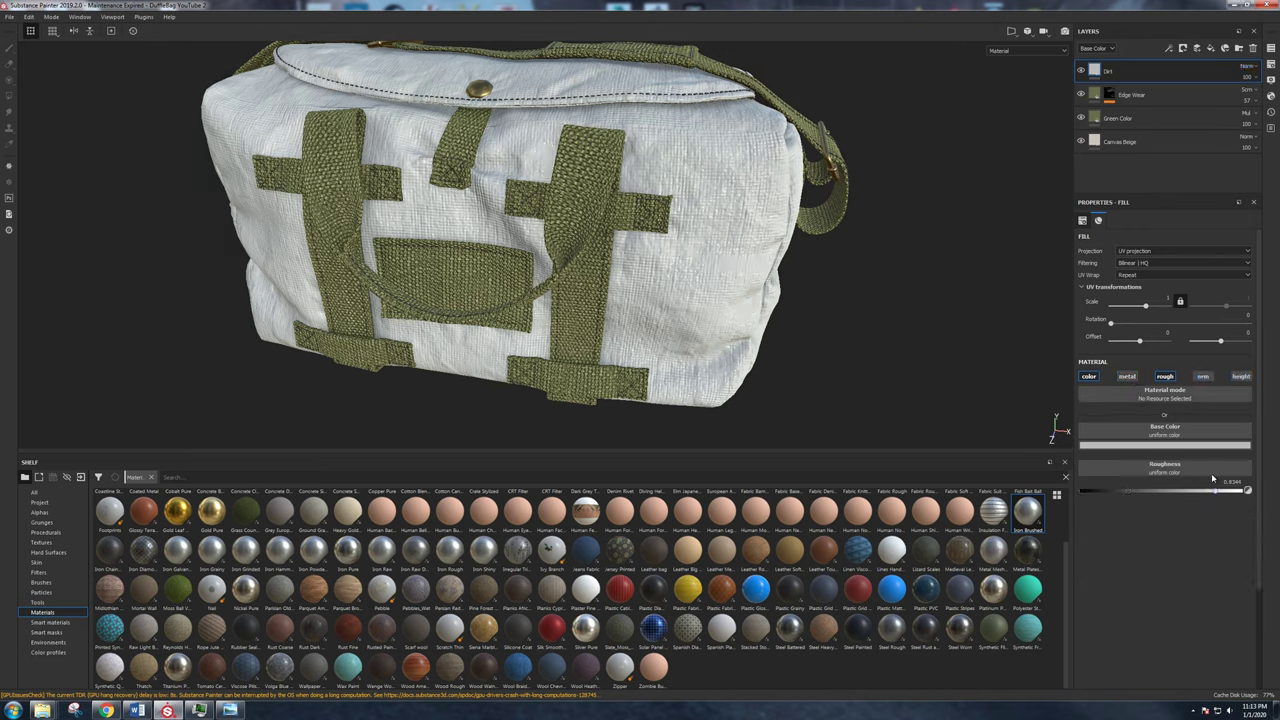
left_click(1153, 443)
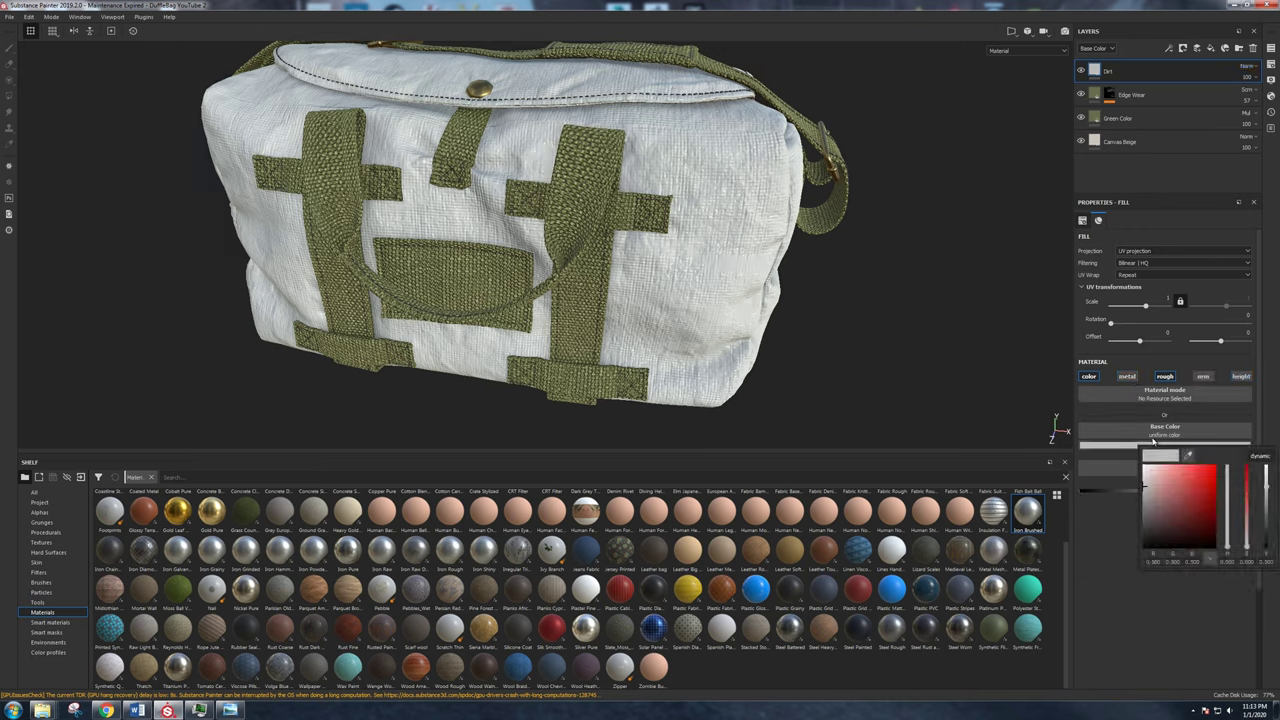
left_click_drag(1148, 528, 1143, 533)
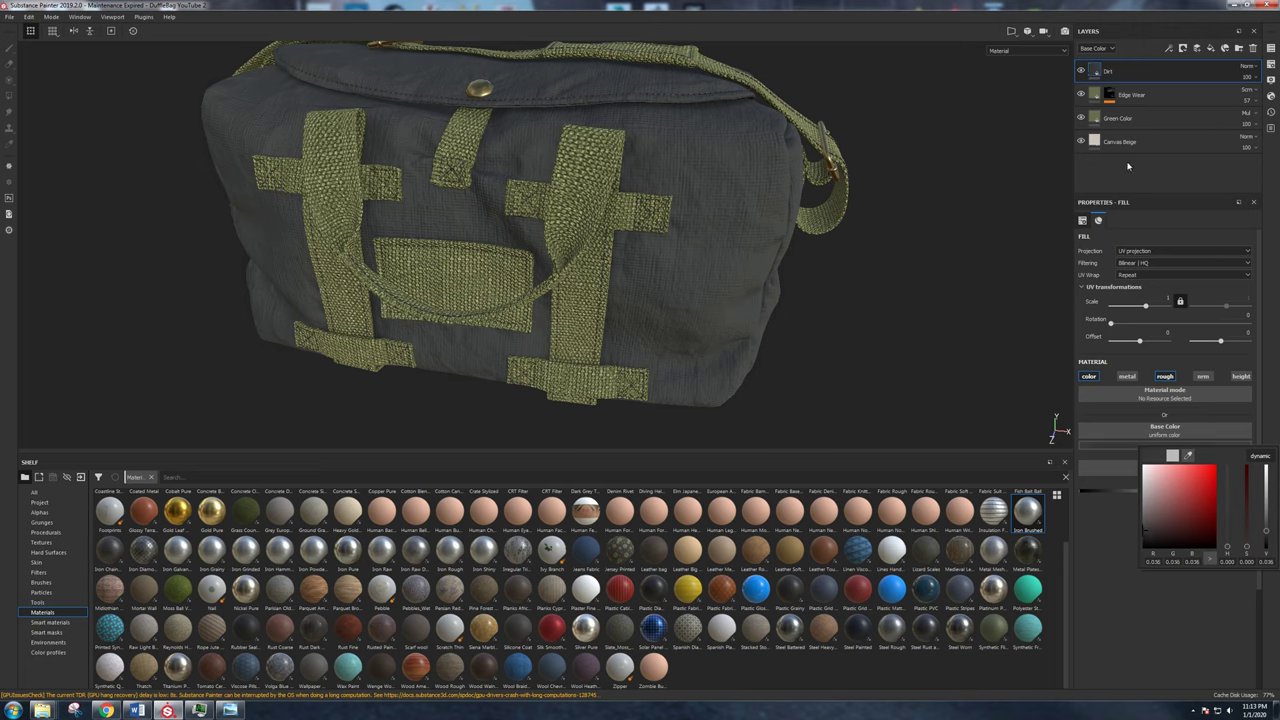
Add a black mask to the Dirt layer and fill it with a Mask Builder - Legacy generator.
right_click(1121, 73)
left_click(1150, 78)
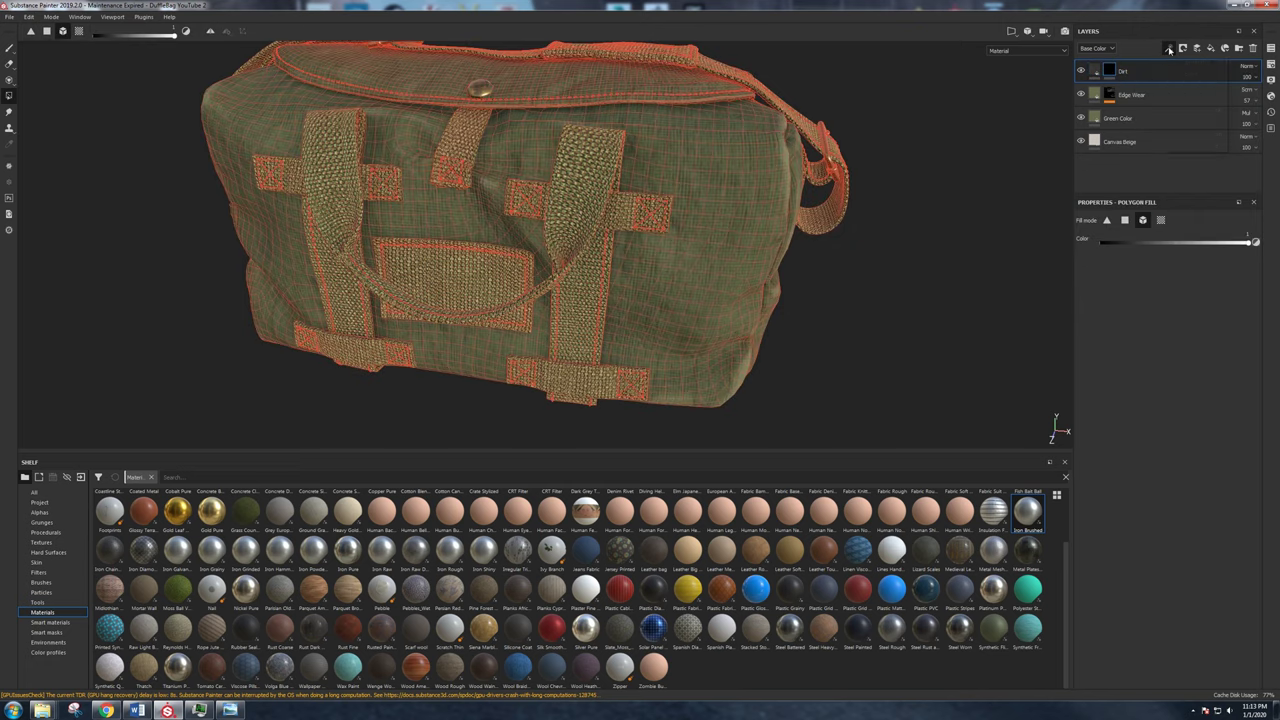
left_click(1169, 48)
left_click(1185, 62)
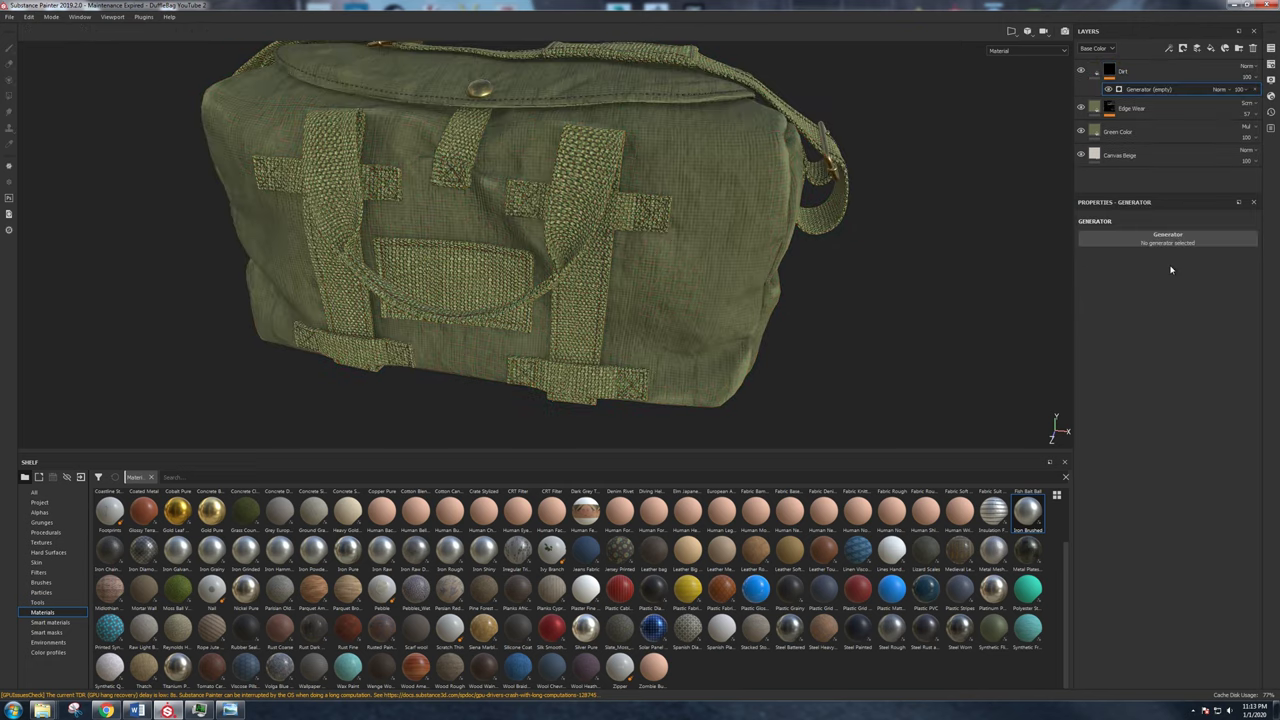
left_click(1174, 240)
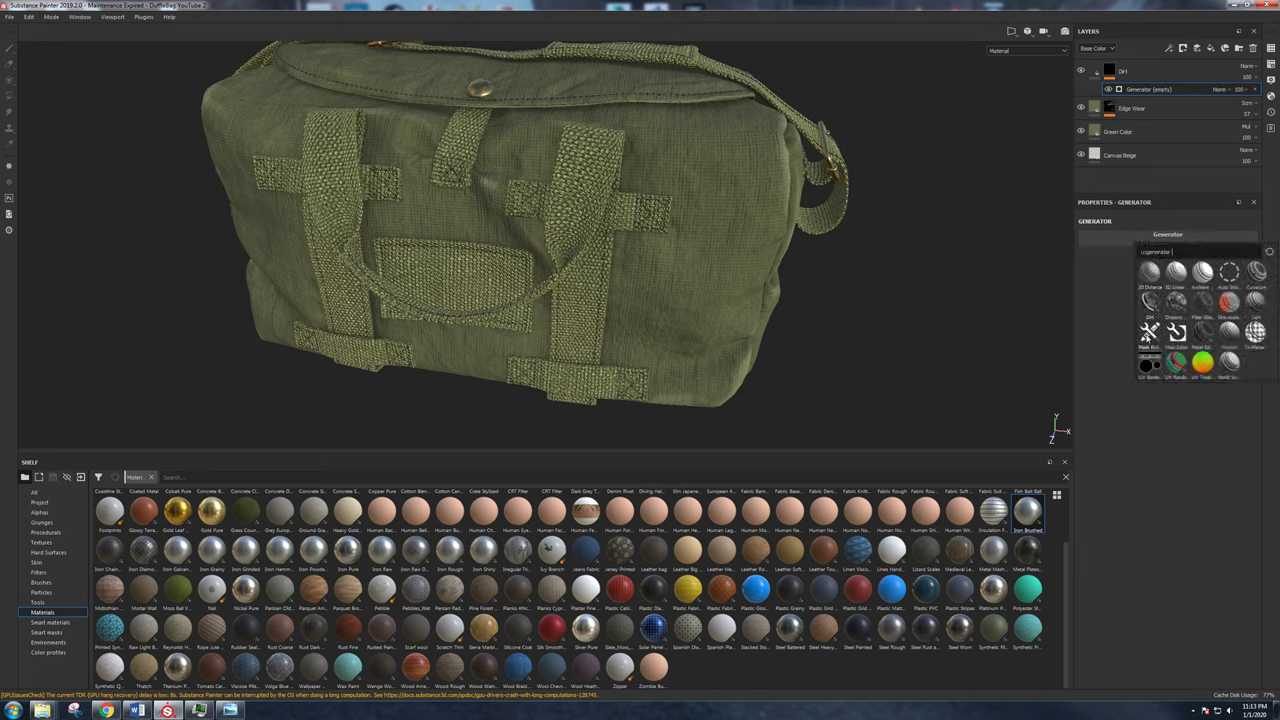
mouse_move(1149, 332)
left_click(1149, 333)
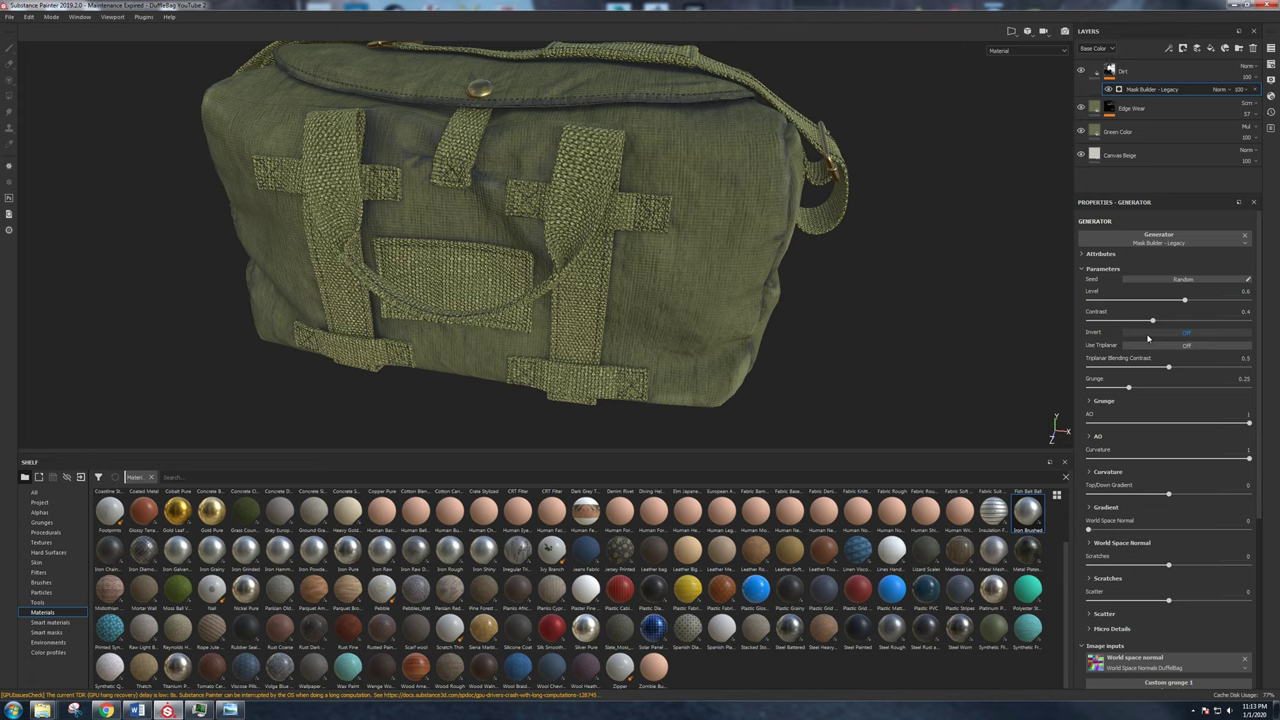
Try a grunge value of 0.55 in the Dirt mask generator.
left_click_drag(1134, 392, 1176, 389)
left_click_drag(852, 289, 570, 256, "alt")
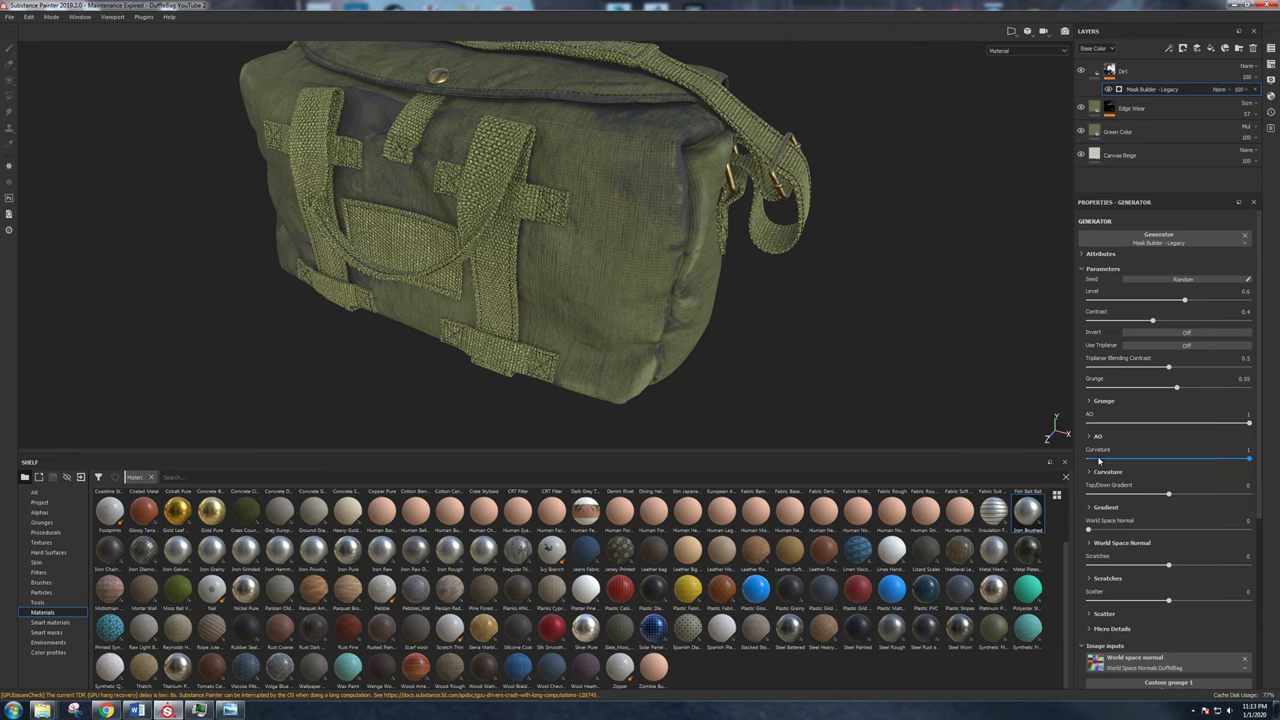
left_click(1089, 473)
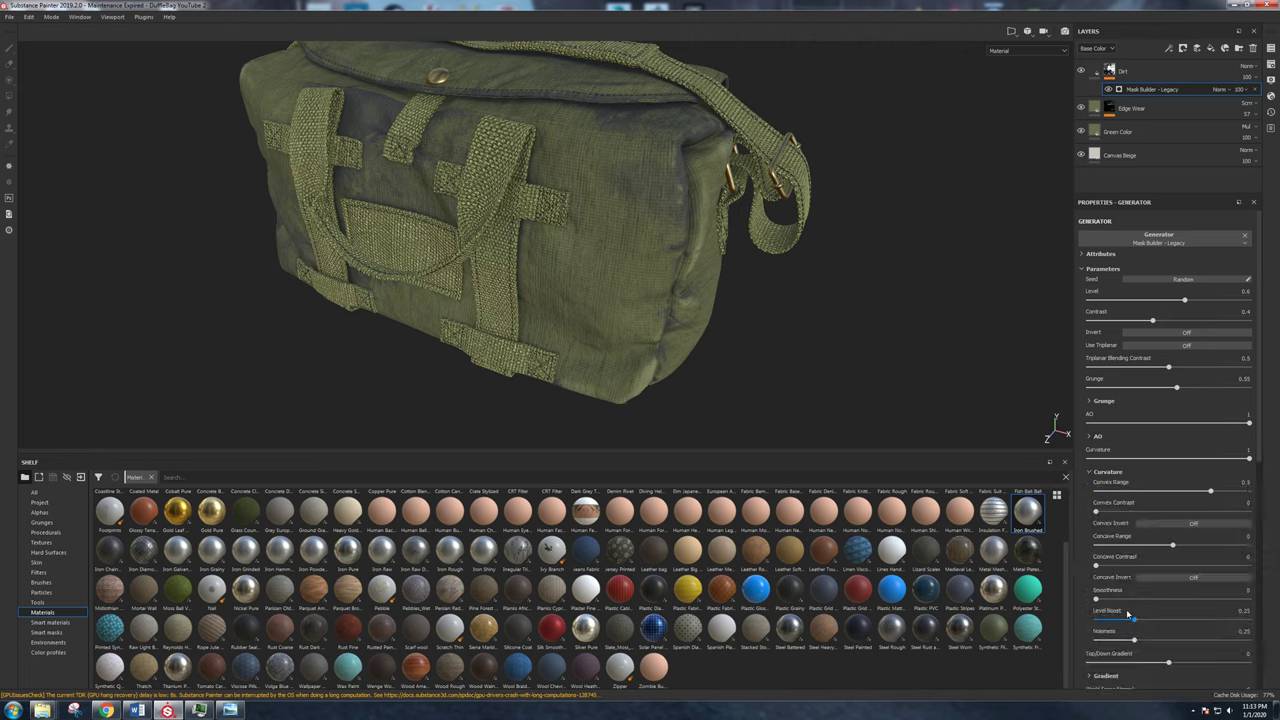
left_click(1098, 474)
Test the Dirt generator's top/down gradient at 1, keep world space normal at 0, and set the gradient to -1.
left_click_drag(1124, 495, 1267, 499)
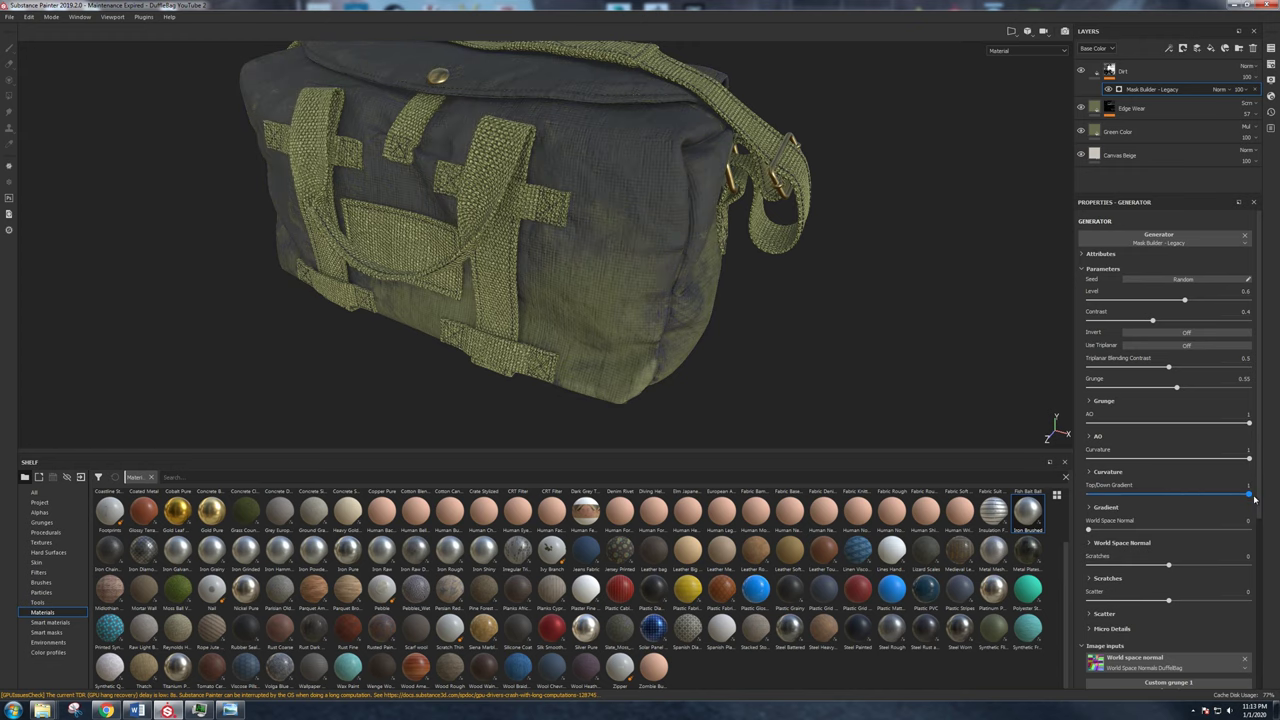
left_click_drag(690, 235, 615, 231, "alt")
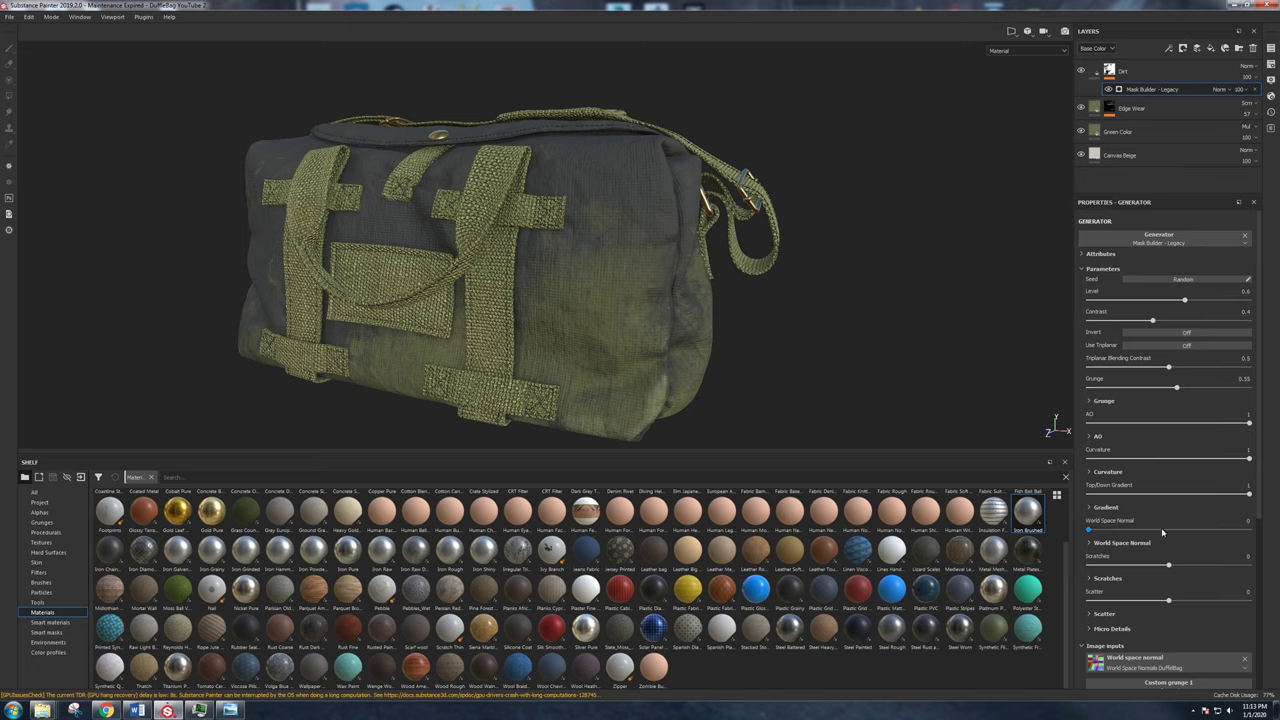
left_click_drag(1152, 531, 1087, 530)
left_click(1146, 496)
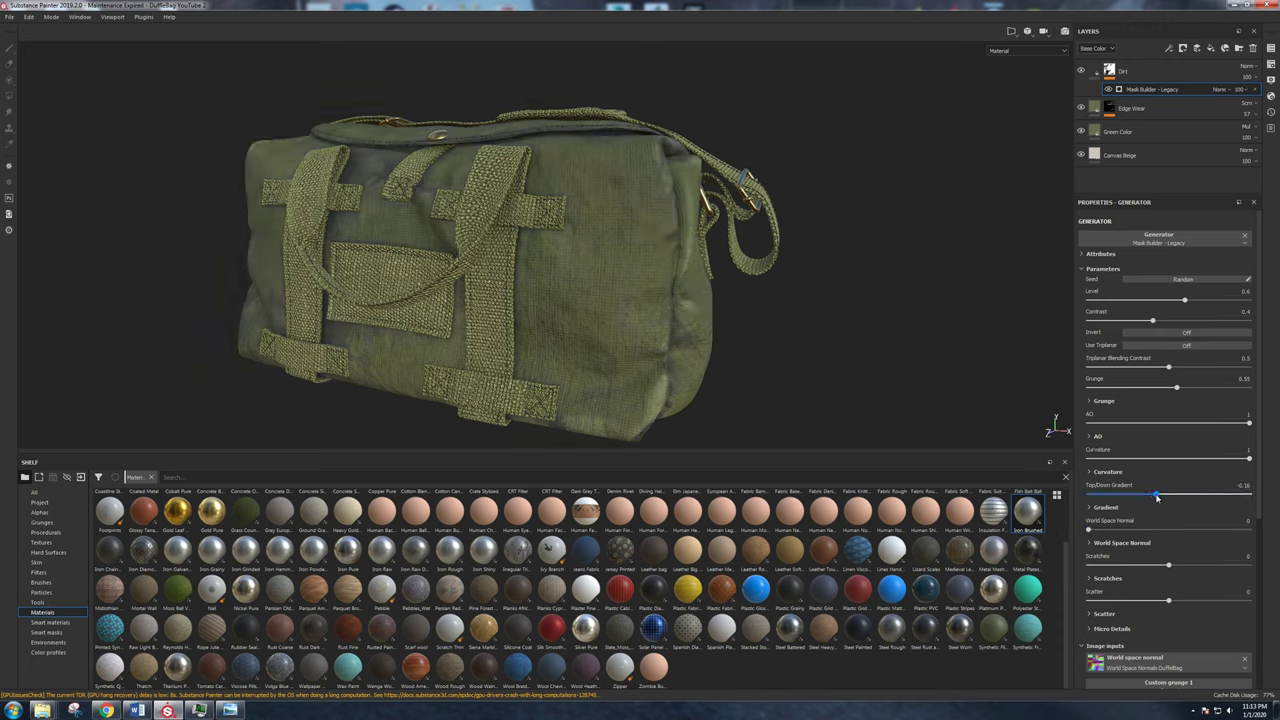
left_click_drag(1152, 496, 1086, 496)
left_click_drag(820, 421, 1087, 555, "alt")
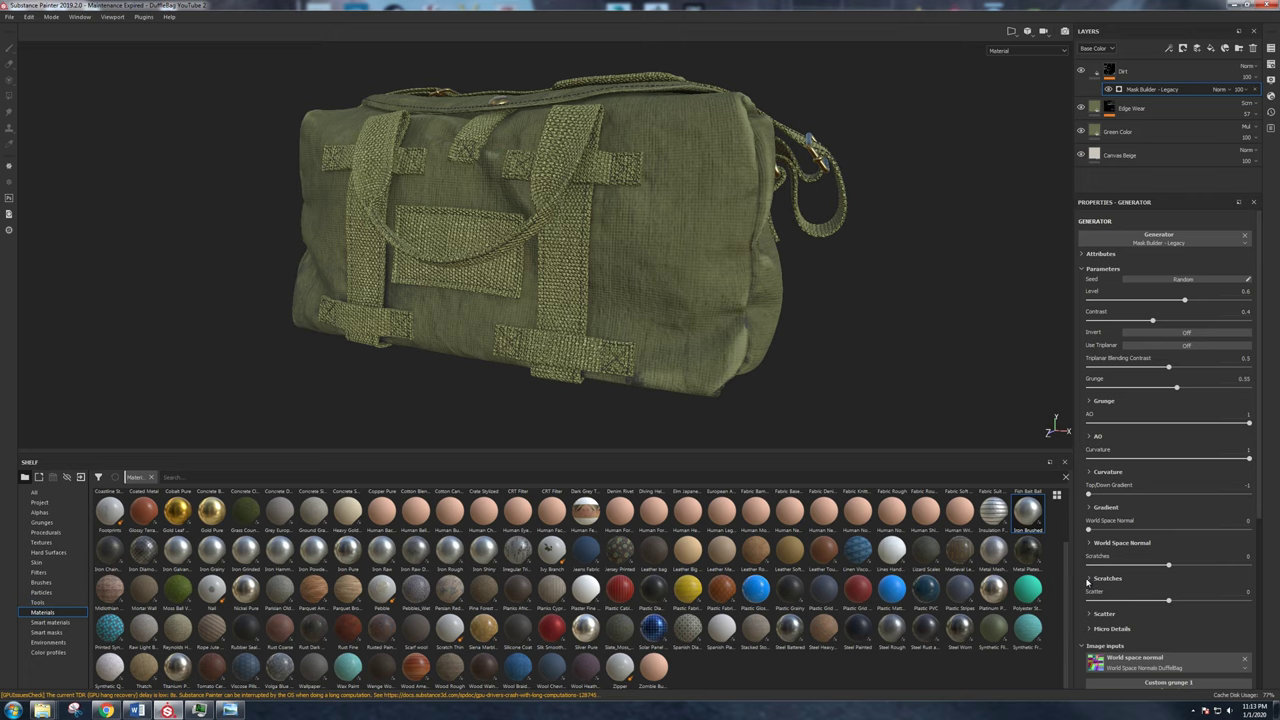
Raise the scratches amount of the Dirt mask generator to about 3290.
left_click(1088, 578)
left_click_drag(1170, 598, 1225, 598)
left_click_drag(590, 215, 628, 251, "alt")
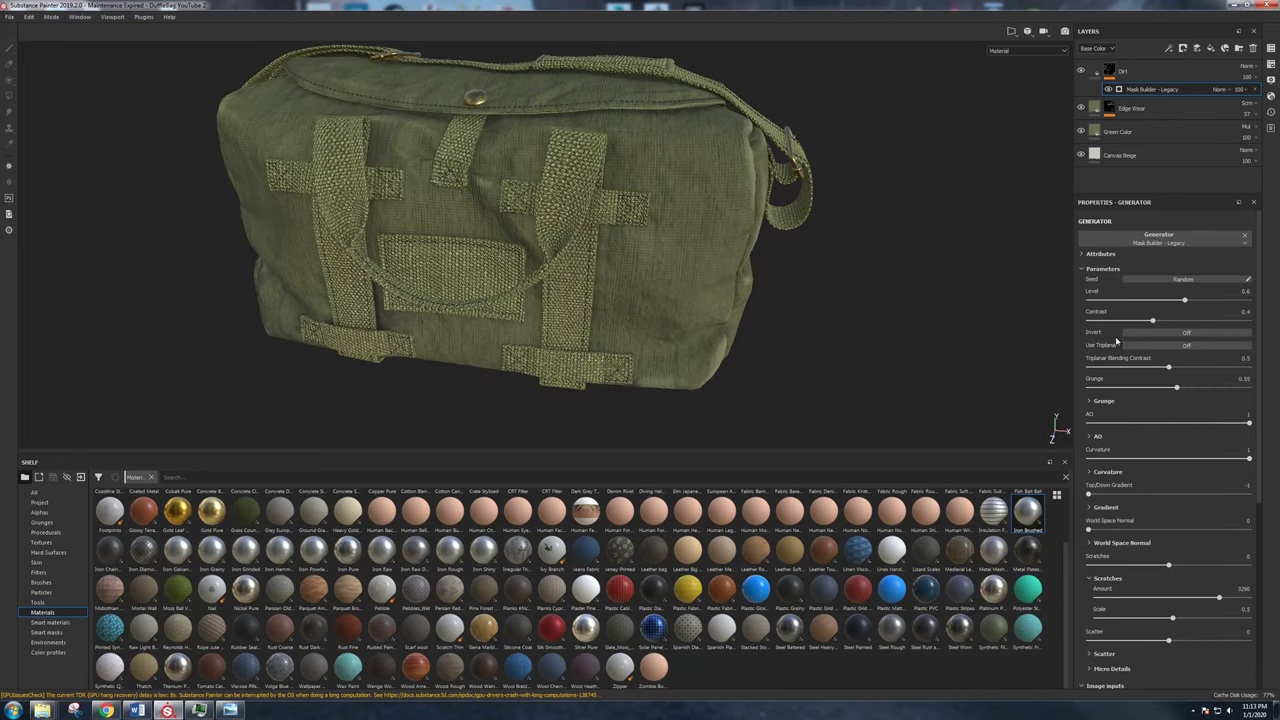
Try an AO range of about 0.83 and a level of 0.52 in the Dirt mask generator.
left_click(1097, 437)
left_click_drag(1178, 457, 1235, 458)
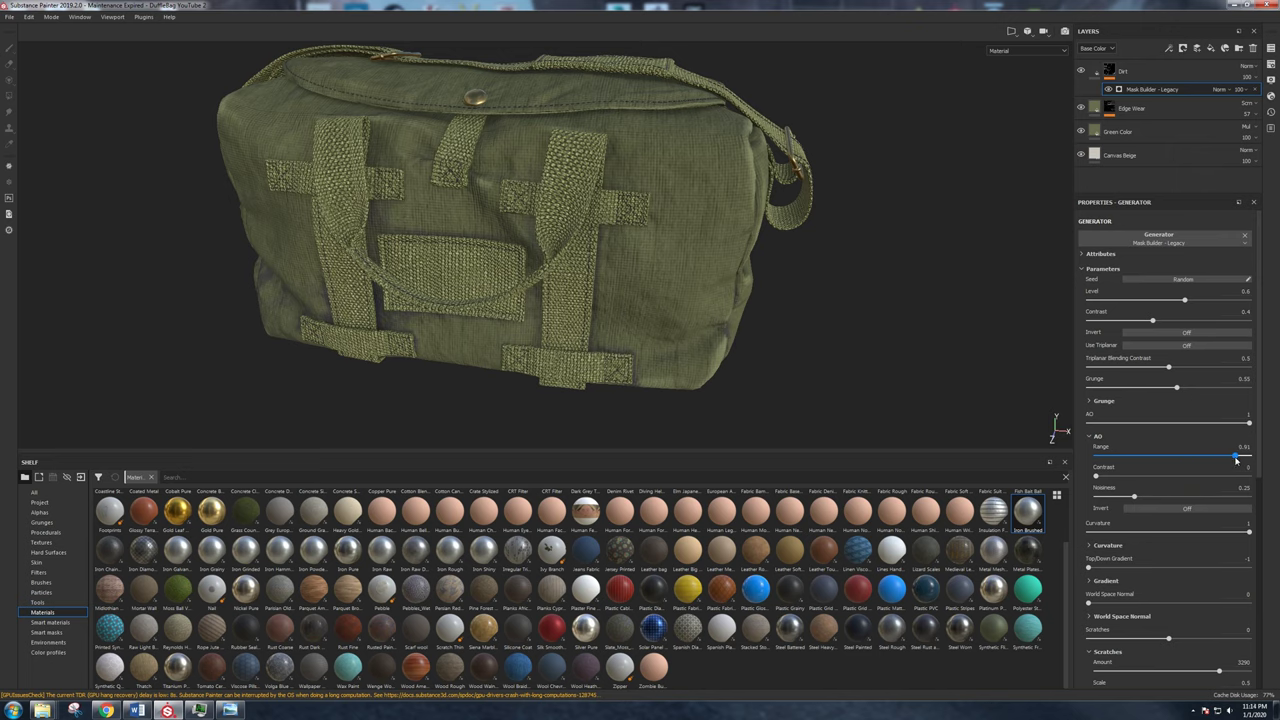
scroll(694, 349, "up", 3)
left_click_drag(694, 349, 640, 325, "alt")
mouse_move(1204, 455)
left_mouse_down()
mouse_move(1268, 458)
mouse_move(1225, 456)
left_mouse_up()
mouse_move(1164, 303)
left_mouse_down()
mouse_move(1238, 302)
mouse_move(1114, 300)
mouse_move(1172, 303)
left_mouse_up()
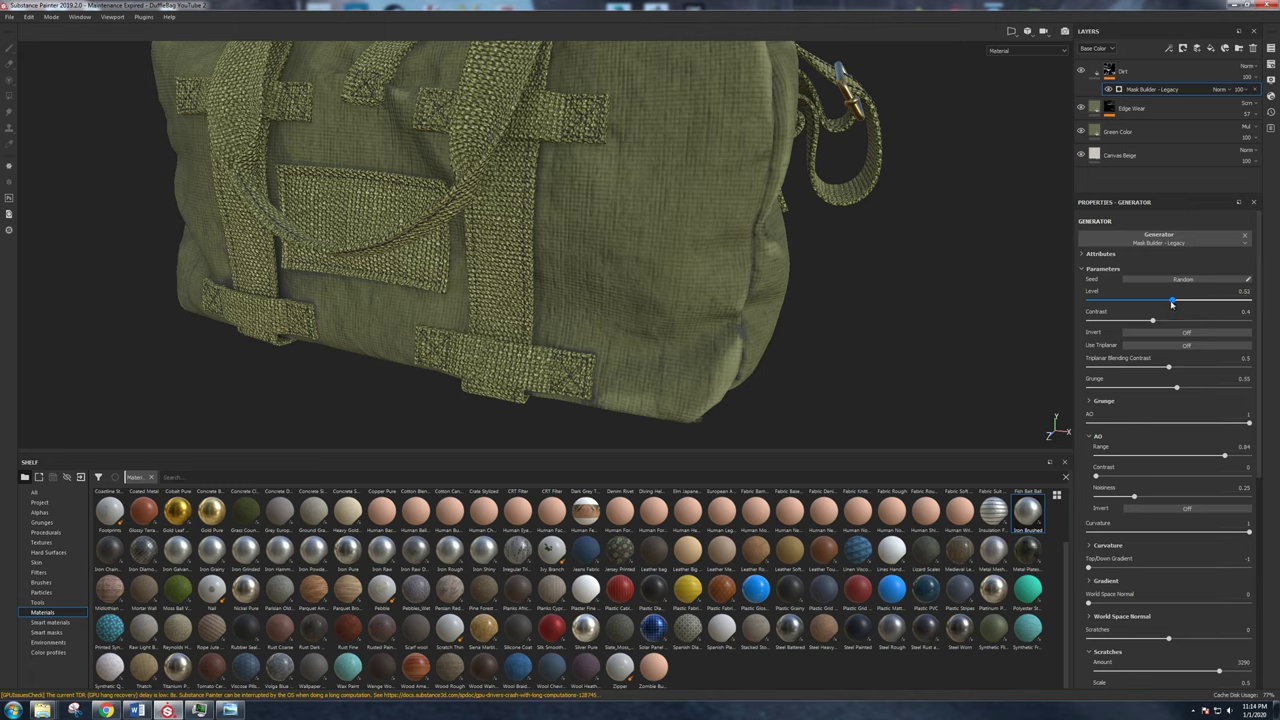
left_click_drag(1181, 455, 1222, 456)
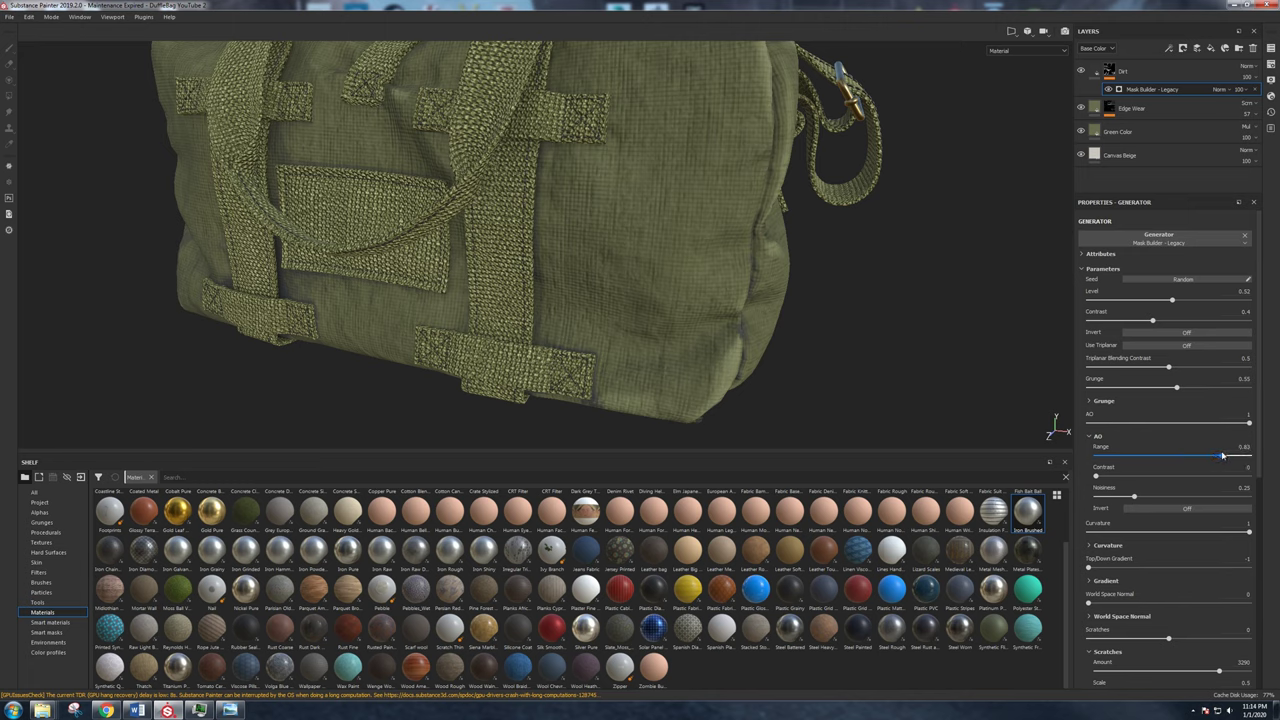
Change the Dirt layer's blending mode to Multiply and switch to the Paint tool to clear the wireframe.
left_click(1138, 73)
left_click(1248, 67)
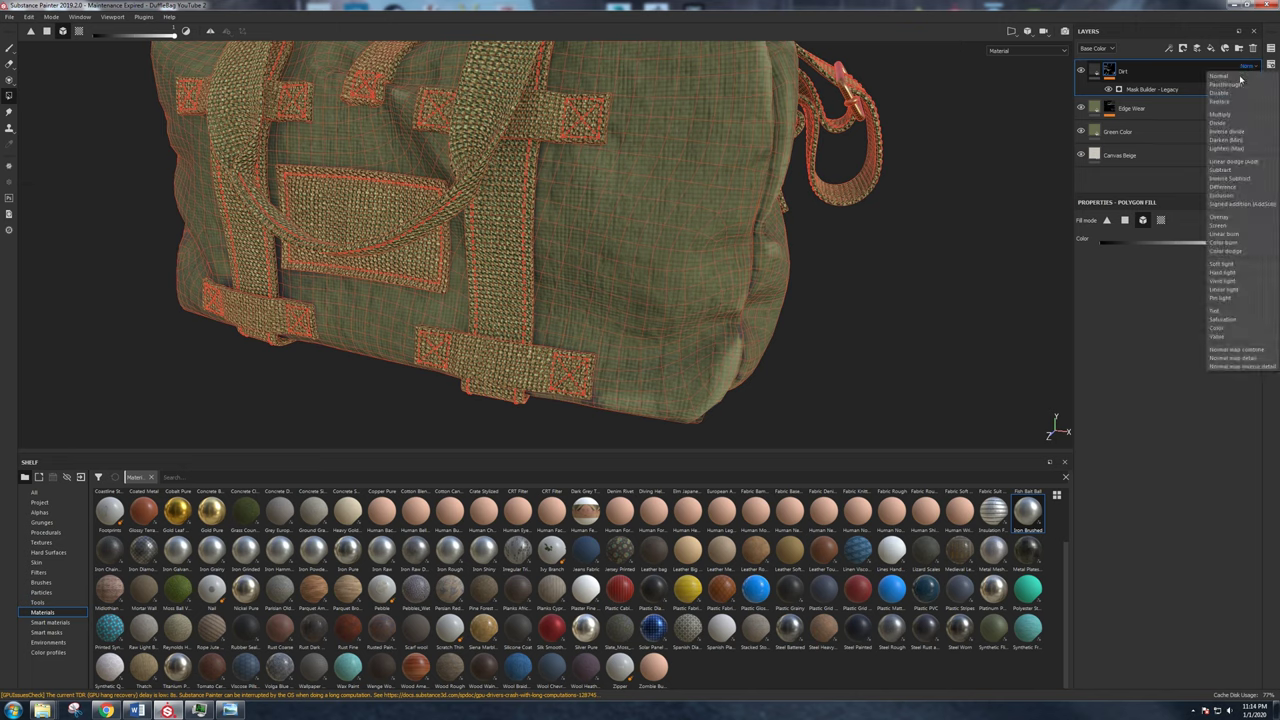
left_click(1220, 114)
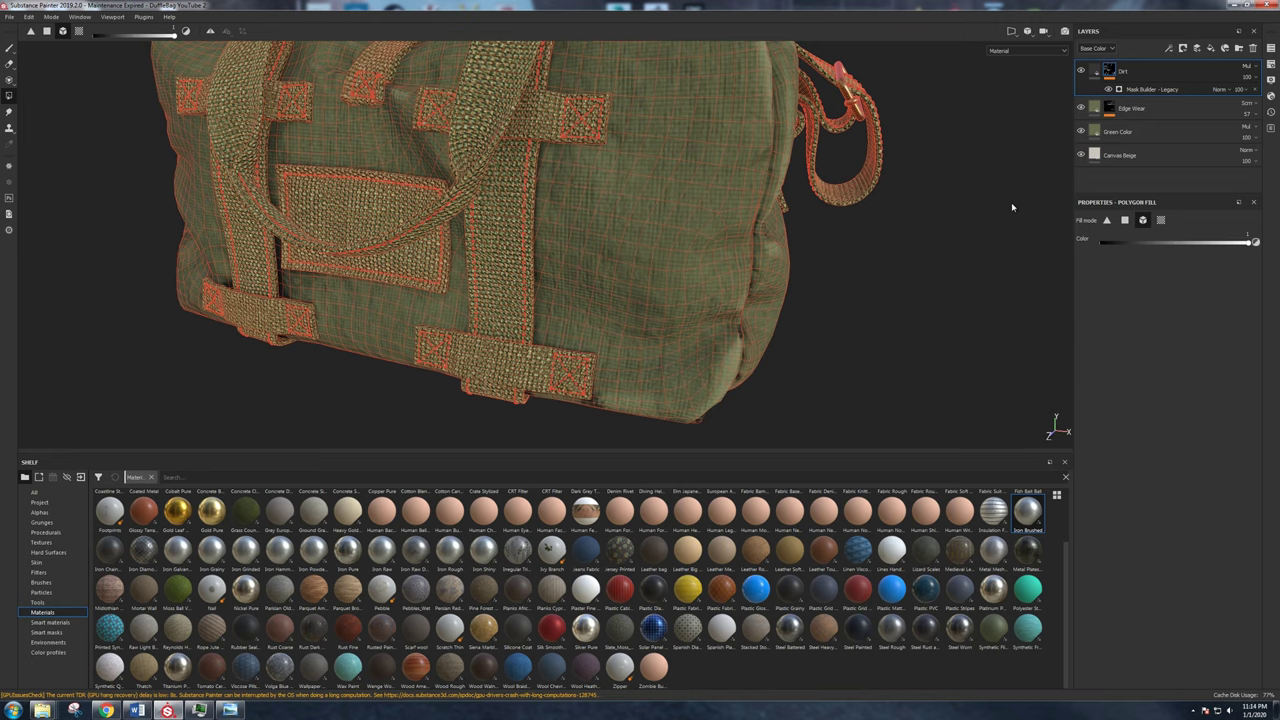
left_click(9, 48)
scroll(692, 363, "up", 1)
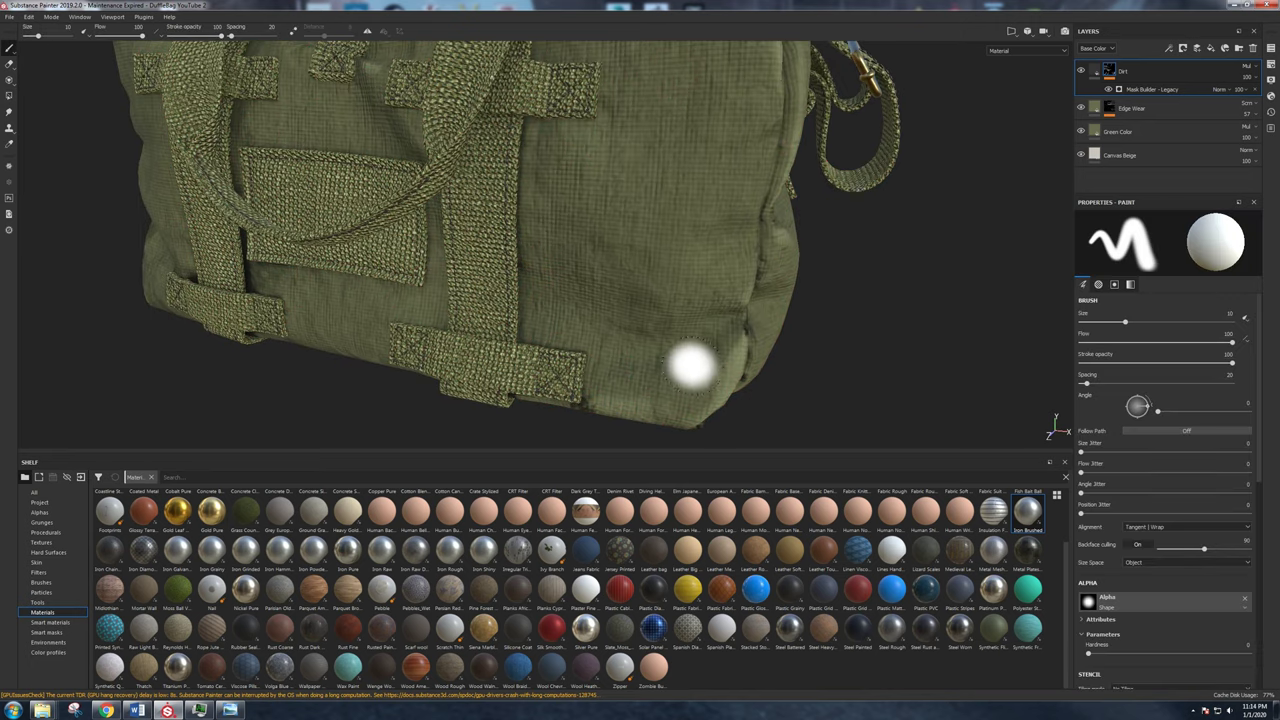
Set the Dirt generator's AO range to about 0.76 and turn on Use Triplanar.
left_click(1160, 89)
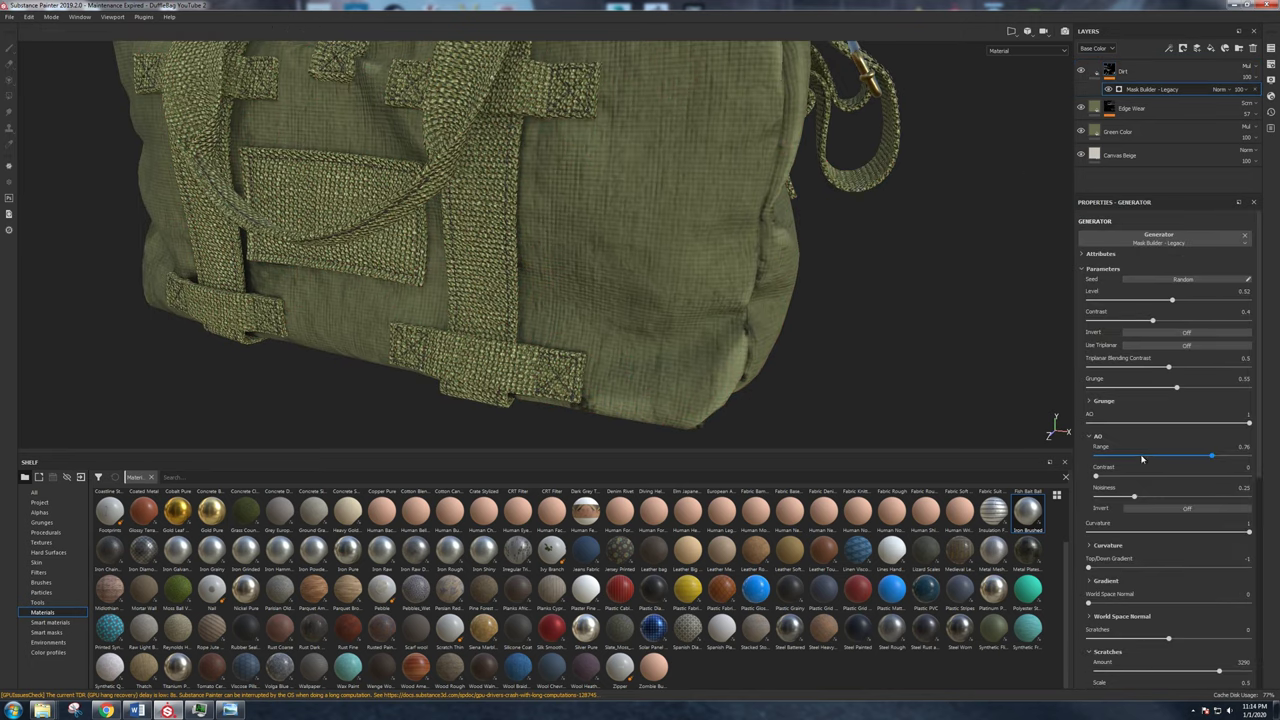
left_click(1156, 347)
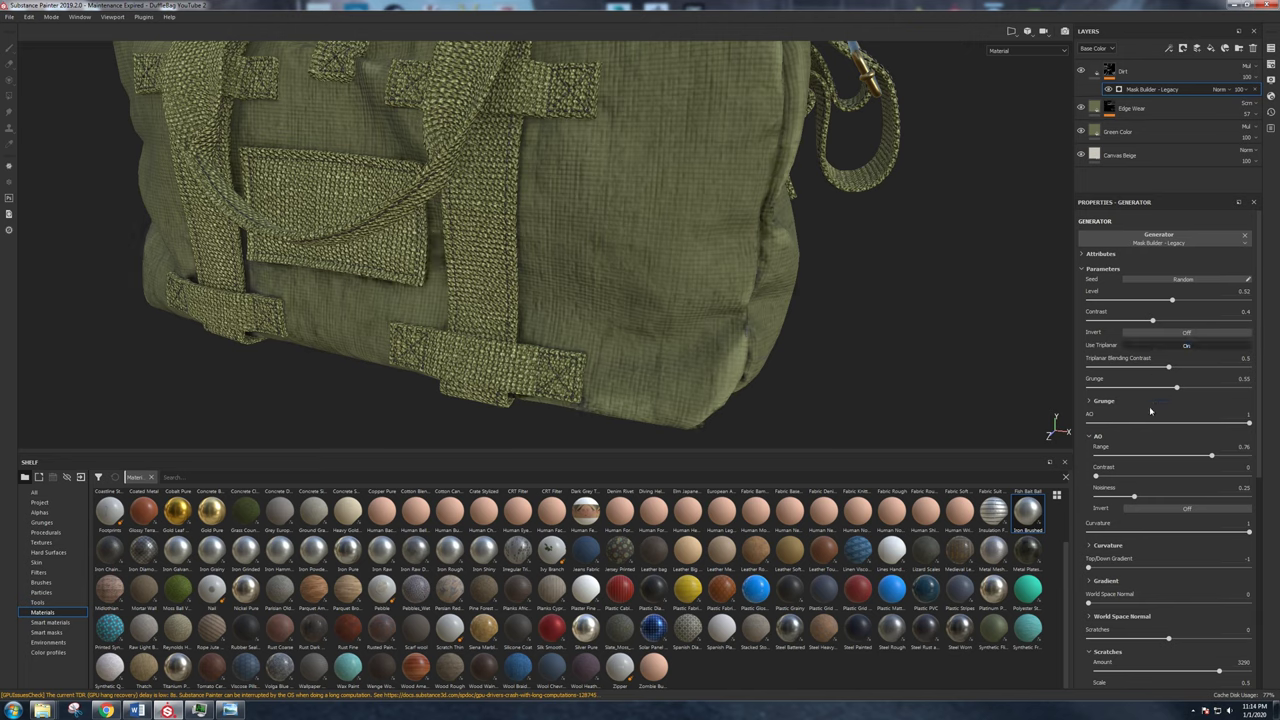
Try stronger dirt patches with the generator's grunge at about 0.94 and level at 0.82.
left_click_drag(1205, 389, 1233, 391)
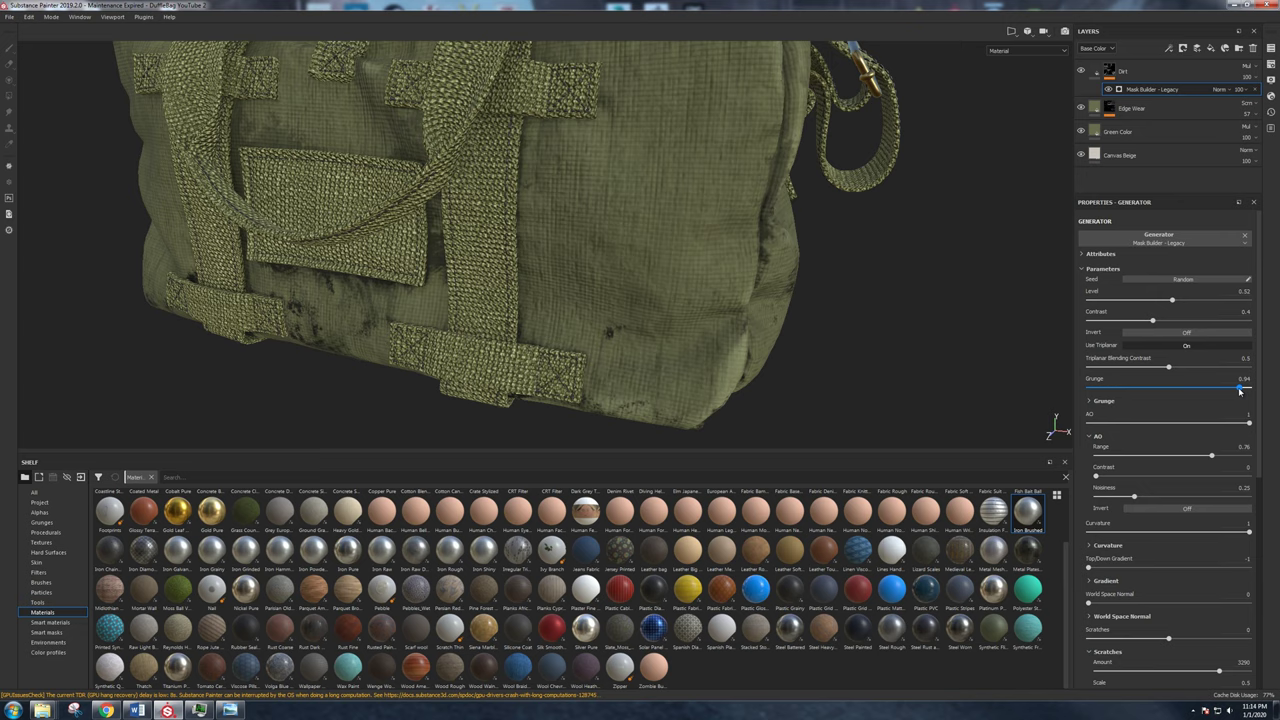
left_click(1207, 301)
scroll(671, 263, "down", 2)
left_click_drag(671, 263, 837, 277, "alt")
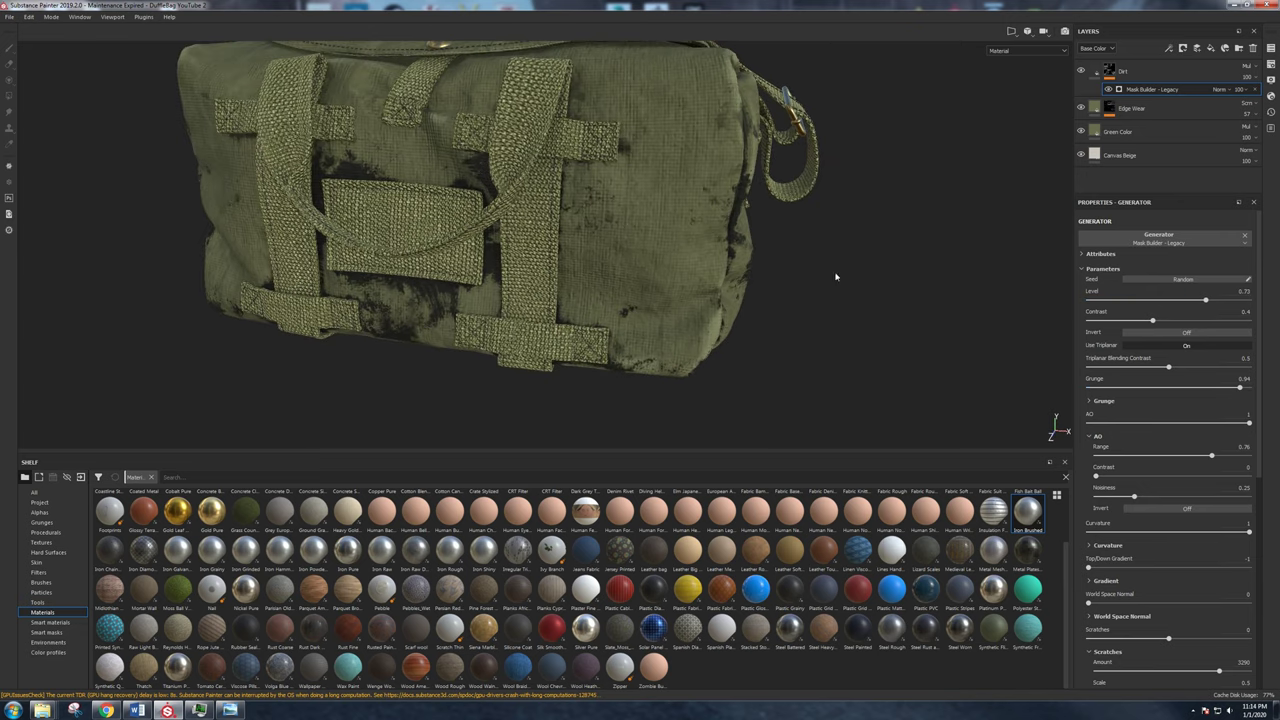
left_click_drag(1205, 300, 1219, 301)
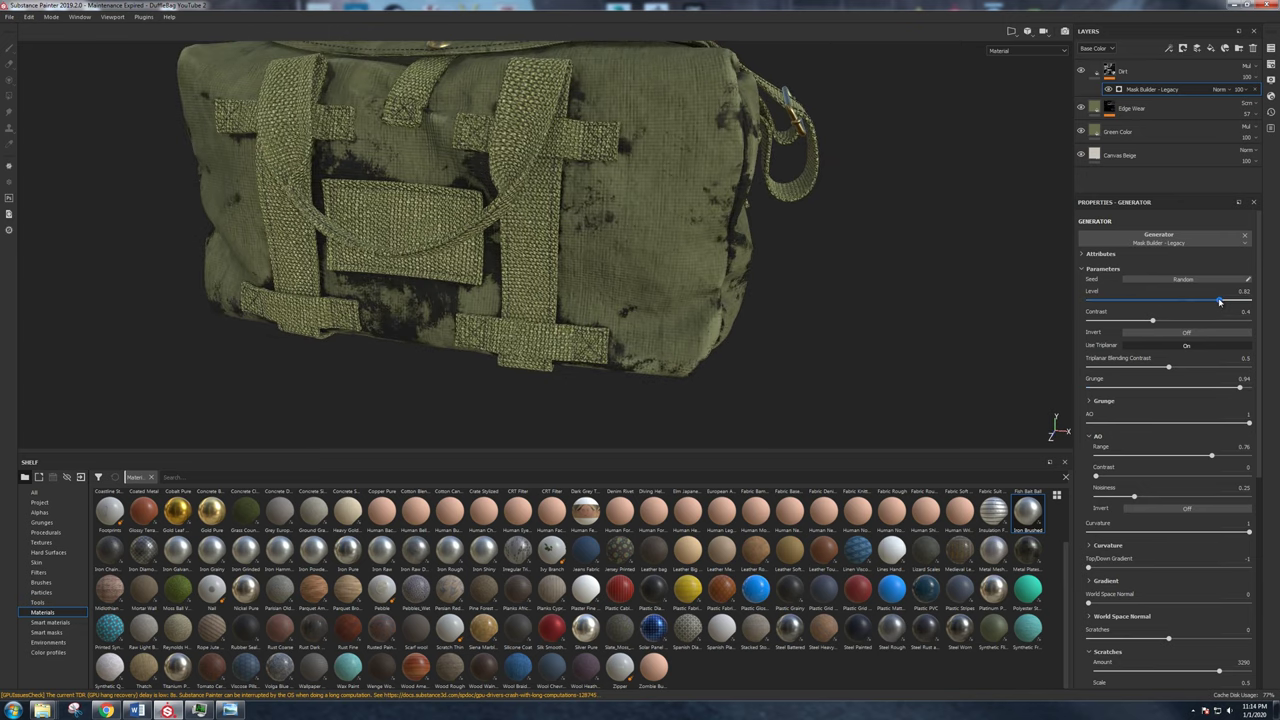
Compare the dirt pattern on the bag with Use Triplanar turned off and on again.
left_click(1186, 345)
left_click_drag(674, 237, 426, 160, "alt")
left_click_drag(336, 131, 448, 111, "alt")
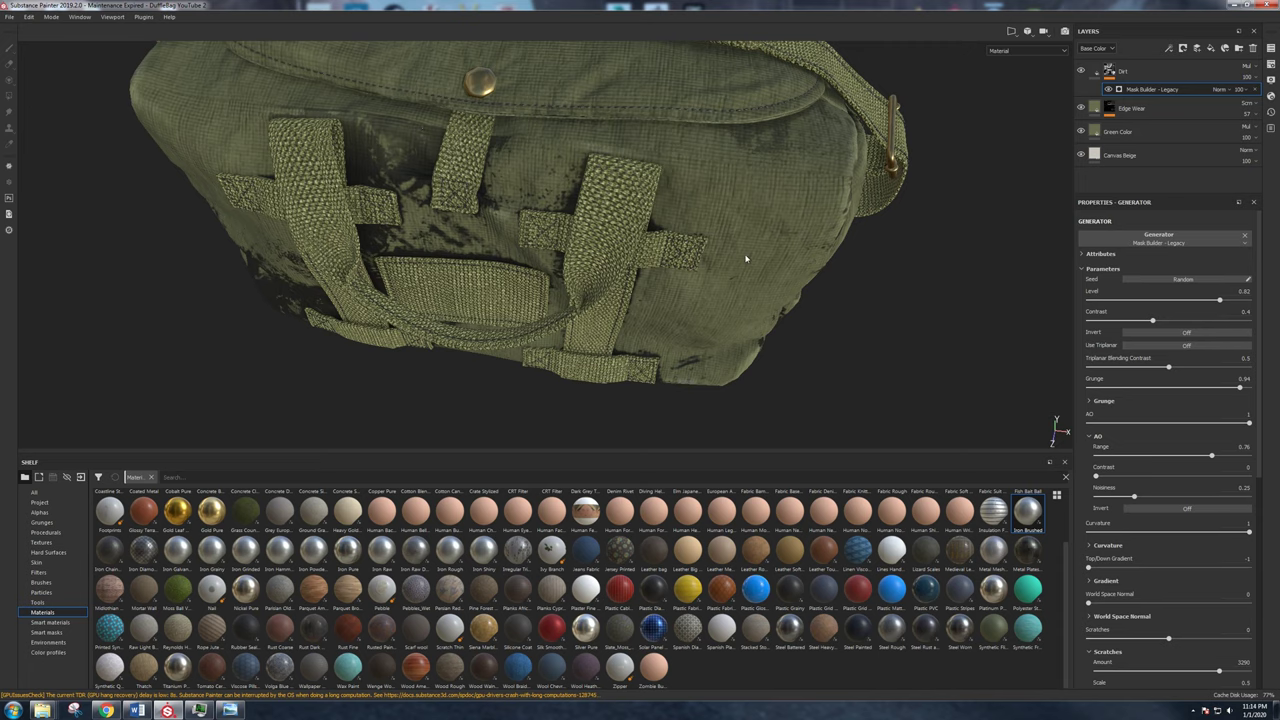
left_click(1183, 346)
left_click_drag(371, 124, 686, 219, "alt")
Lower the Dirt generator's grunge to about 0.18 and its level to about 0.58.
mouse_move(1194, 390)
left_mouse_down()
mouse_move(1103, 388)
mouse_move(1119, 391)
left_mouse_up()
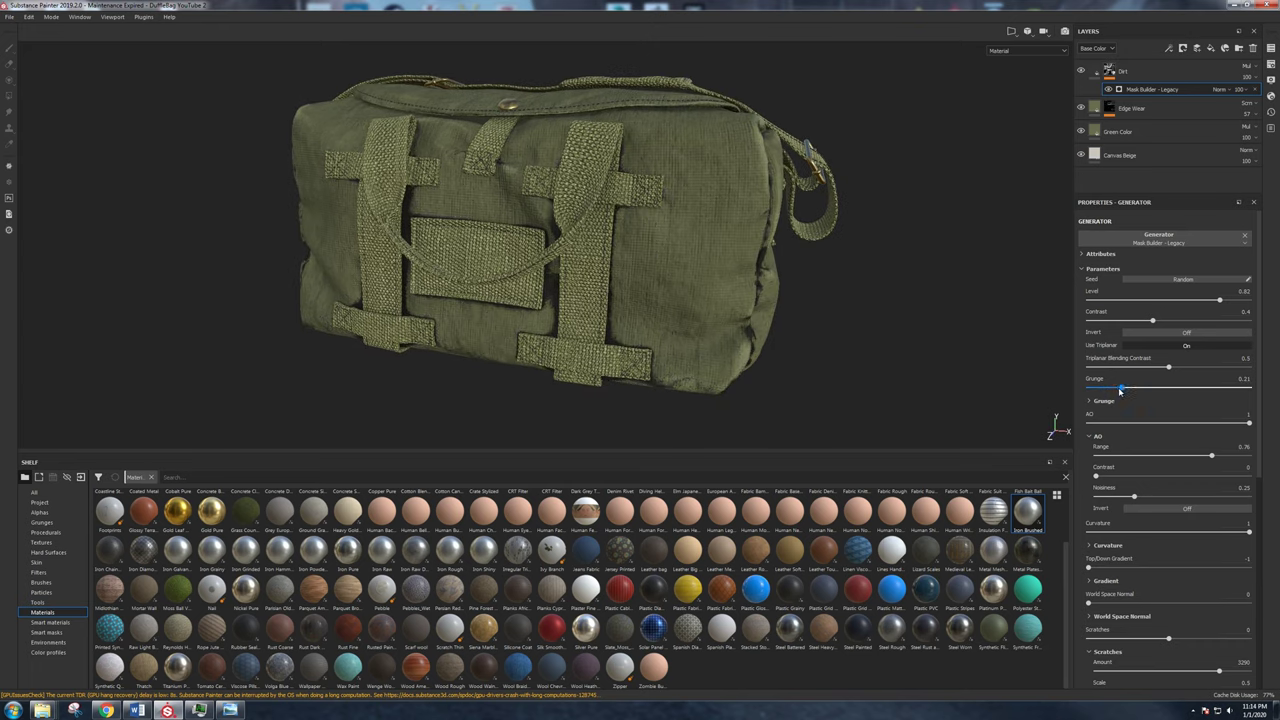
mouse_move(1219, 300)
left_mouse_down()
mouse_move(1169, 302)
mouse_move(1182, 302)
left_mouse_up()
scroll(711, 289, "up", 3)
left_click_drag(960, 312, 720, 226, "alt")
Lower the Dirt layer's opacity to 41 and change its base color to a muted dark olive.
left_click(1252, 77)
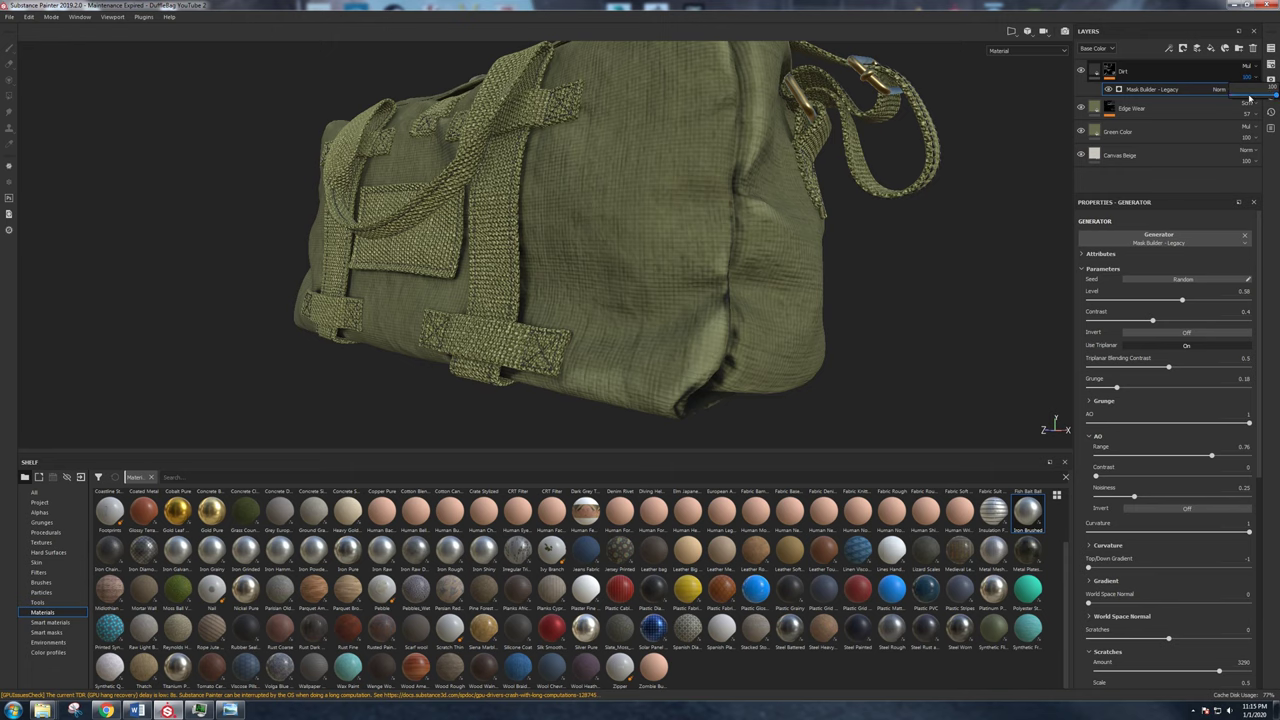
left_click(1249, 96)
left_click(1094, 71)
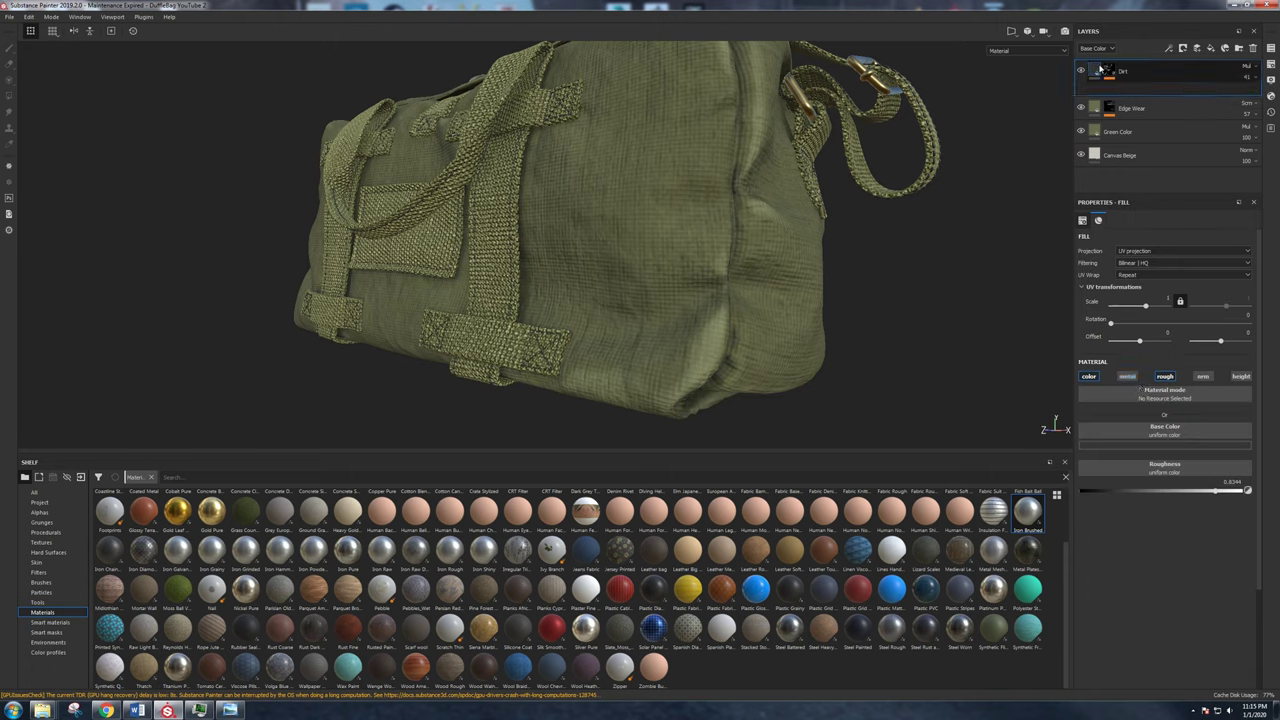
left_click(1136, 446)
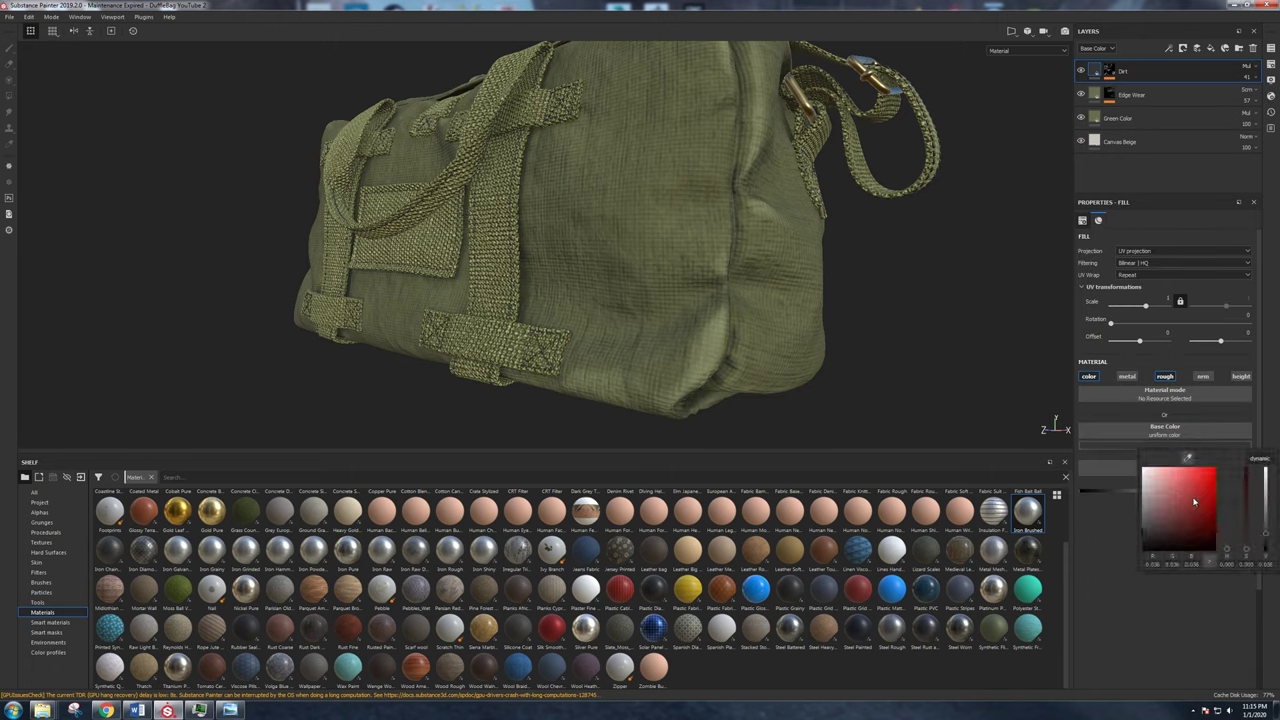
left_click_drag(1225, 523, 1228, 538)
left_click(1156, 525)
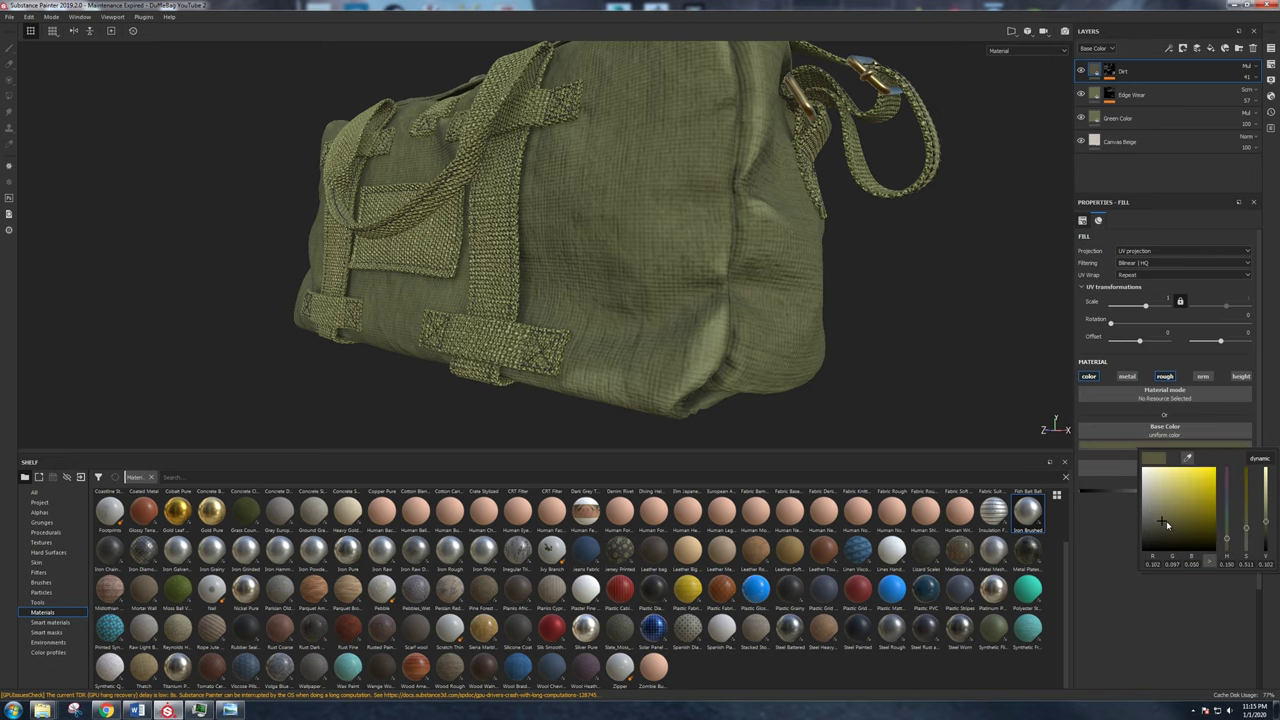
mouse_move(590, 282)
left_mouse_down("alt")
mouse_move(765, 285)
mouse_move(828, 312)
left_mouse_up("alt")
Raise the level of the Dirt layer's Mask Builder generator and set the layer's opacity to 68.
left_click(1109, 71)
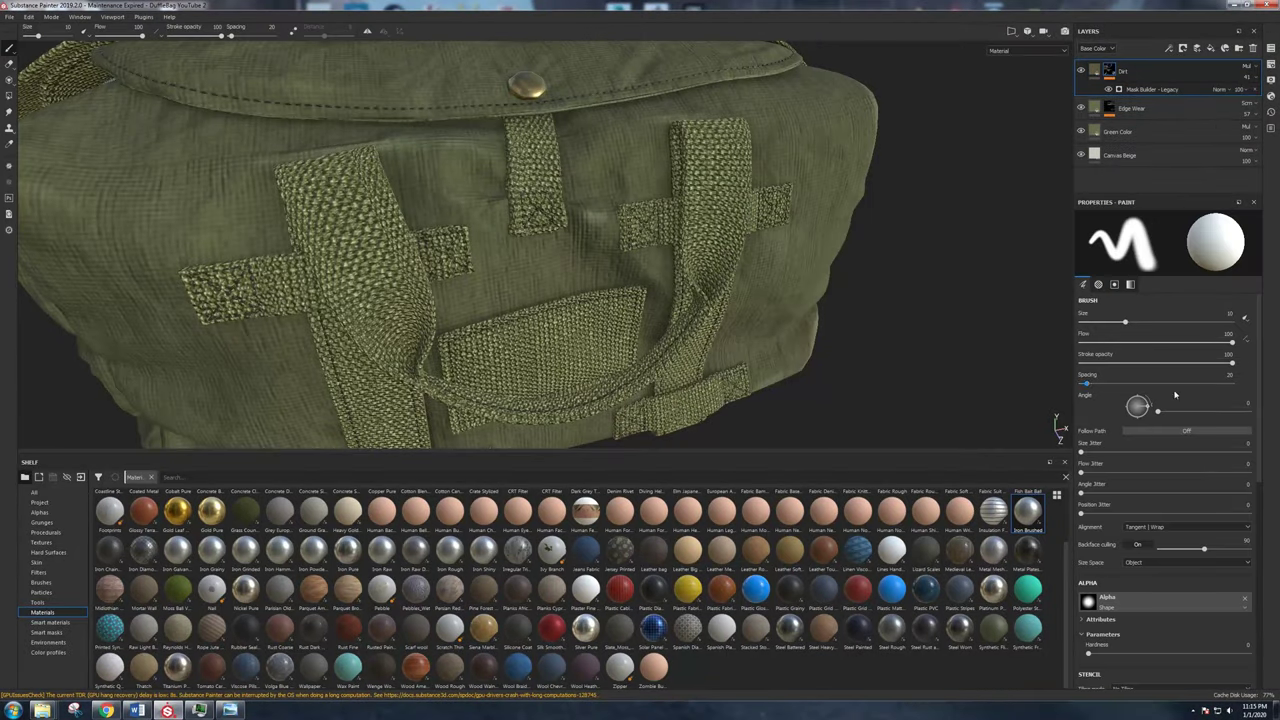
left_click(1152, 89)
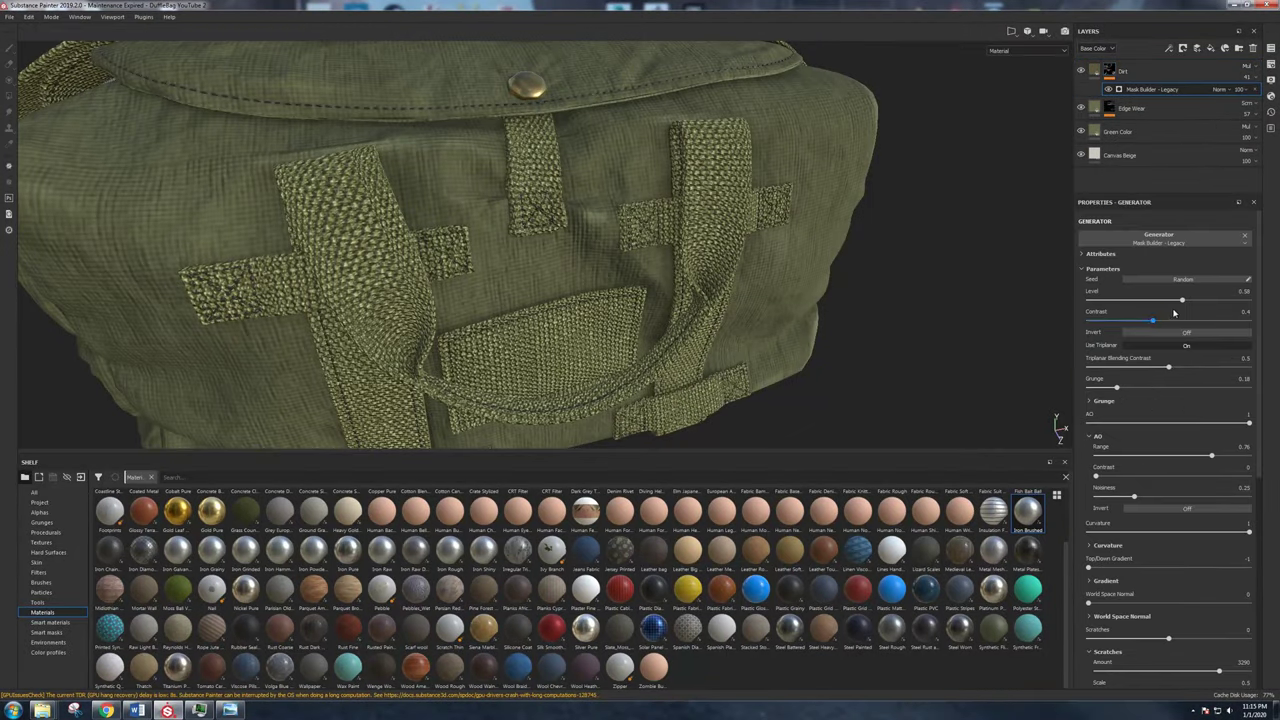
left_click_drag(1210, 304, 1208, 302)
left_click_drag(488, 319, 584, 268, "alt")
left_click(1248, 77)
left_click_drag(1252, 95, 1270, 99)
left_click_drag(765, 182, 703, 188, "alt")
Set the Edge Wear layer's opacity to 69 and its Curvature generator's Global Balance to 0.07.
left_click(1137, 113)
left_click(1109, 113)
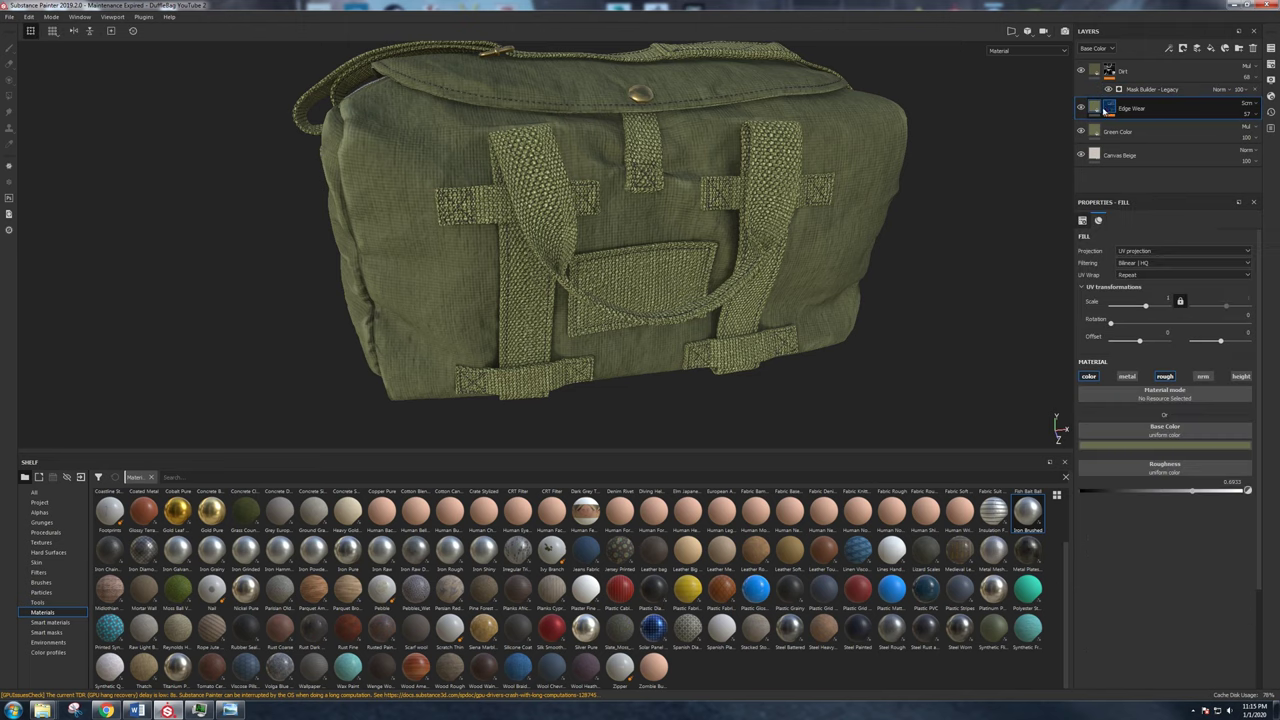
left_click(1140, 127)
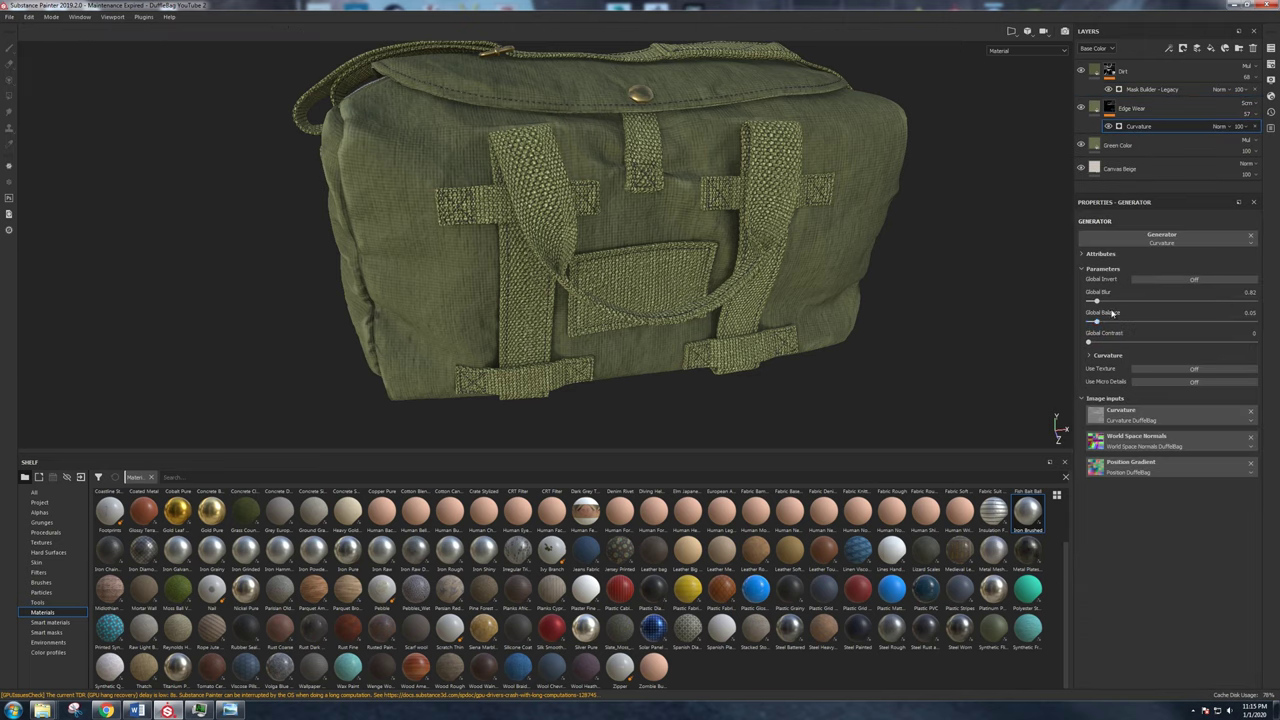
left_click(1116, 322)
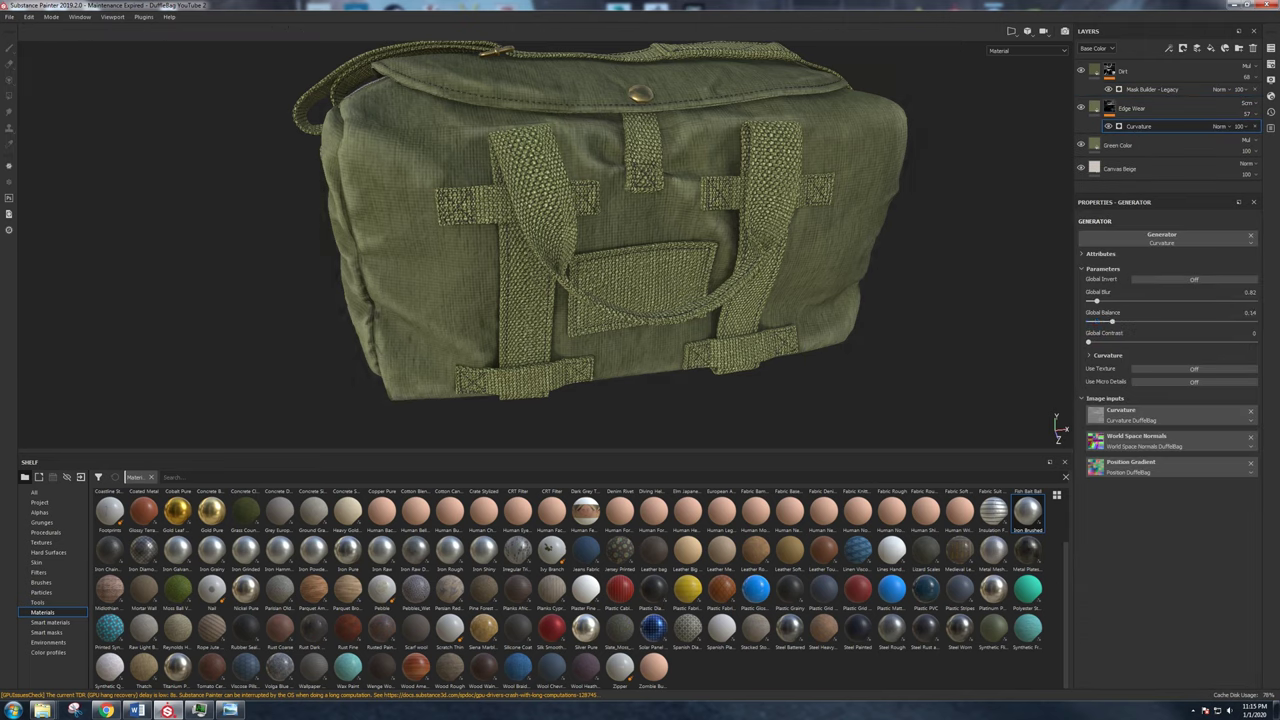
left_click(1252, 115)
left_click_drag(1255, 132, 1261, 132)
left_click(1100, 322)
Copy the Dirt layer from the bag body's texture set and paste it above Cotton Canvas Washed Out in the handles' texture set.
scroll(729, 266, "down", 4)
left_click_drag(729, 266, 697, 135, "alt")
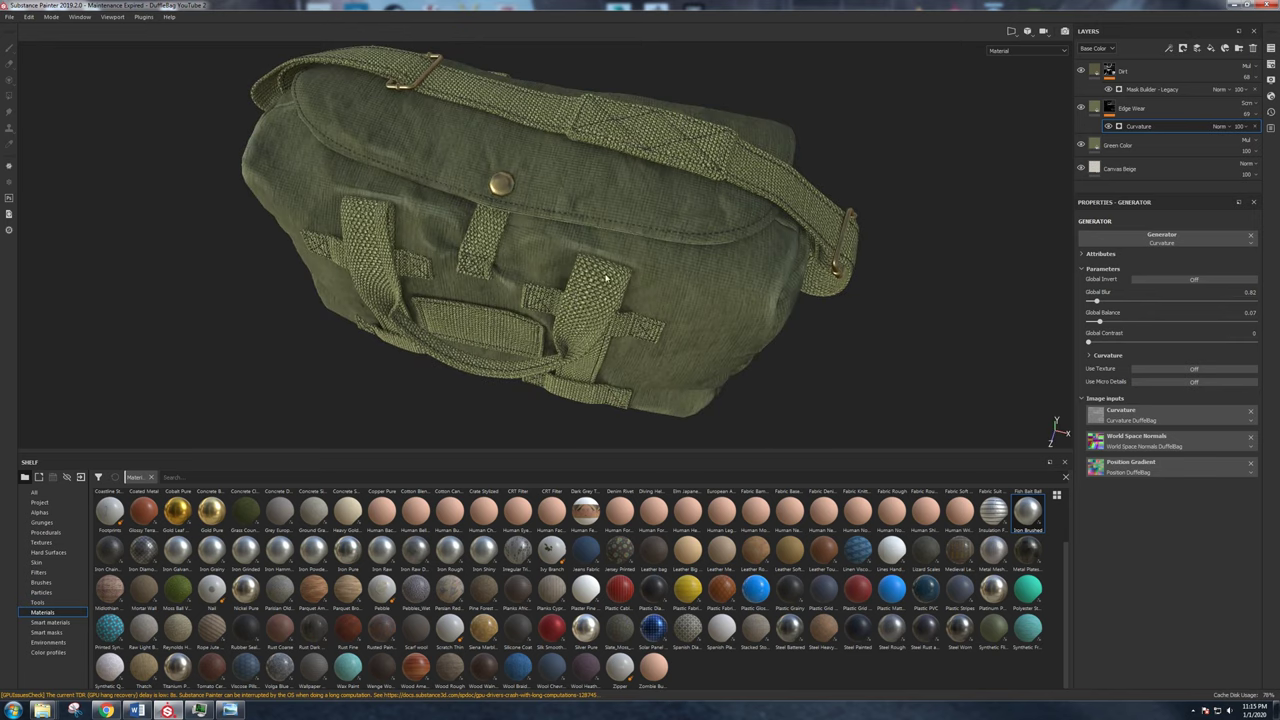
left_click_drag(603, 287, 671, 233, "alt")
right_click(673, 233, "ctrl+alt")
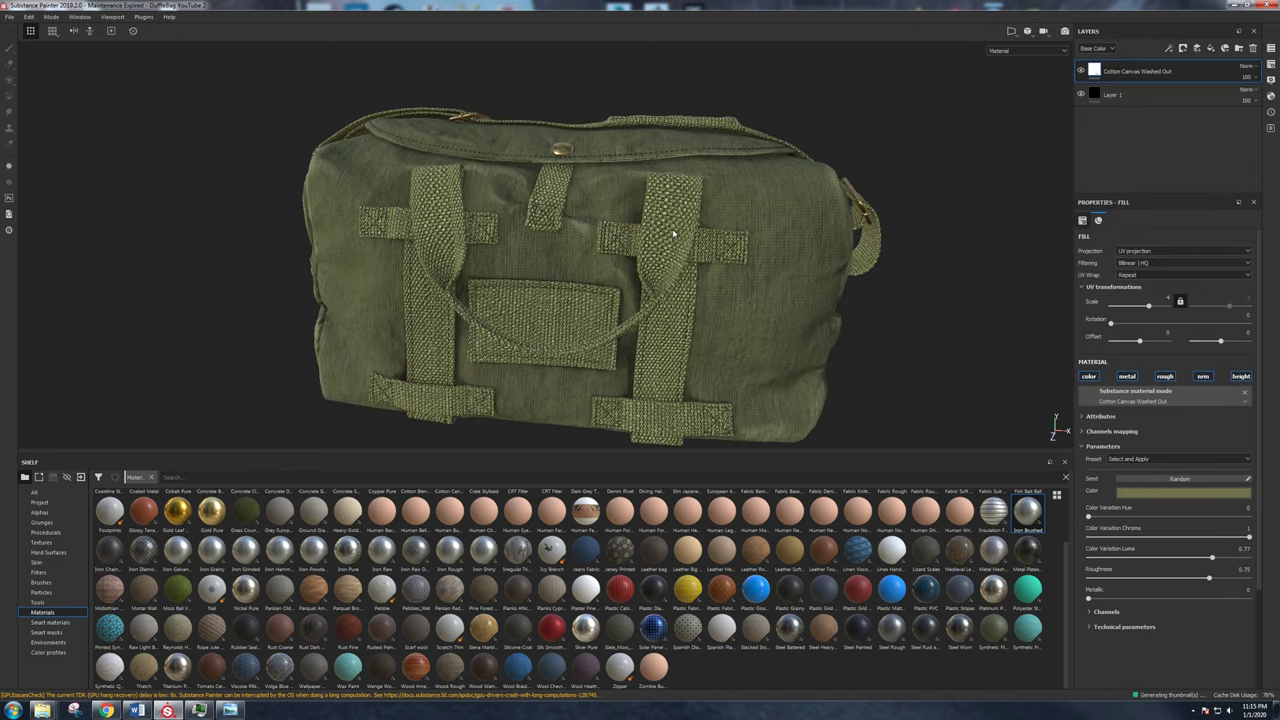
right_click(765, 212, "ctrl+alt")
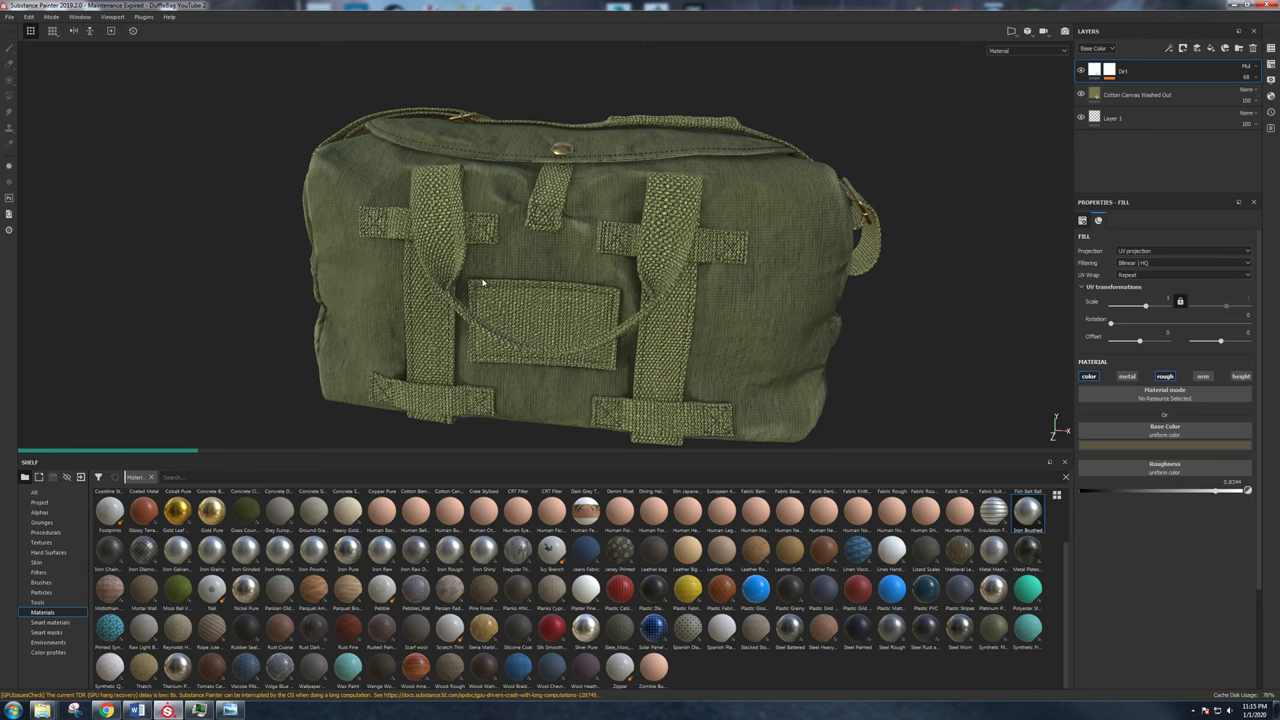
Compare the handle straps up close with the Dirt layer hidden and shown again.
right_click_drag(655, 313, 850, 240, "alt")
left_click_drag(850, 240, 803, 287, "alt")
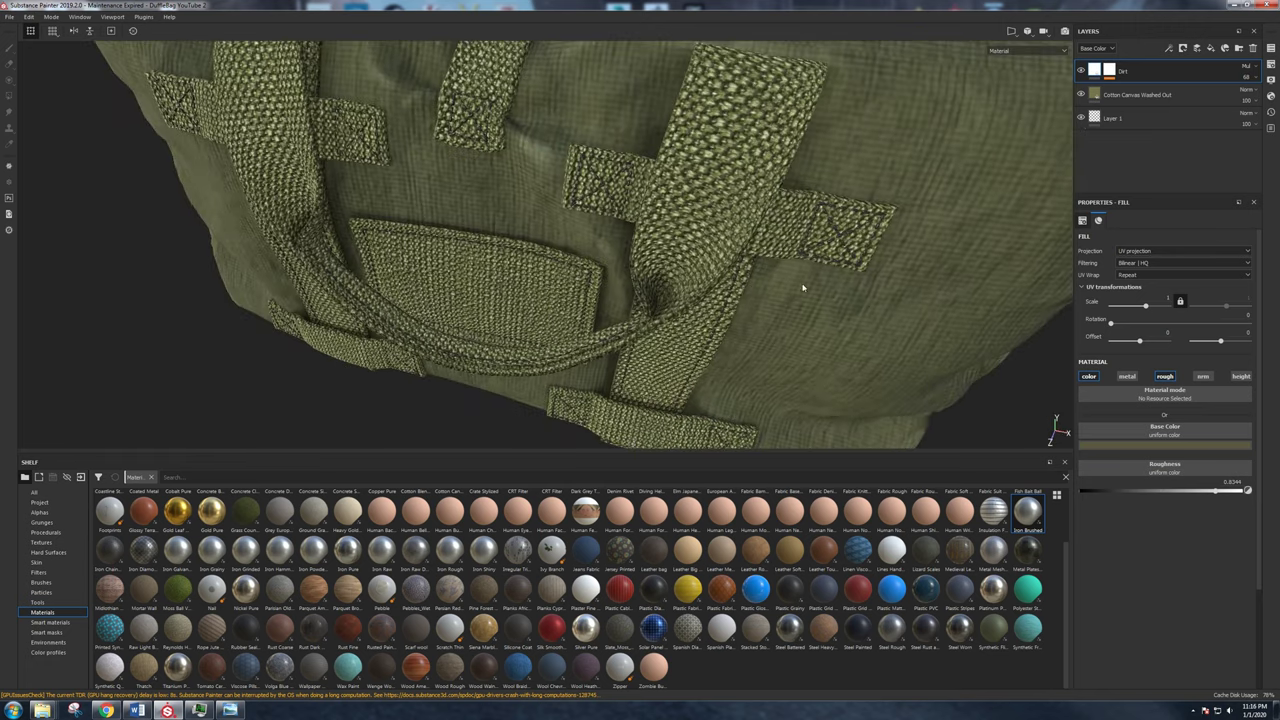
left_click(1082, 73)
left_click(1082, 73)
right_click_drag(850, 180, 680, 251, "alt")
left_click_drag(680, 251, 728, 144, "alt")
right_click_drag(728, 144, 812, 162, "alt")
left_click_drag(812, 162, 736, 249, "alt")
left_click_drag(785, 213, 748, 198, "alt")
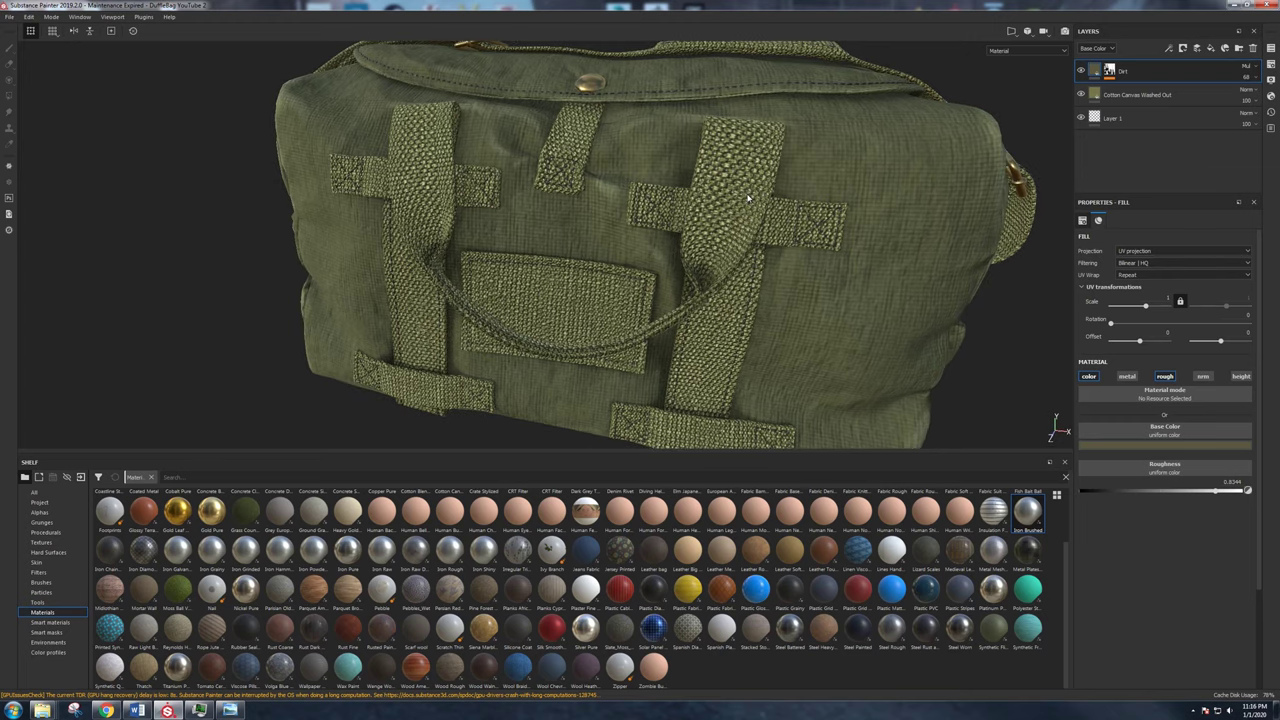
Copy the bag body's Edge Wear layer into the handles' texture set, placing it between Dirt and Cotton Canvas Washed Out.
left_click(1120, 99)
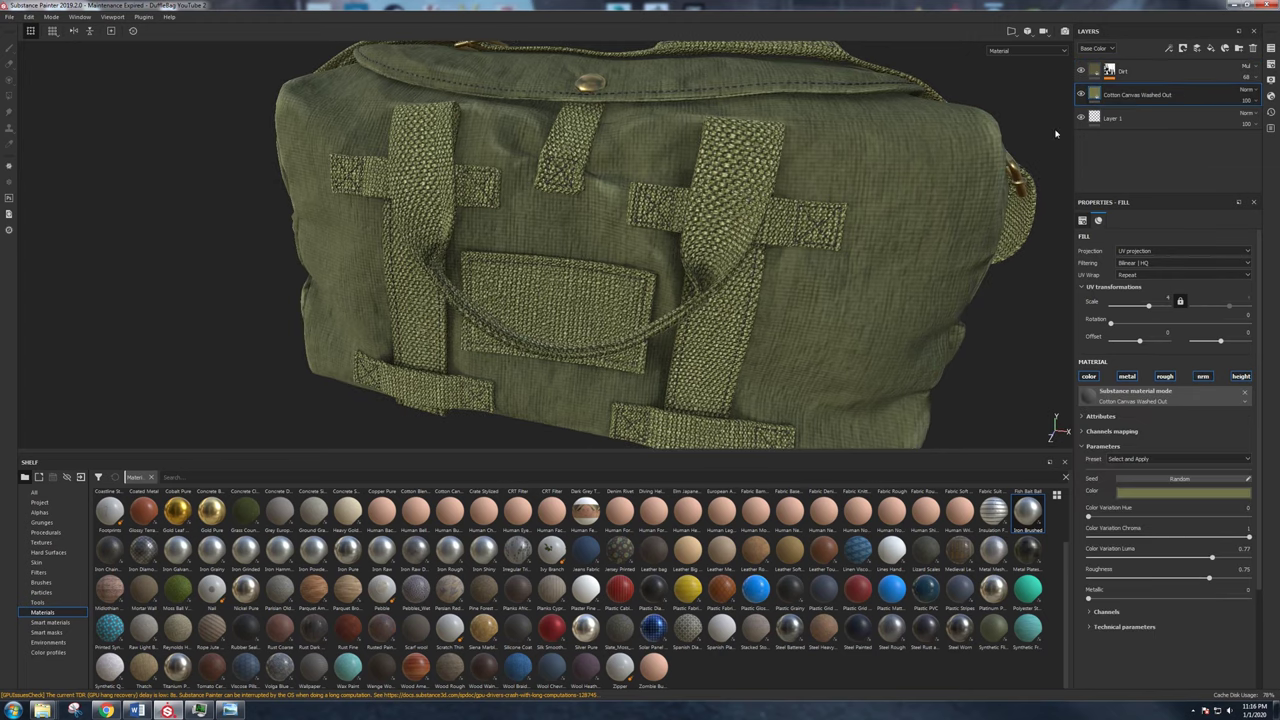
right_click(895, 190, "ctrl+alt")
left_click(1104, 111)
left_click(1140, 95)
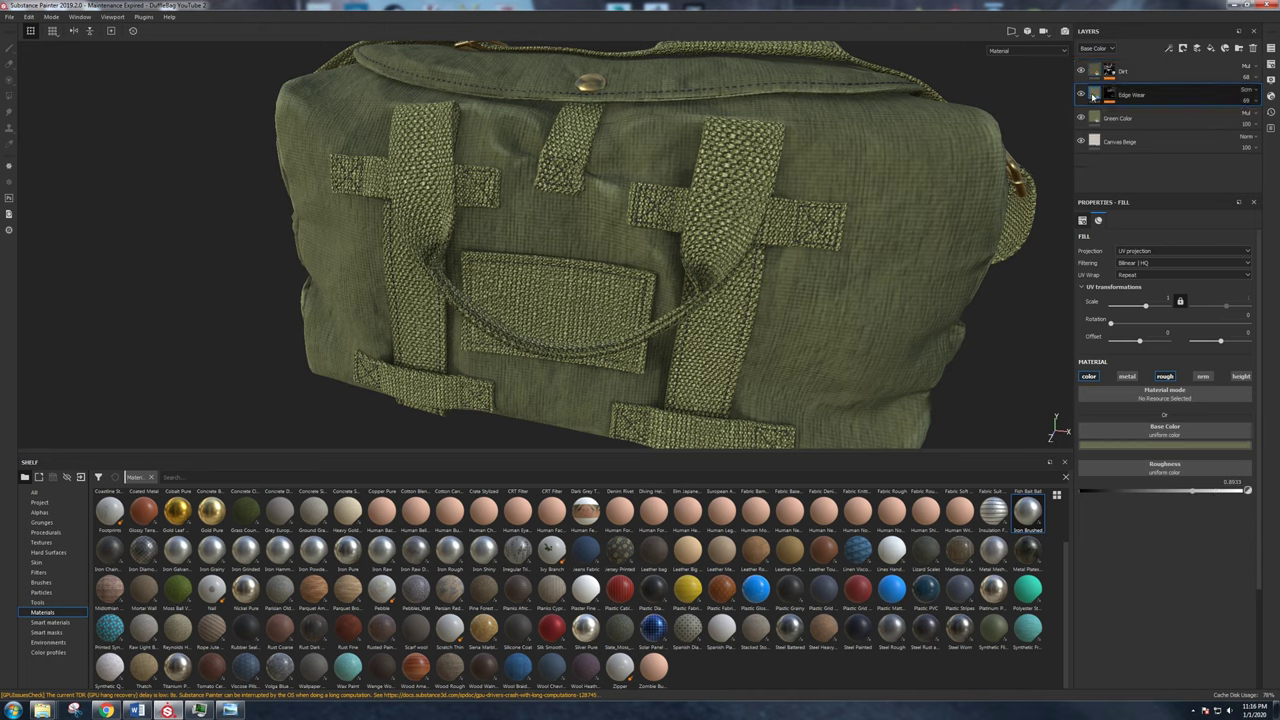
double_click(1159, 95)
left_click(1149, 146)
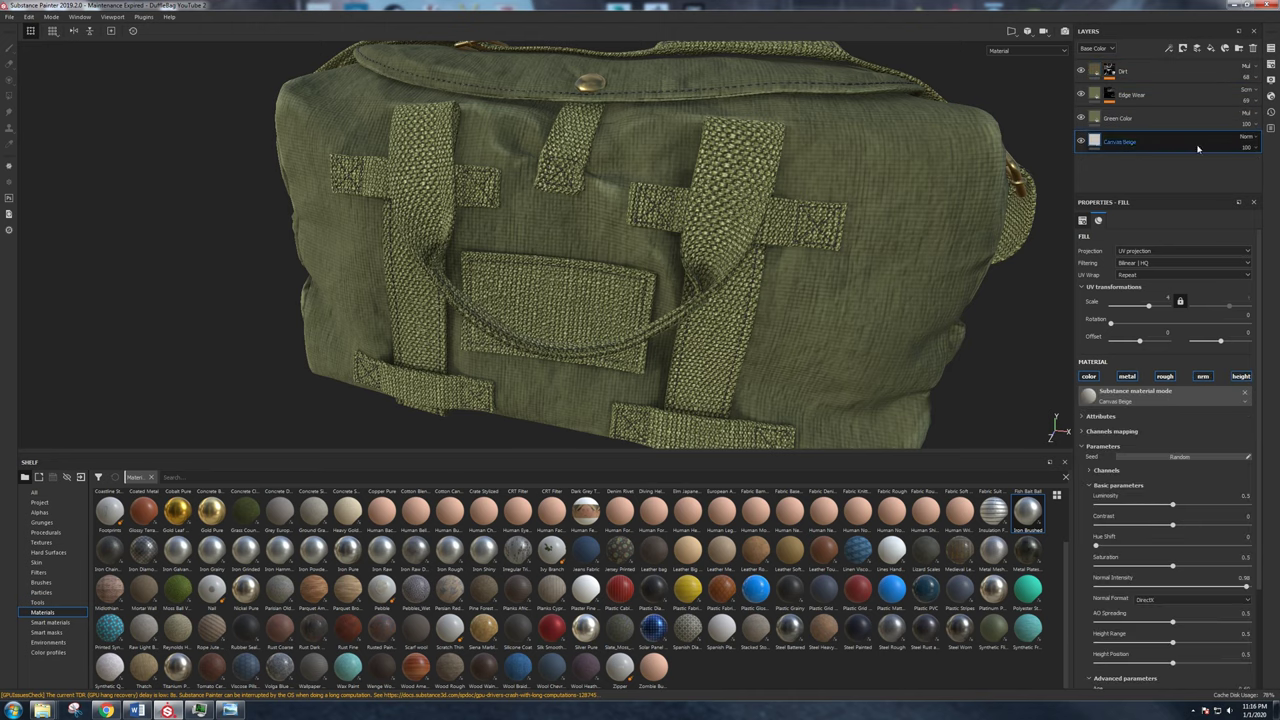
double_click(1154, 95)
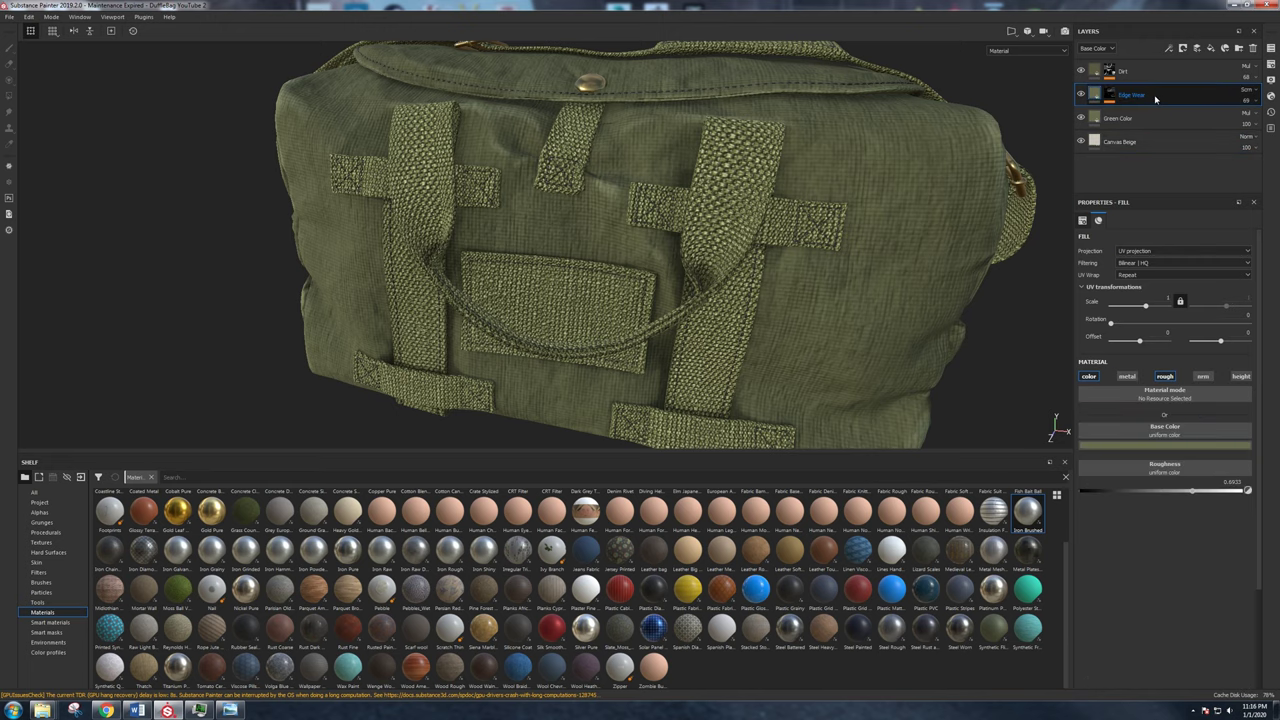
left_click(929, 152)
right_click(757, 163, "ctrl+alt")
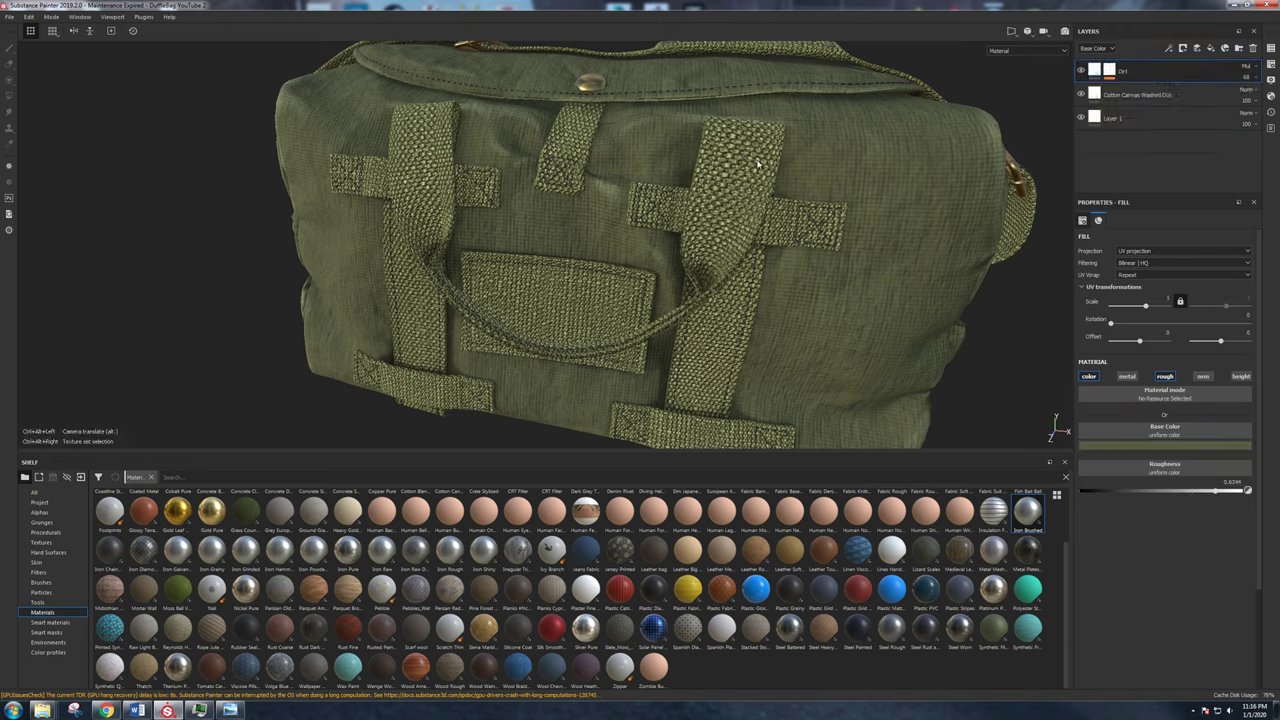
left_click_drag(1152, 74, 1150, 107)
Compare the handle straps with the Dirt and Edge Wear layers each hidden and shown again.
right_click_drag(701, 233, 655, 240, "alt")
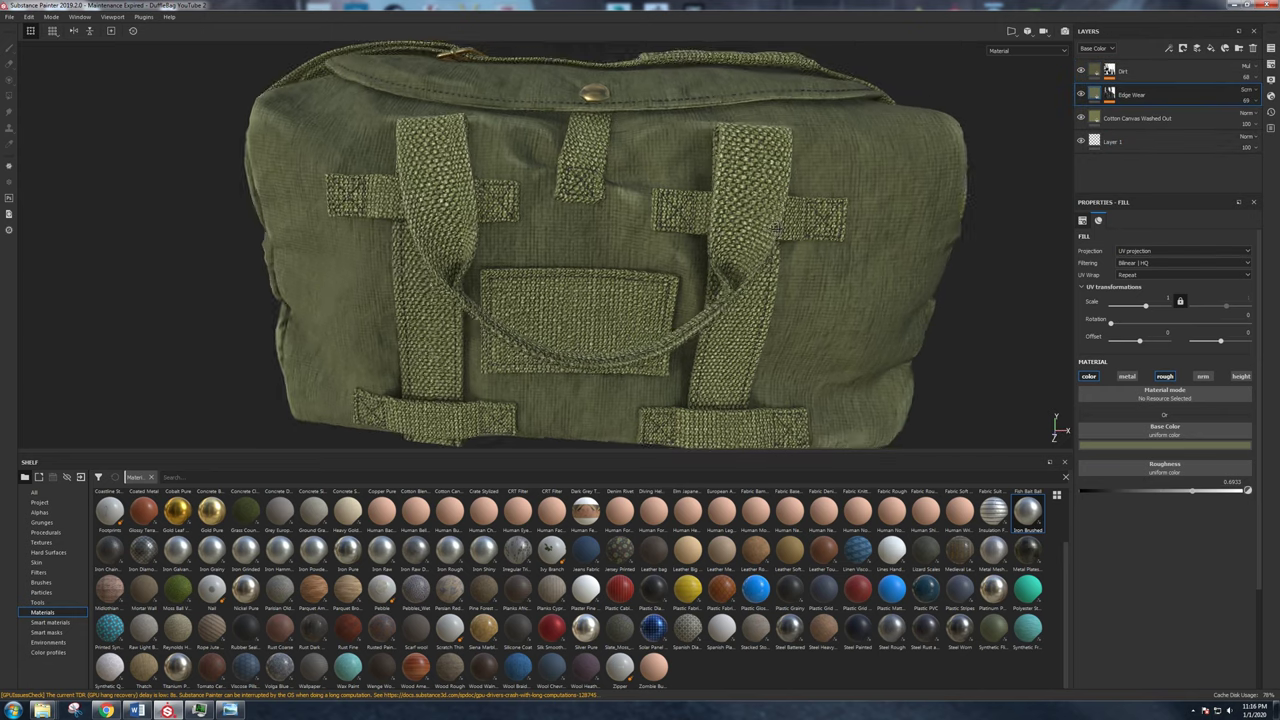
left_click_drag(655, 240, 668, 238, "alt")
left_click(1082, 71)
left_click(1081, 71)
left_click(1081, 71)
left_click(1081, 71)
left_click(1081, 94)
left_click(1081, 95)
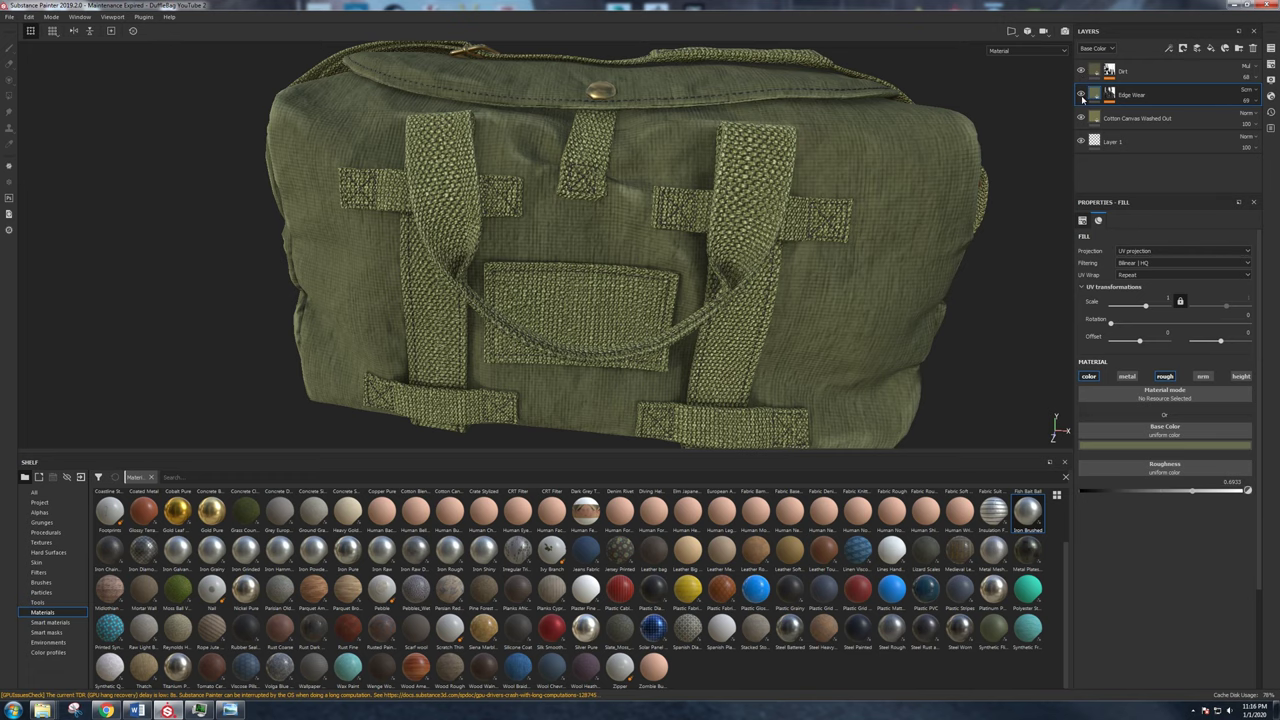
Raise the handles' Edge Wear opacity to 100 and check the straps with the layer hidden and shown.
left_click(1116, 94)
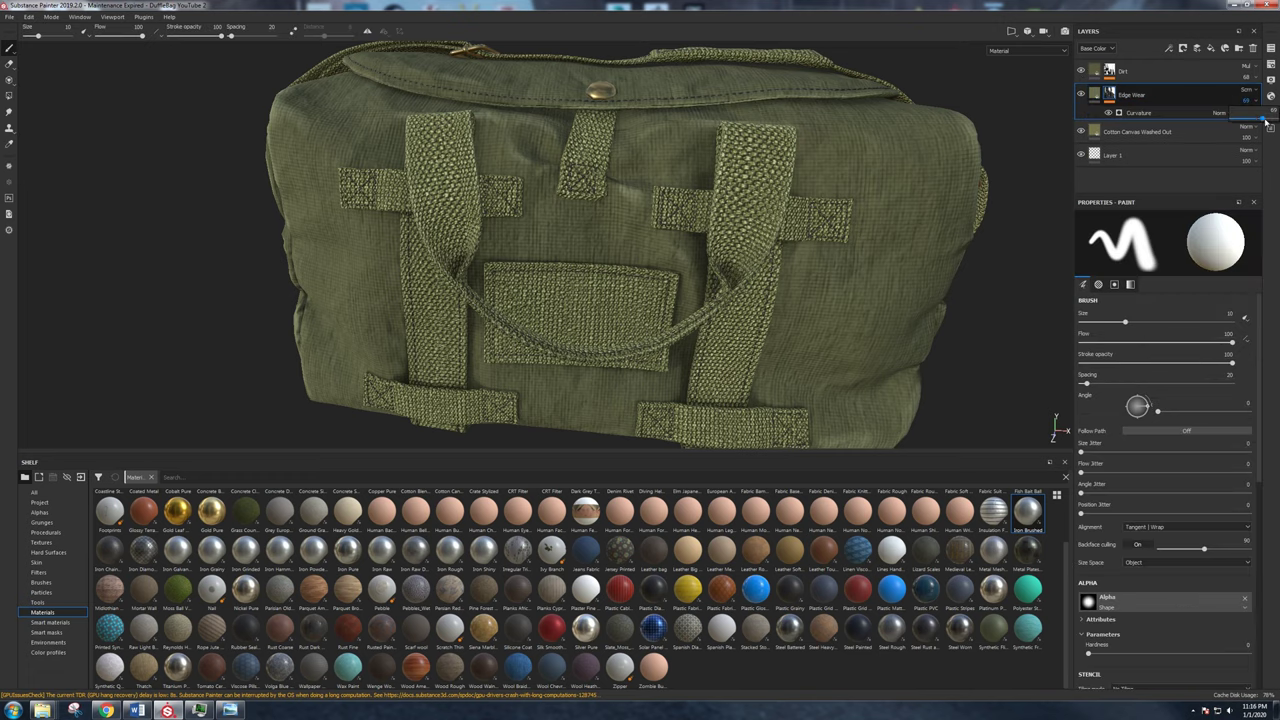
left_click_drag(1263, 119, 1277, 118)
scroll(814, 208, "up", 3)
left_click_drag(814, 208, 751, 194, "alt")
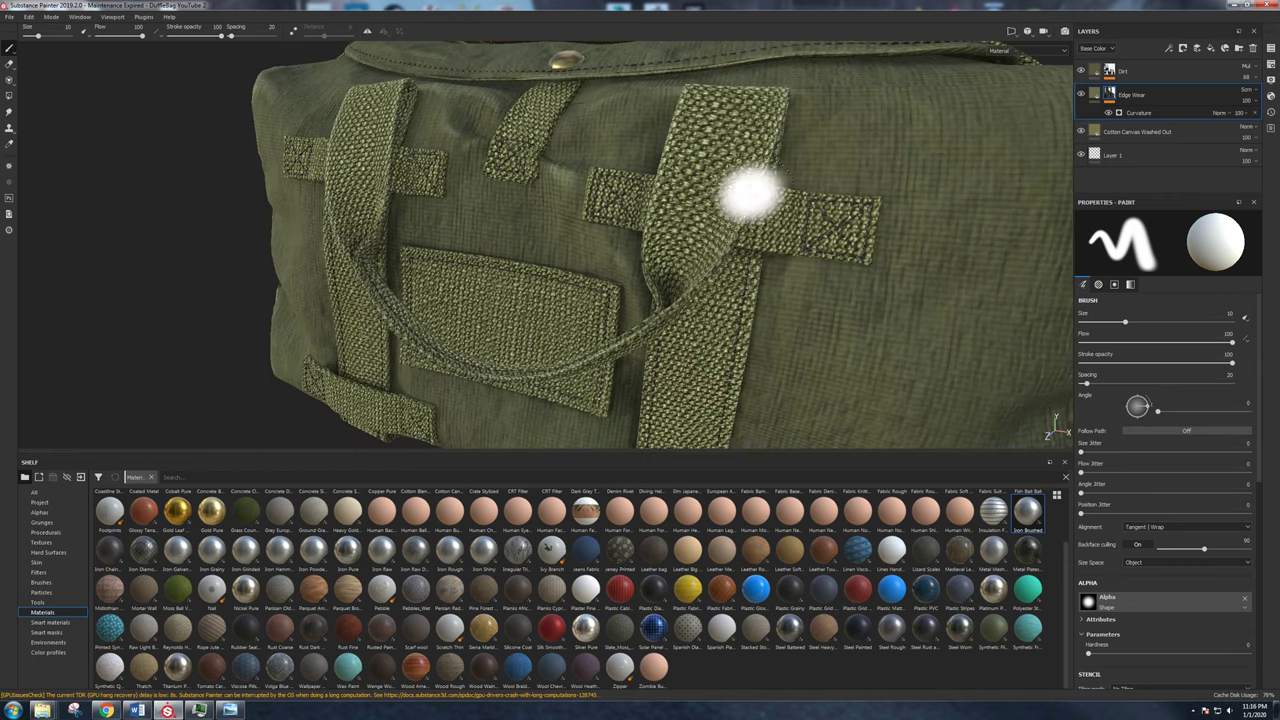
left_click(1080, 95)
left_click(1080, 95)
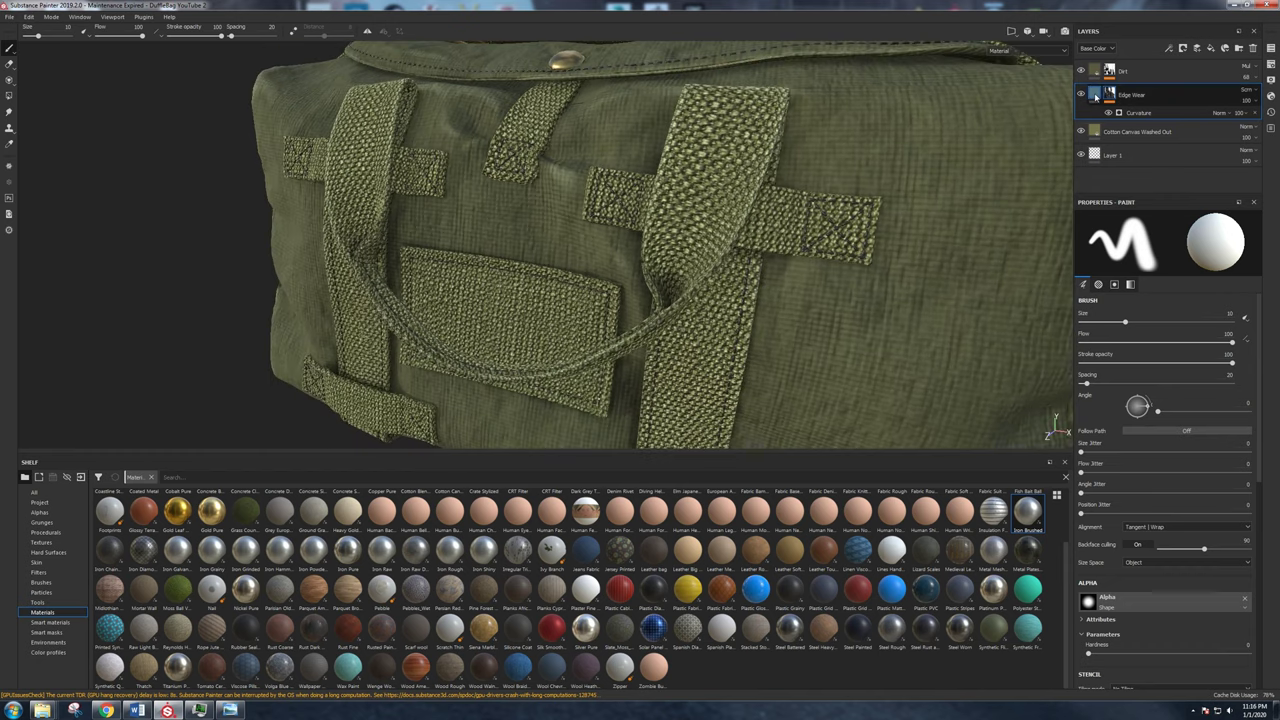
Change the handles' Edge Wear base color to a lighter, paler olive.
left_click(1095, 94)
left_click(1167, 448)
left_click_drag(1158, 514, 1154, 508)
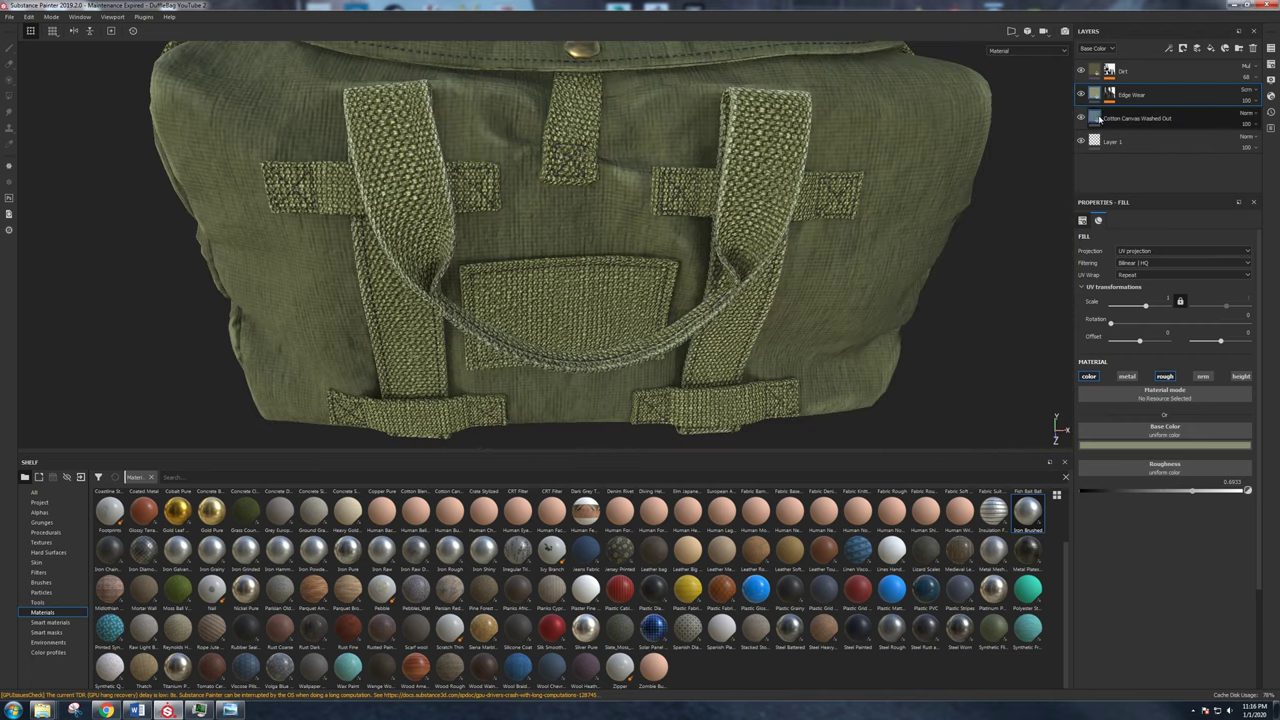
Examine the lightened strap edges from several angles and display the Edge Wear mask in black and white.
left_click(1109, 94)
scroll(586, 202, "down", 3)
left_click_drag(586, 202, 580, 206, "alt")
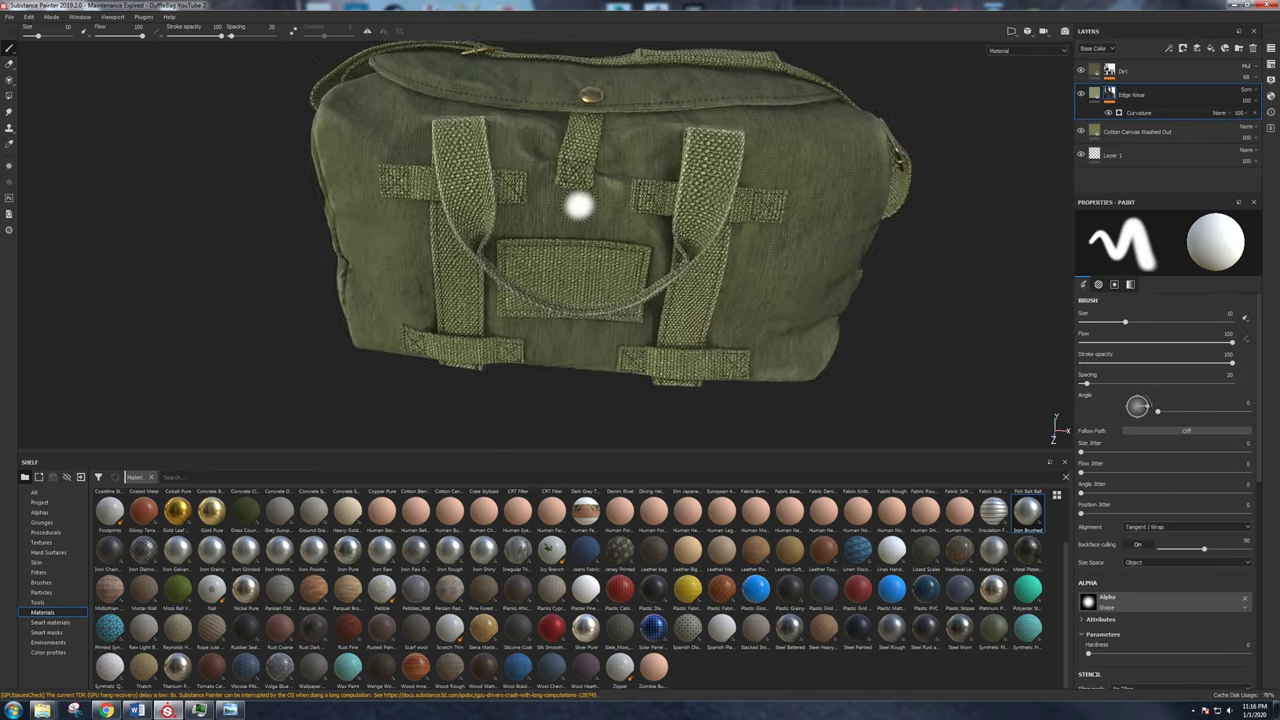
right_click_drag(580, 206, 691, 206, "alt")
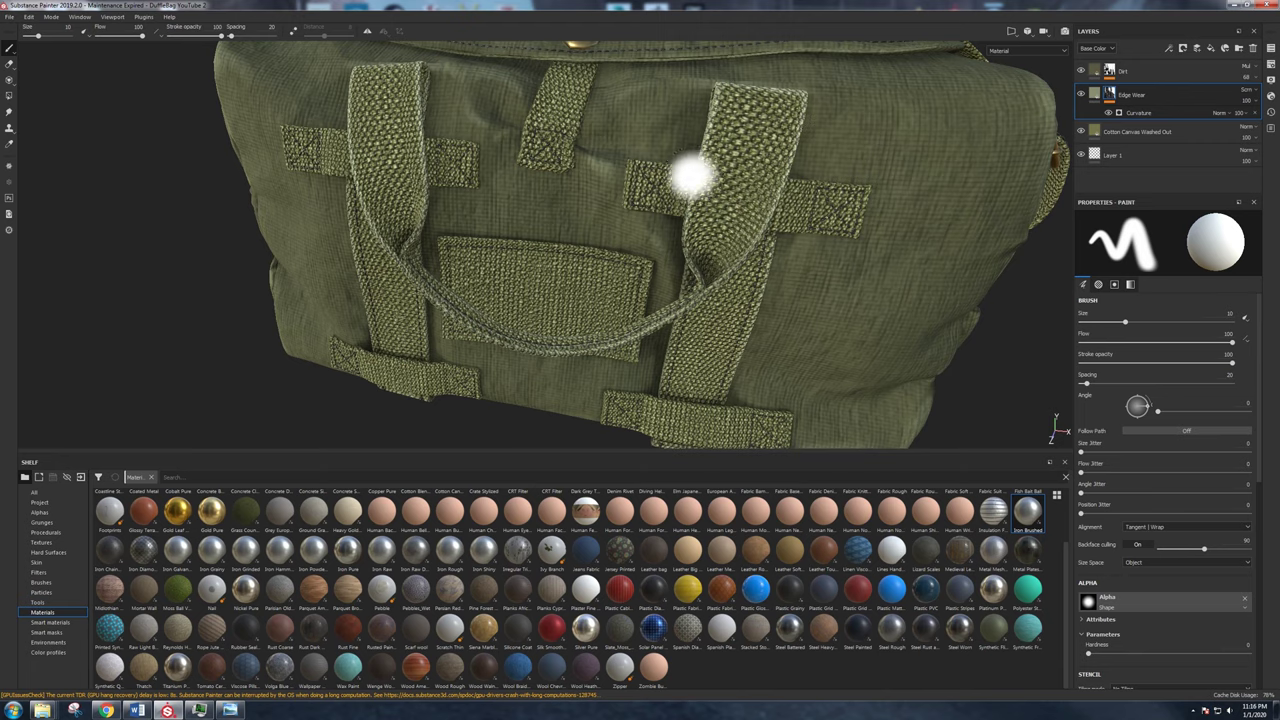
left_click_drag(527, 200, 595, 238, "alt")
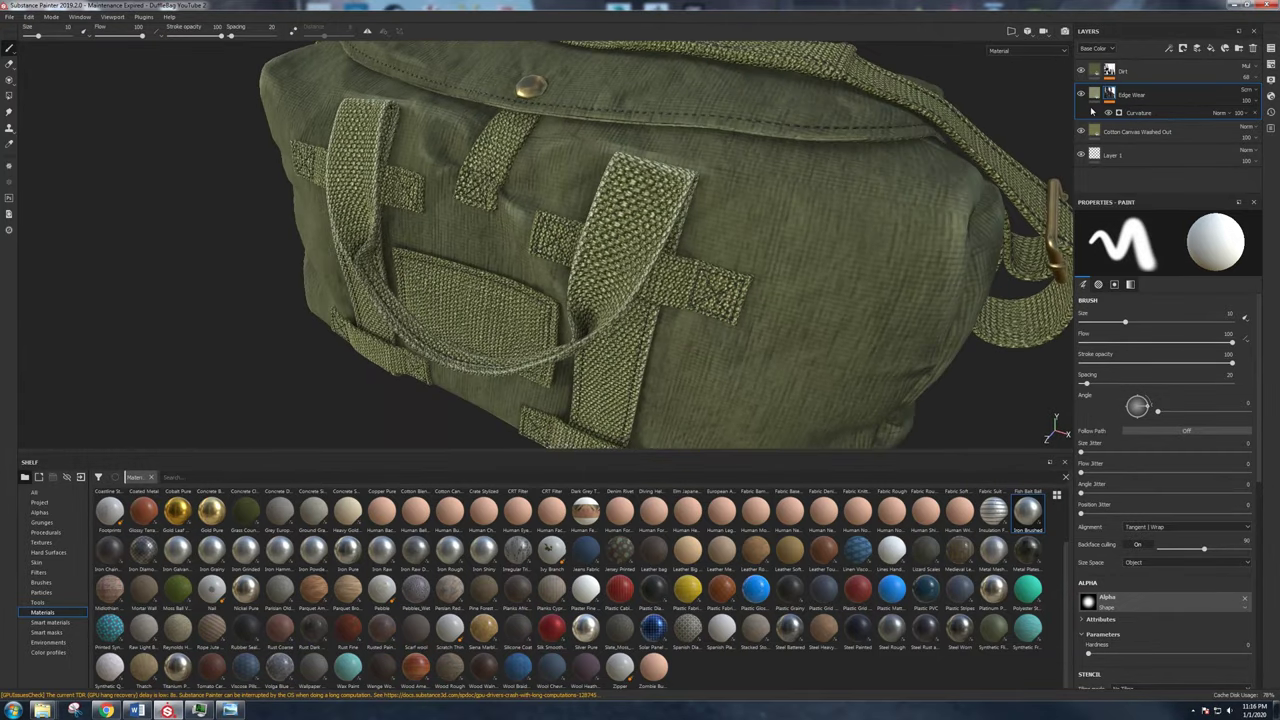
left_click(1109, 94, "alt")
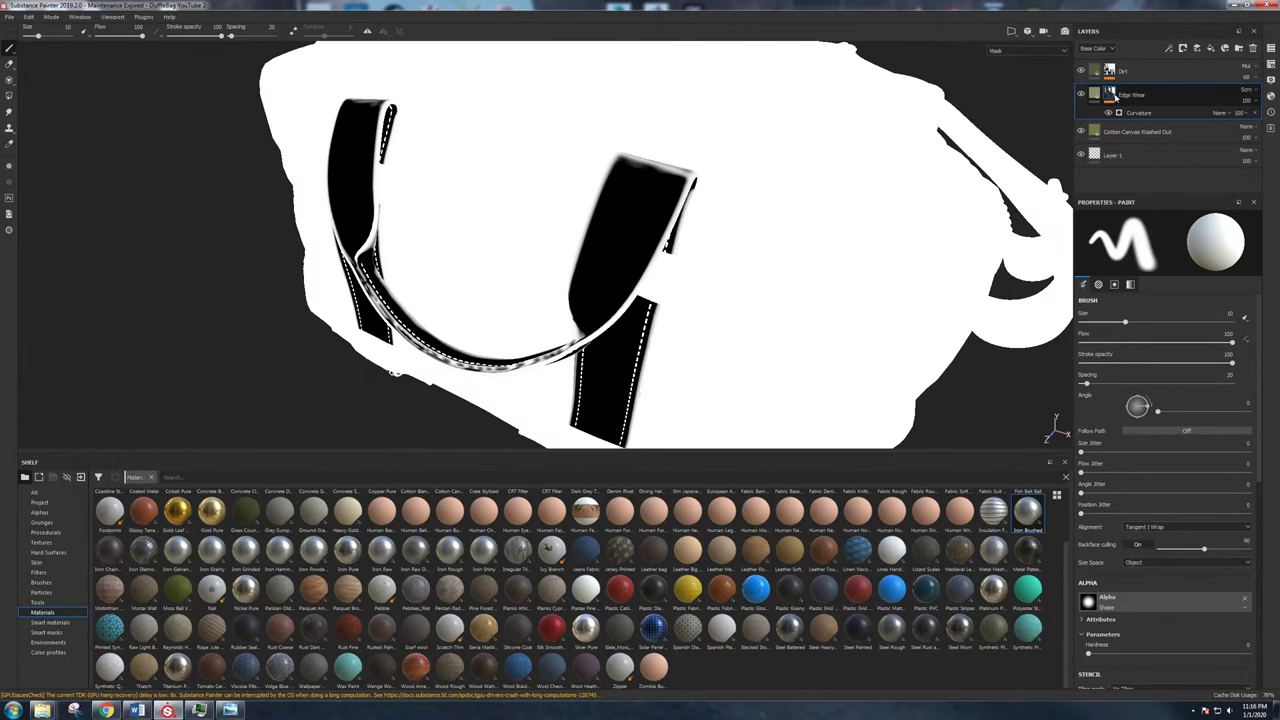
mouse_move(608, 237)
left_mouse_down("alt")
mouse_move(529, 234)
mouse_move(578, 245)
mouse_move(666, 177)
mouse_move(609, 129)
mouse_move(696, 228)
mouse_move(754, 131)
mouse_move(657, 246)
mouse_move(662, 215)
mouse_move(686, 217)
mouse_move(543, 194)
left_mouse_up("alt")
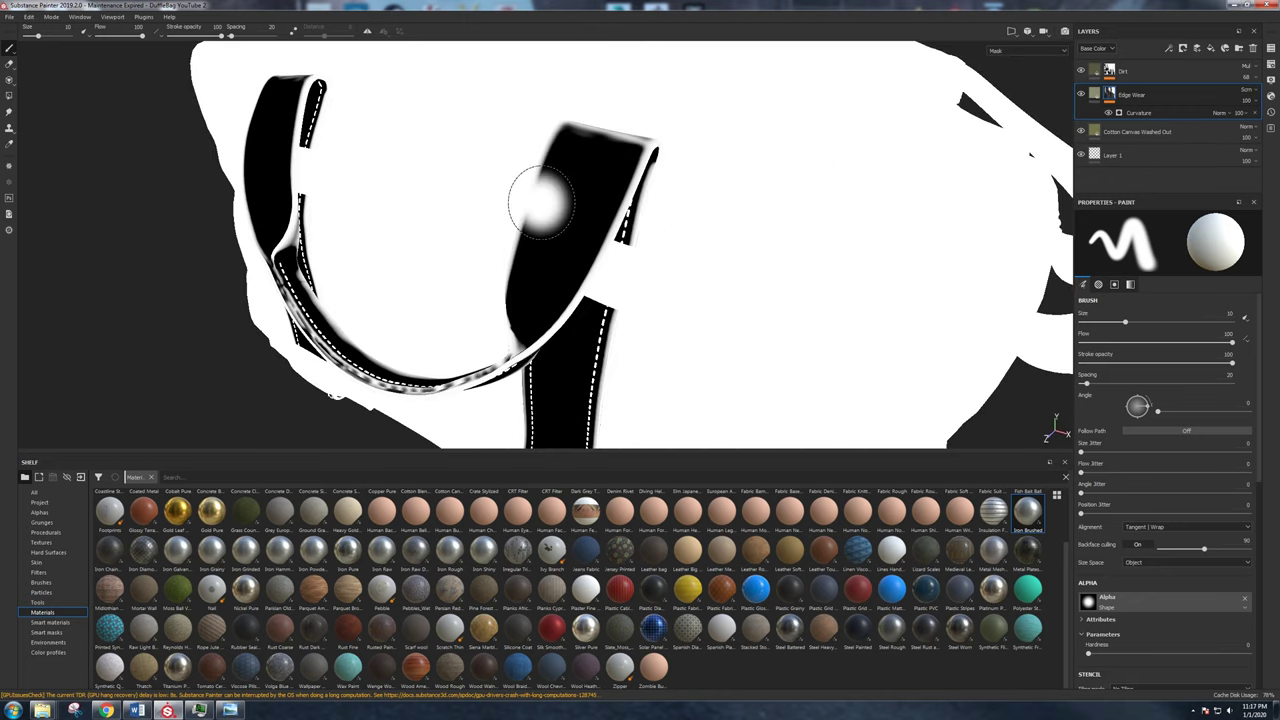
Add a fill using Grunge Map 014 above the Curvature generator in the handles' Edge Wear mask.
left_click(1136, 114)
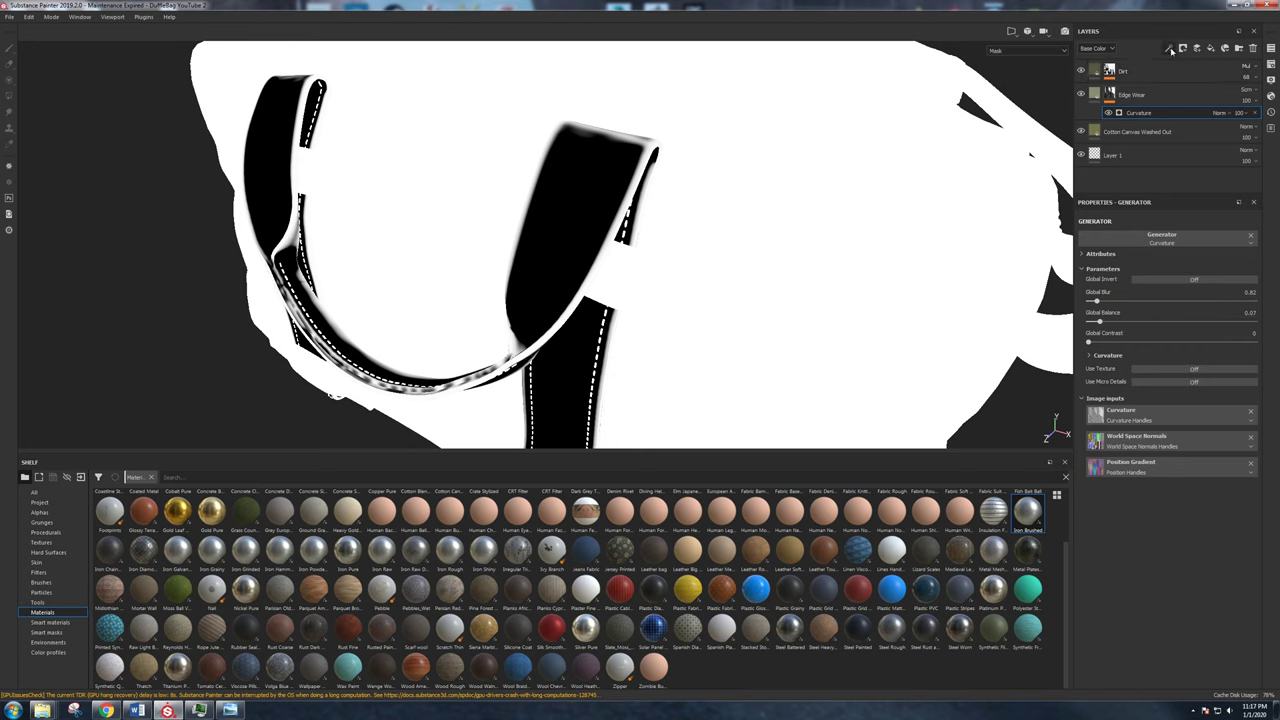
left_click(1183, 87)
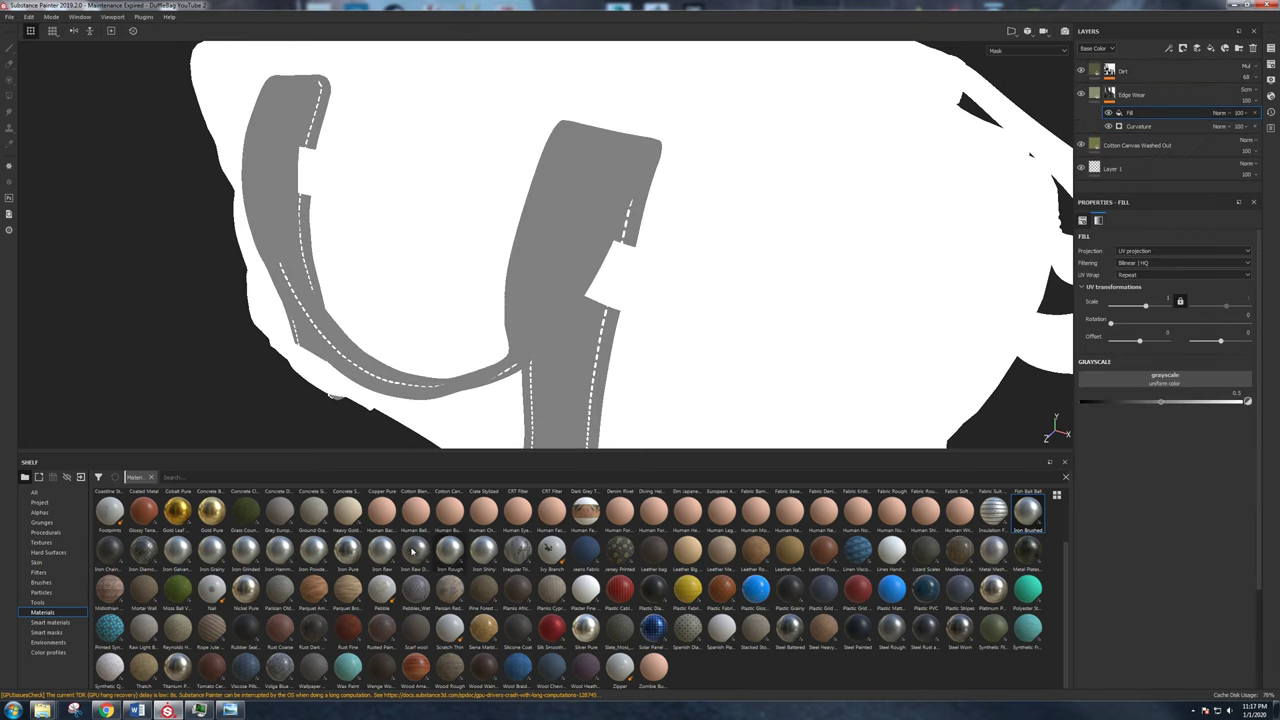
left_click(41, 522)
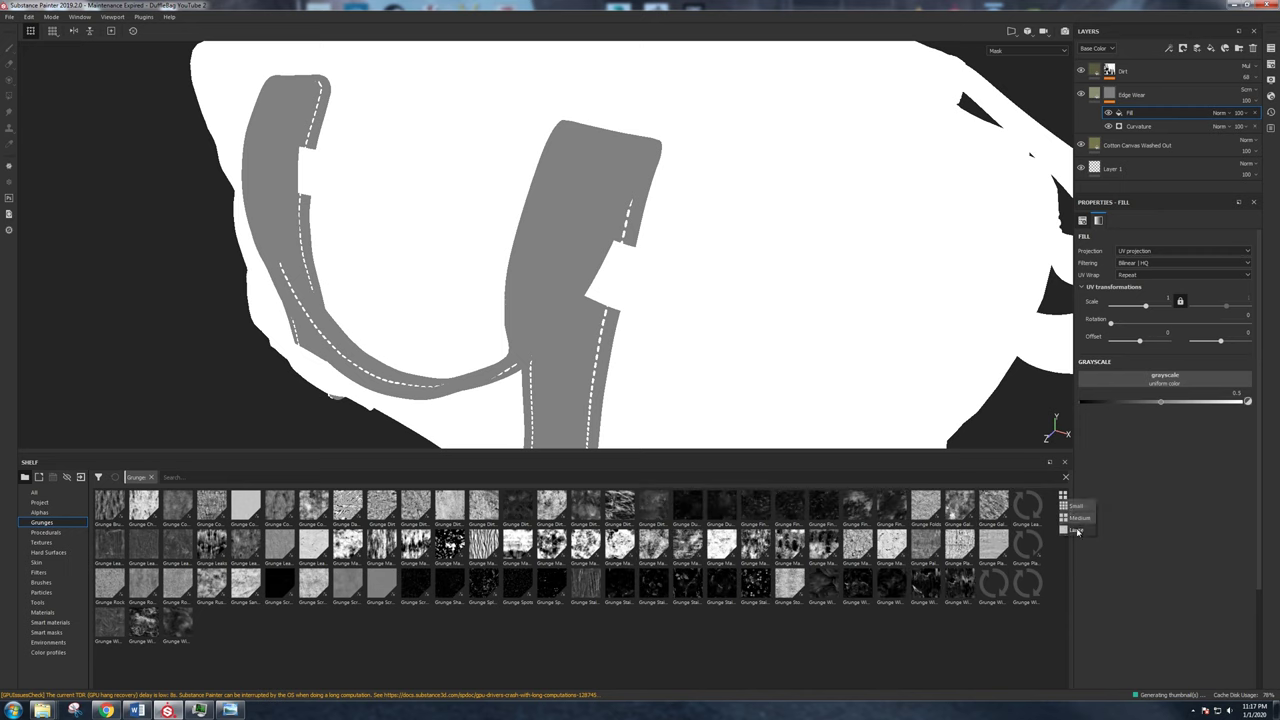
scroll(616, 586, "up", 2, "ctrl")
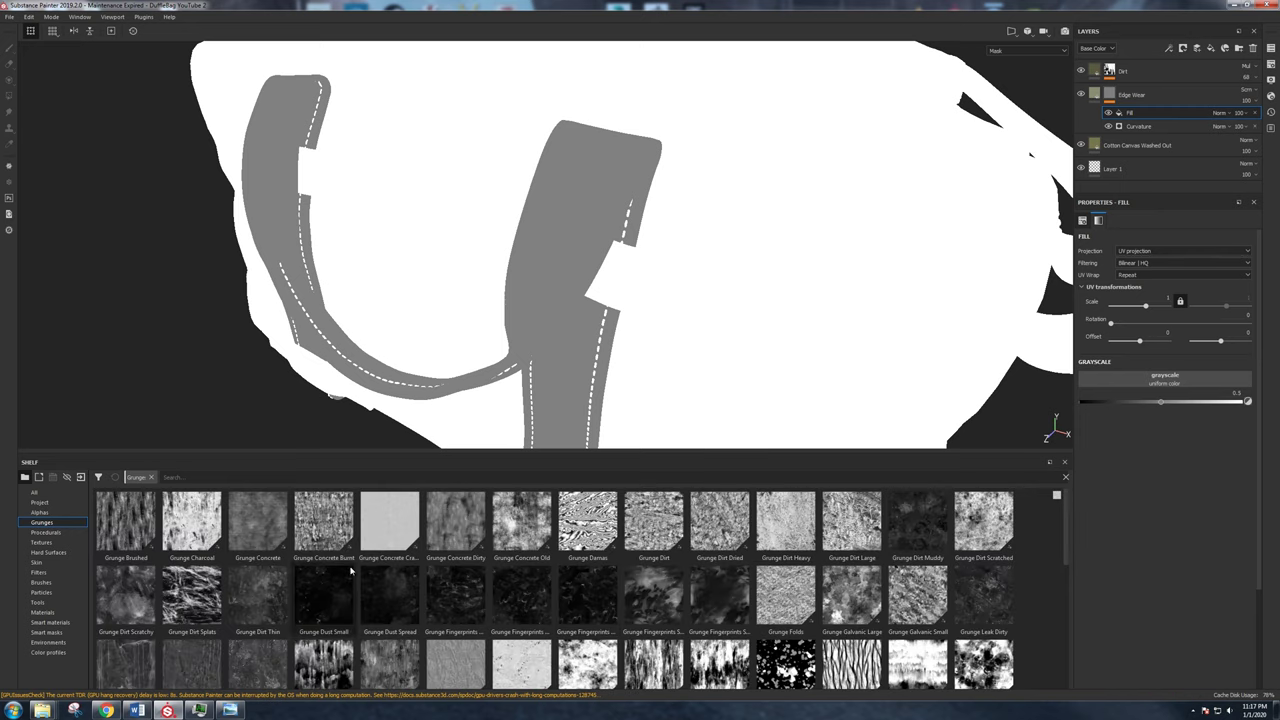
scroll(606, 578, "down", 3)
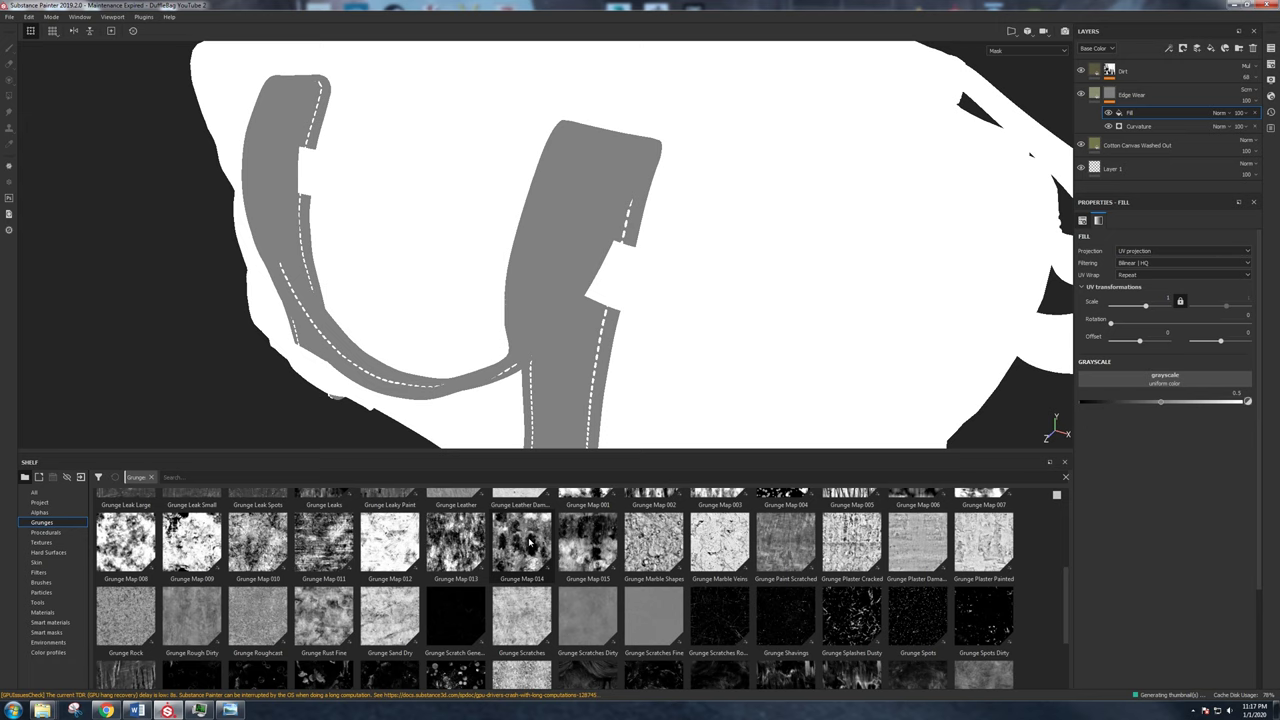
left_click_drag(530, 541, 1186, 384)
left_click_drag(590, 231, 608, 217, "alt")
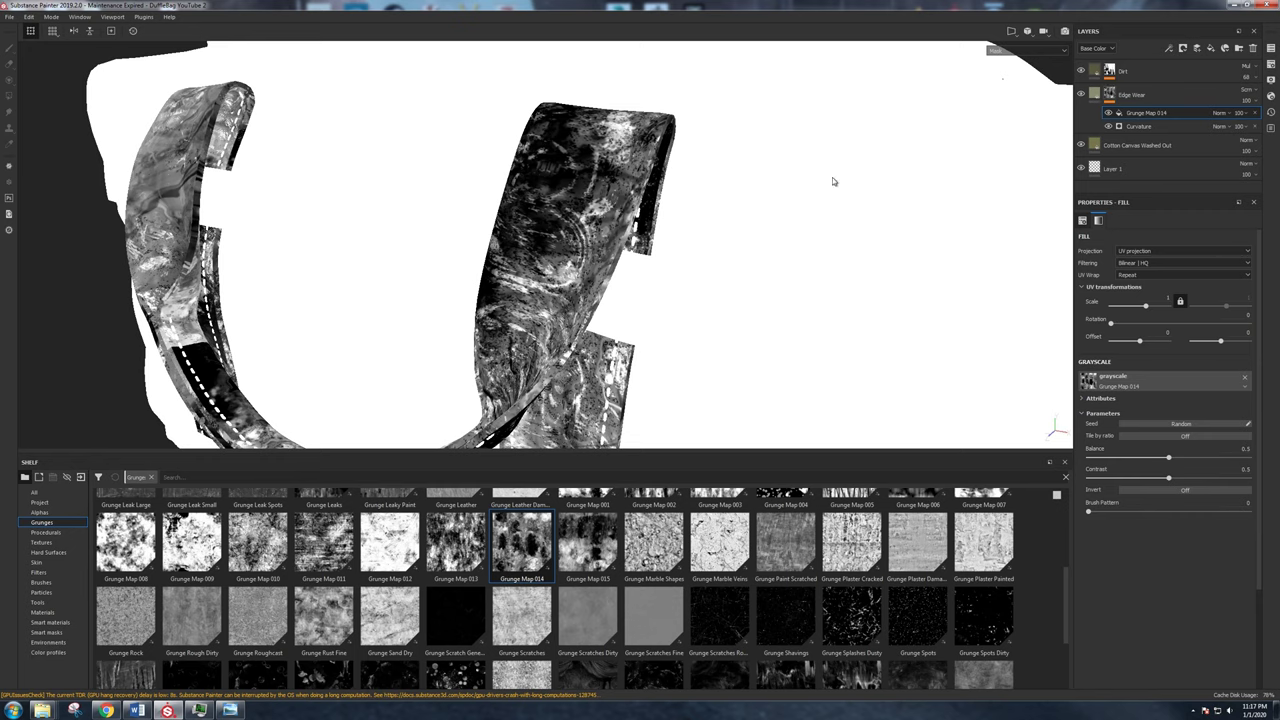
Compare the mask with the Grunge Map 014 fill hidden and shown, and set the fill's blending mode to Multiply.
left_click(1108, 114)
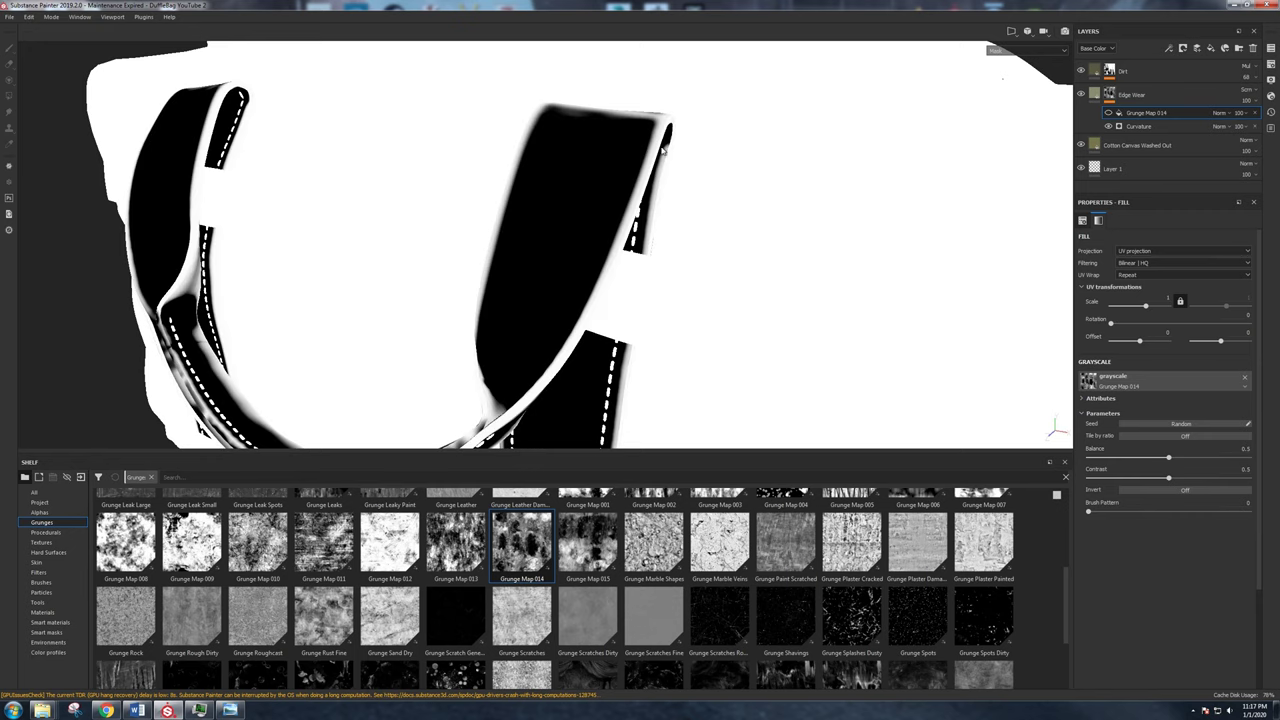
left_click(1109, 113)
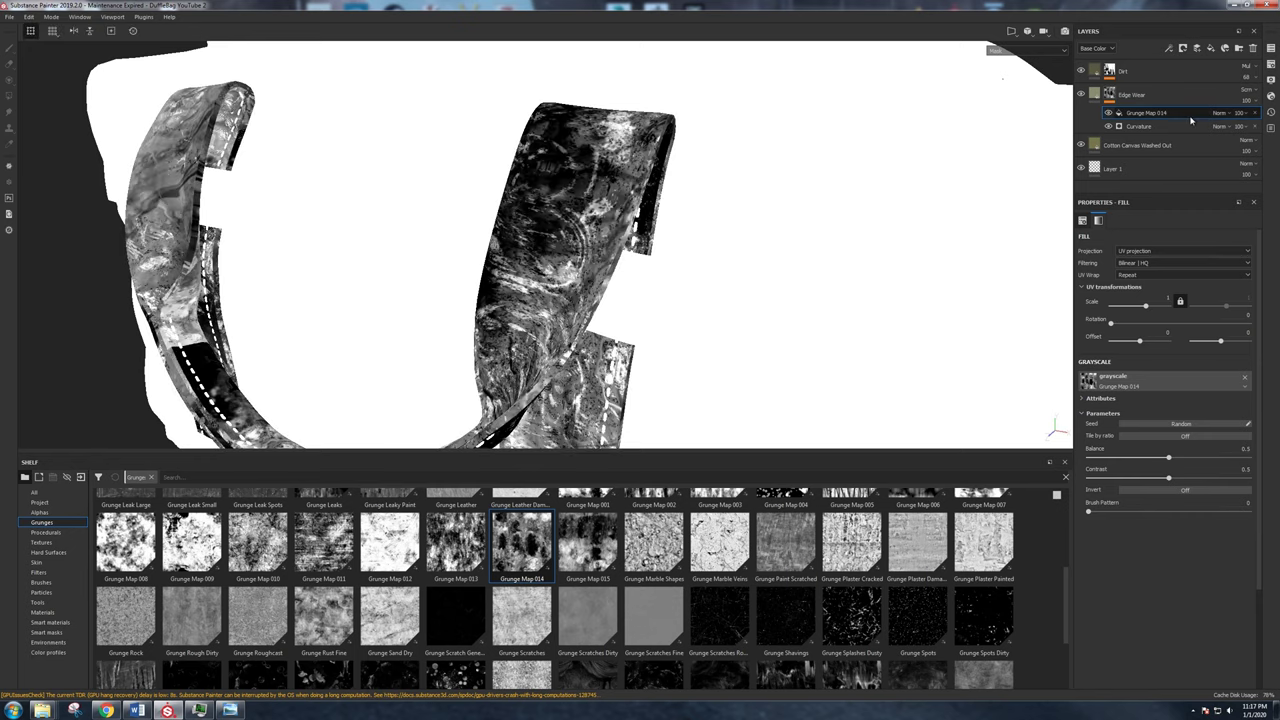
left_click(1218, 117)
left_click(1238, 152)
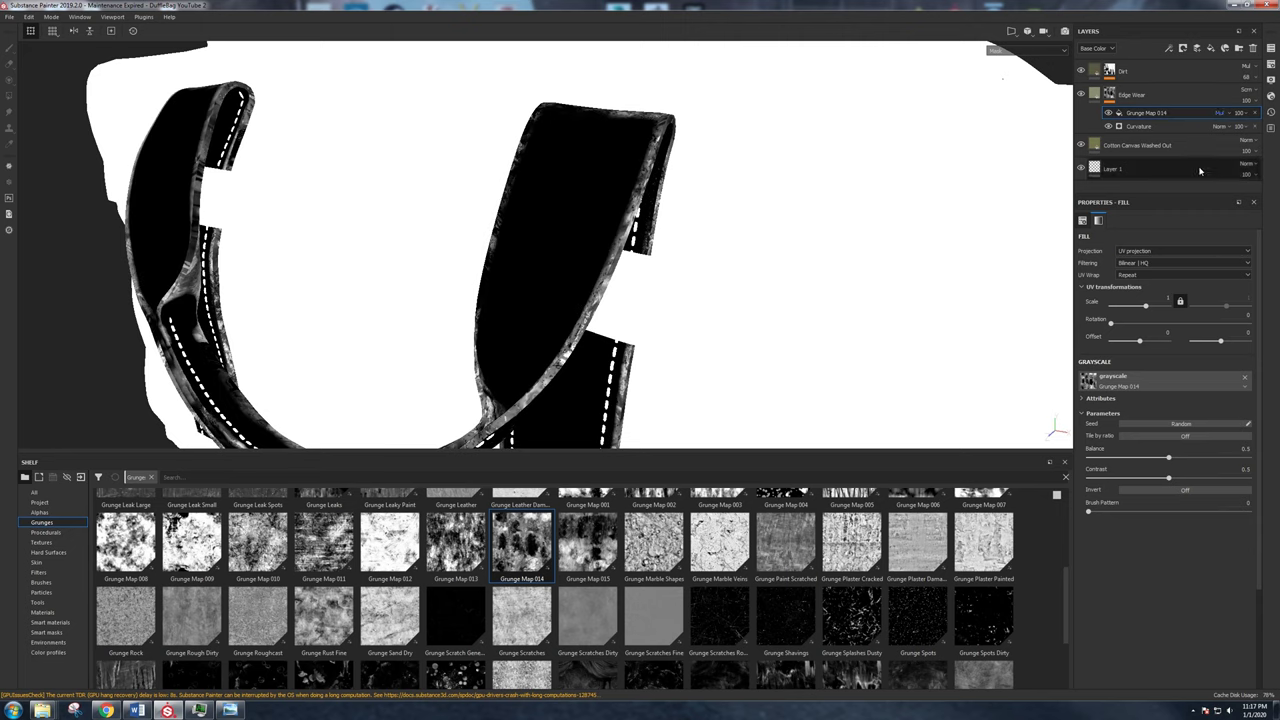
Try Screen blending on the grunge fill, return it to Multiply, and compare the strap edges with the fill hidden and shown.
left_click(1219, 113)
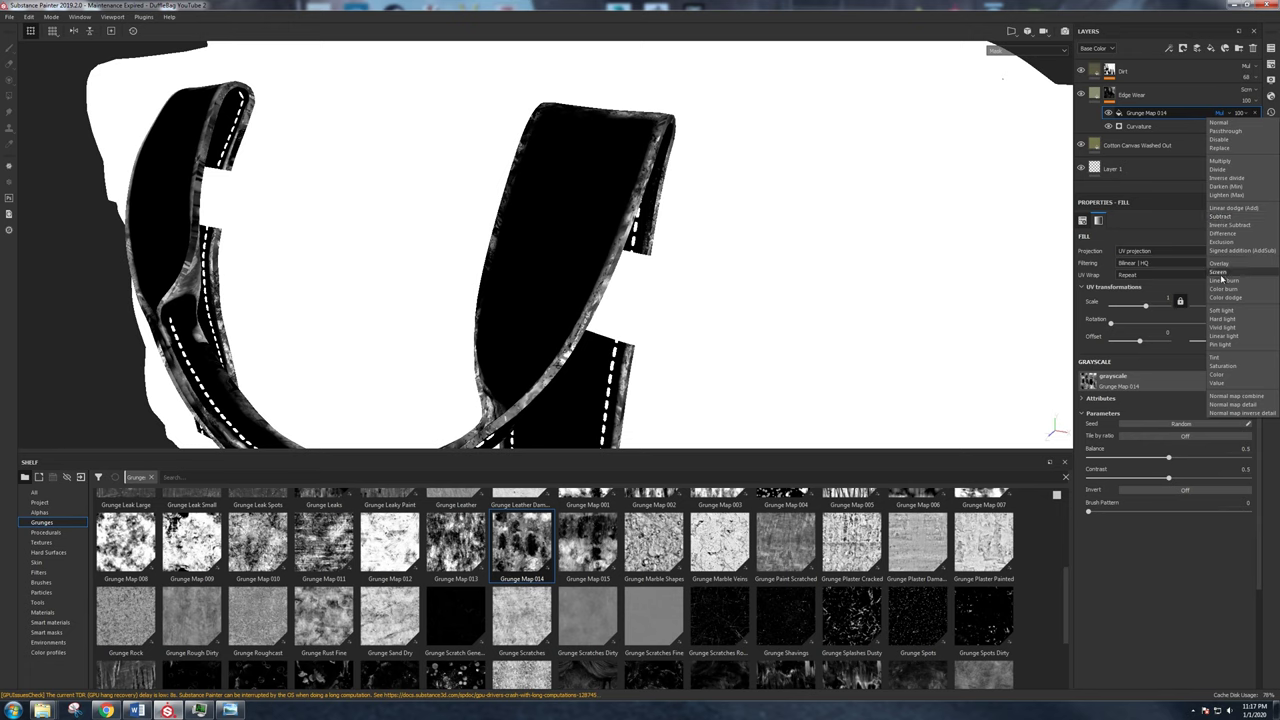
left_click(1220, 272)
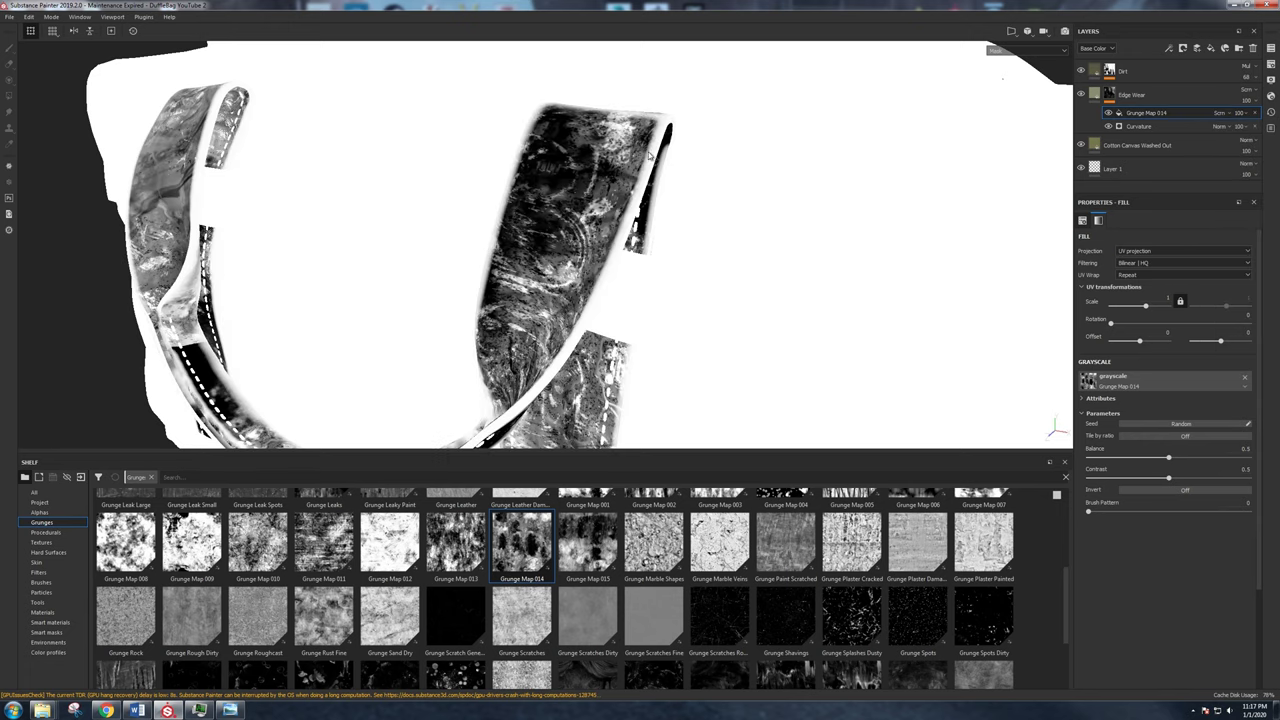
left_click(1219, 113)
left_click(1225, 143)
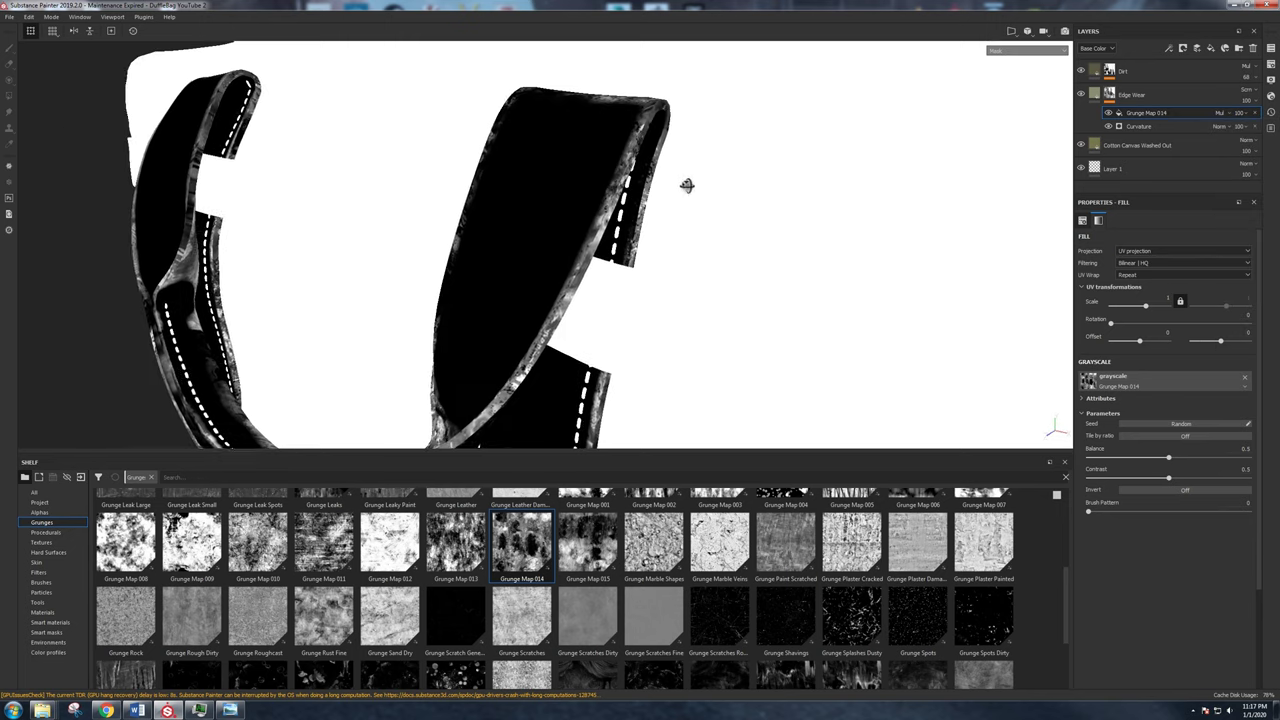
left_click(1108, 113)
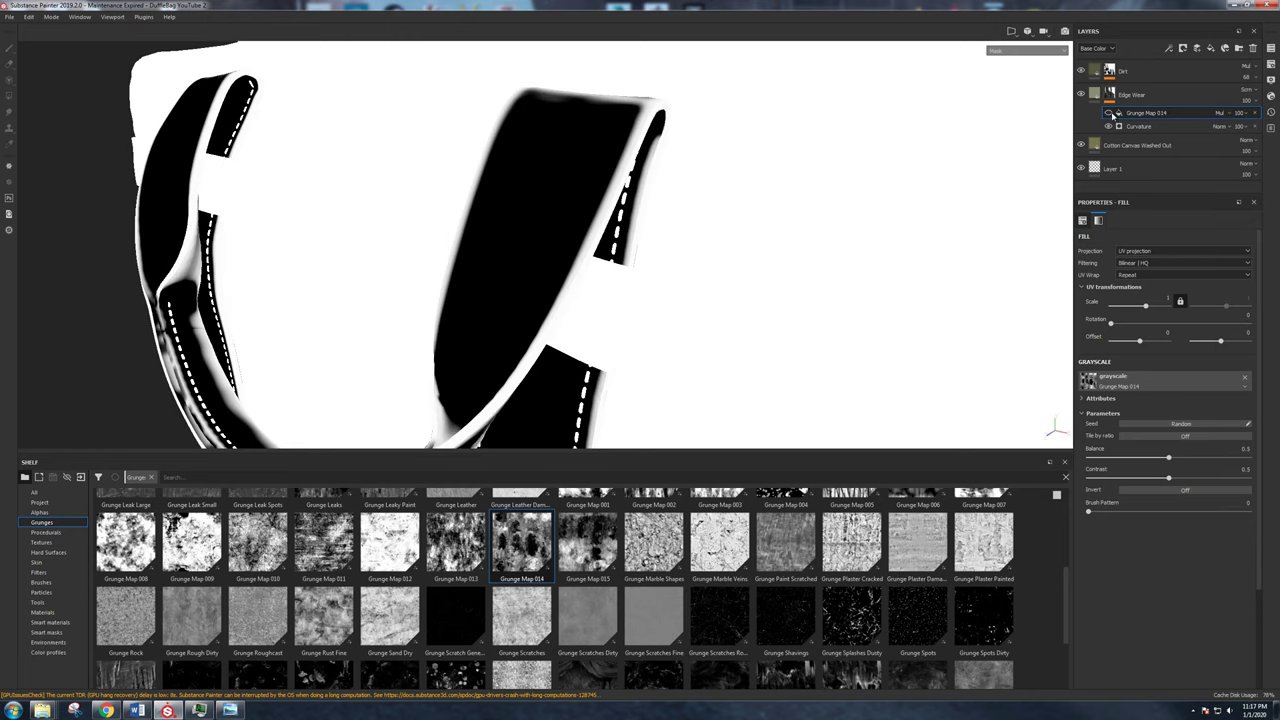
left_click(1109, 113)
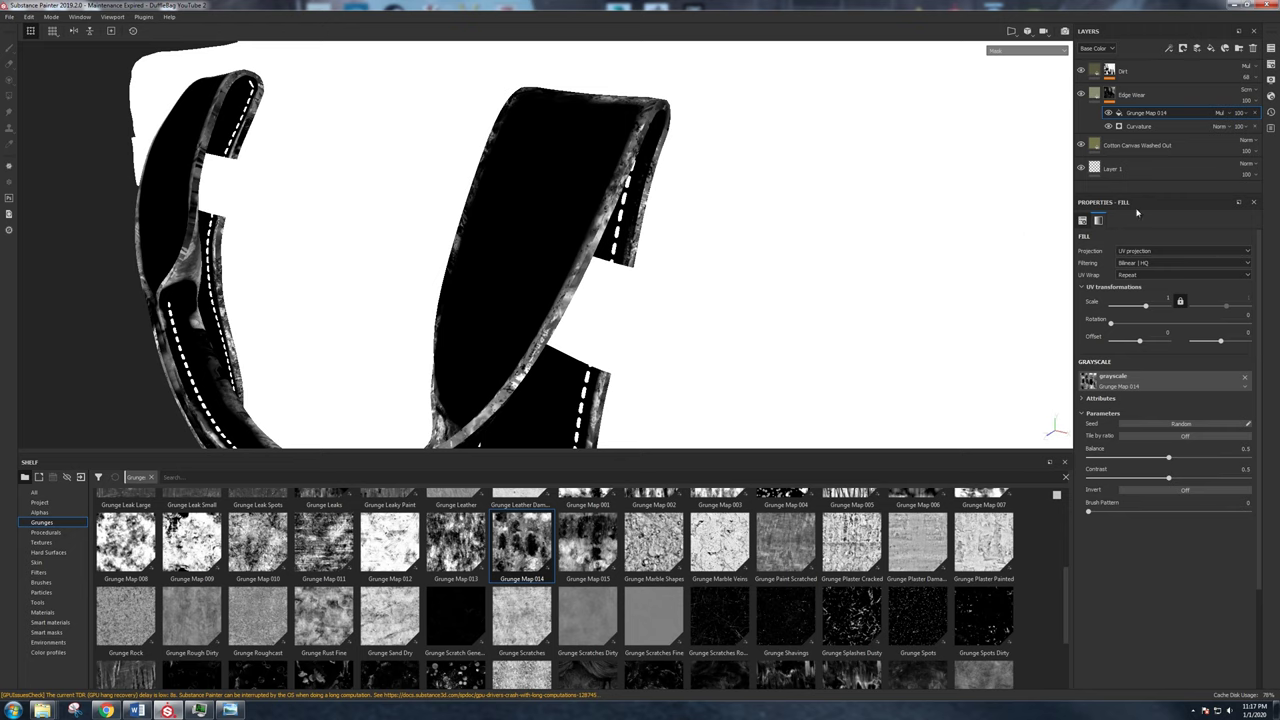
Set the Edge Wear grunge fill to Tri-planar projection.
left_click(1145, 251)
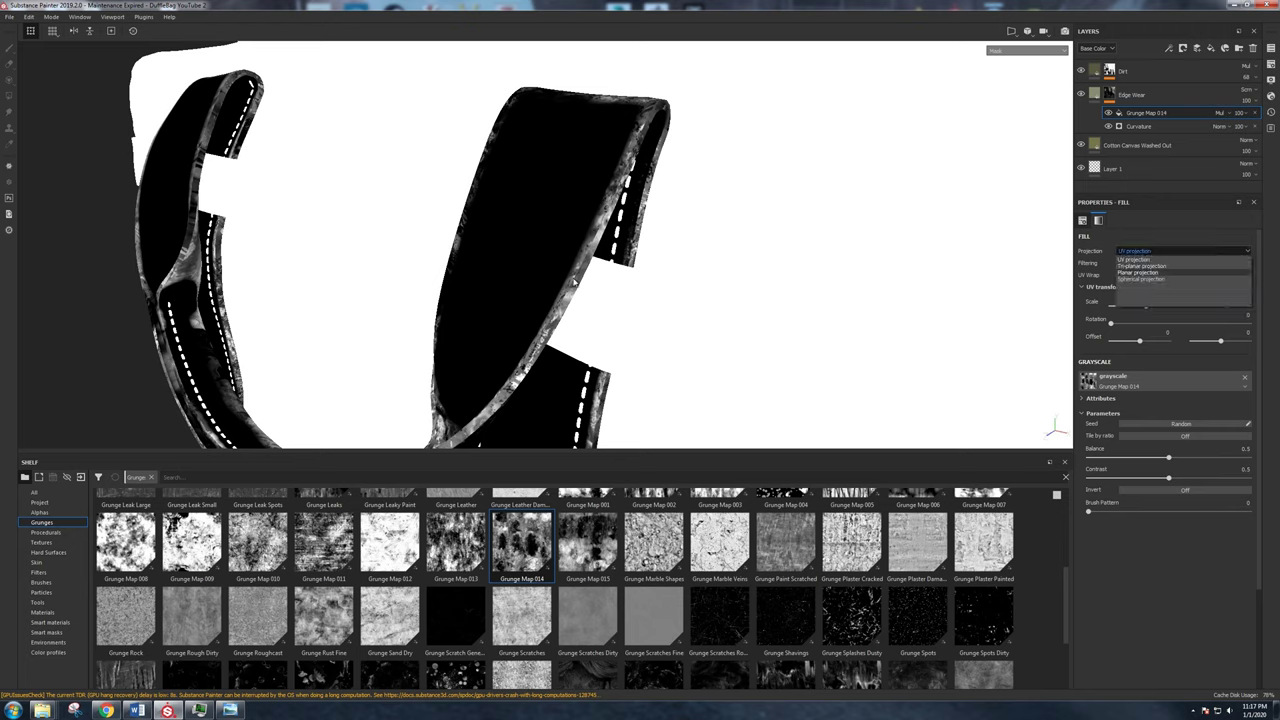
left_click(1132, 267)
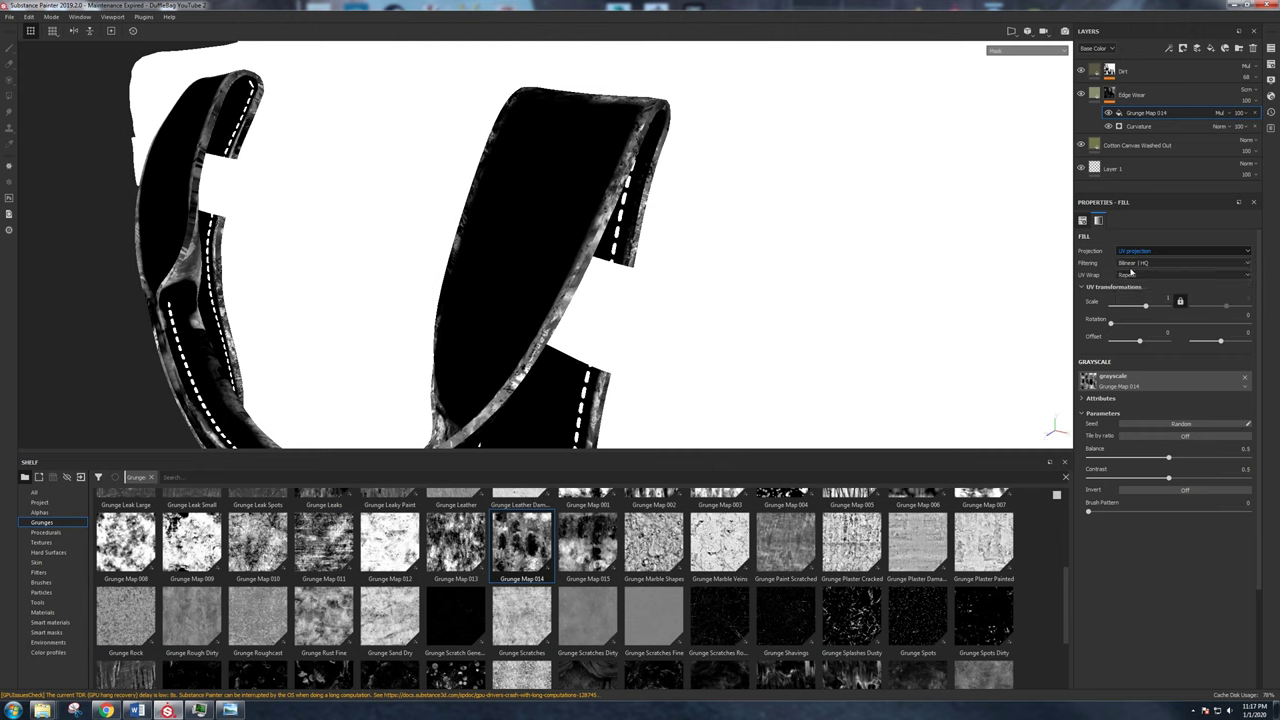
scroll(606, 270, "up", 2)
left_click_drag(603, 271, 677, 190, "alt")
scroll(677, 189, "down", 3)
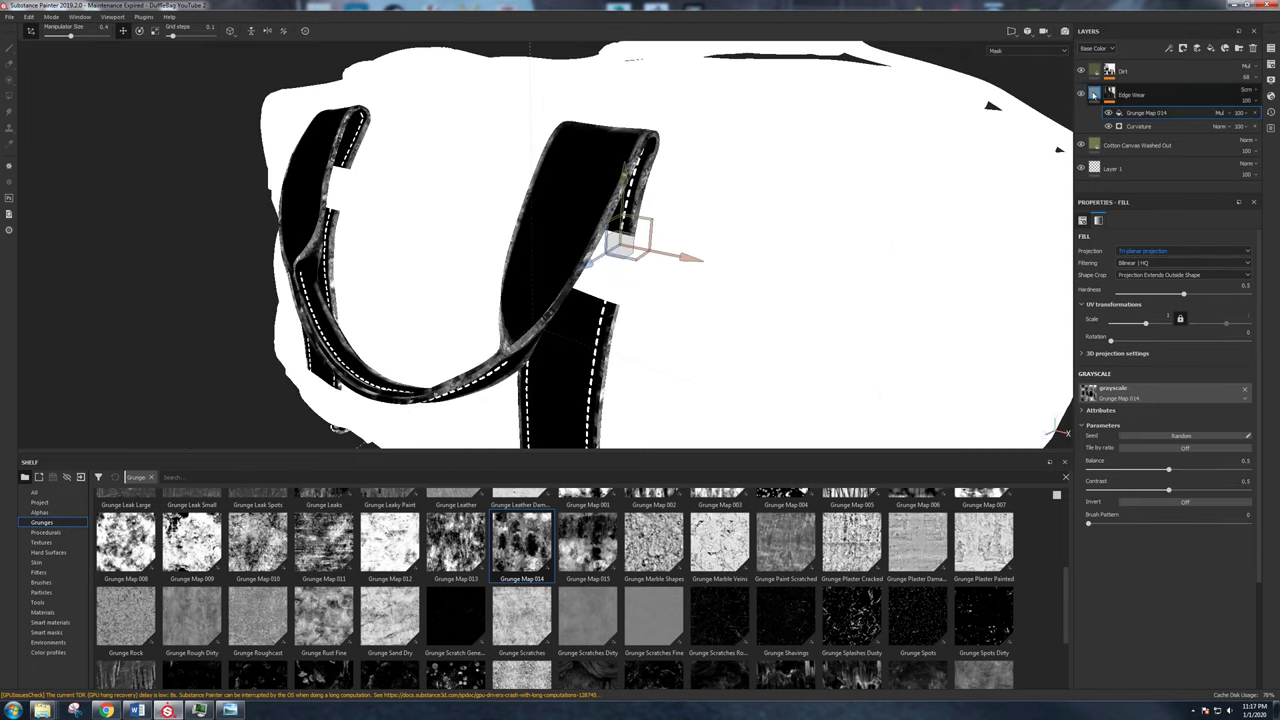
Return to the material view and inspect the grunge-broken edges of the handle straps.
left_click(1095, 96)
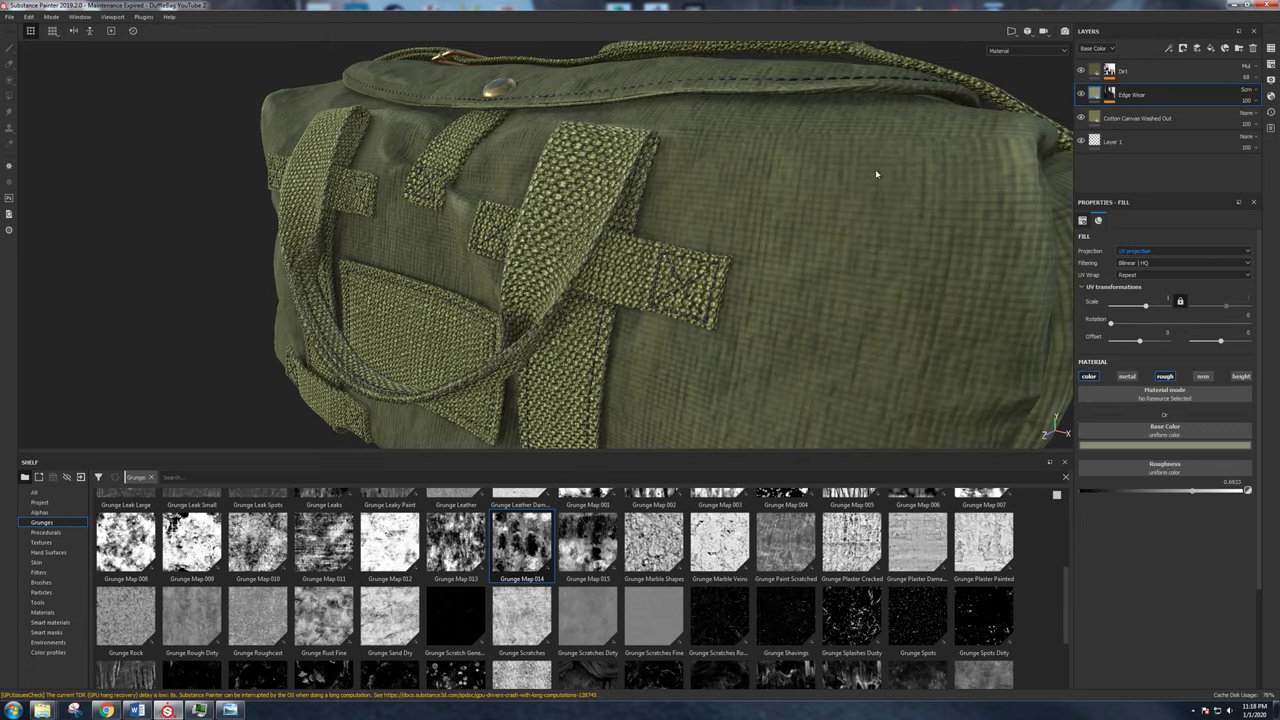
scroll(646, 234, "up", 3)
scroll(646, 234, "down", 4)
mouse_move(646, 234)
left_mouse_down("alt")
mouse_move(622, 240)
mouse_move(656, 237)
left_mouse_up("alt")
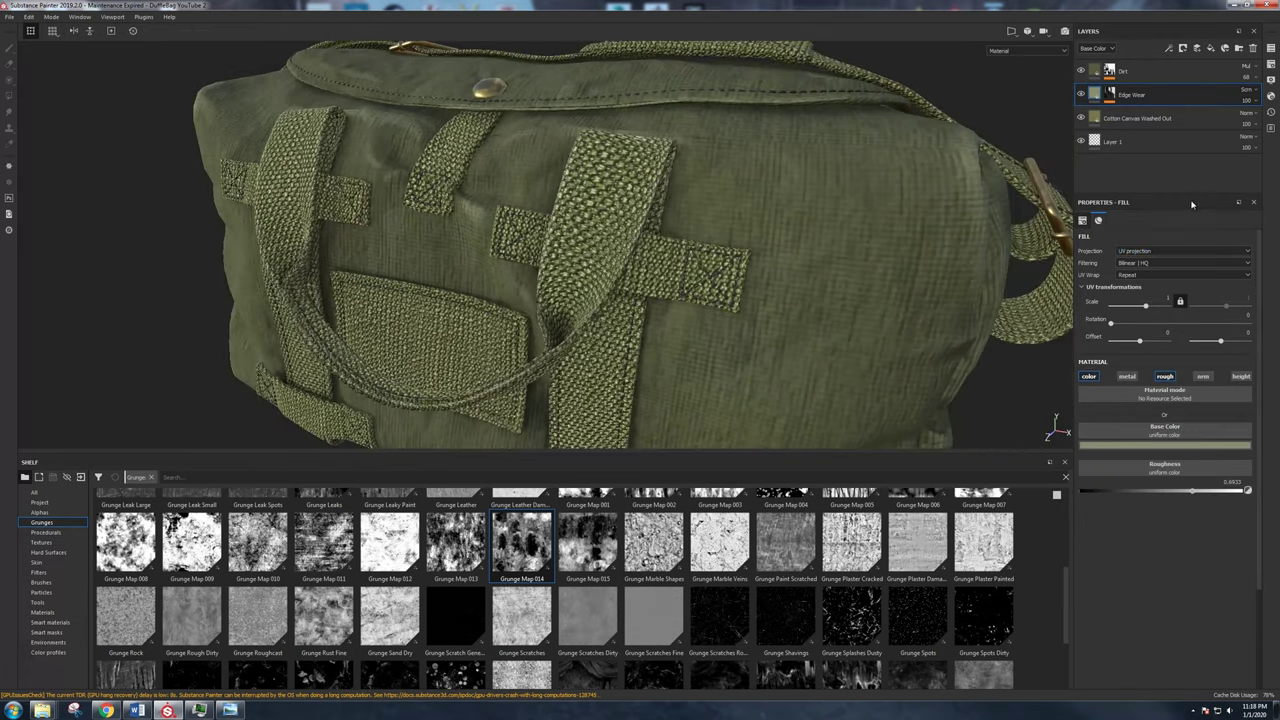
middle_click_drag(495, 184, 519, 184, "alt")
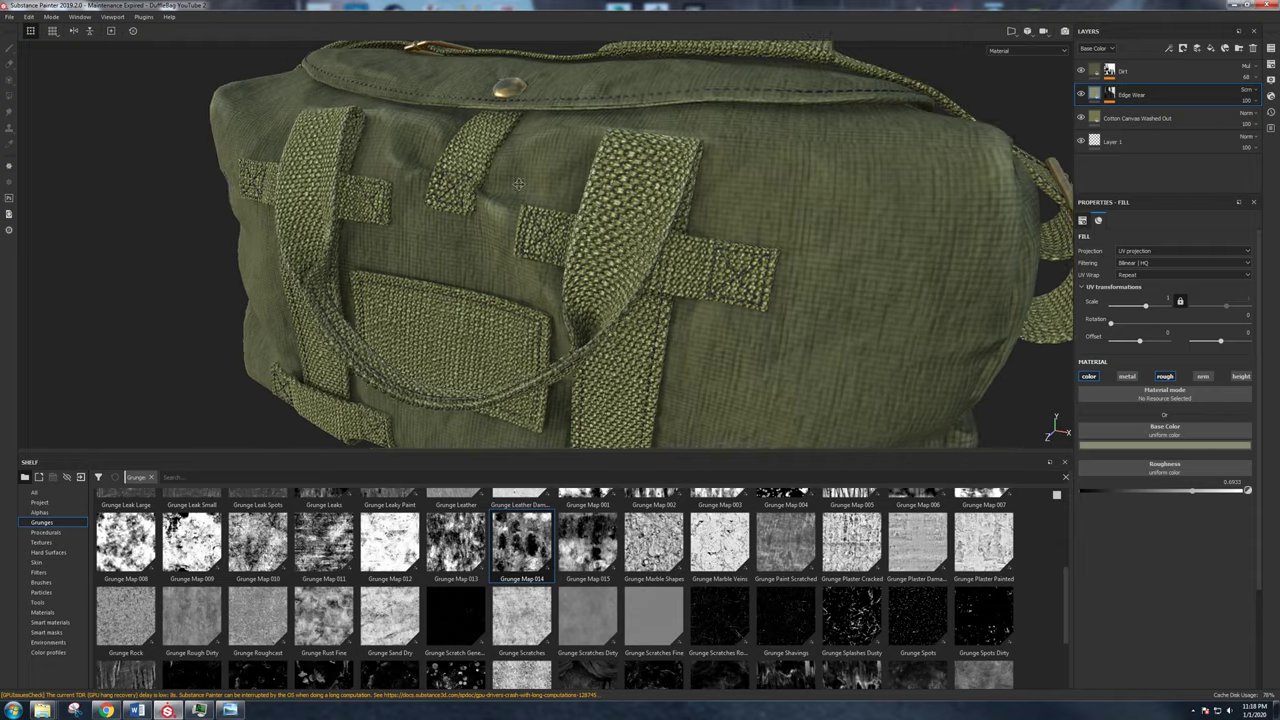
left_click_drag(519, 184, 588, 187, "alt")
Display the Edge Wear mask and raise the Grunge Map 014 fill's balance to 0.63 and contrast to 0.7.
left_click(1111, 96)
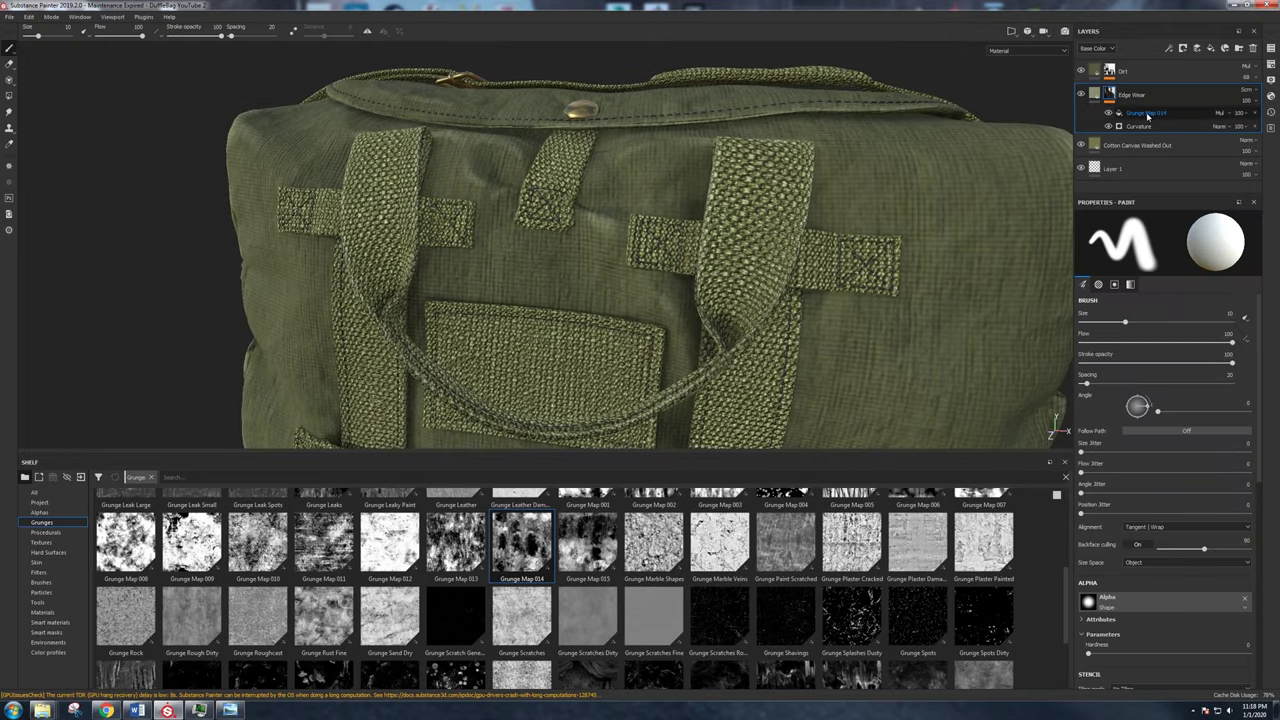
left_click(1147, 115)
left_click(1110, 95, "alt")
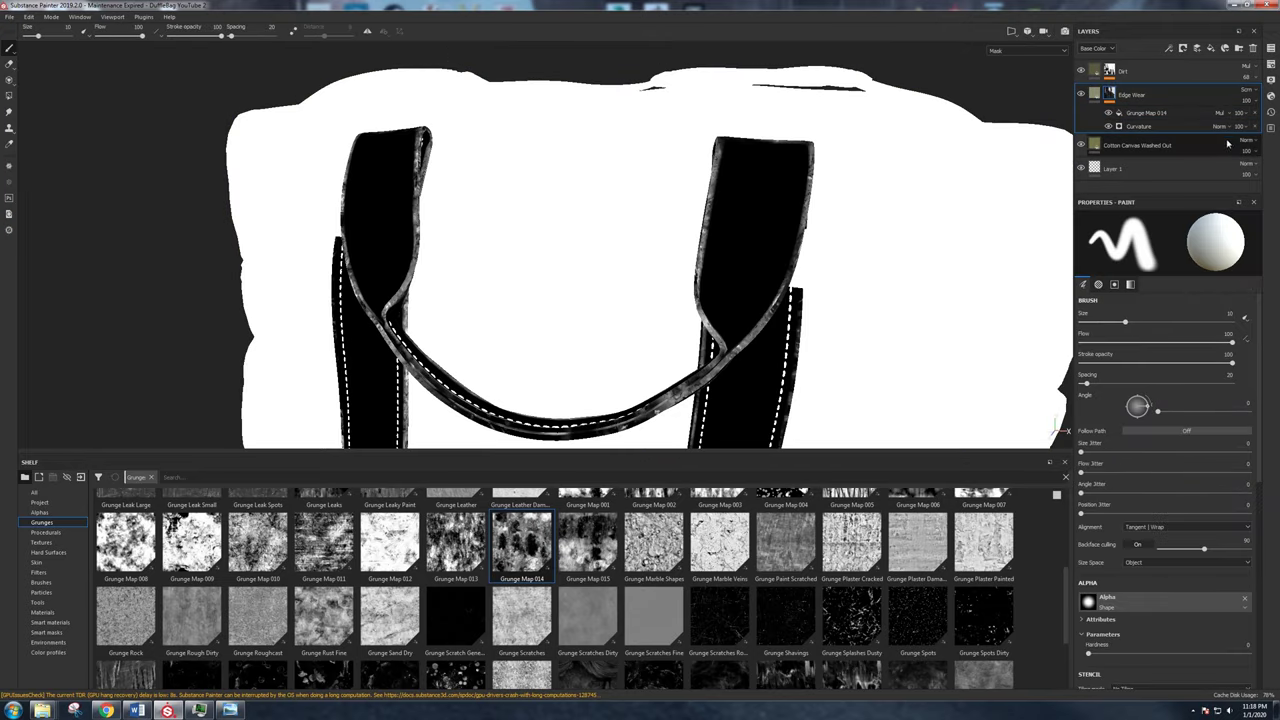
left_click(1190, 113)
left_click_drag(1176, 470, 1201, 491)
left_click_drag(755, 331, 560, 280, "alt")
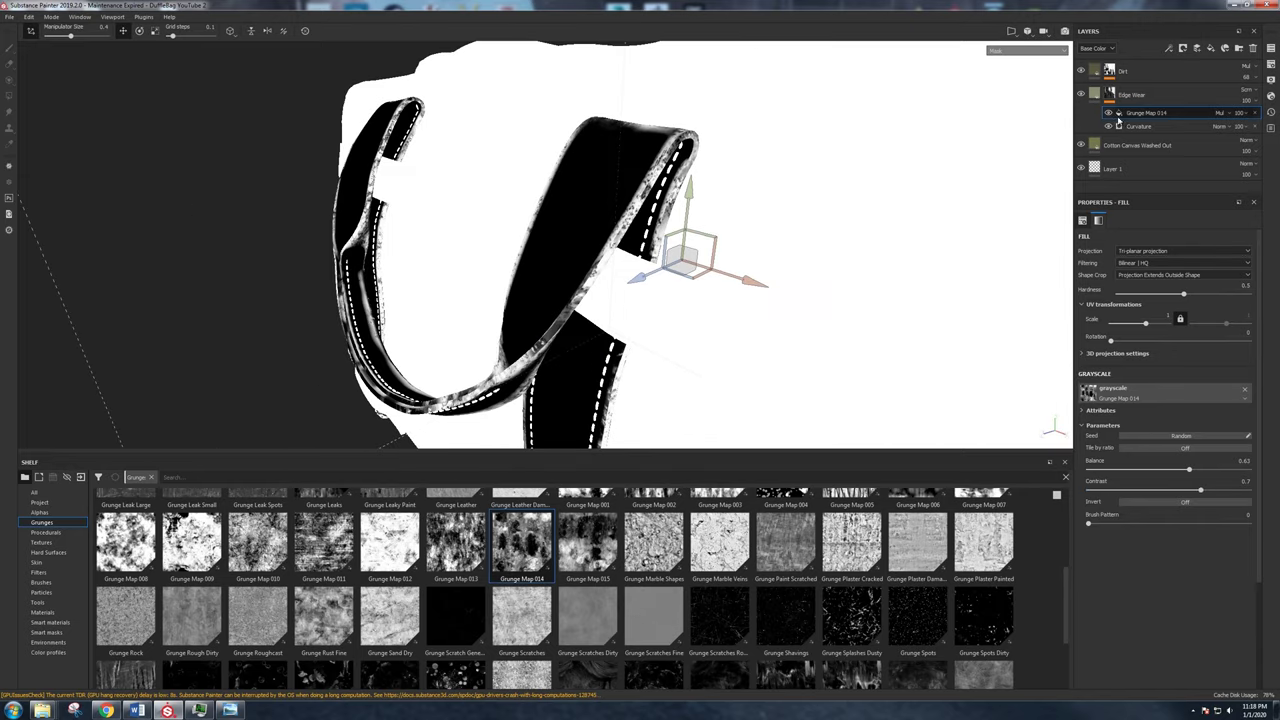
Compare the mask with the grunge fill hidden and shown, and examine the handles in the material view.
left_click(1110, 114)
left_click(1110, 114)
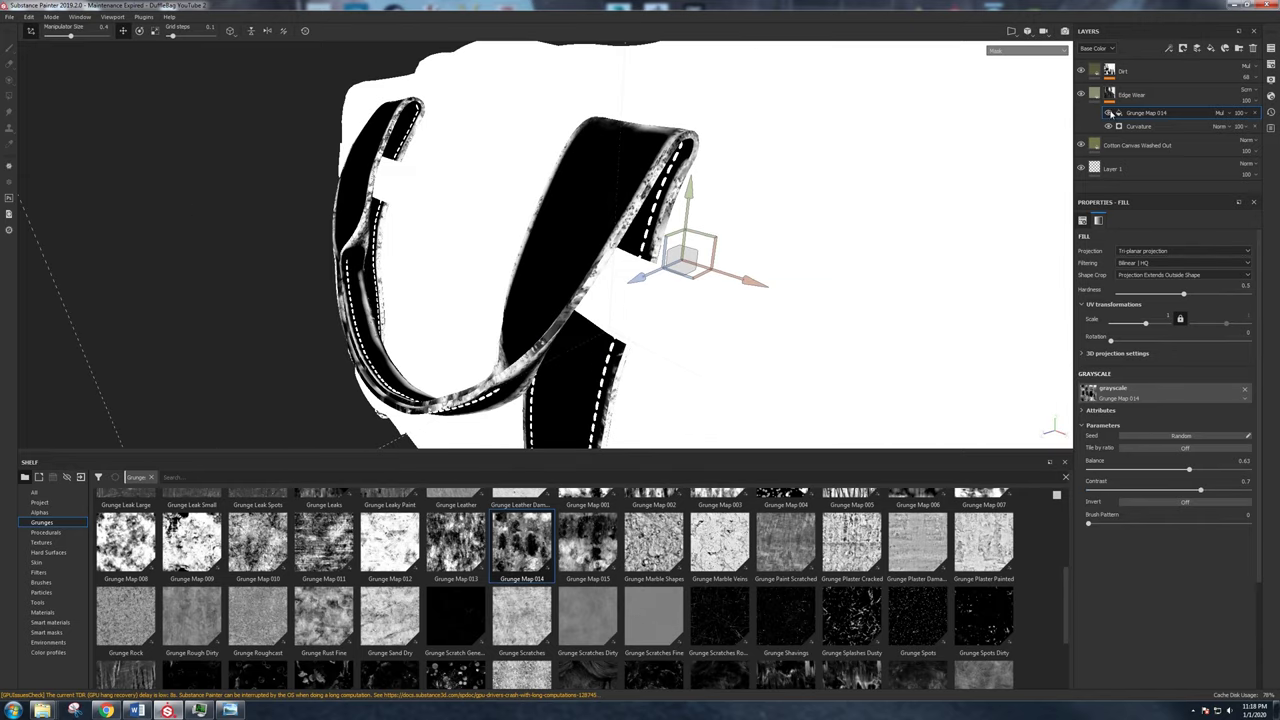
left_click(1095, 93)
right_click_drag(546, 232, 580, 225, "alt")
left_click_drag(580, 225, 720, 215, "alt")
right_click_drag(720, 215, 755, 150, "alt")
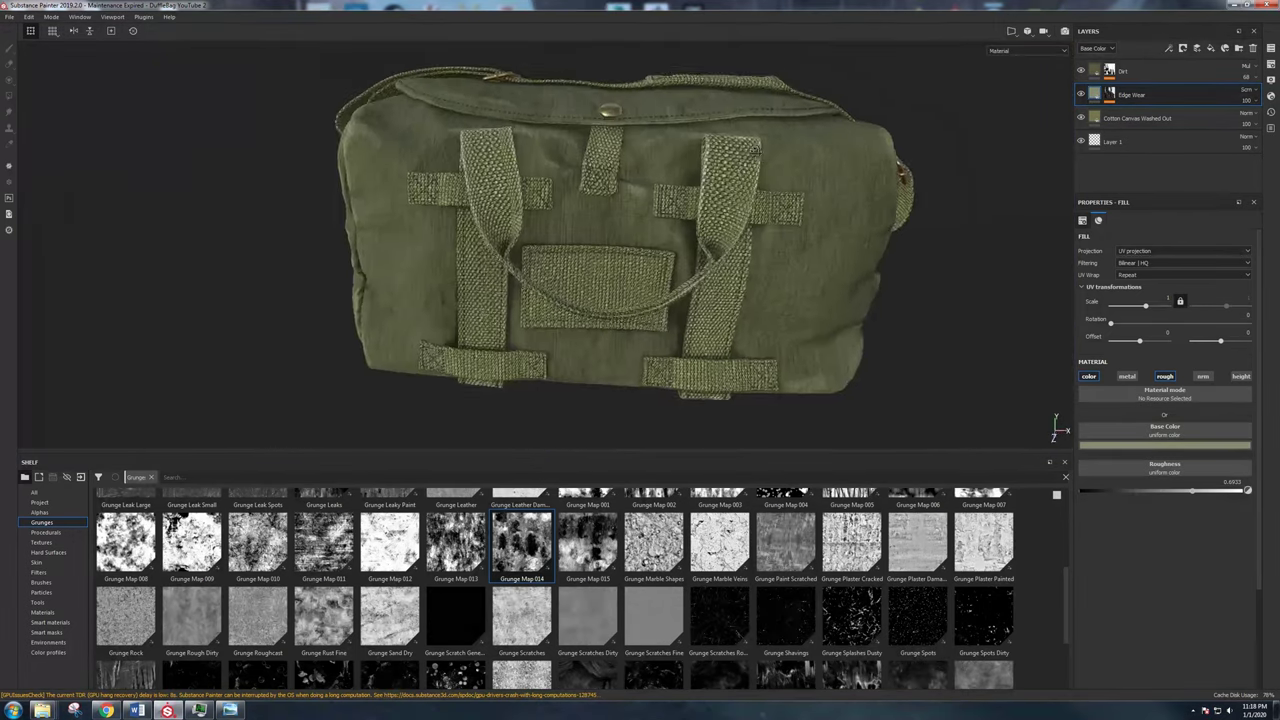
left_click_drag(755, 150, 750, 160, "alt")
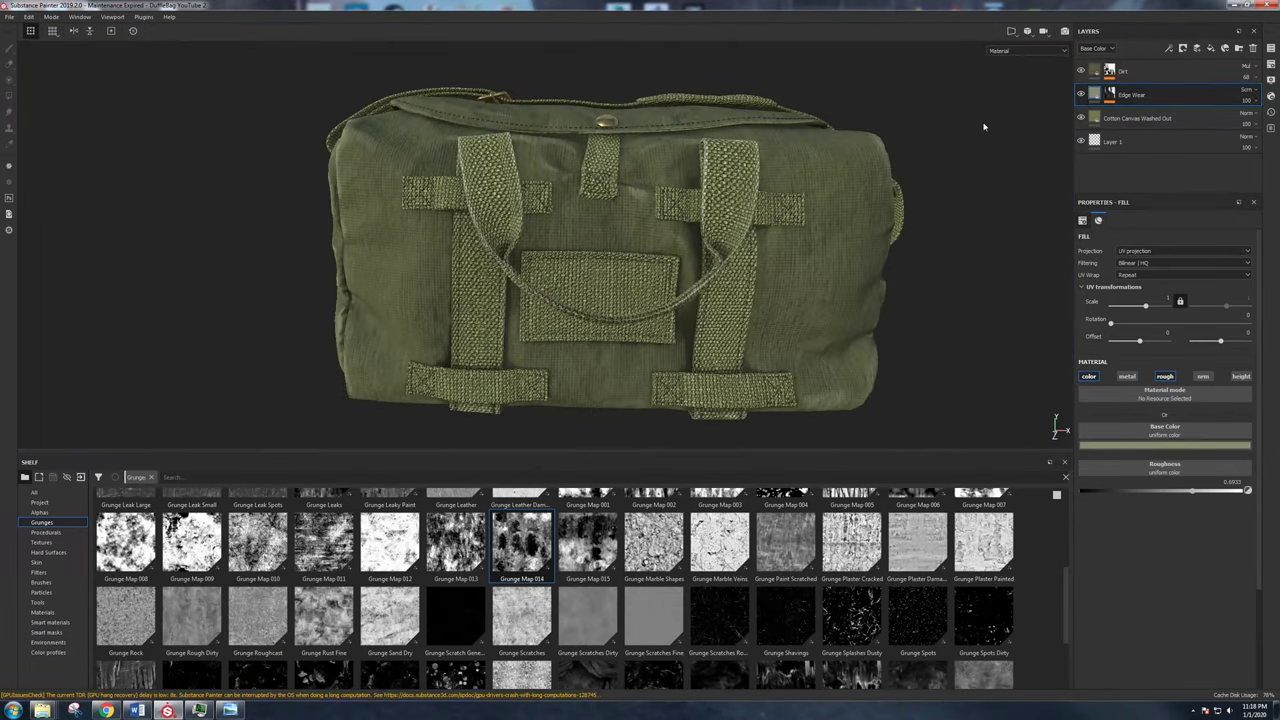
Copy the handles' Dirt and Edge Wear layers and paste them above Cotton Canvas Washed Out in the closure strap's texture set.
right_click(1152, 95)
left_click(1178, 113)
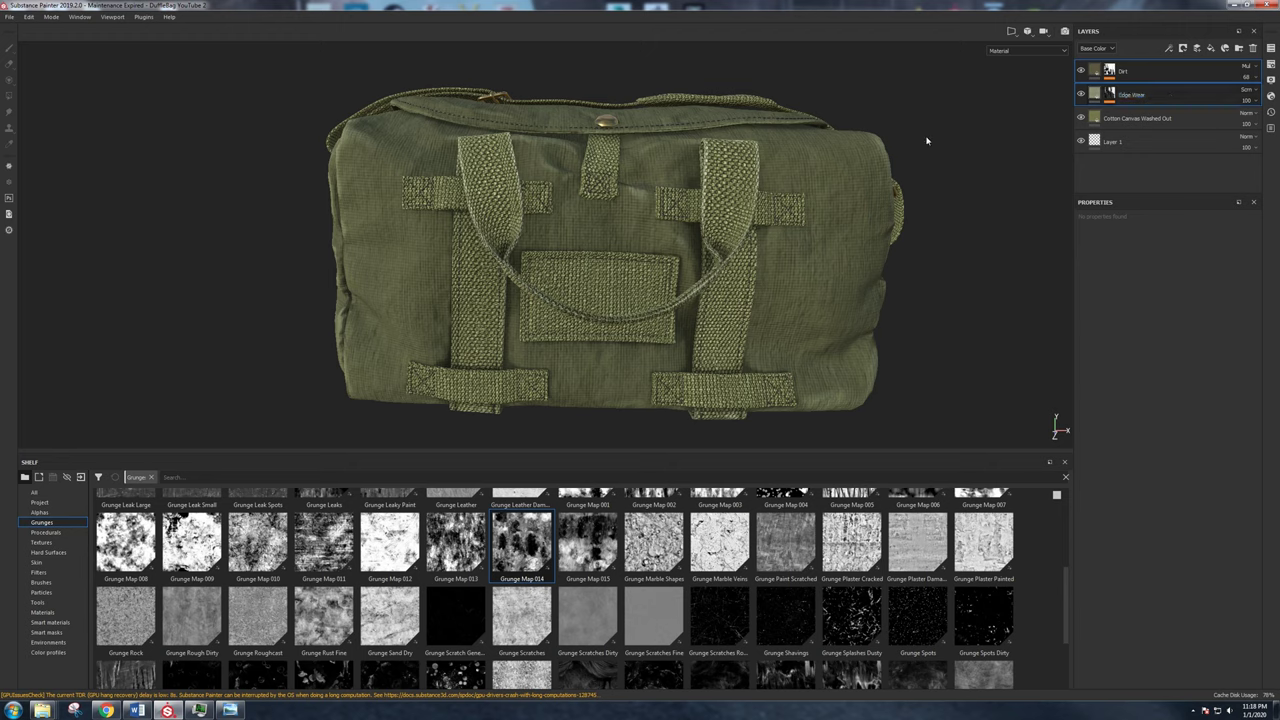
right_click(602, 161, "ctrl+alt")
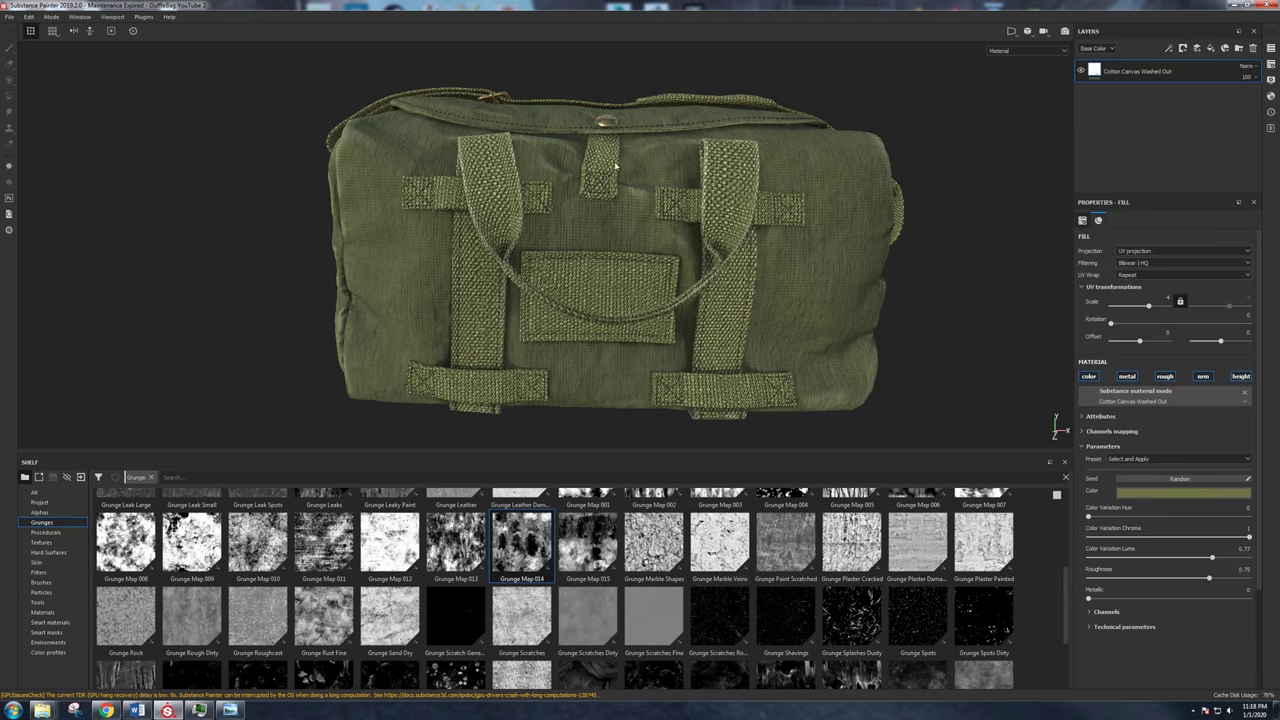
left_click(1271, 50)
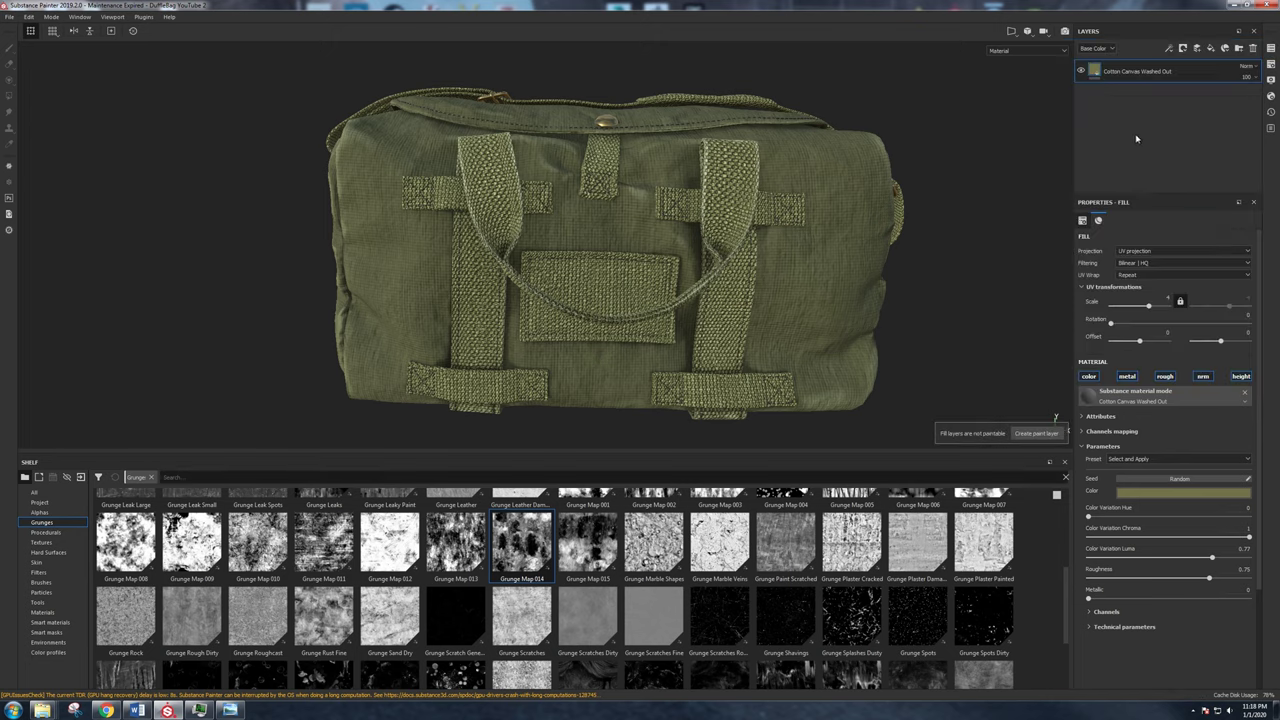
right_click(1134, 122)
key("ctrl+v")
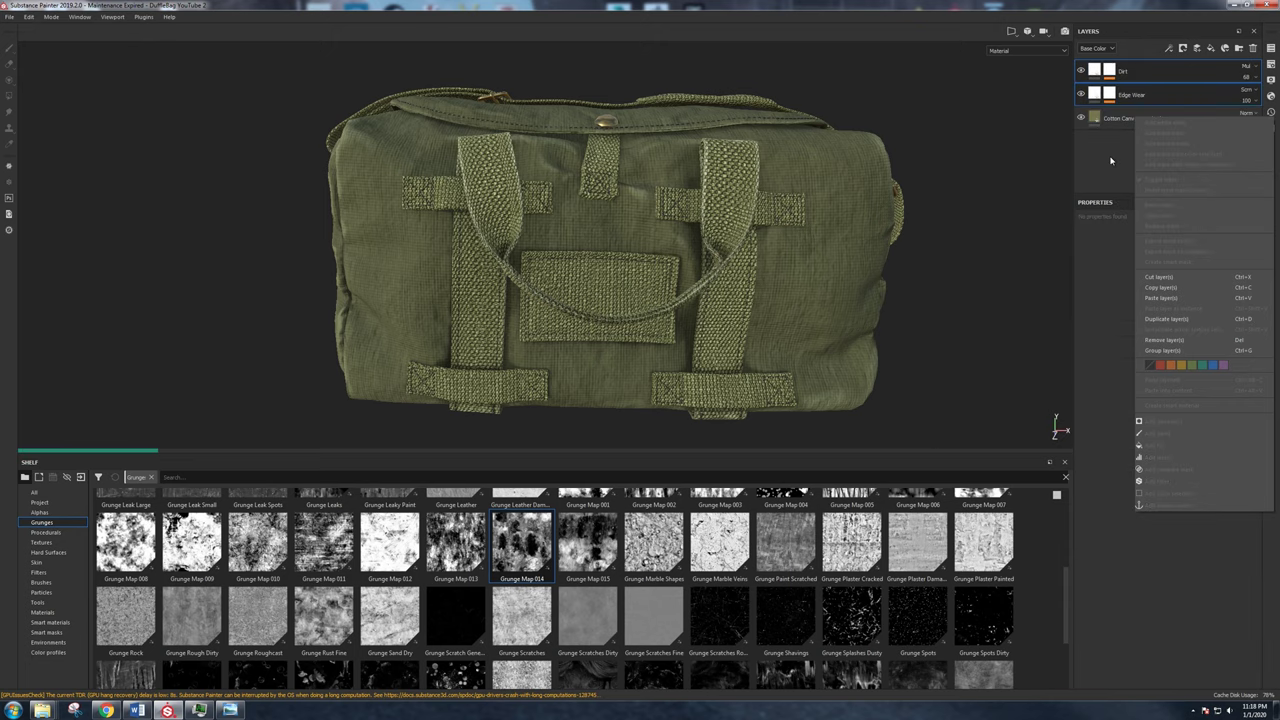
left_click(1111, 160)
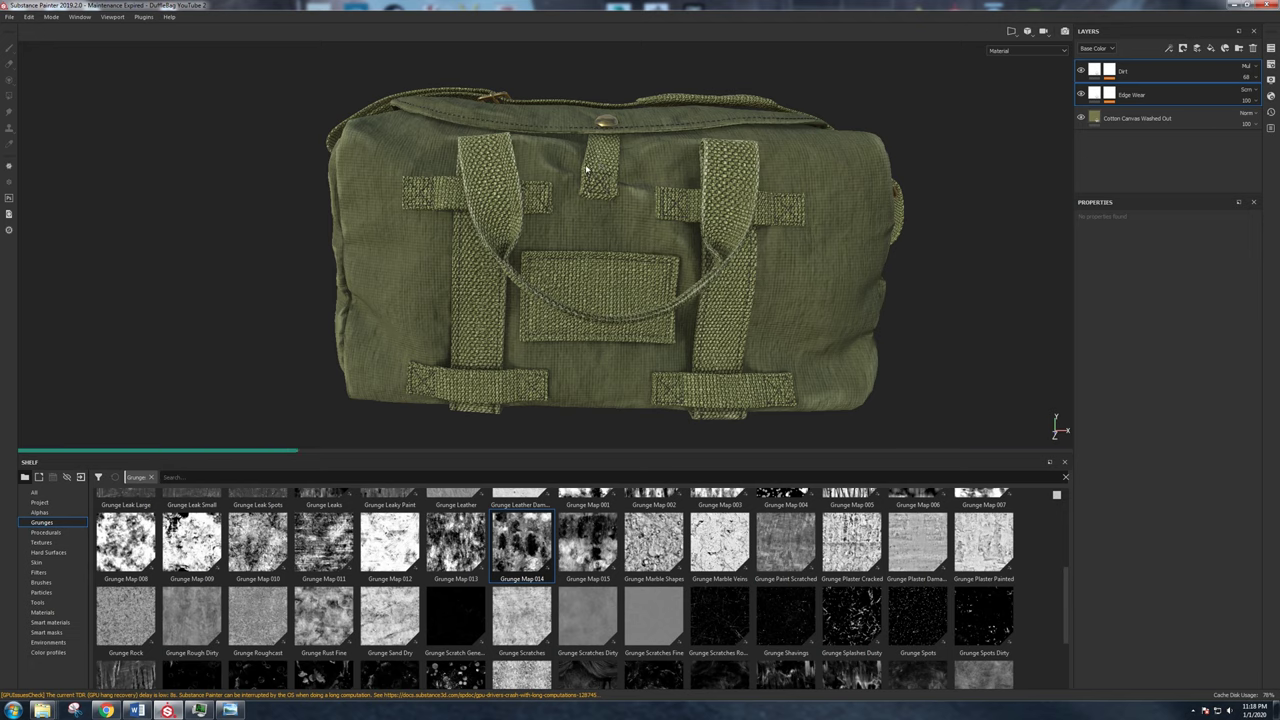
Examine the dirt and edge wear on the closure strap, shoulder strap and bag end from several angles.
scroll(600, 185, "up", 5)
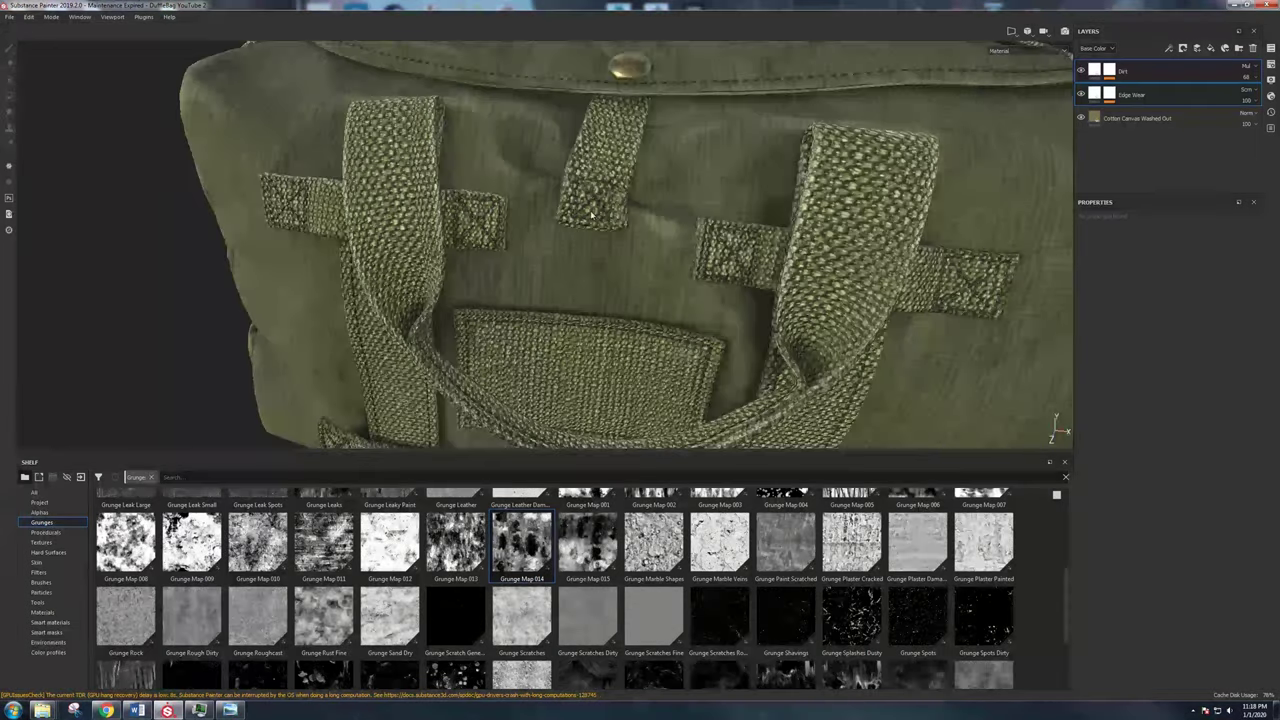
scroll(653, 218, "down", 4)
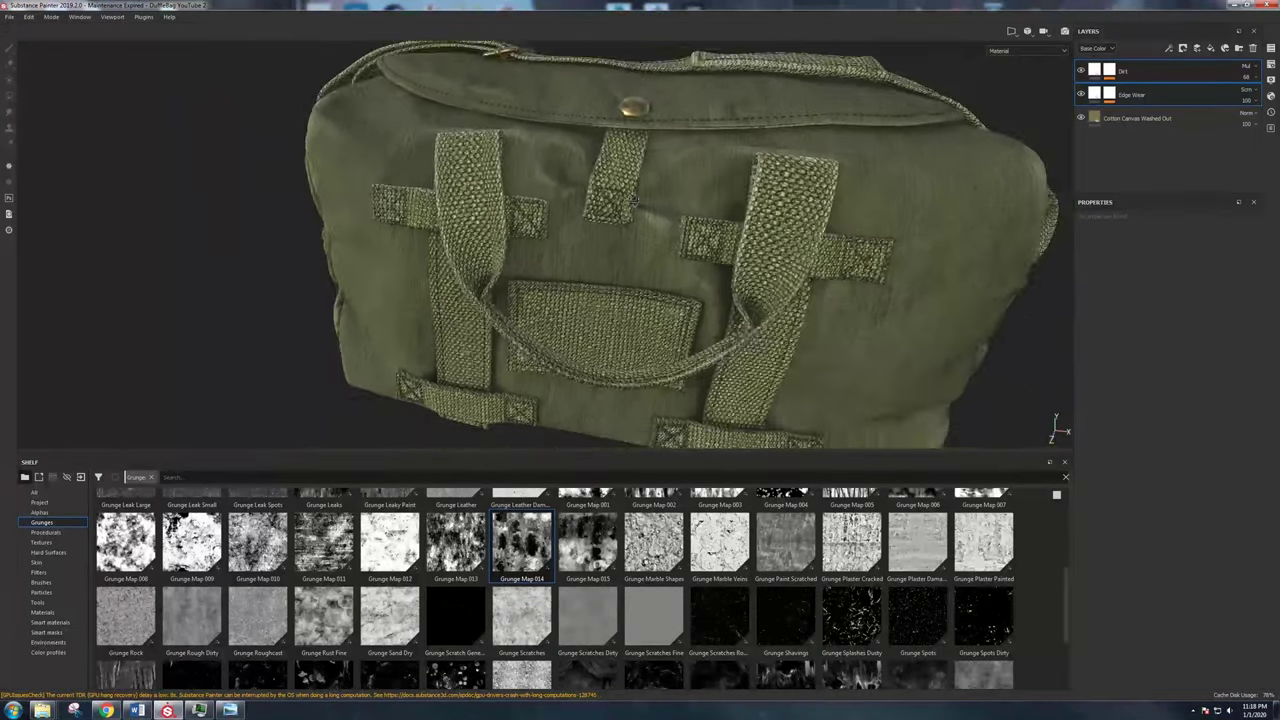
scroll(796, 180, "up", 1)
left_click_drag(740, 305, 806, 203, "alt")
right_click_drag(806, 203, 817, 211, "shift")
scroll(519, 256, "up", 5)
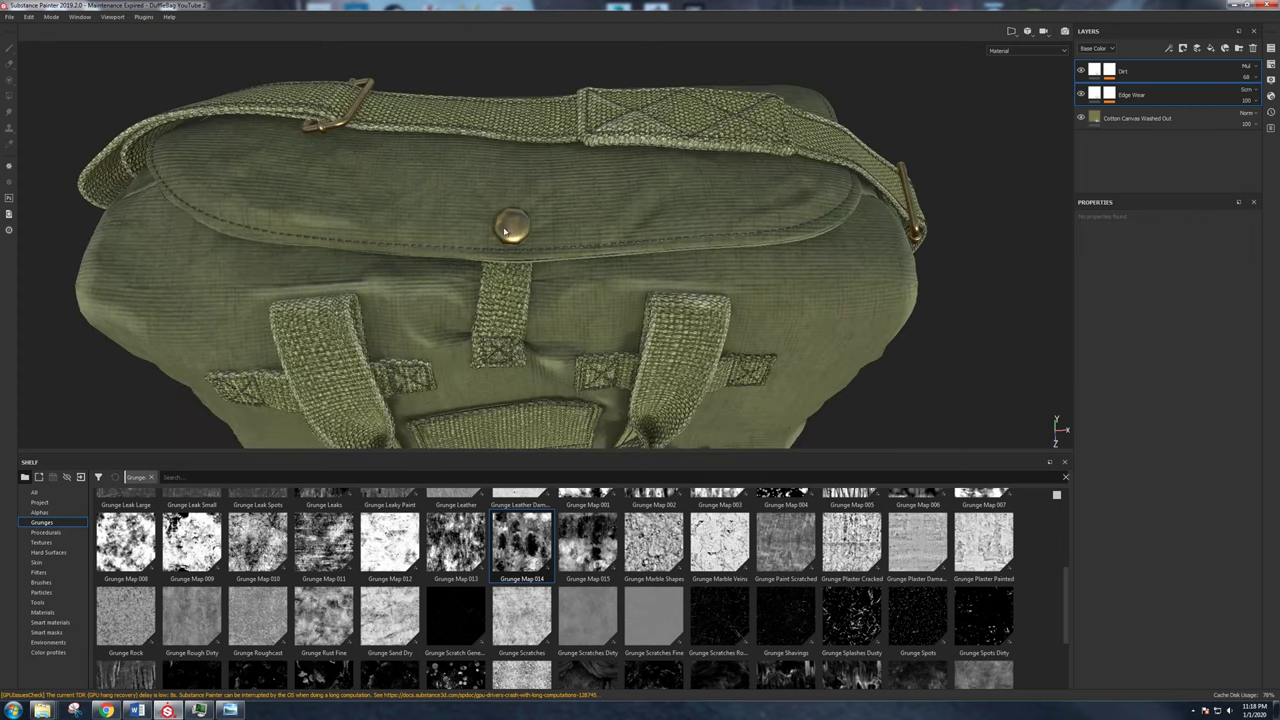
scroll(615, 250, "down", 2)
left_click_drag(634, 223, 530, 235, "alt")
middle_click_drag(900, 310, 655, 272, "alt")
scroll(655, 272, "up", 5)
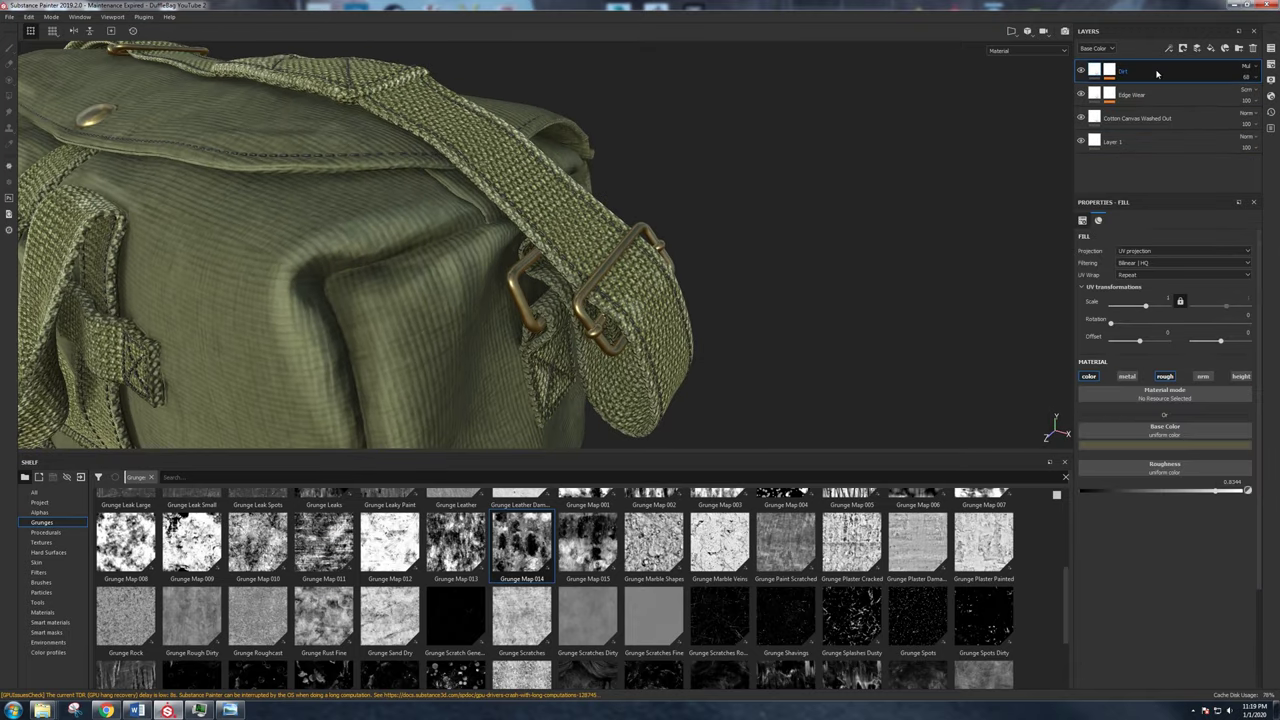
Copy the strap's Dirt layer and paste it above Antique Bronze Darkened in the buckles' texture set.
right_click(1157, 73)
left_click(1166, 243)
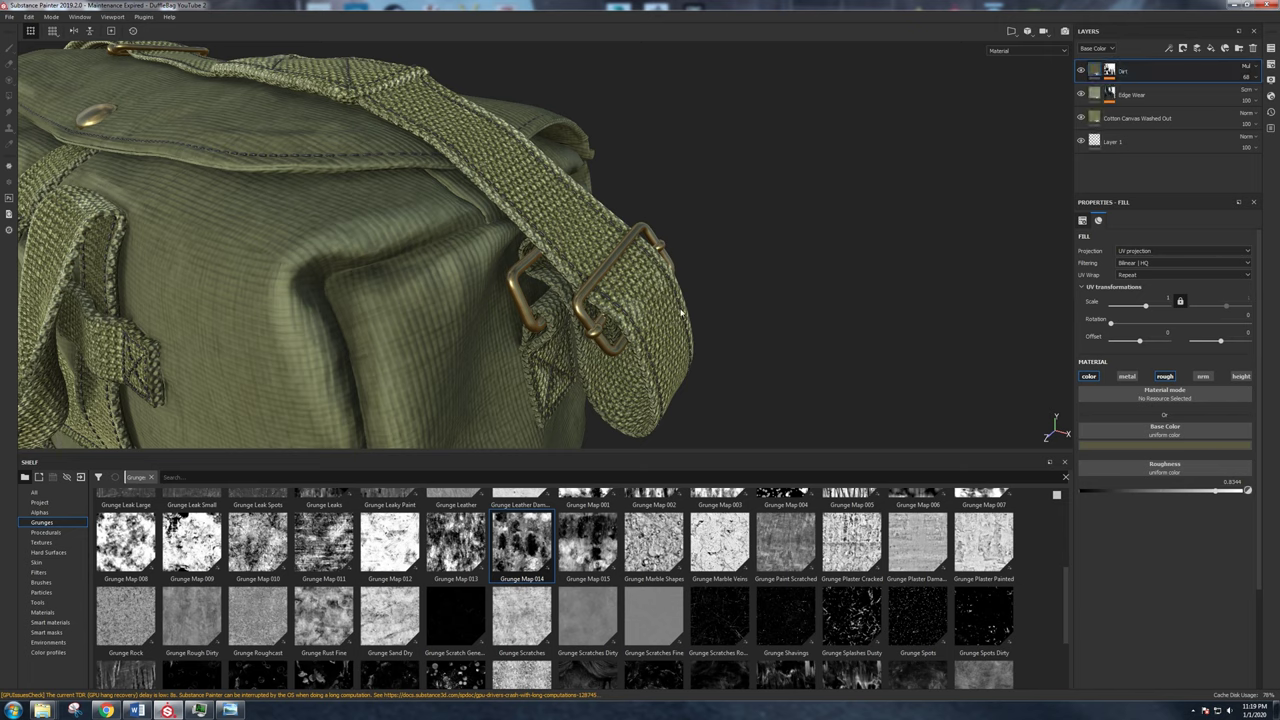
right_click(579, 310, "ctrl+alt")
right_click(1183, 73)
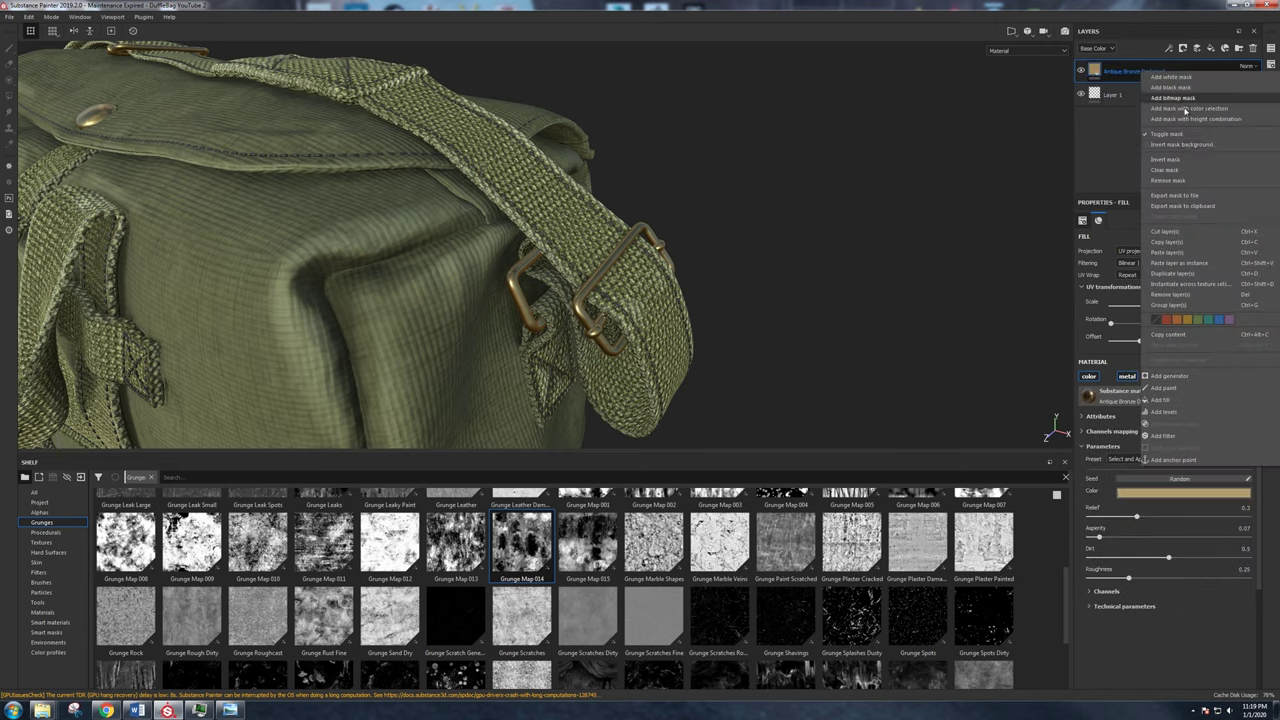
left_click(1172, 252)
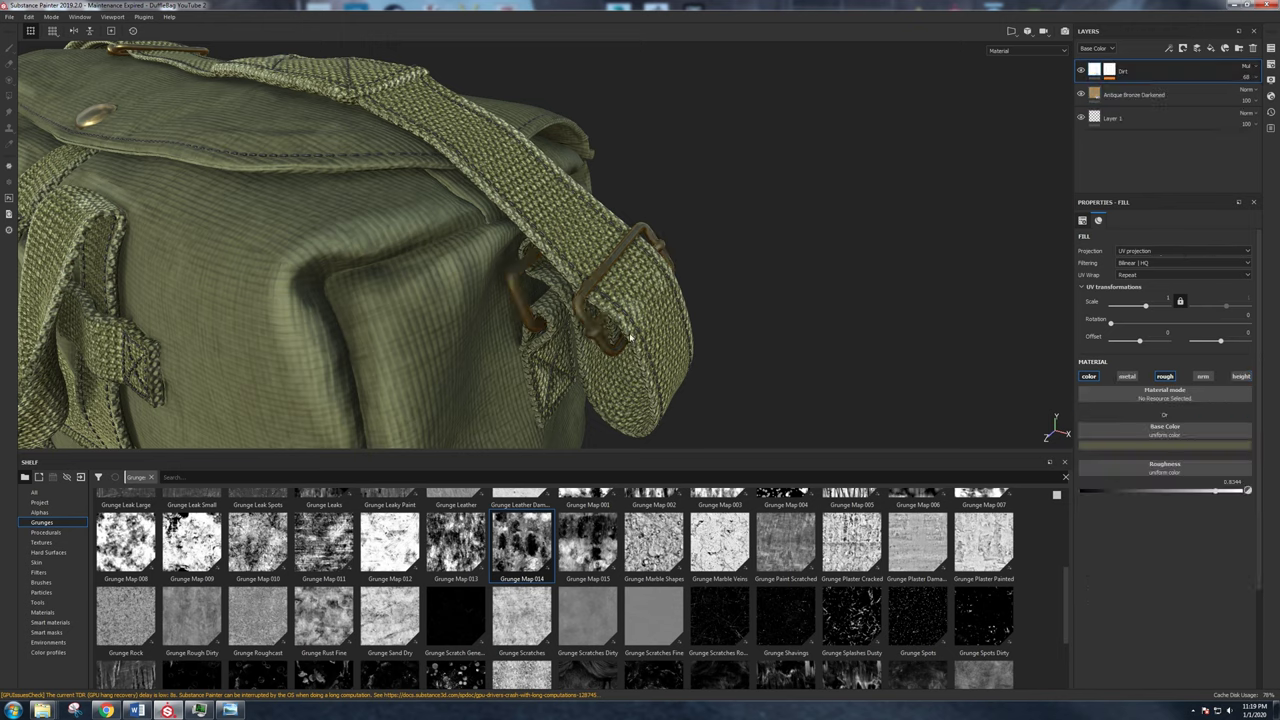
left_click_drag(622, 316, 580, 320, "alt")
right_click_drag(552, 322, 594, 328, "alt")
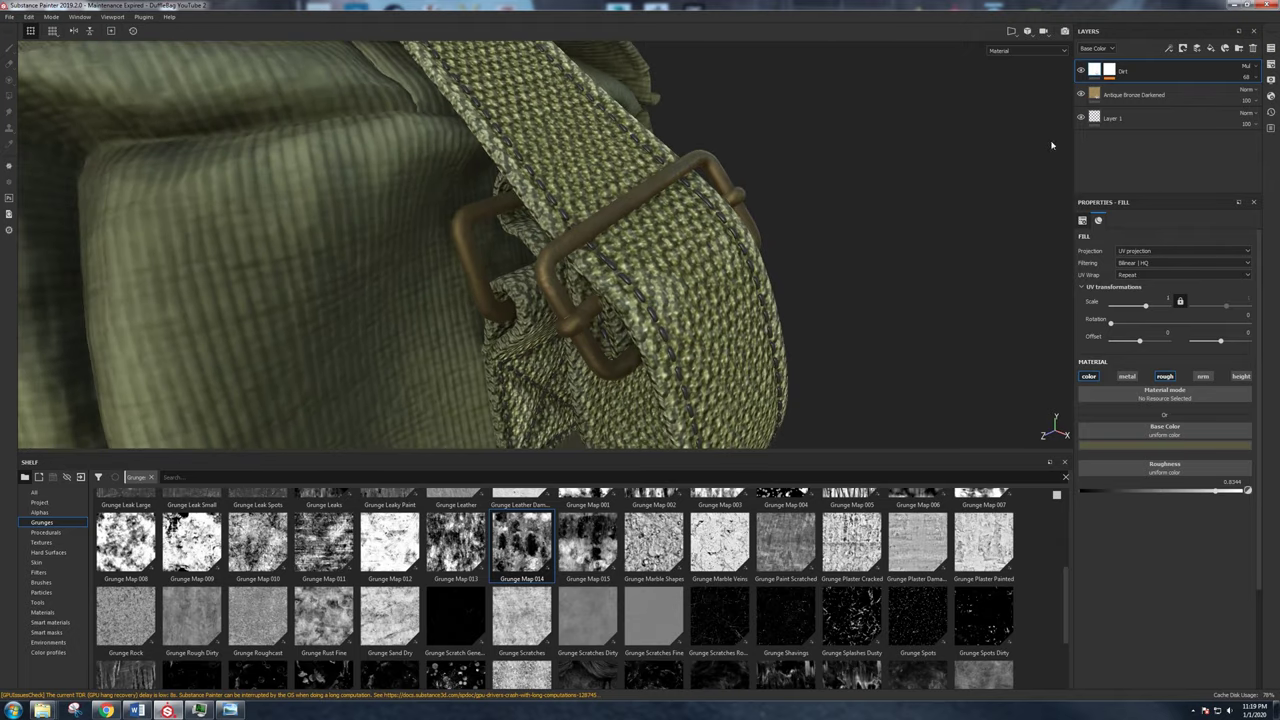
In the Mask Builder - Legacy generator of the buckles' Dirt layer, set Curvature to 0 and the AO Range to 0.81.
left_click(1110, 71)
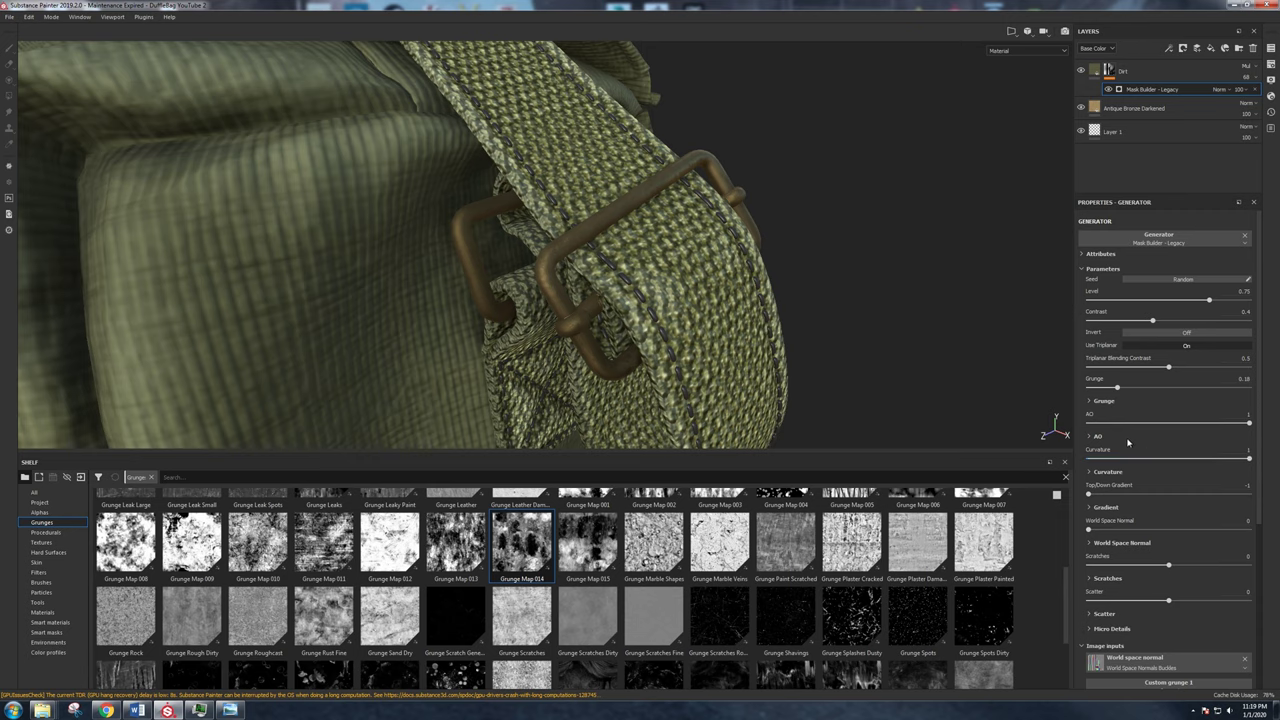
left_click_drag(1118, 459, 1061, 462)
right_click_drag(668, 276, 715, 355, "alt")
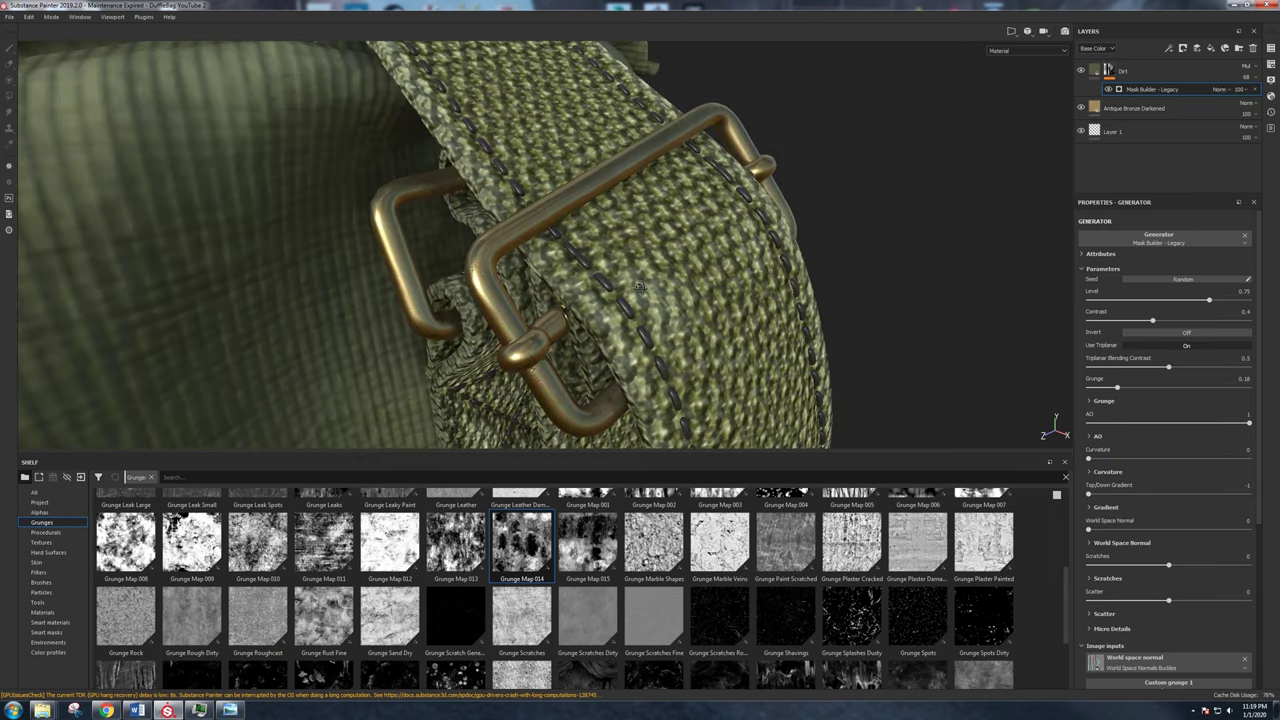
middle_click_drag(715, 355, 730, 322, "alt")
left_click(1095, 437)
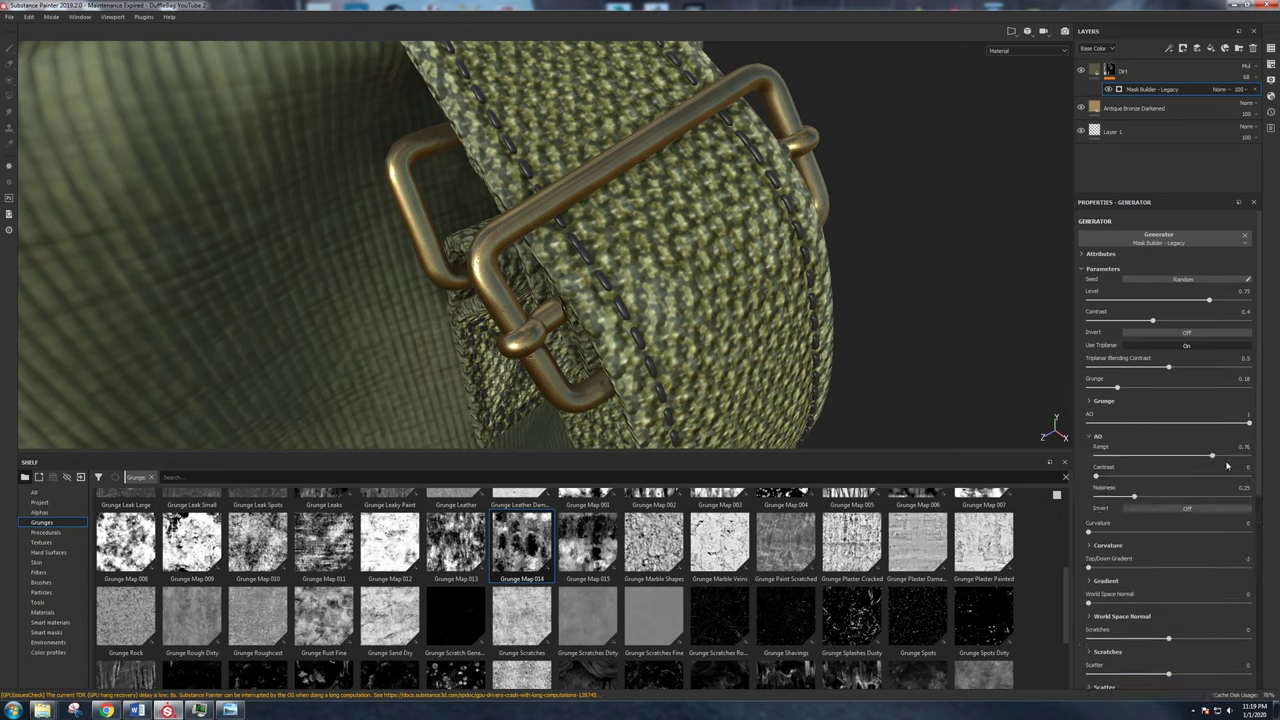
left_click_drag(1248, 452, 1220, 459)
left_click_drag(680, 260, 650, 215, "alt")
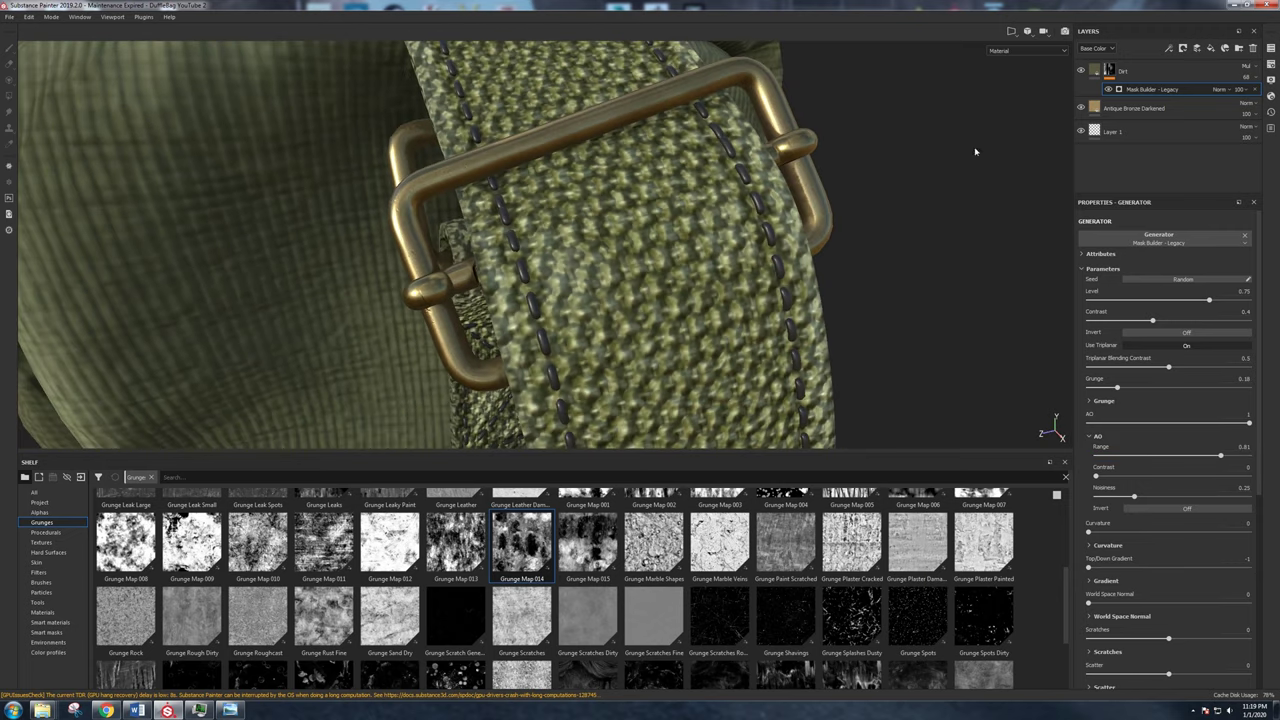
Inspect the buckles' Dirt mask, return to the material view, and examine the whole bag and its front from several angles.
left_click(1109, 71, "alt")
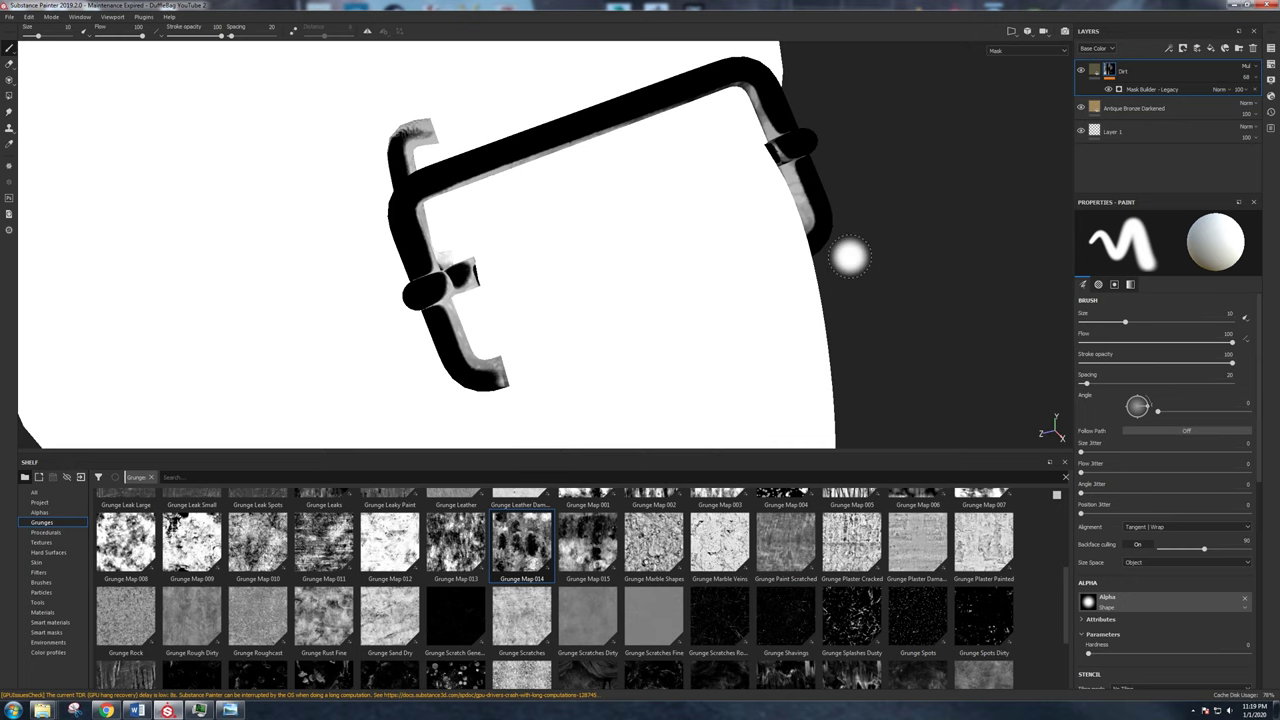
left_click(1095, 71)
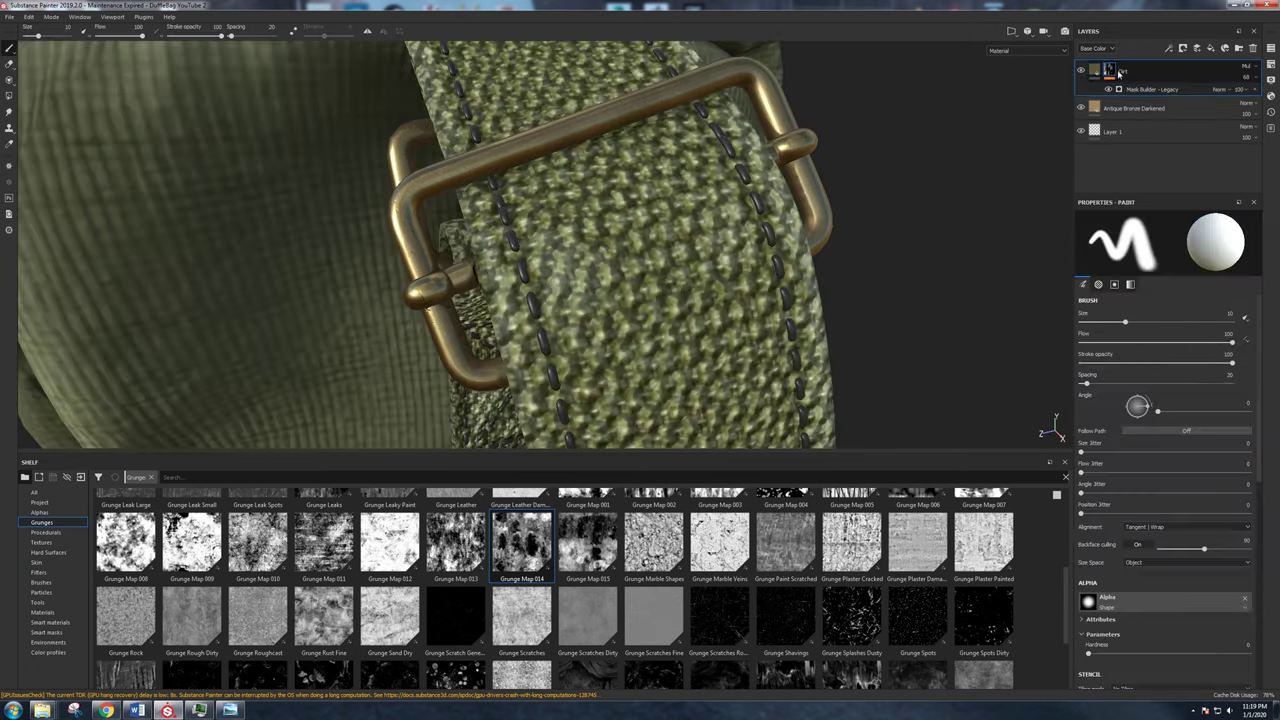
right_click_drag(500, 222, 514, 246, "alt")
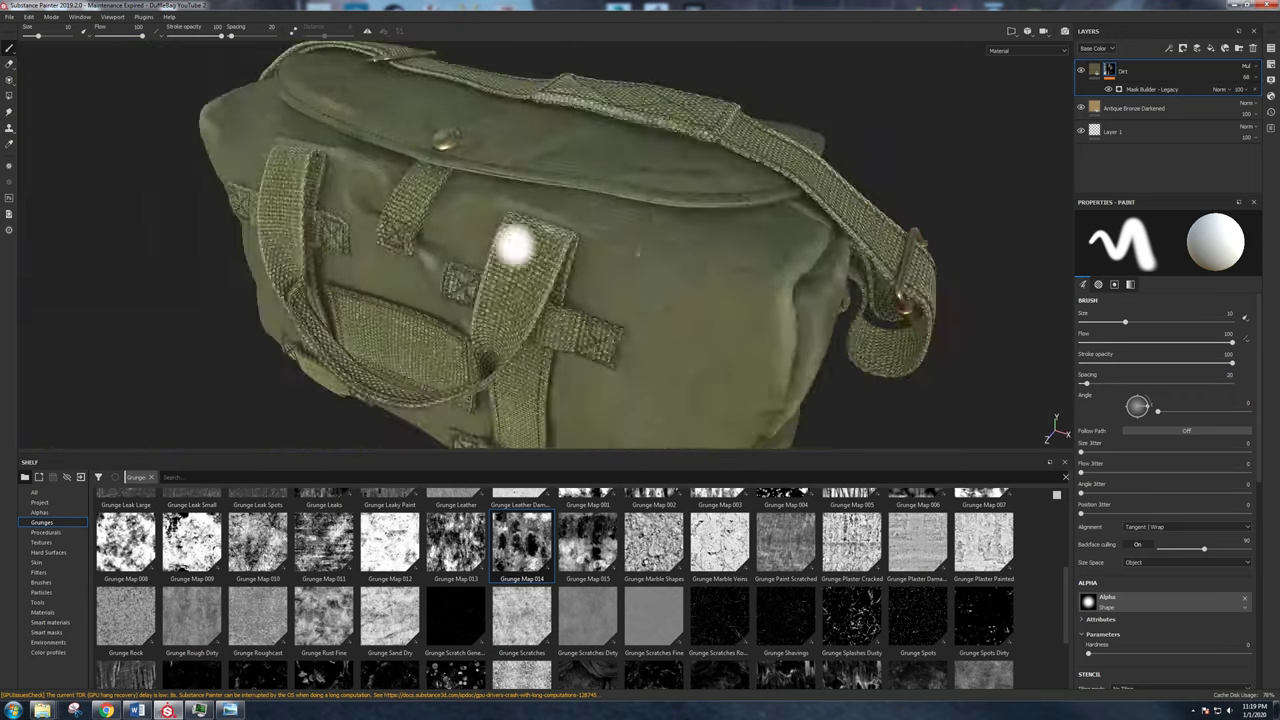
left_click_drag(514, 246, 766, 266, "alt")
right_click_drag(766, 266, 952, 340, "alt")
left_click_drag(951, 340, 667, 279, "alt")
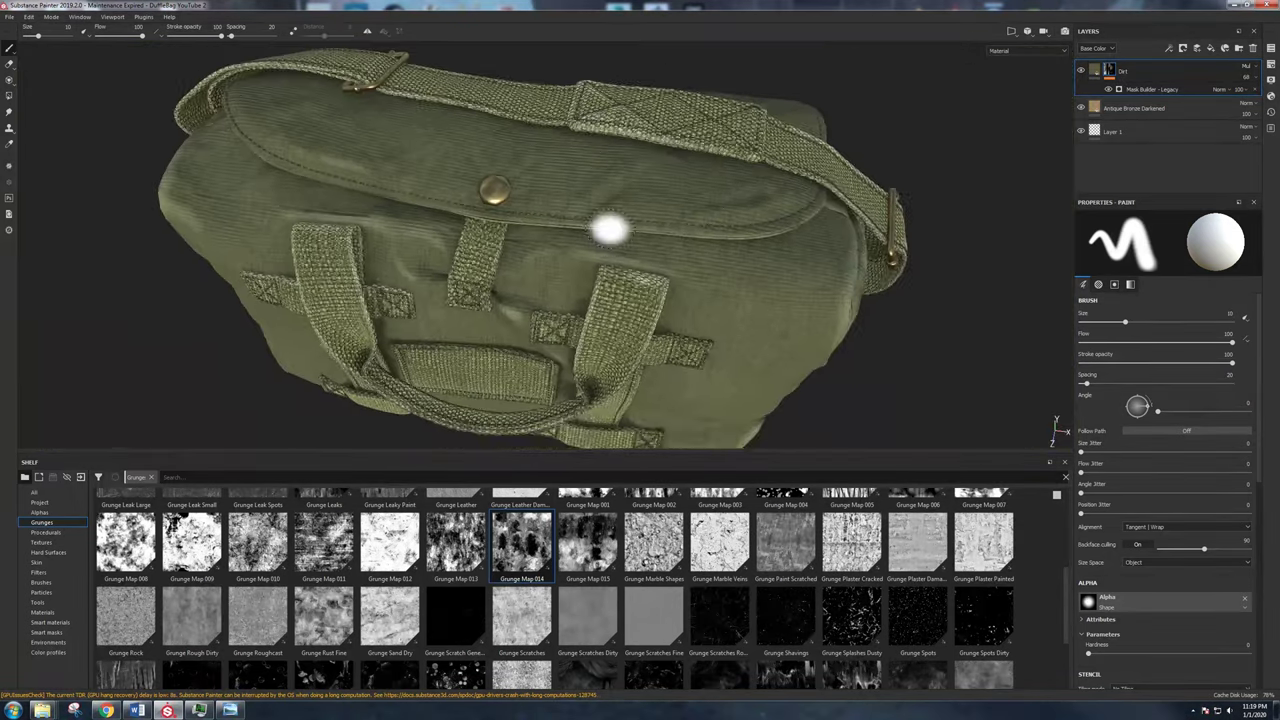
middle_click_drag(667, 279, 737, 217, "alt")
right_click_drag(737, 217, 673, 211, "alt")
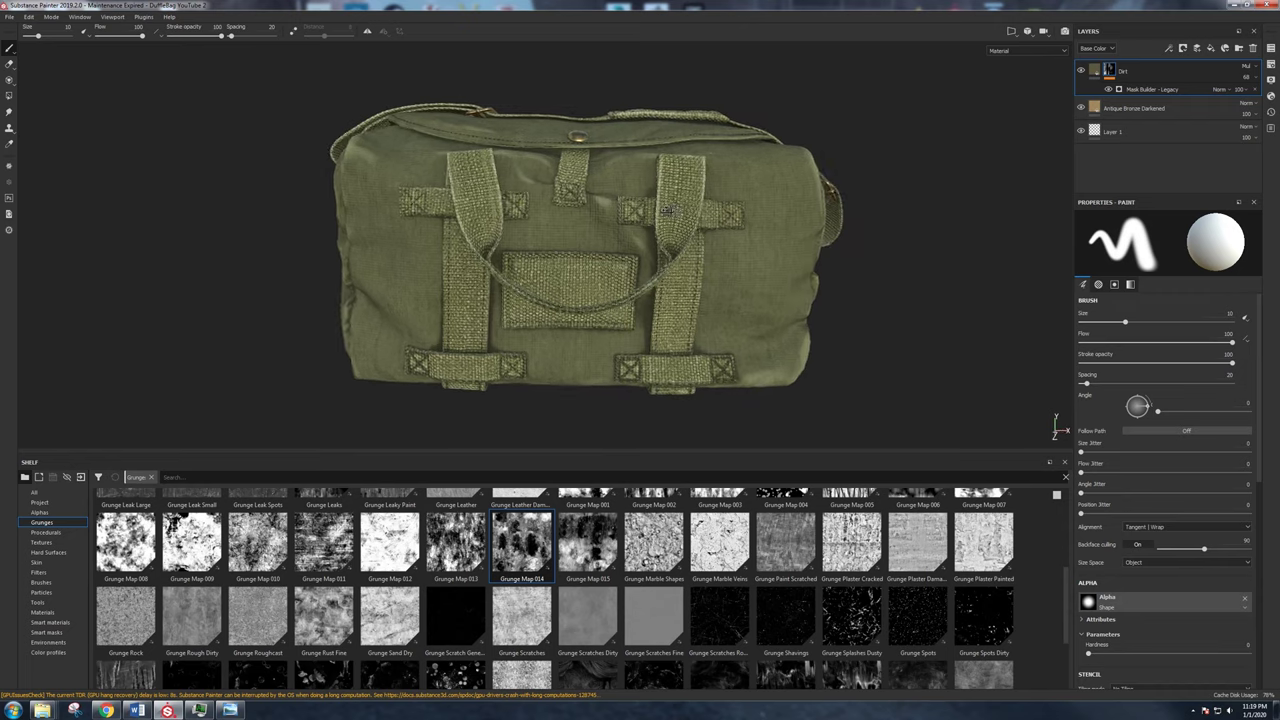
middle_click_drag(673, 211, 726, 220, "alt")
left_click_drag(726, 220, 660, 250, "alt")
middle_click_drag(674, 264, 546, 274, "alt")
scroll(547, 275, "up", 3)
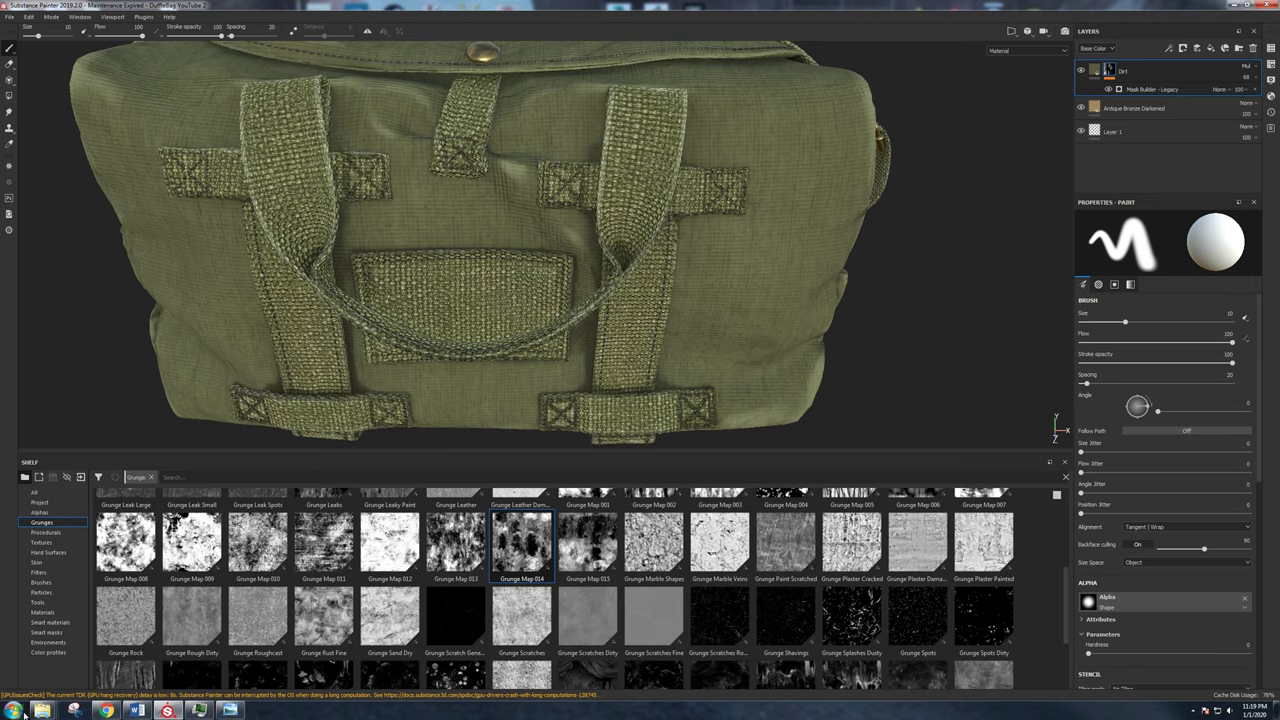
Switch to Windows Photo Viewer and compare the Refinery Pass logo with the label on the reference bag image.
mouse_move(42, 710)
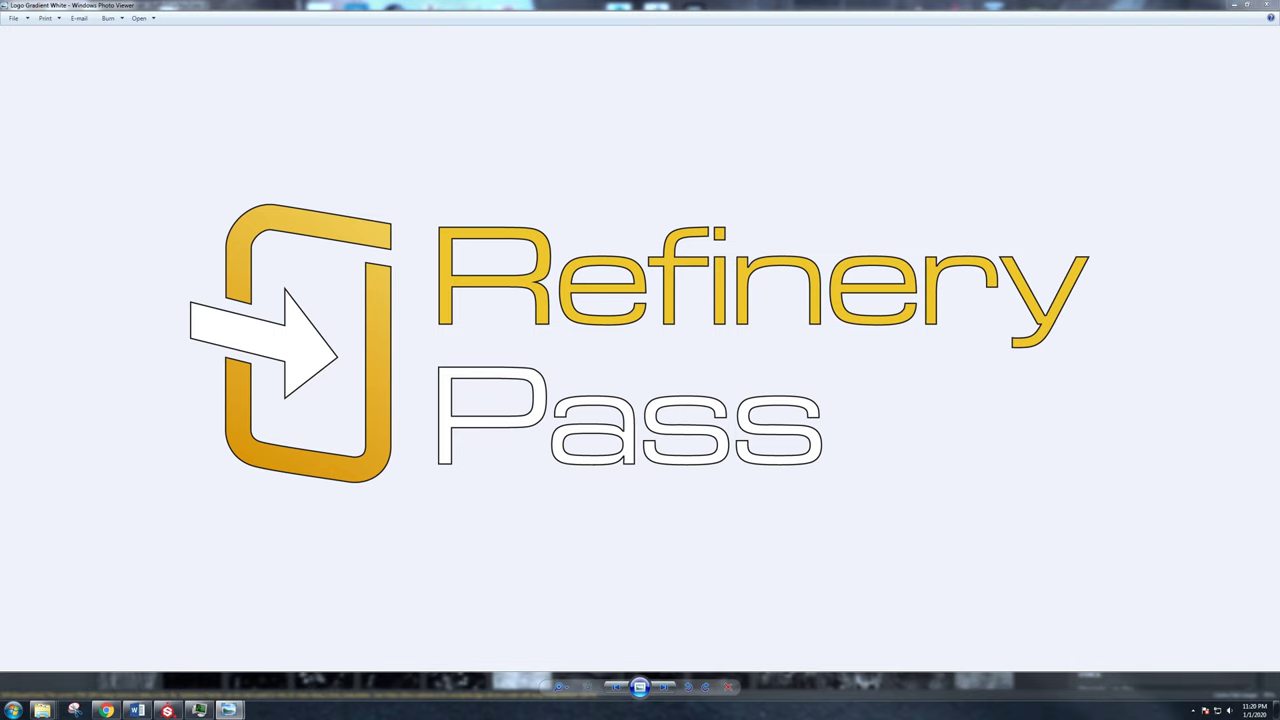
left_click_drag(502, 128, 566, 106)
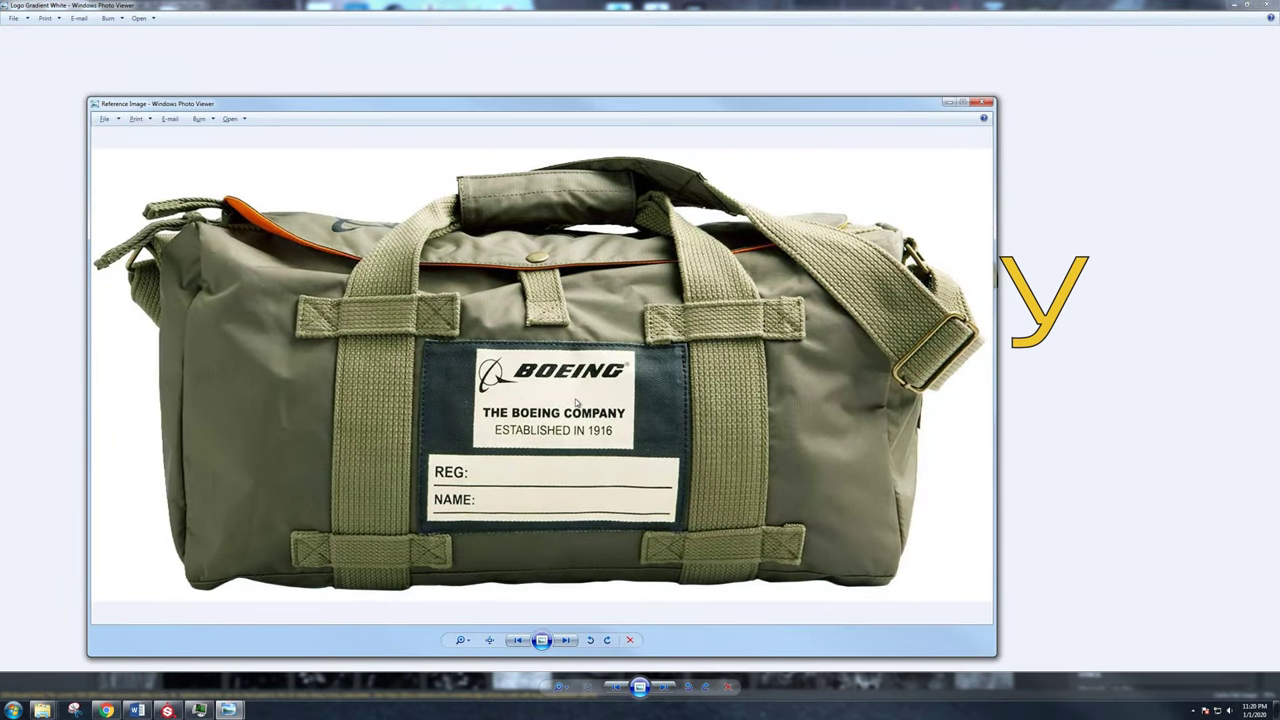
left_click(950, 104)
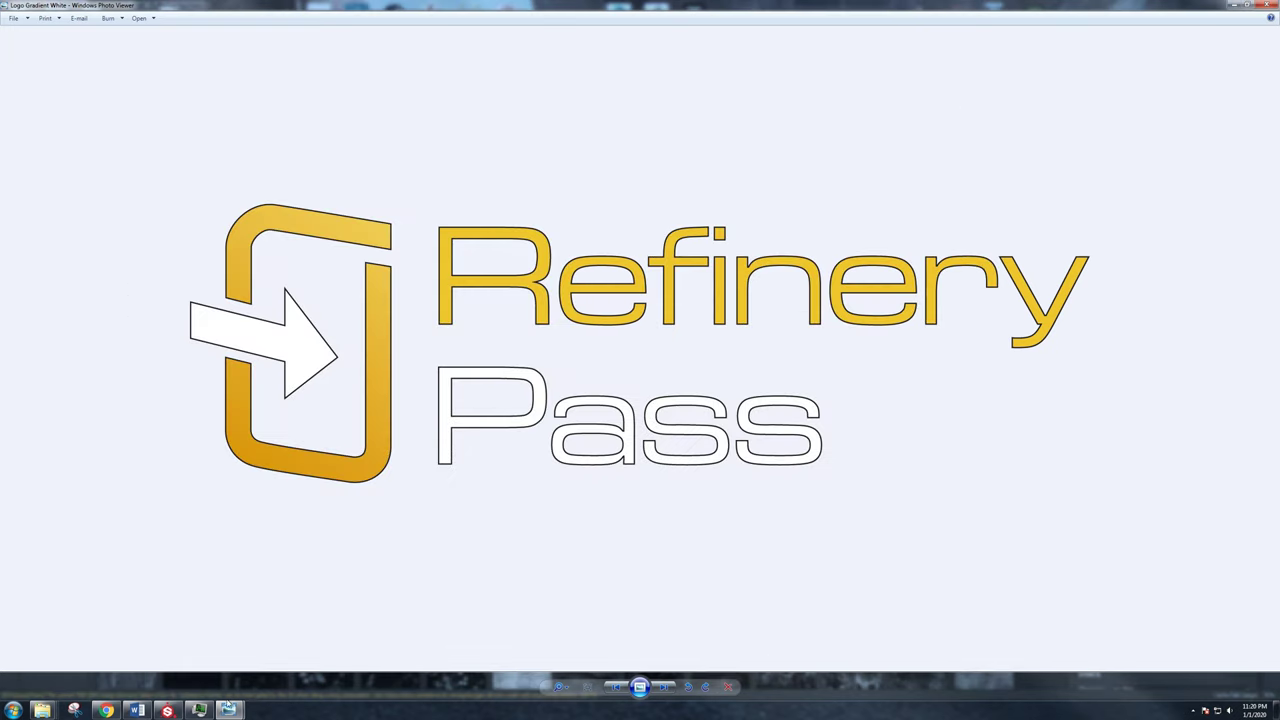
left_click(165, 648)
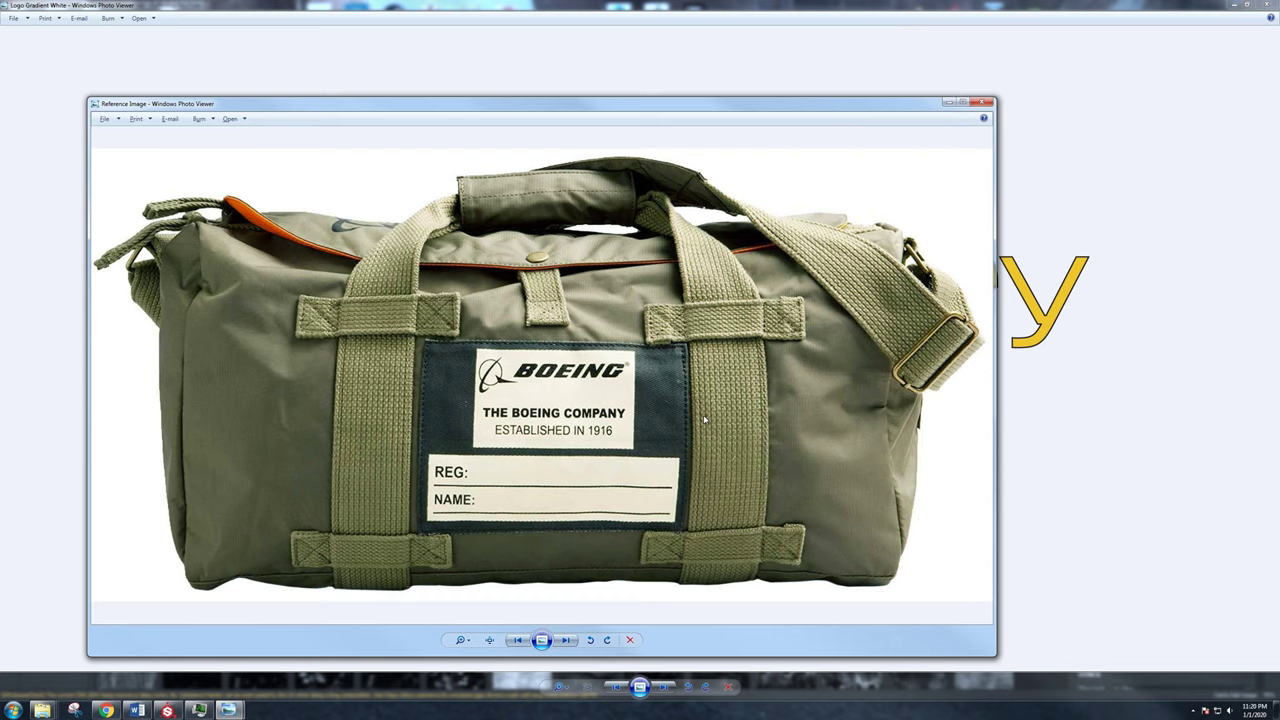
left_click(949, 103)
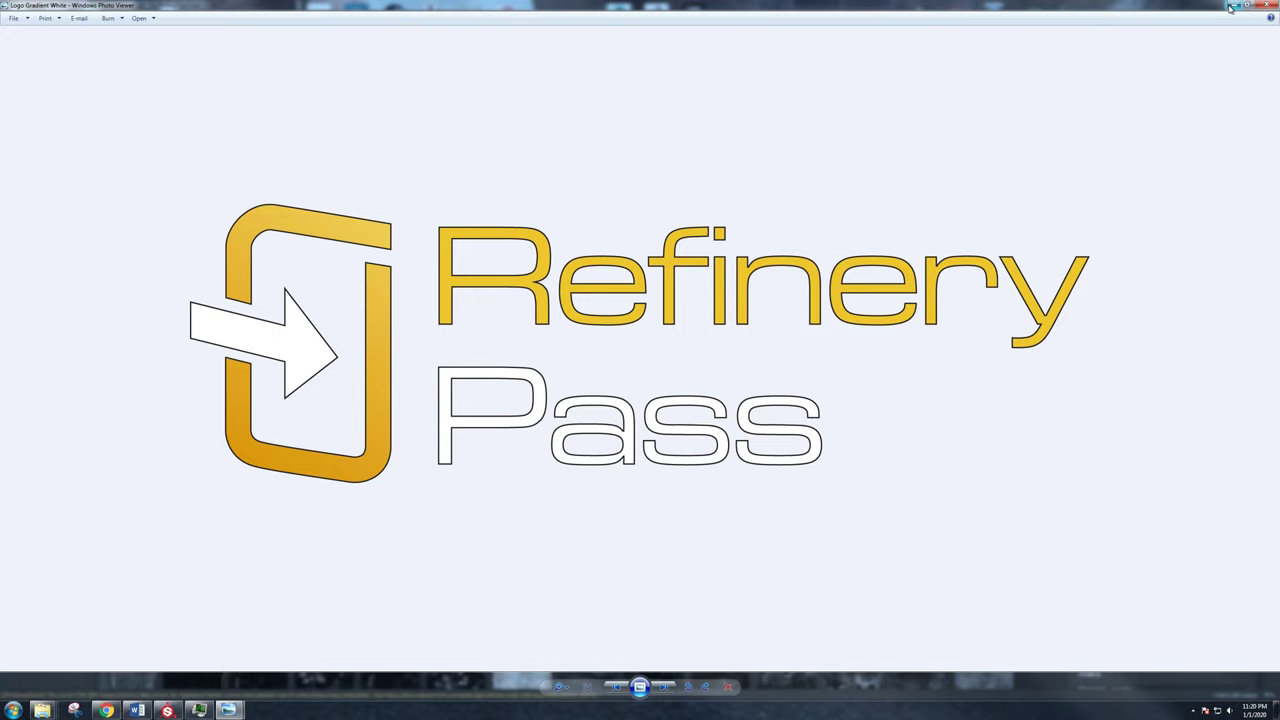
left_click(1232, 7)
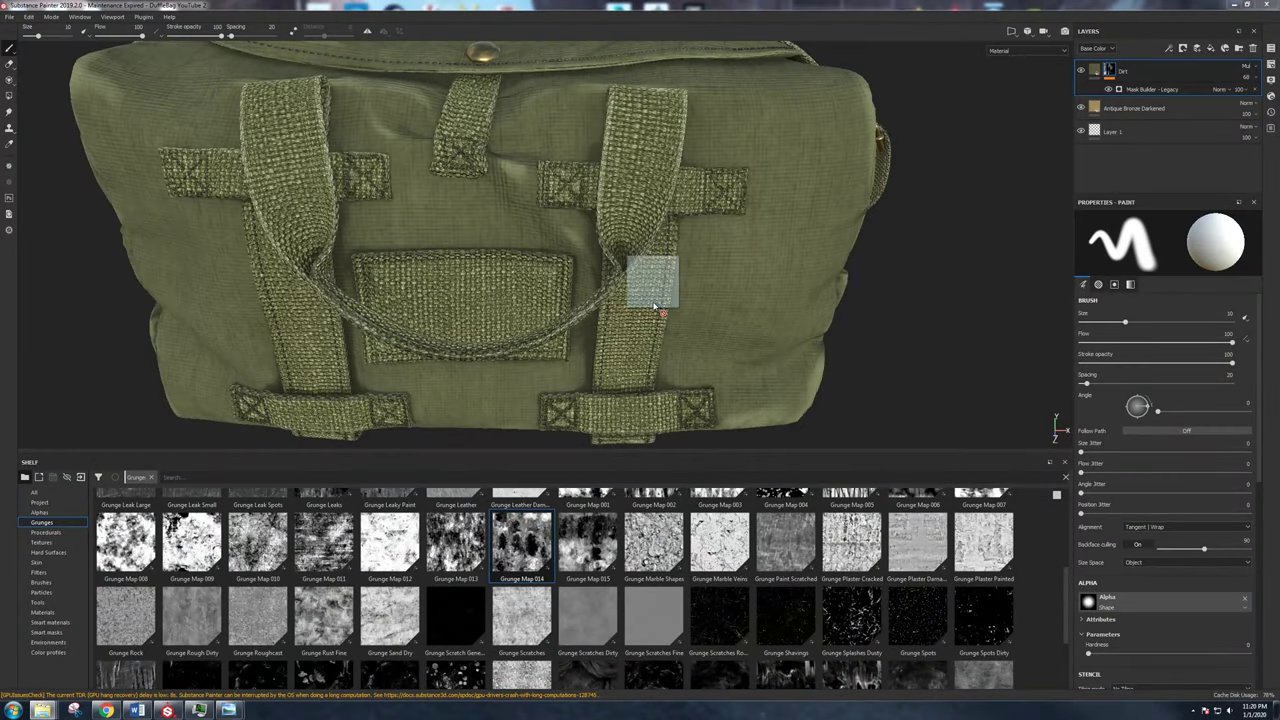
Import Logo Gradient White.png into the shelf as a texture resource.
left_click_drag(1279, 110, 763, 89)
mouse_move(738, 390)
left_mouse_down()
mouse_move(582, 549)
mouse_move(514, 584)
left_mouse_up()
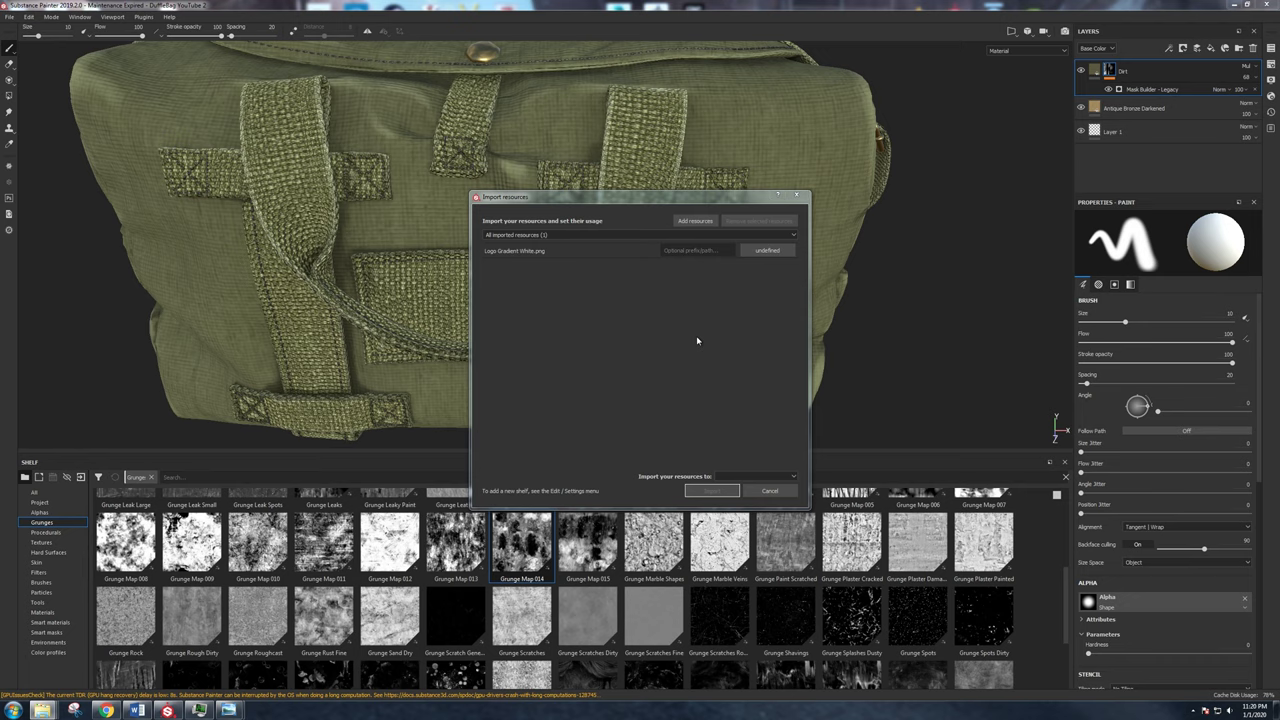
left_click(767, 250)
left_click(782, 287)
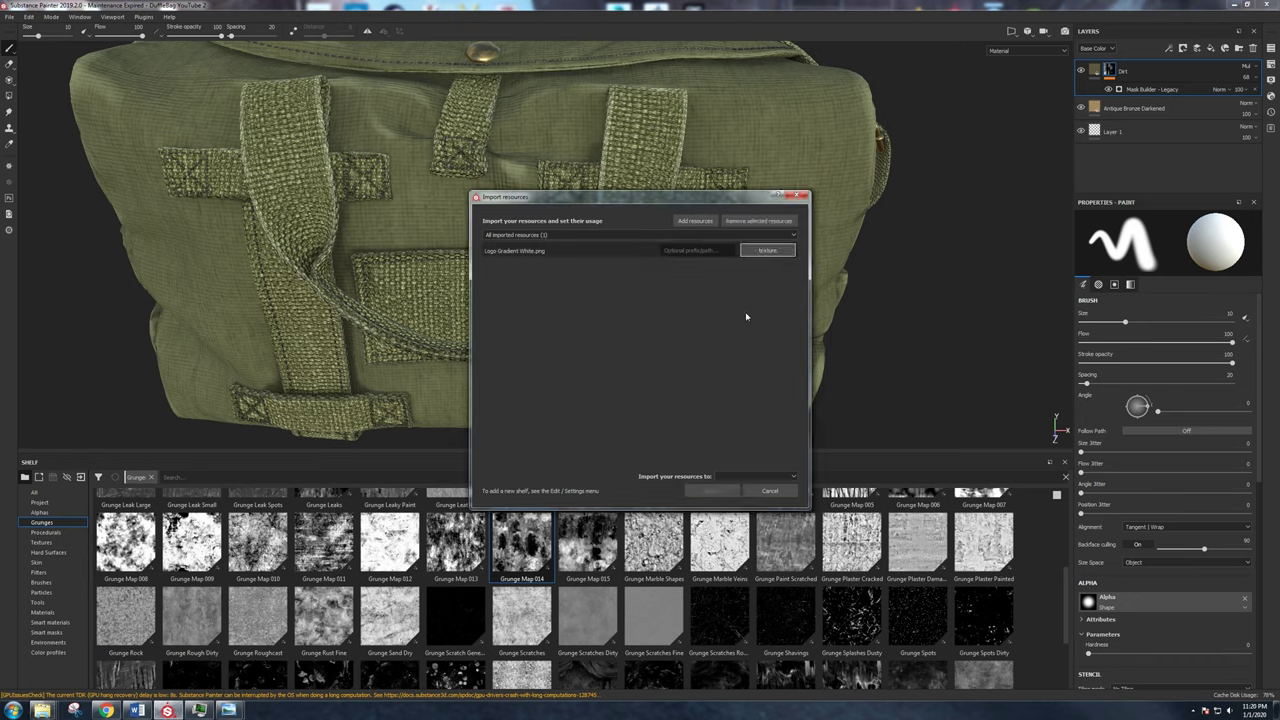
left_click(722, 477)
left_click(718, 491)
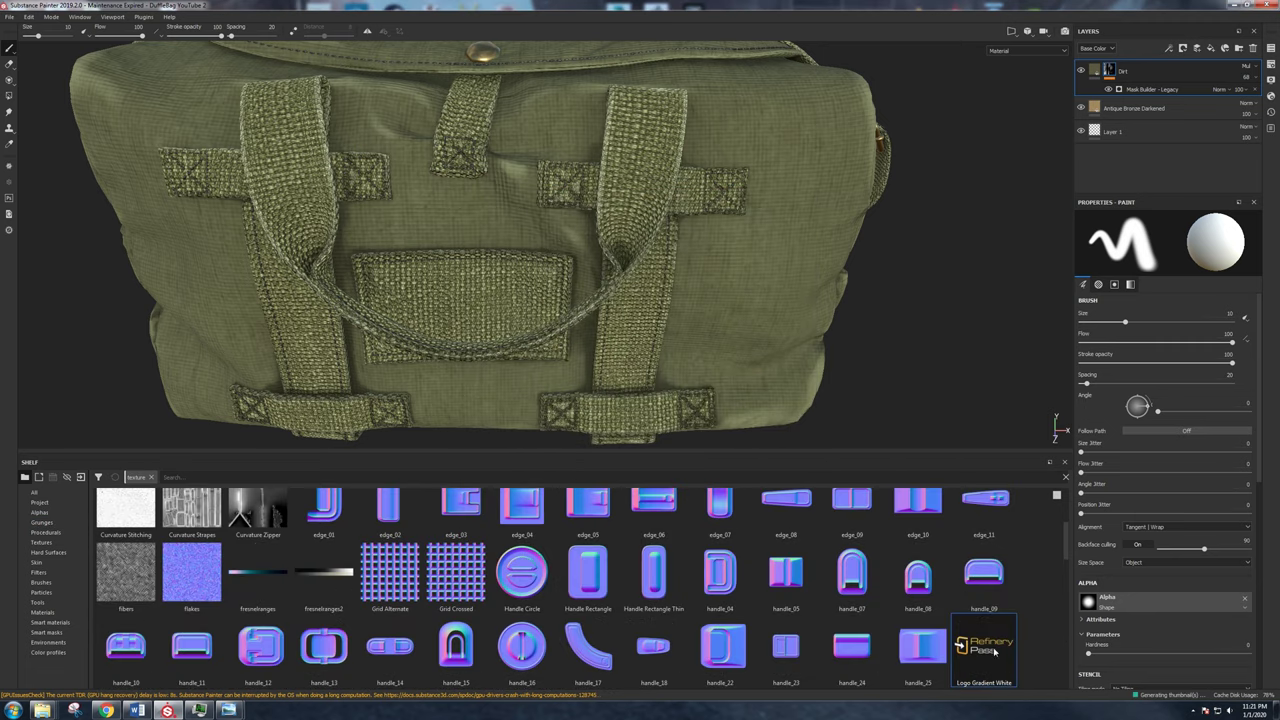
Add a fill layer above Dirt in the front patch's texture set and sample its base color from the reference label's dark navy backing.
scroll(543, 349, "up", 5)
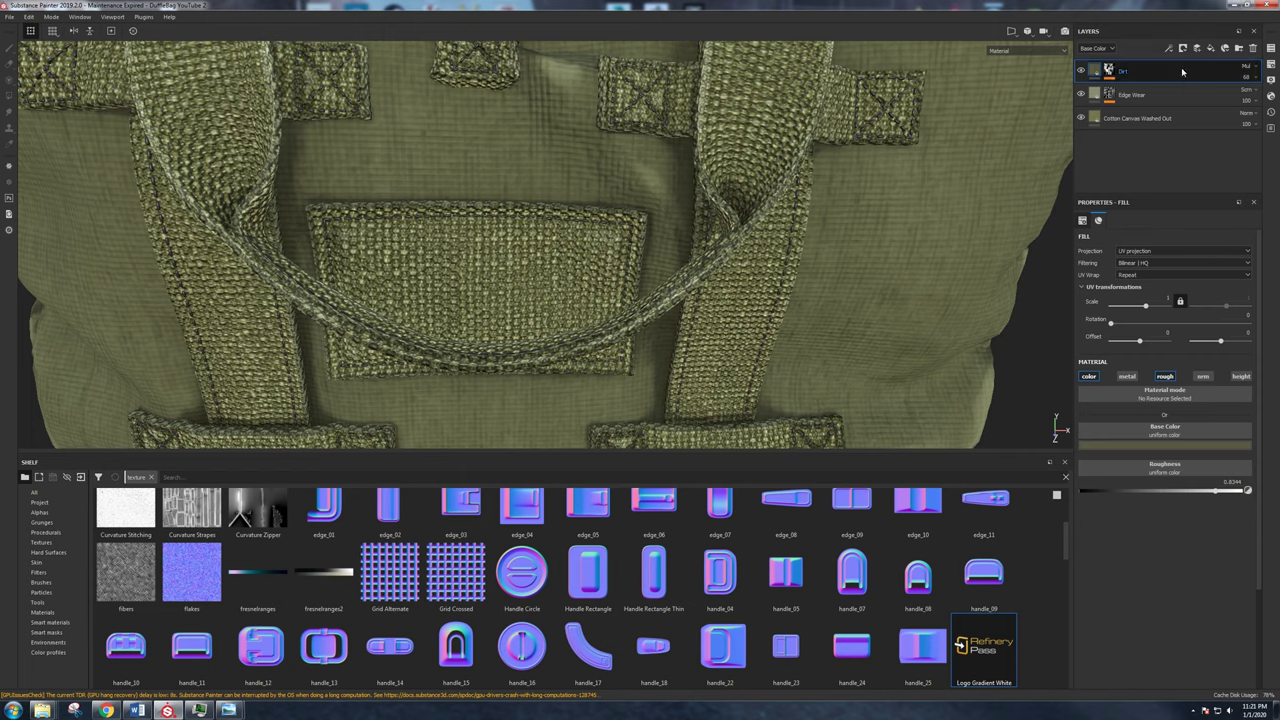
left_click(1210, 49)
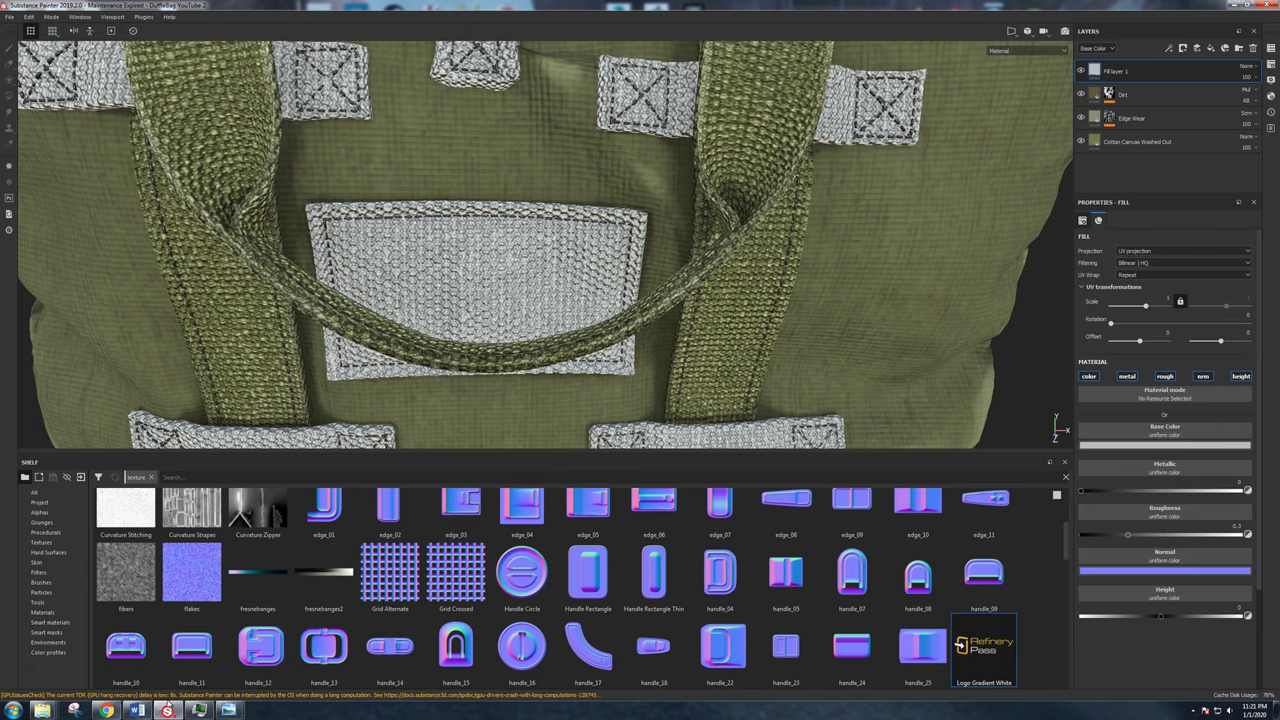
mouse_move(229, 710)
left_click(176, 655)
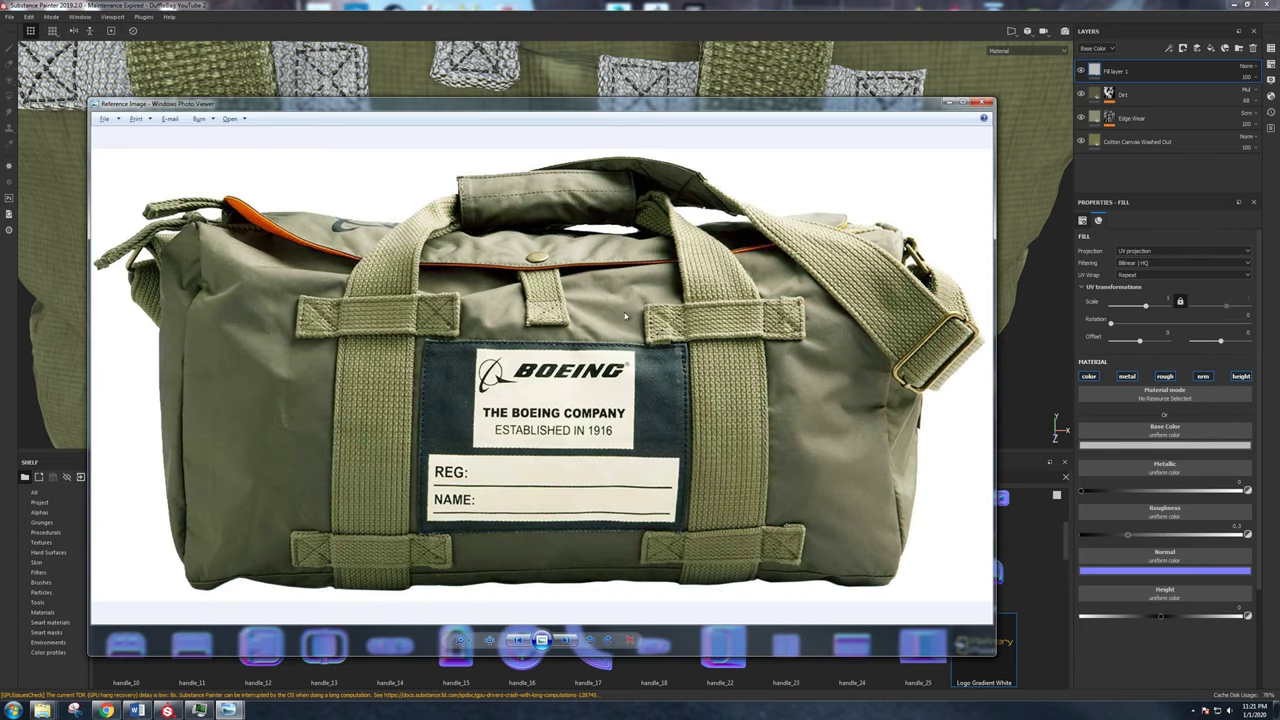
left_click(862, 95)
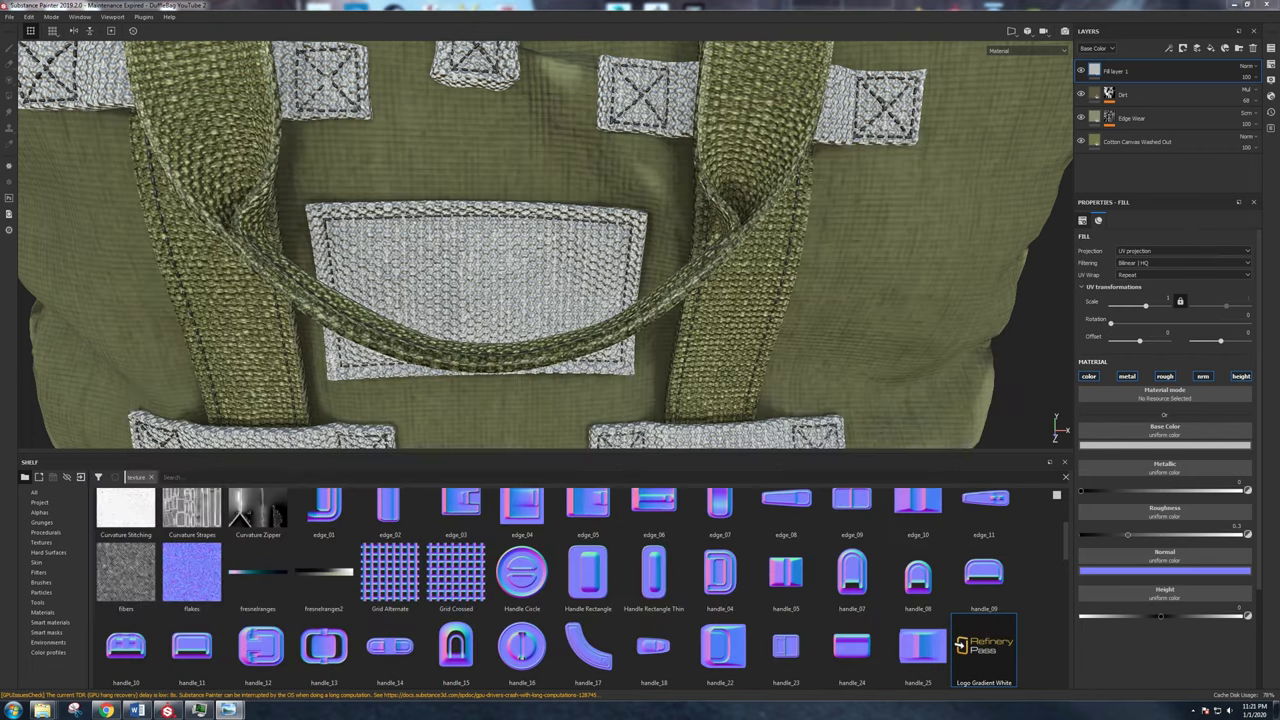
left_click(1180, 445)
left_click(1188, 454)
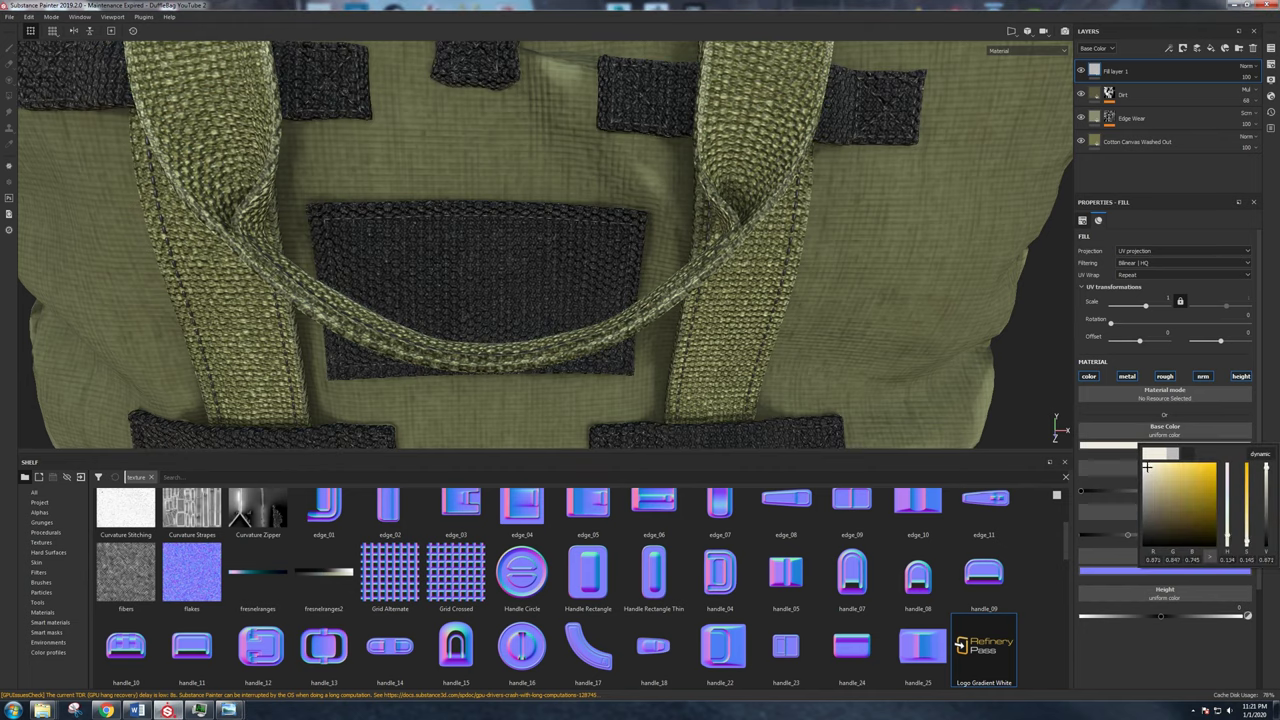
left_click(1188, 453)
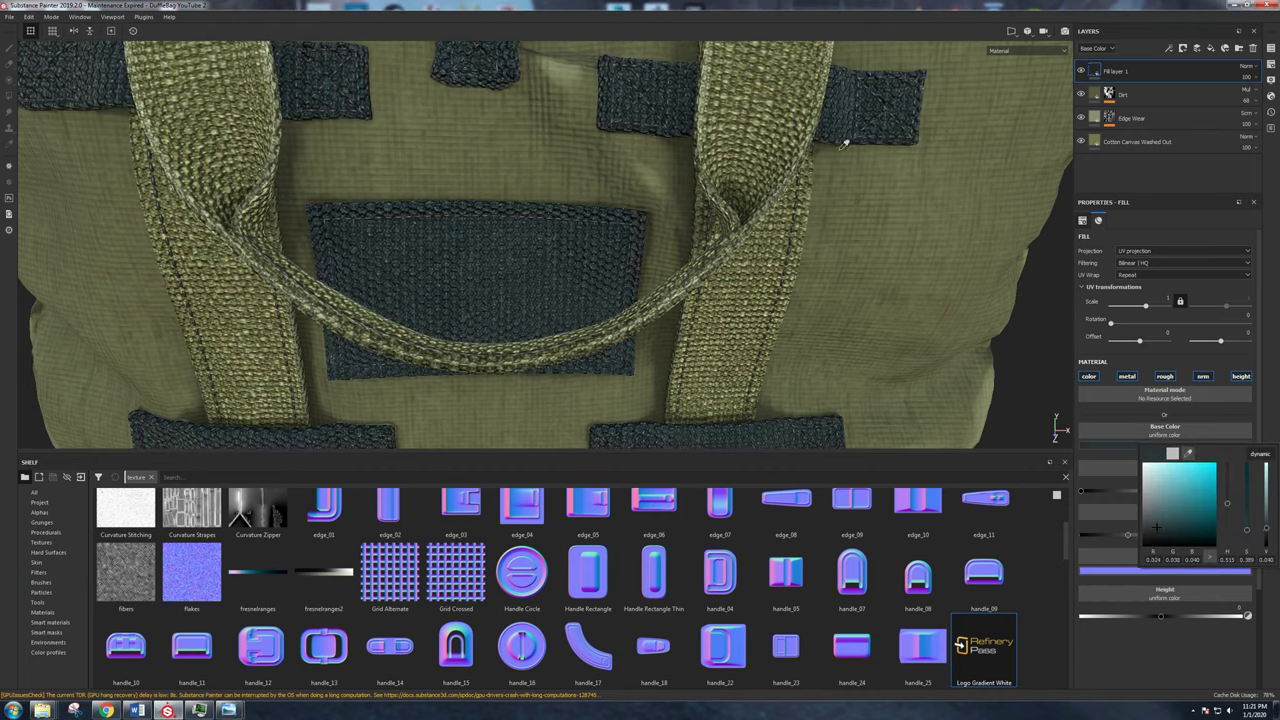
left_click(1186, 174)
Give the navy fill layer a black mask with a paint effect and reveal only the front label patch with a mesh Polygon Fill.
right_click(1129, 71)
left_click(1152, 85)
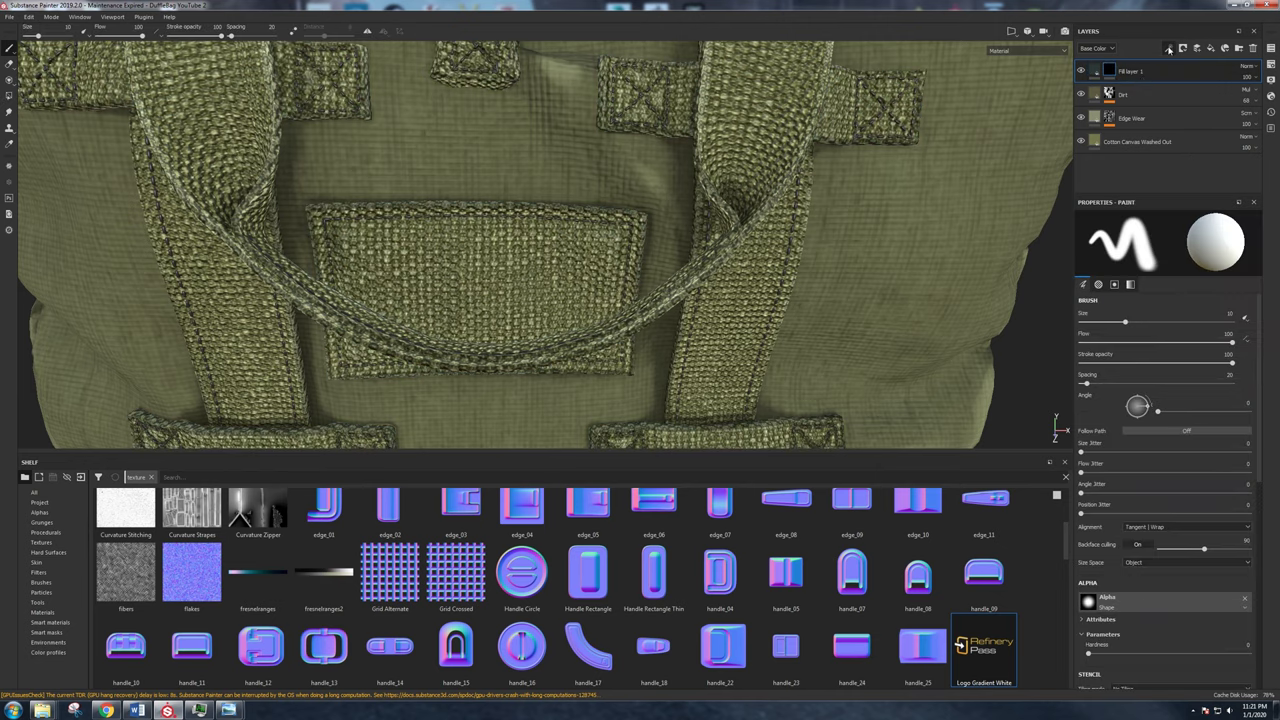
left_click(1169, 48)
left_click(1183, 75)
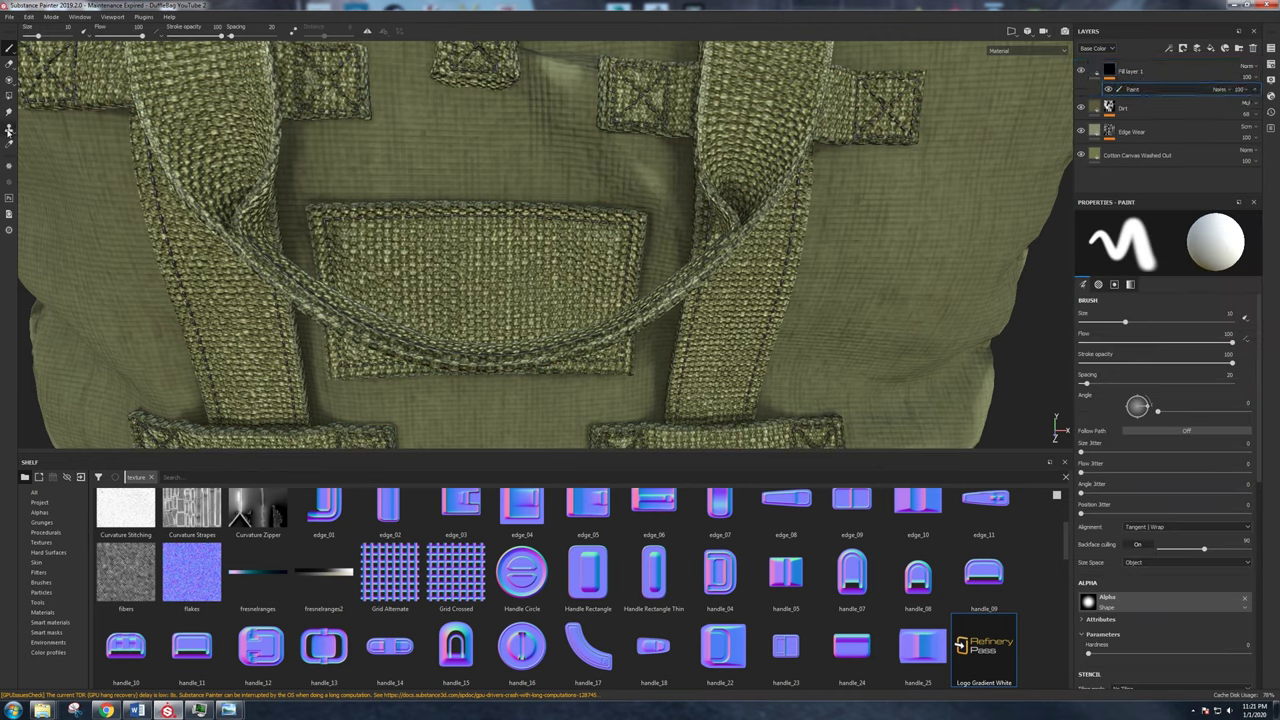
left_click(10, 95)
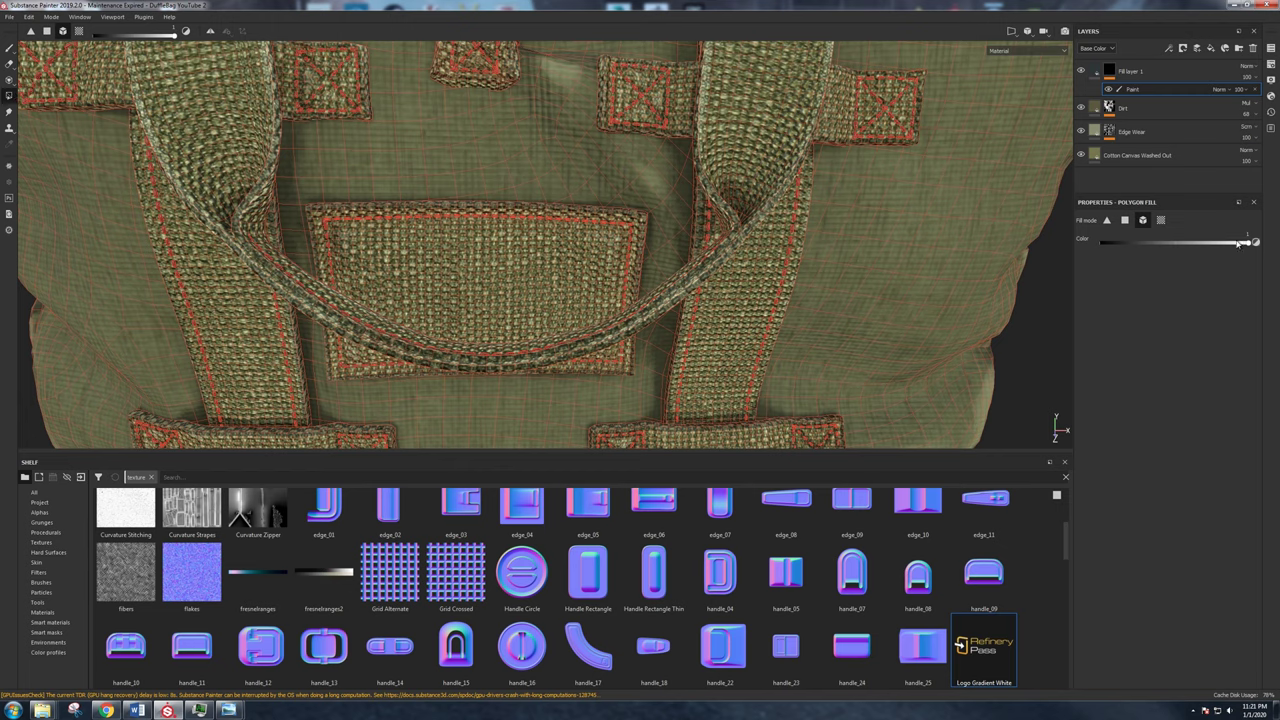
left_click(636, 221)
Examine the navy label patch behind the handle up close and against the whole front of the bag.
scroll(649, 257, "up", 3)
scroll(634, 229, "down", 4)
left_click_drag(634, 229, 608, 234, "alt")
left_click_drag(503, 167, 512, 174, "alt")
left_click(9, 48)
mouse_move(381, 243)
left_mouse_down("alt")
mouse_move(511, 220)
mouse_move(577, 293)
left_mouse_up("alt")
scroll(565, 275, "up", 3)
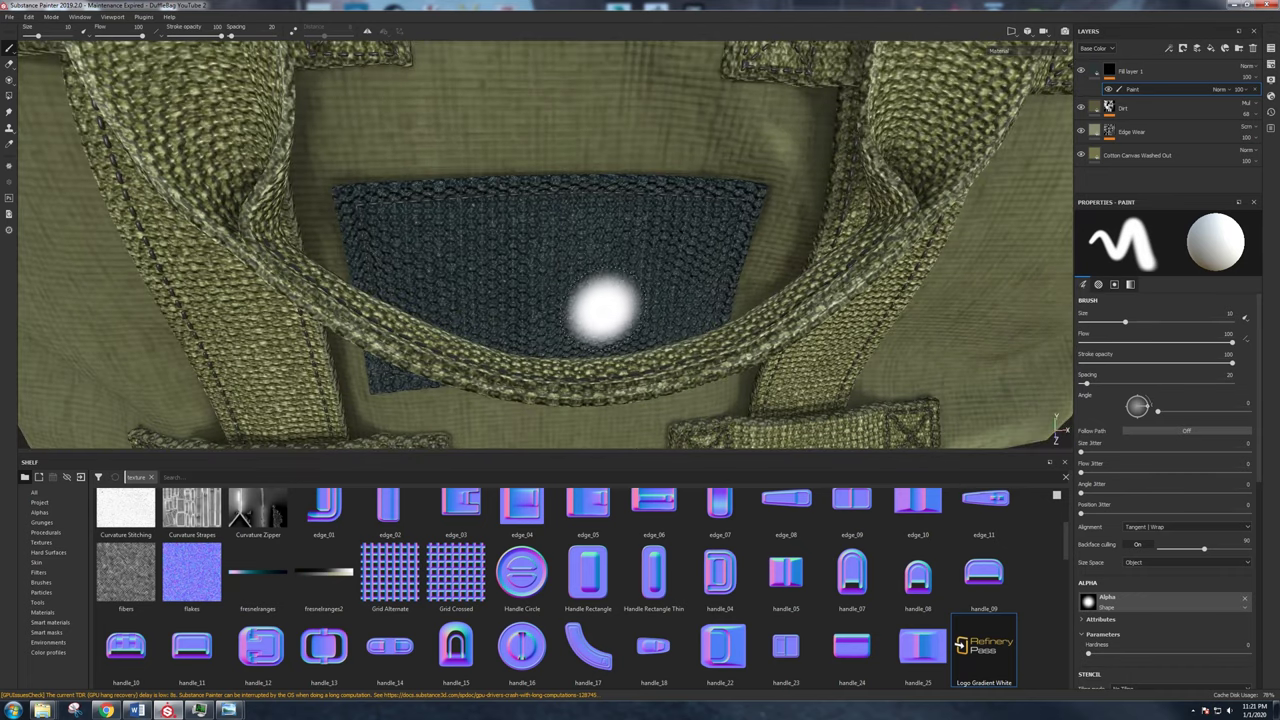
scroll(603, 308, "down", 4)
left_click_drag(726, 309, 640, 305, "alt")
scroll(628, 304, "up", 4)
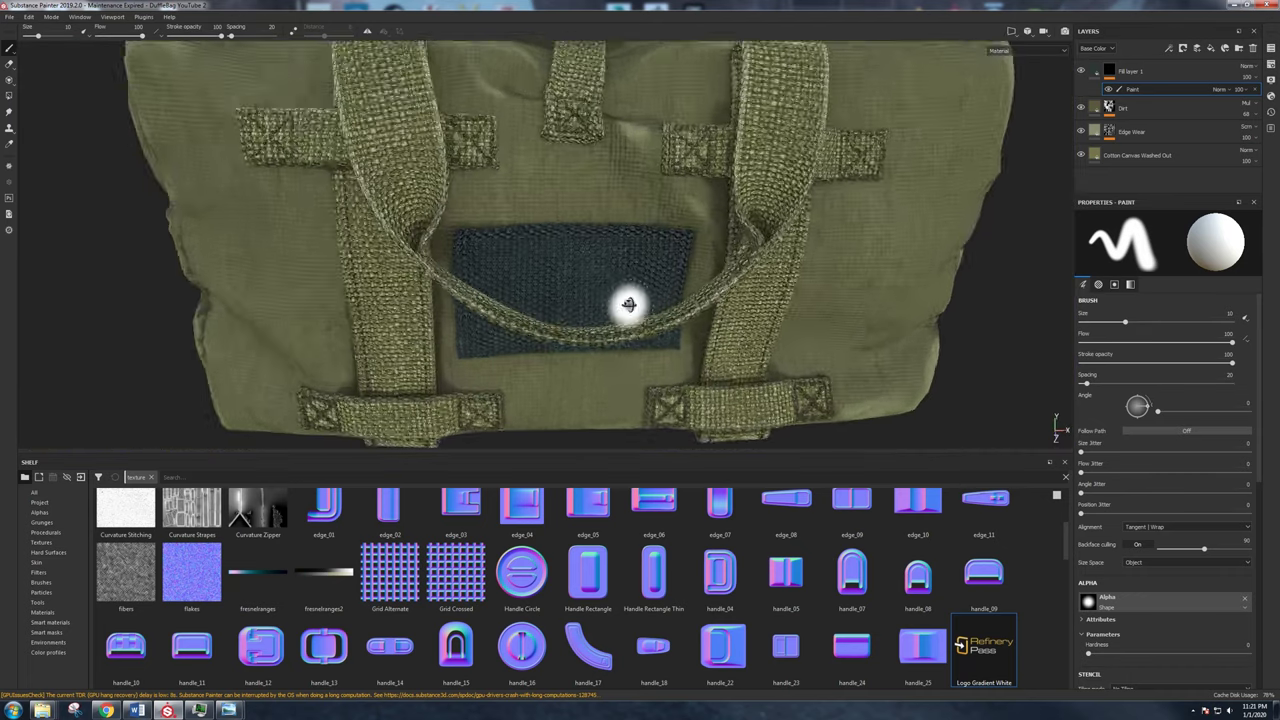
scroll(628, 304, "down", 3)
Rename the navy fill layer Blue Patch and add a paint layer named Logo above it.
double_click(1131, 71)
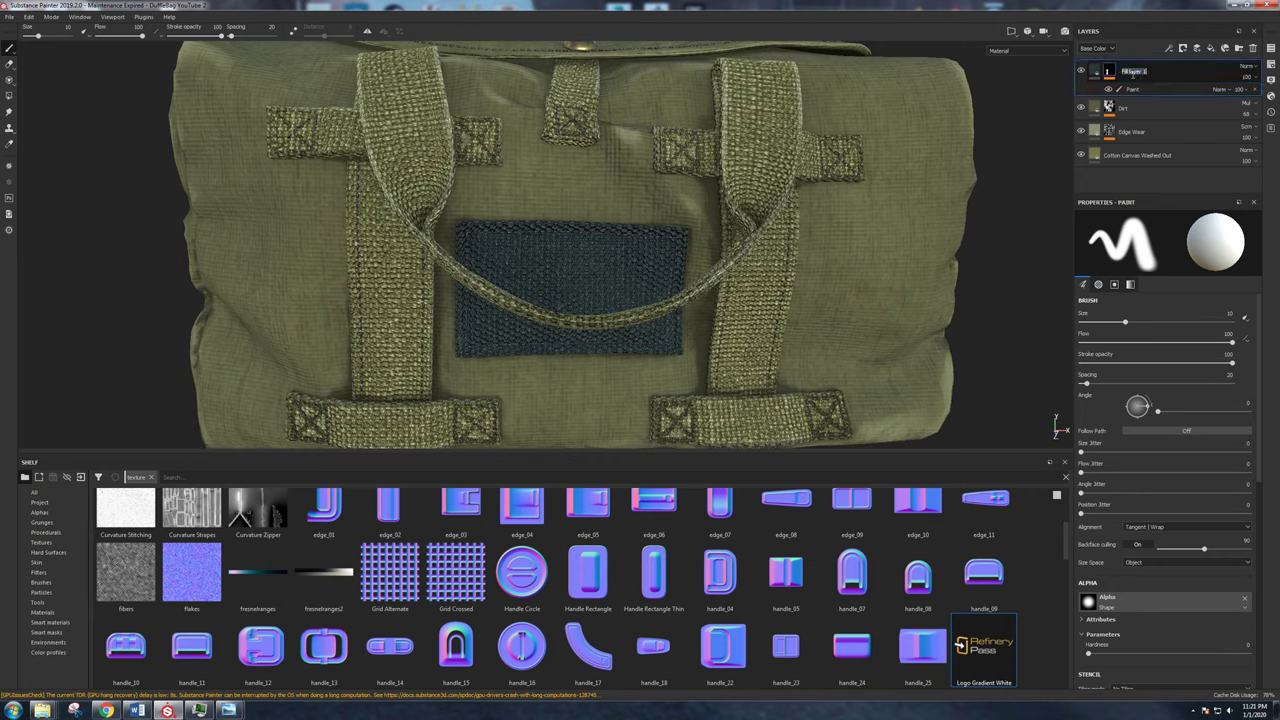
type("Blue Patch")
key("Return")
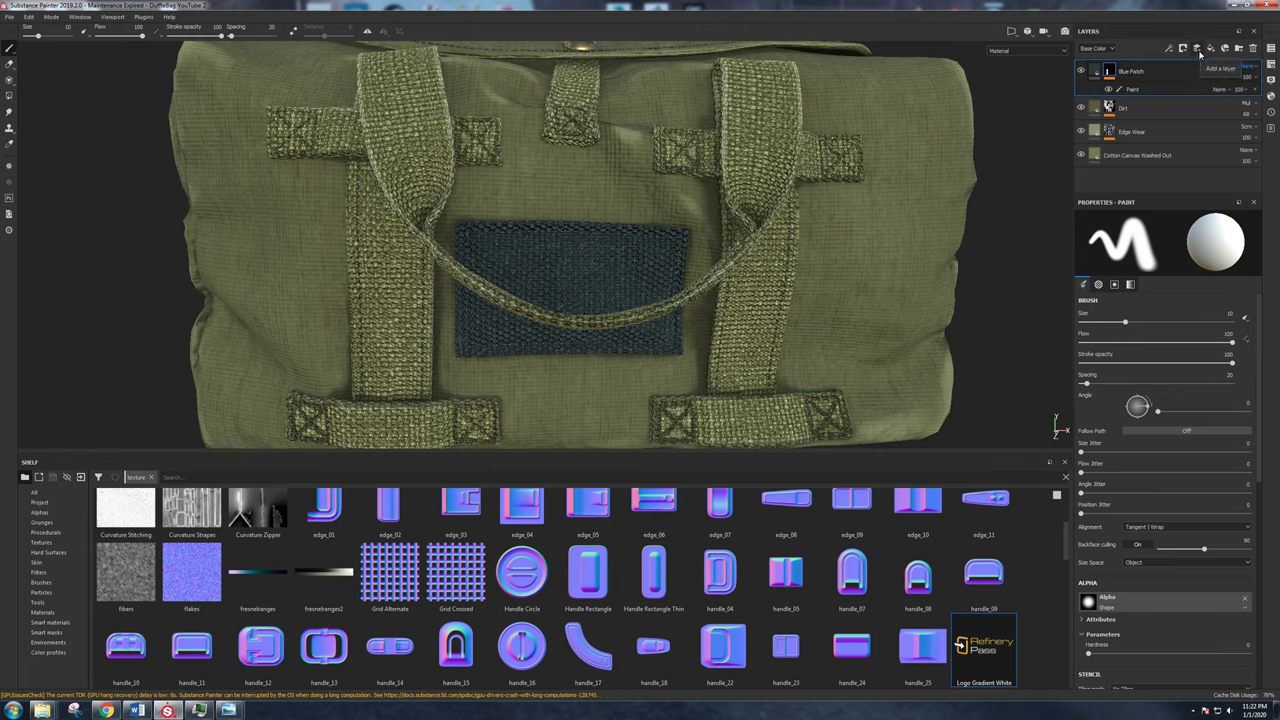
left_click(1200, 55)
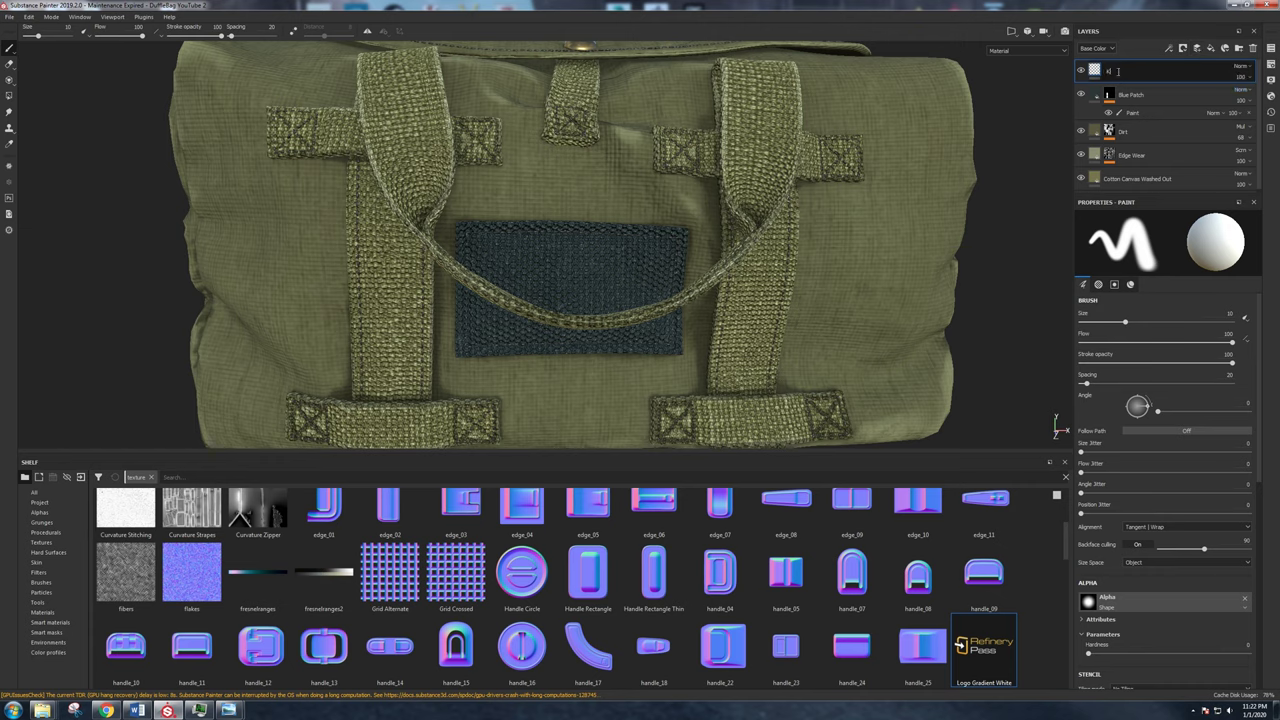
key("Return")
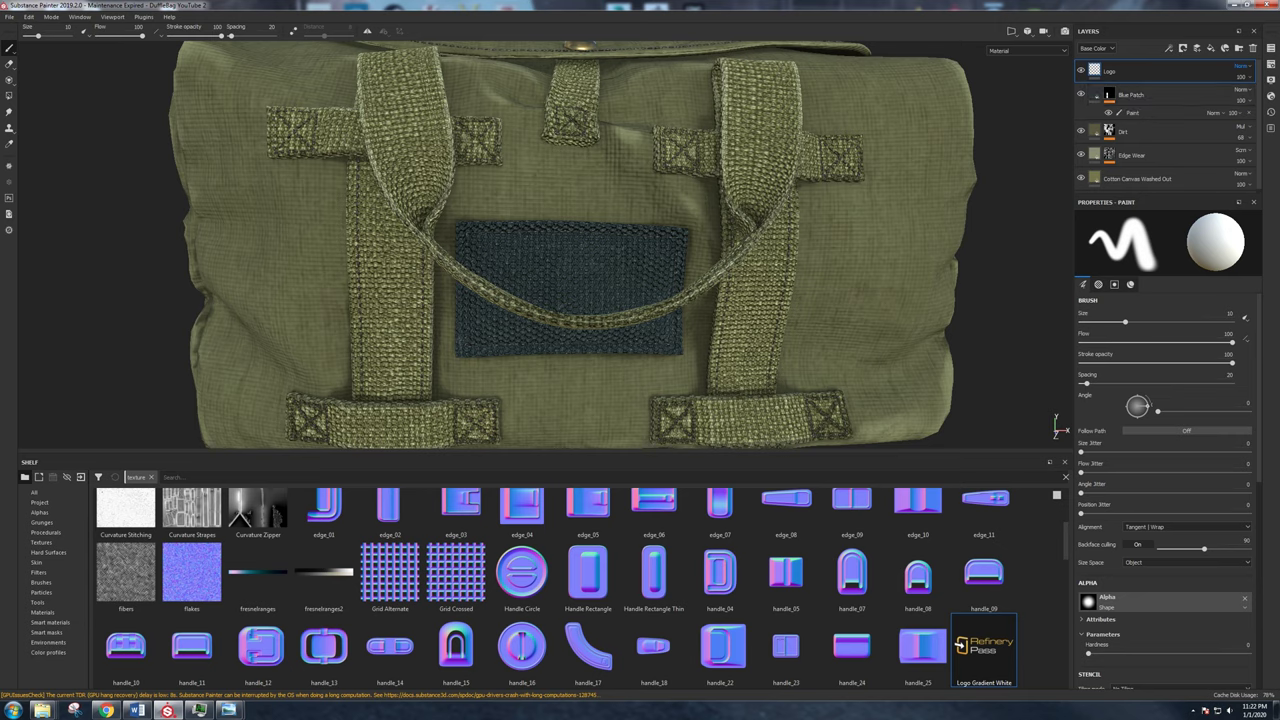
Hide every texture set except Strapes and frame the navy patch squarely from the front.
left_click(1270, 48)
left_click(1069, 91)
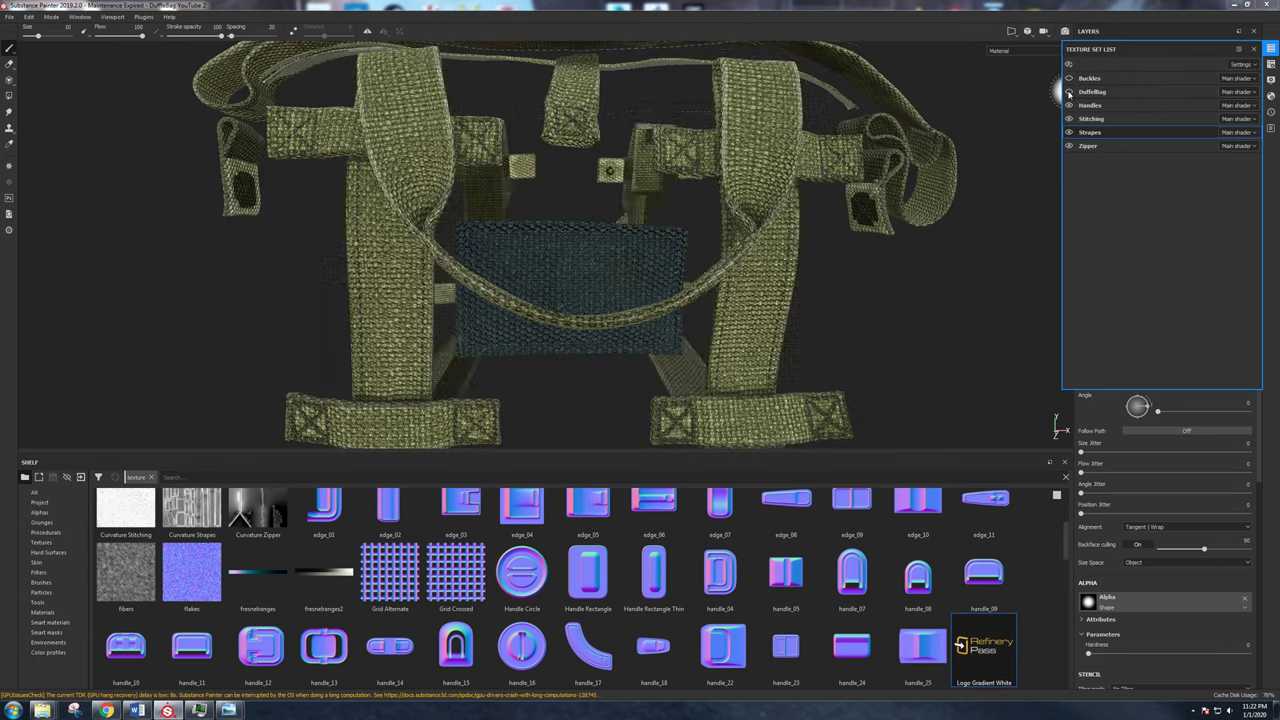
left_click(1069, 105)
left_click(1070, 119)
left_click(1069, 146)
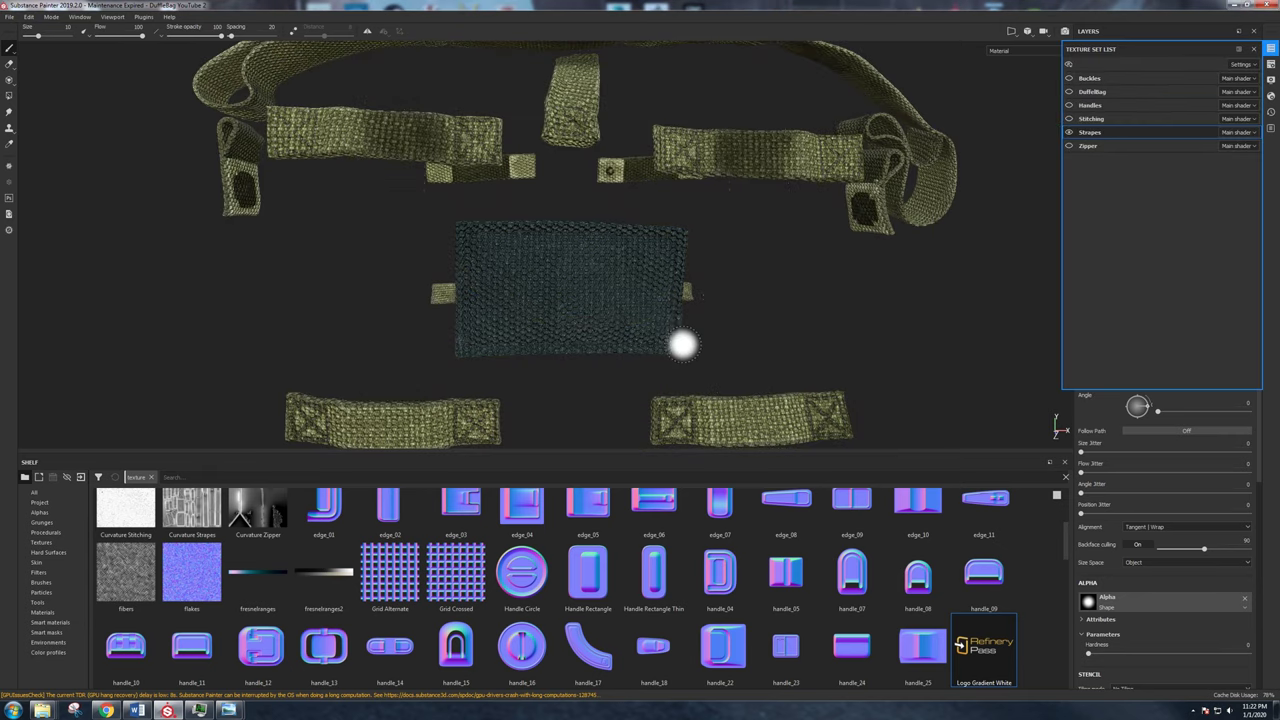
right_click_drag(682, 345, 691, 395, "alt")
middle_click_drag(691, 395, 634, 317, "alt")
left_click_drag(634, 317, 607, 304, "alt")
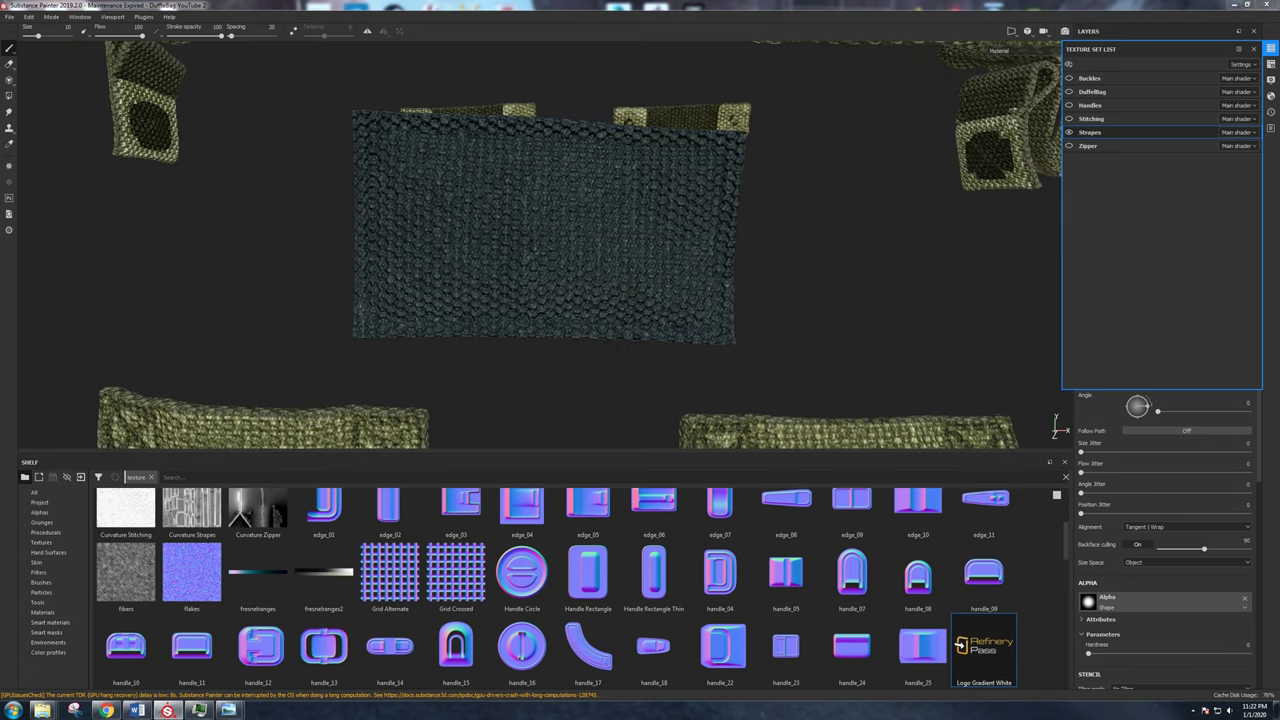
left_click(1254, 49)
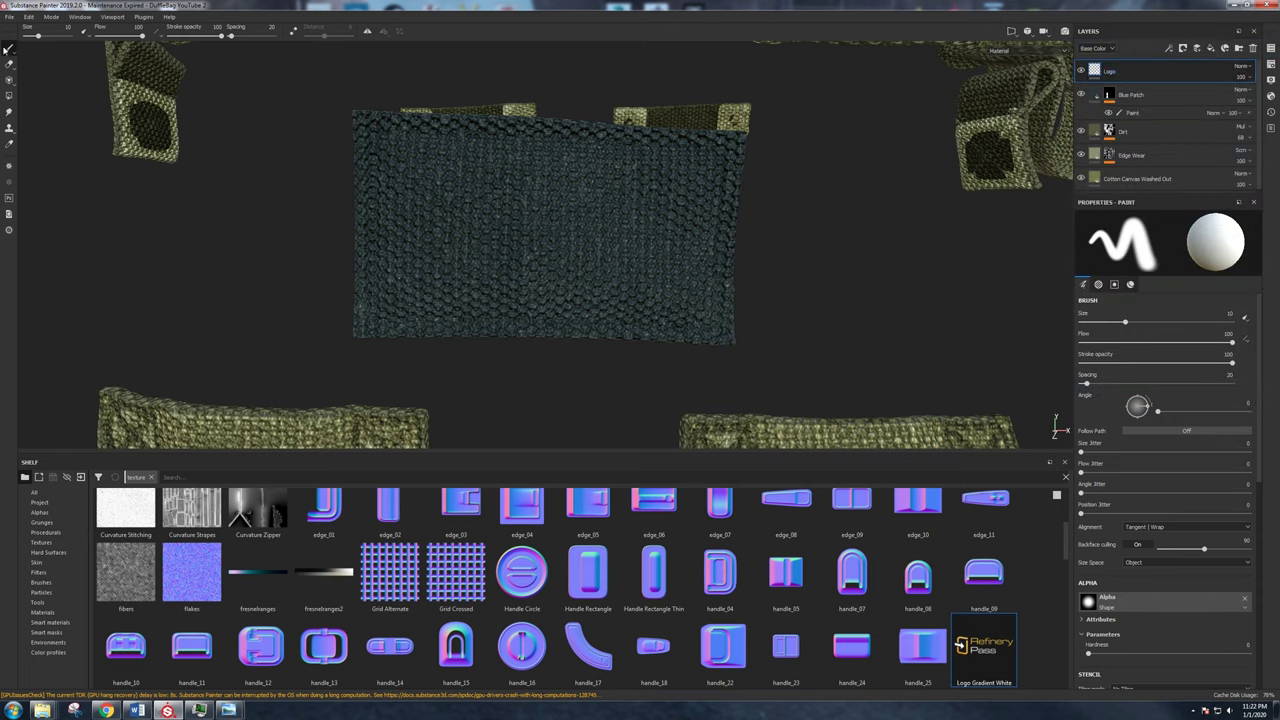
Set up the Projection tool with Logo Gradient White as base color, only color and height enabled, and height at about 0.3.
left_click(9, 80)
scroll(1166, 624, "down", 11)
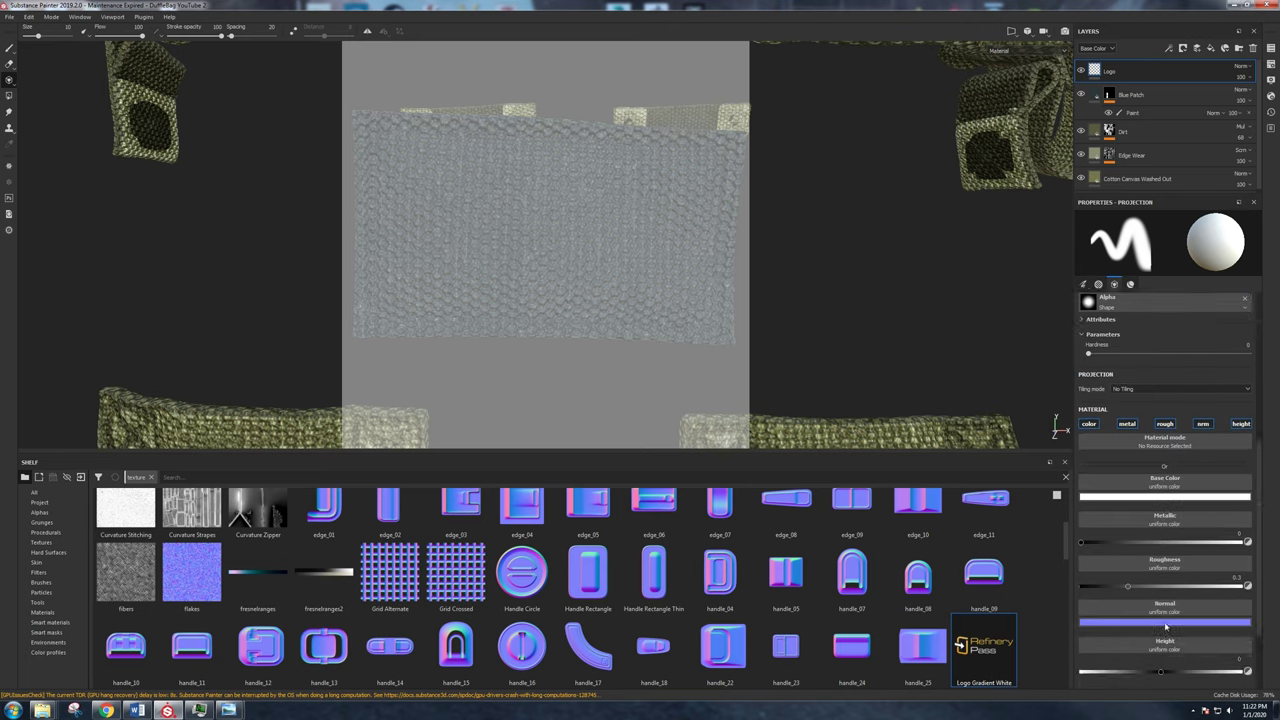
scroll(1141, 611, "up", 1)
left_click_drag(997, 647, 1180, 482)
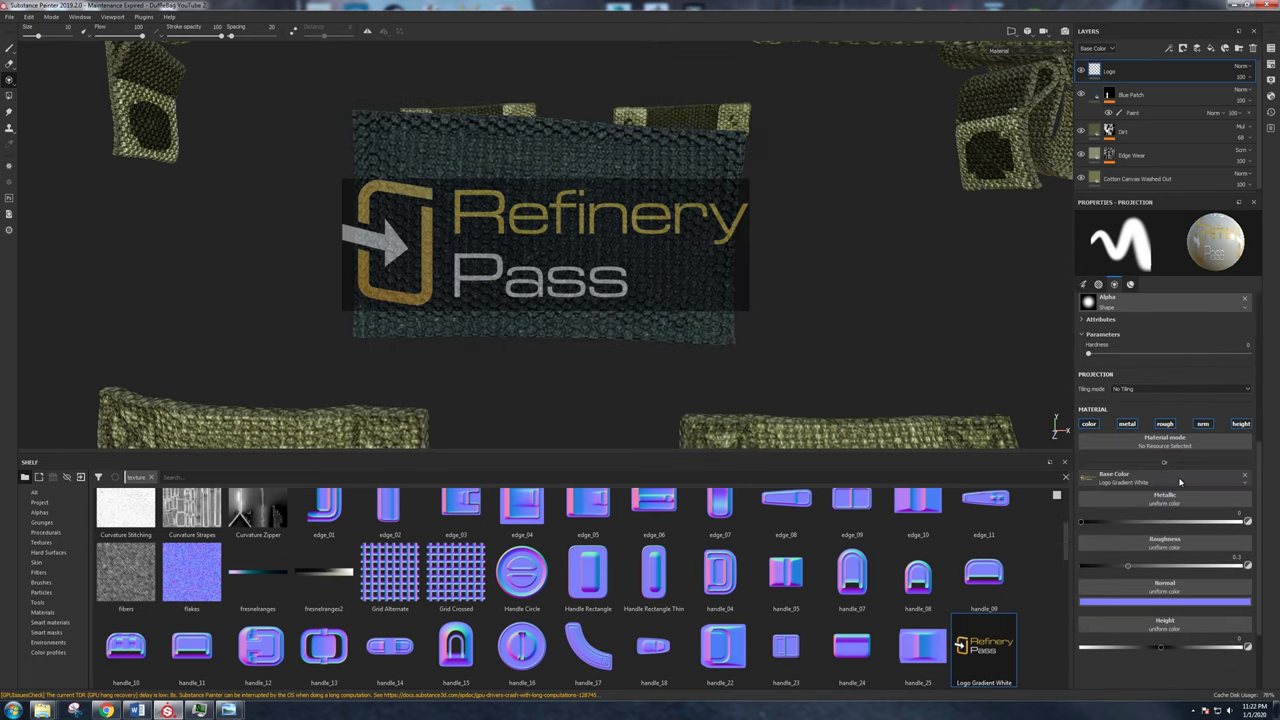
left_click(1128, 424)
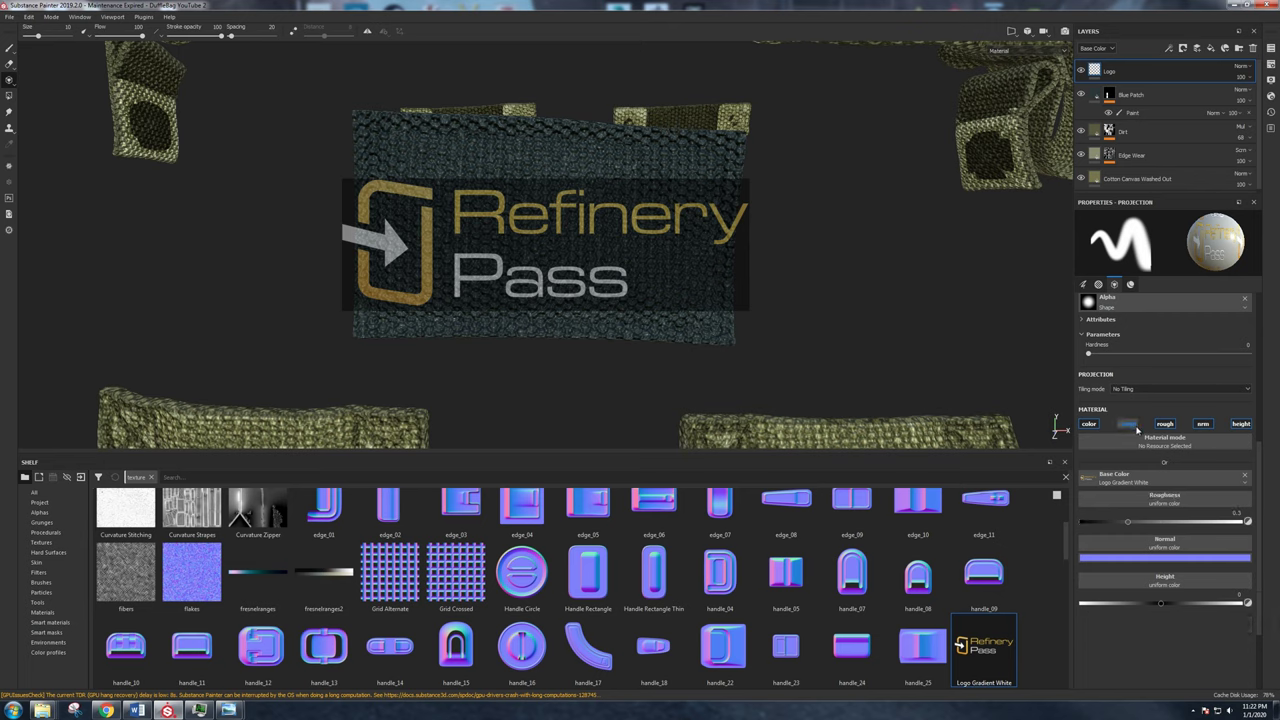
left_click(1165, 424)
left_click(1208, 424)
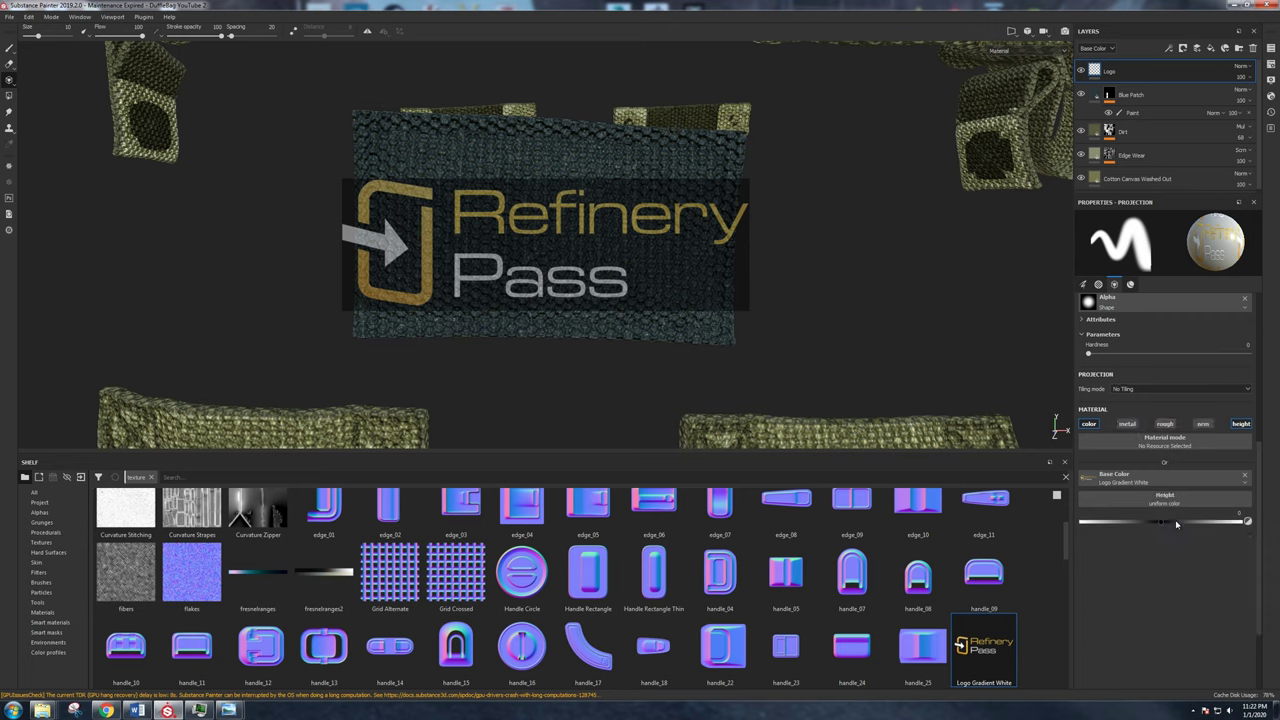
Fit the logo projection within the navy patch and paint the full Refinery Pass logo onto the Logo layer.
left_click_drag(790, 277, 829, 316, "alt")
middle_click_drag(830, 315, 825, 315, "alt")
key("s")
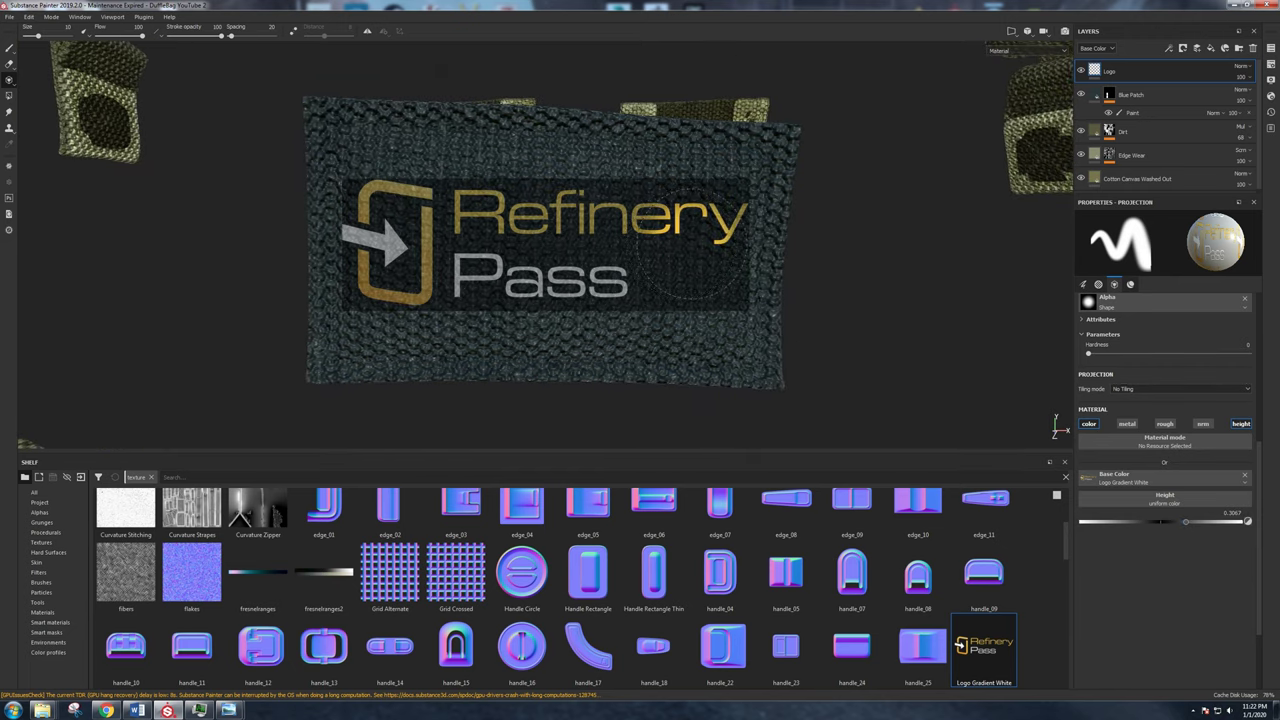
key("s")
left_click_drag(703, 241, 691, 250)
right_click_drag(669, 256, 667, 257)
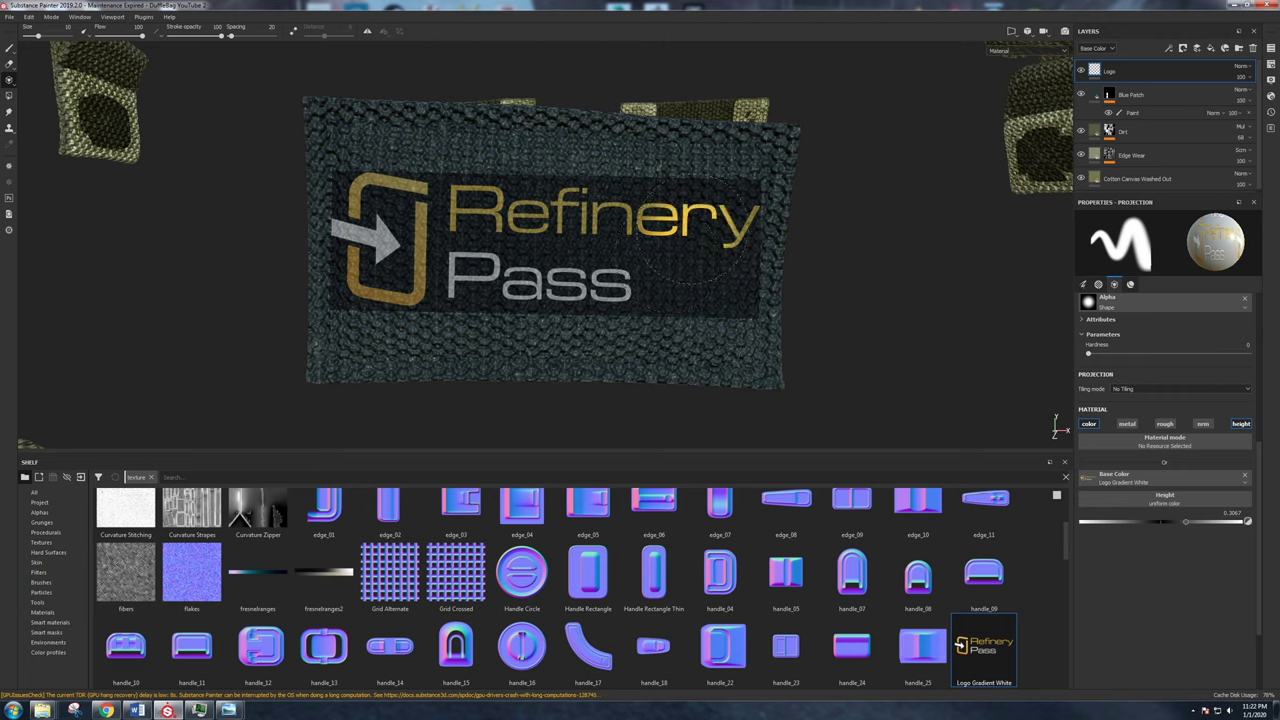
mouse_move(690, 232)
left_mouse_down()
mouse_move(740, 224)
mouse_move(475, 210)
mouse_move(370, 235)
mouse_move(385, 285)
mouse_move(630, 287)
left_mouse_up()
mouse_move(383, 296)
left_mouse_down()
mouse_move(380, 262)
mouse_move(388, 272)
left_mouse_up()
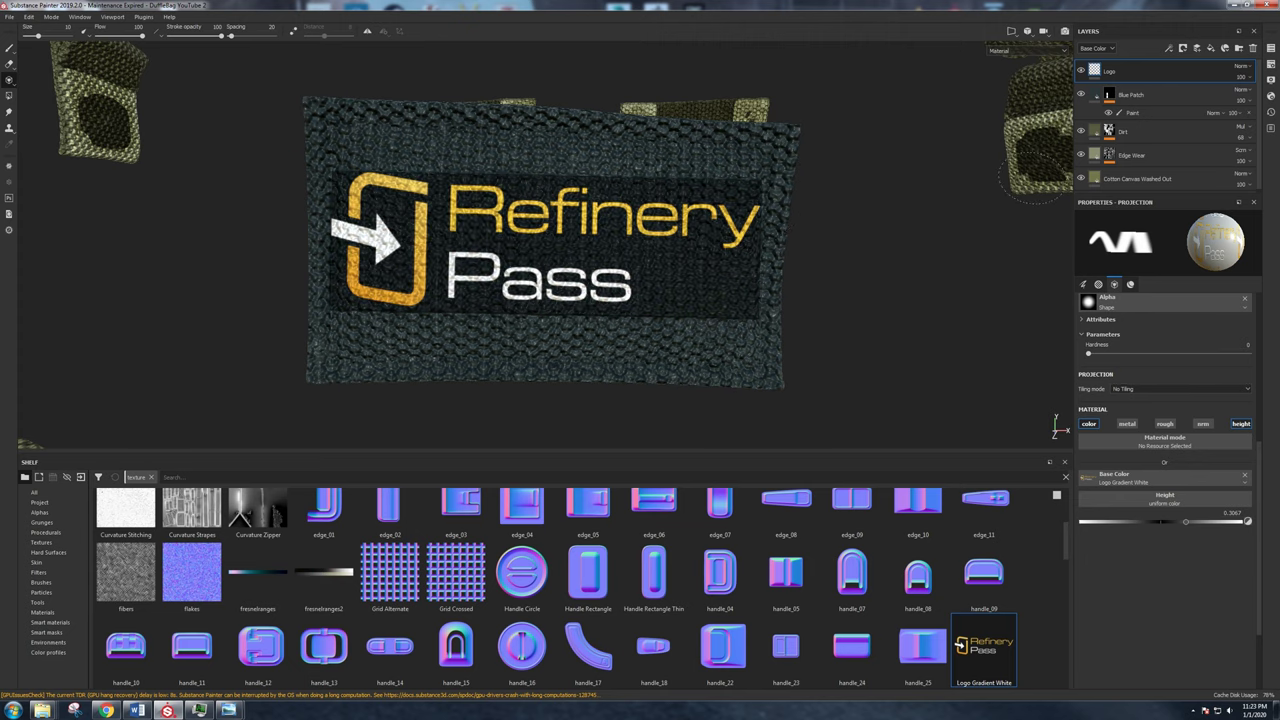
Add a black mask to the Logo layer and paint the lettering and icon through the Logo Gradient White Mask stencil.
right_click(1116, 82)
left_click(1130, 94)
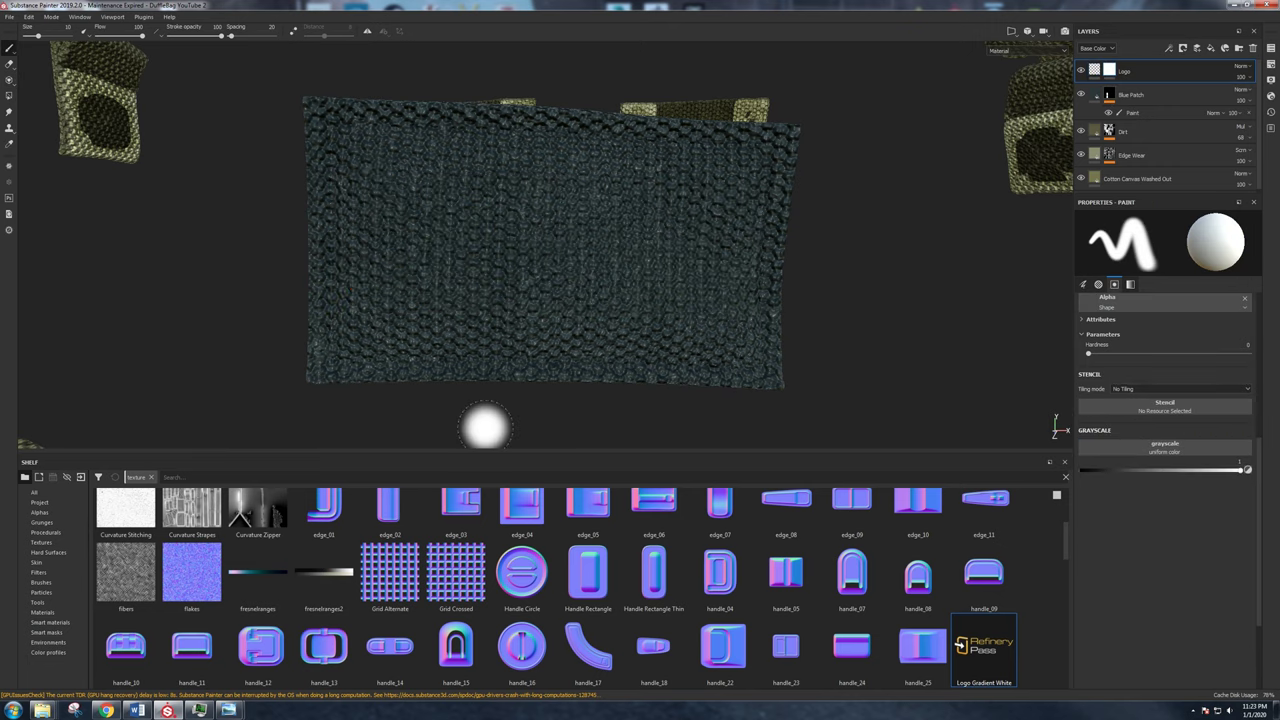
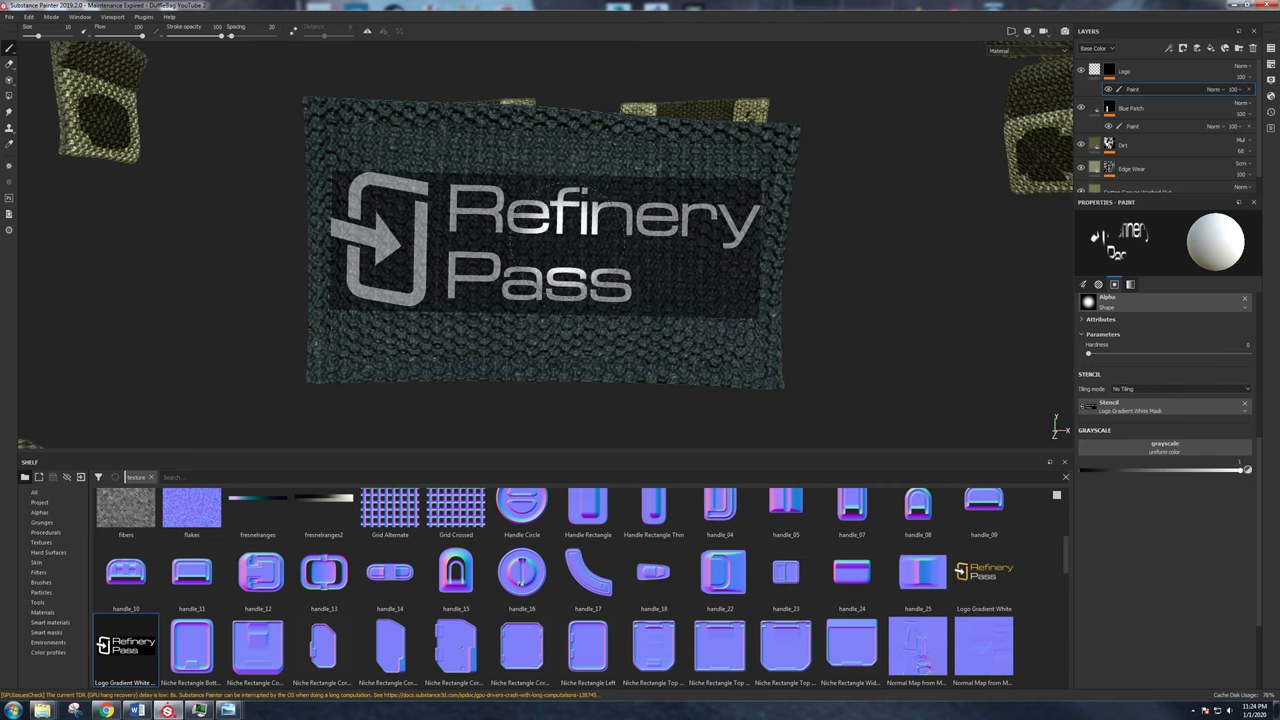
left_click_drag(664, 216, 708, 214)
mouse_move(620, 215)
left_mouse_down()
mouse_move(430, 215)
mouse_move(365, 230)
mouse_move(360, 275)
mouse_move(615, 280)
left_mouse_up()
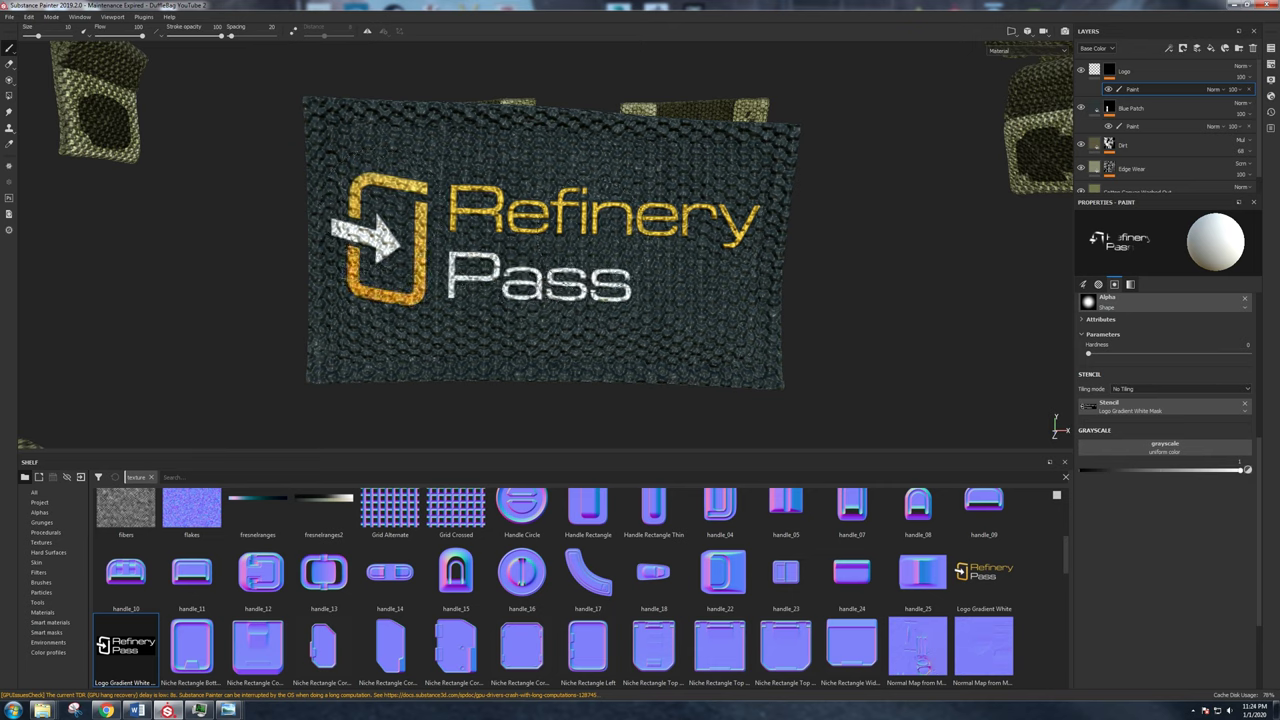
left_click_drag(737, 232, 688, 302)
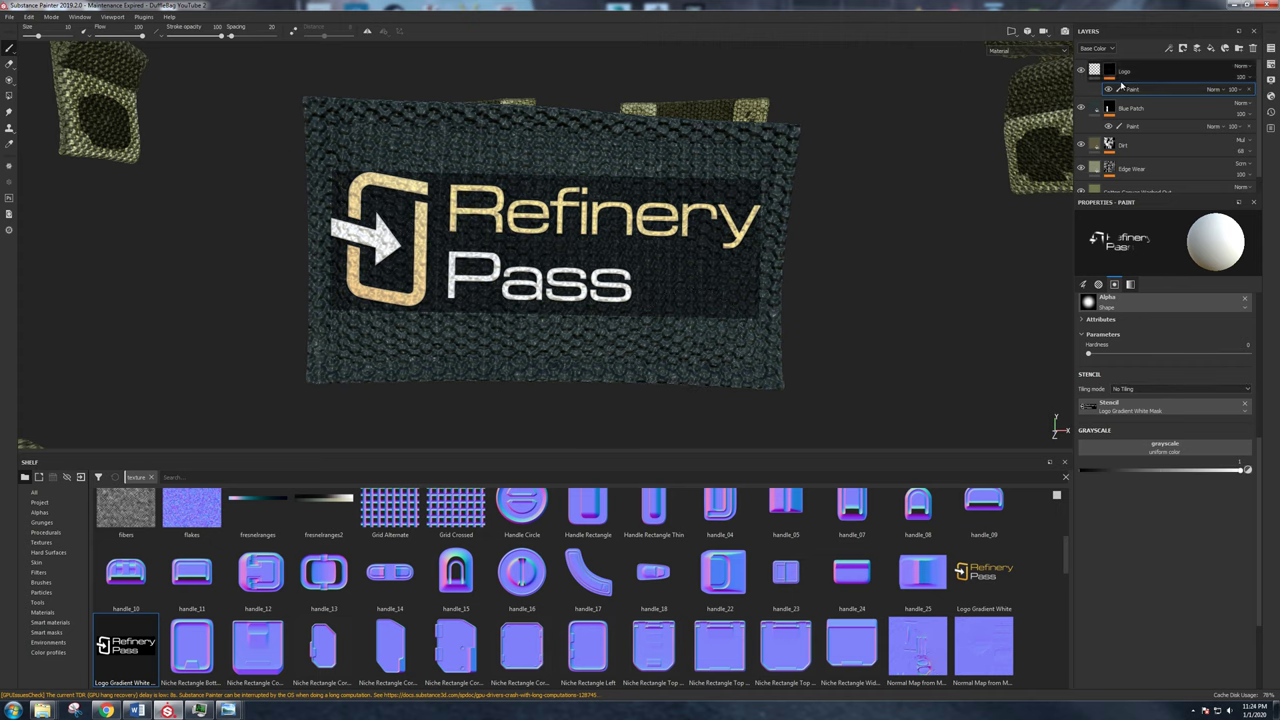
Examine the masked logo up close from several angles with the stencil and projection overlays out of the way.
left_click(1080, 70)
left_click(1080, 70)
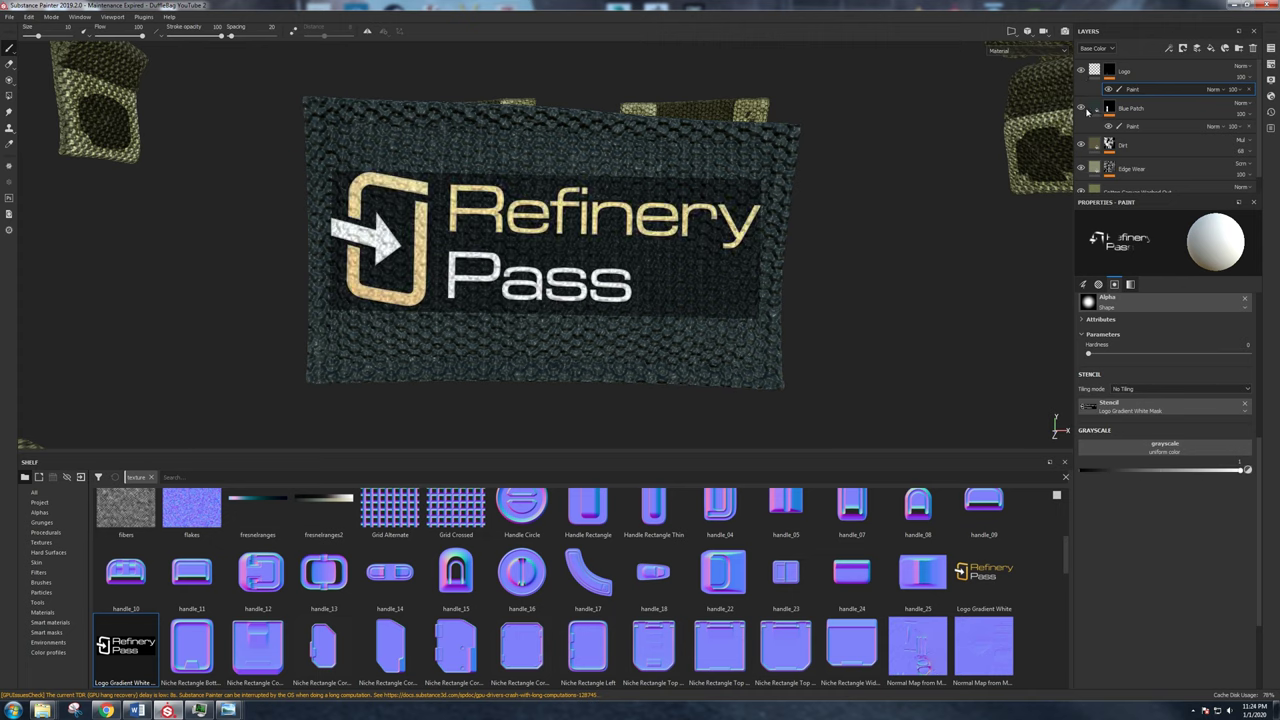
left_click(1125, 71)
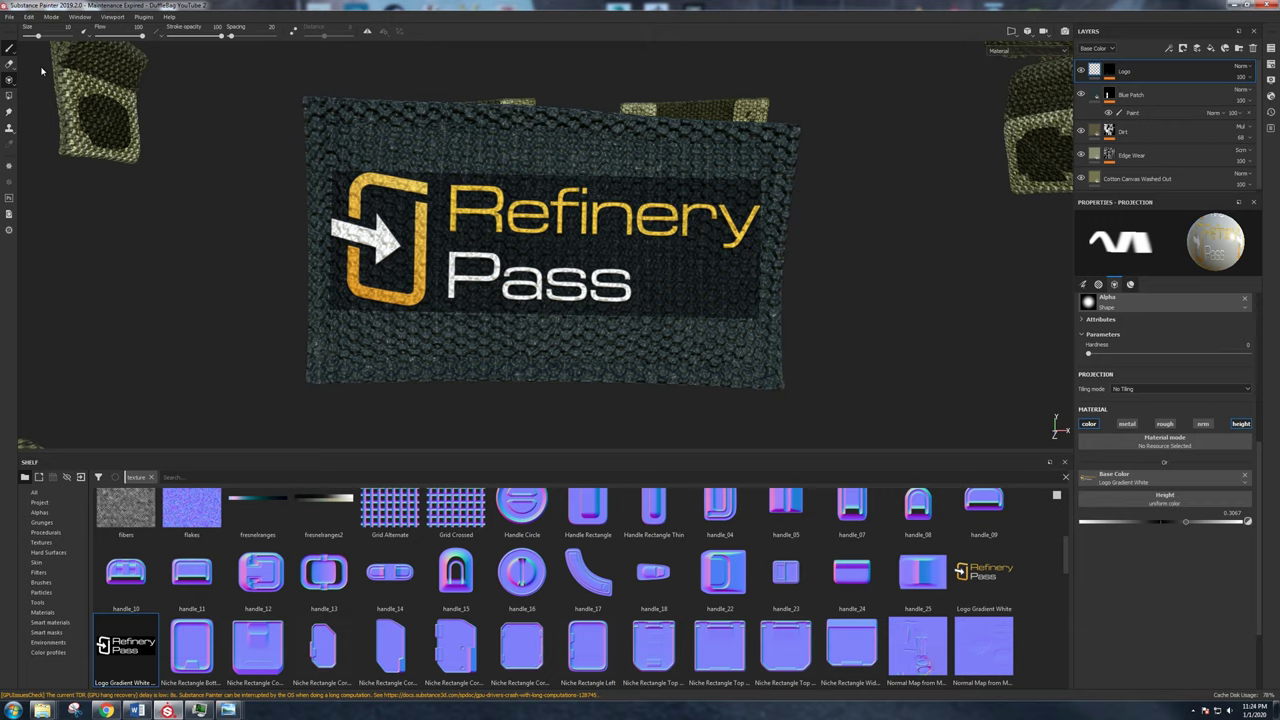
left_click(9, 48)
left_click_drag(866, 326, 809, 263, "alt")
scroll(706, 337, "up", 6)
left_click_drag(557, 350, 543, 257, "alt")
scroll(520, 271, "down", 4)
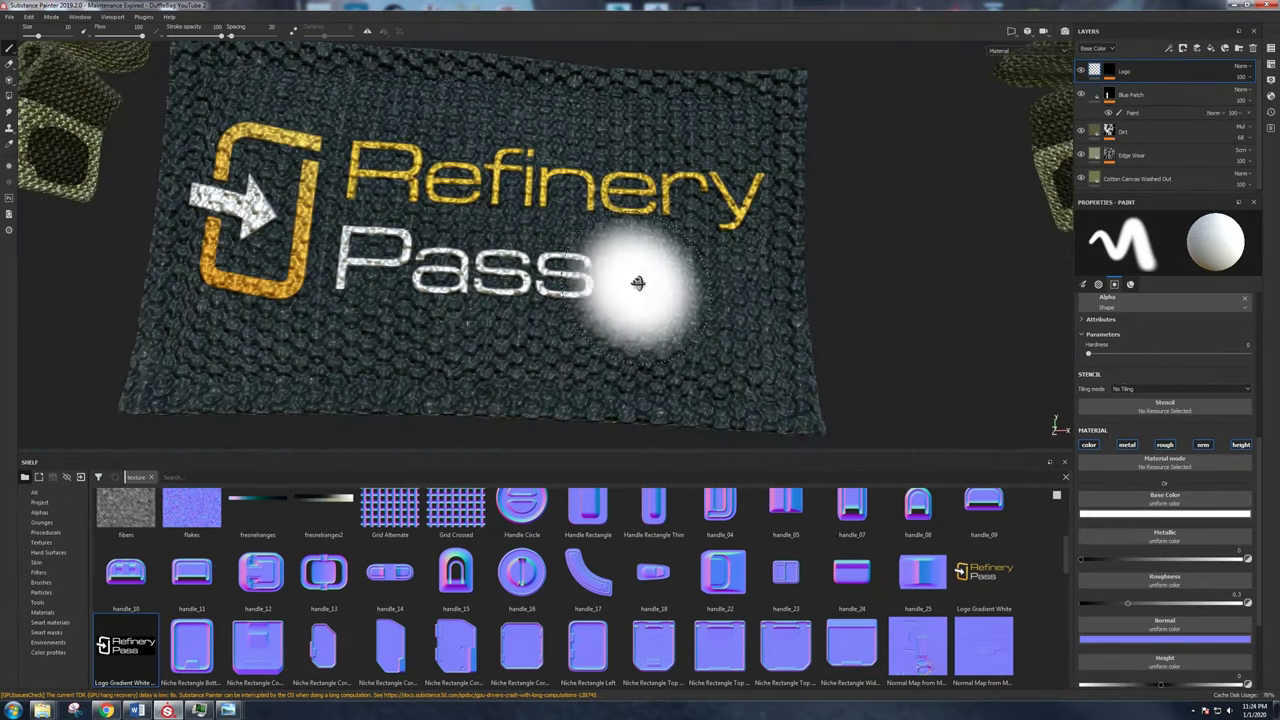
left_click_drag(638, 283, 630, 286, "alt")
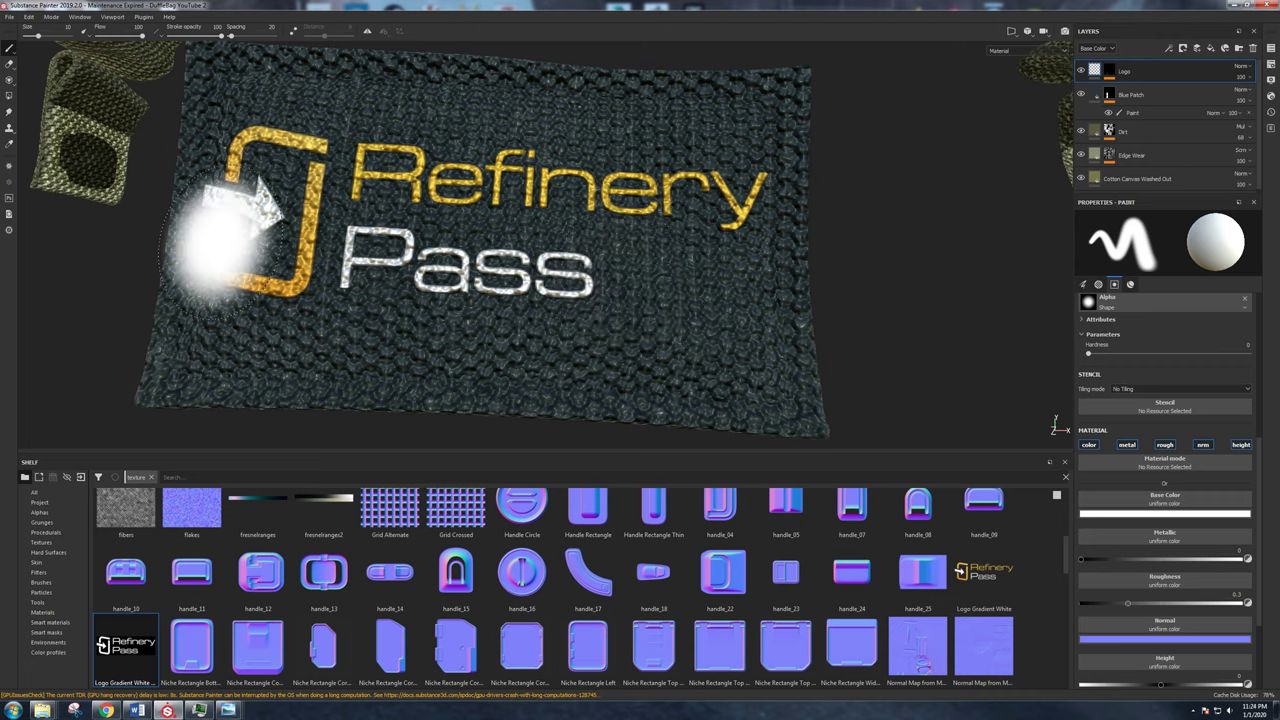
Set the Logo layer's blending mode to Normal for the Height channel and inspect the logo's relief.
left_click(1107, 49)
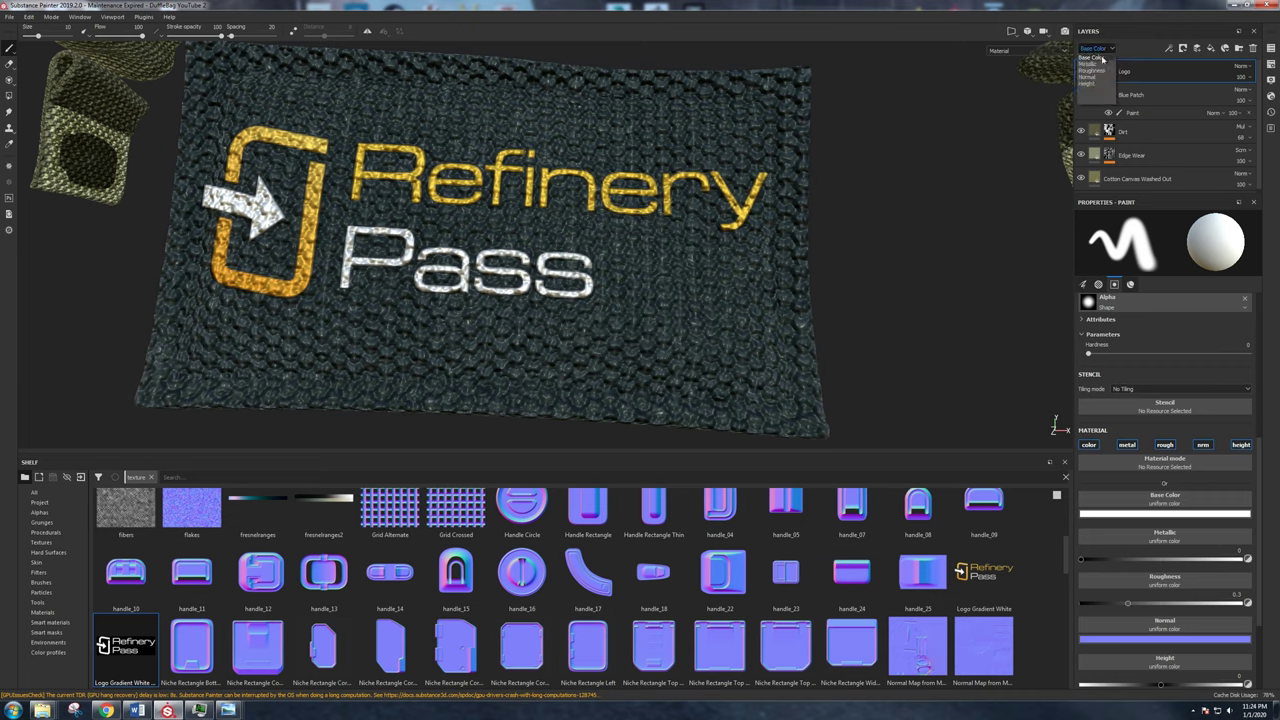
left_click(1088, 84)
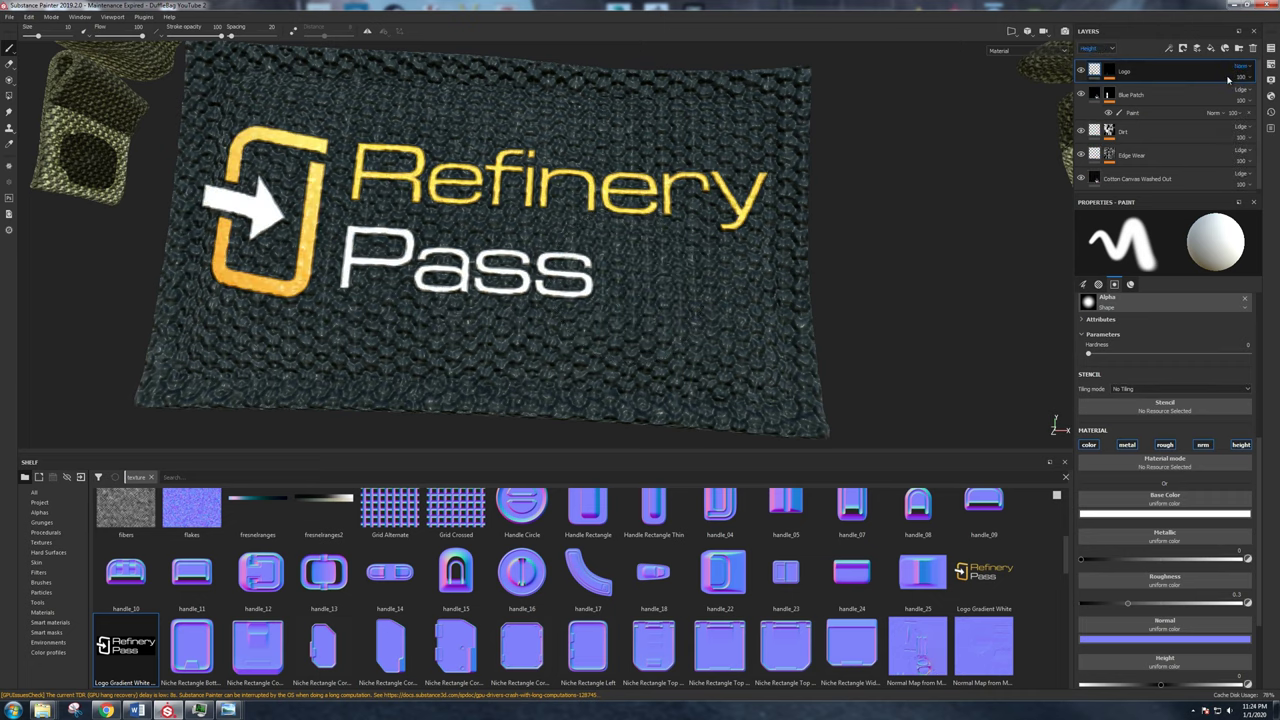
scroll(545, 215, "down", 3)
left_click_drag(543, 220, 683, 237, "alt")
scroll(543, 266, "up", 5)
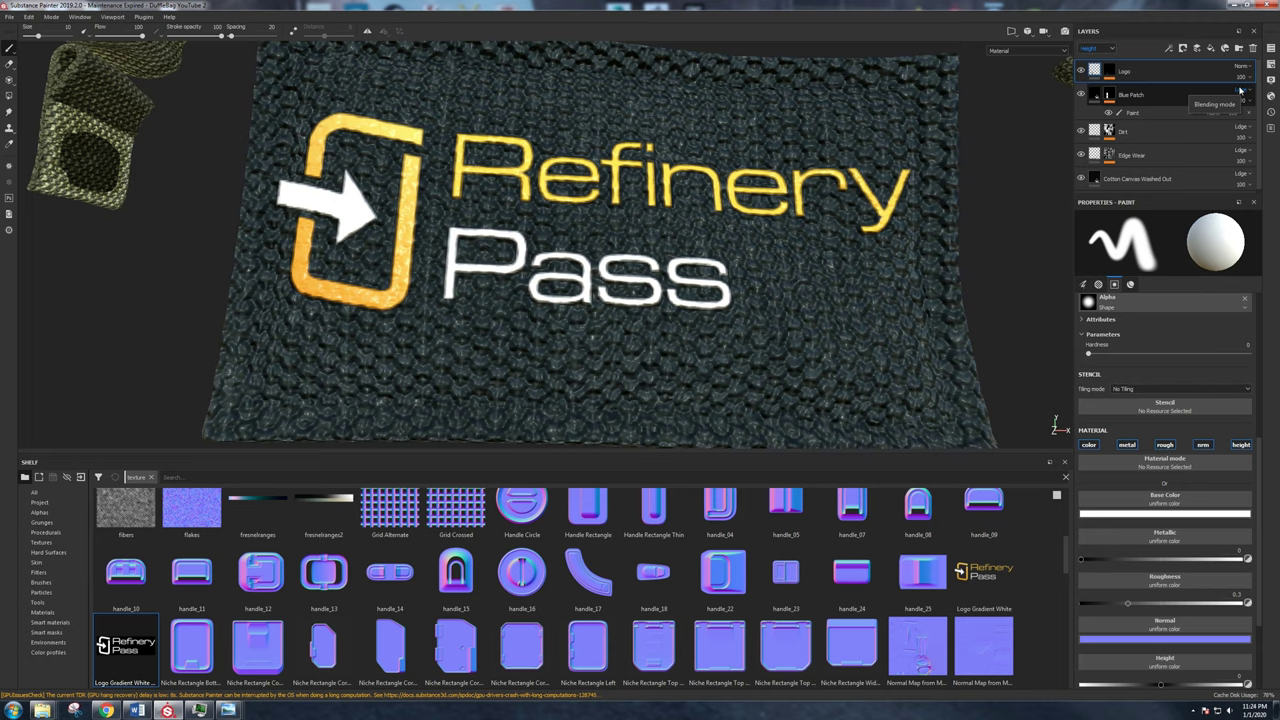
left_click_drag(496, 250, 455, 290, "alt")
Compare Linear dodge (Add) with Normal blending for the Logo layer's Height channel, ending on Normal.
left_click(1242, 68)
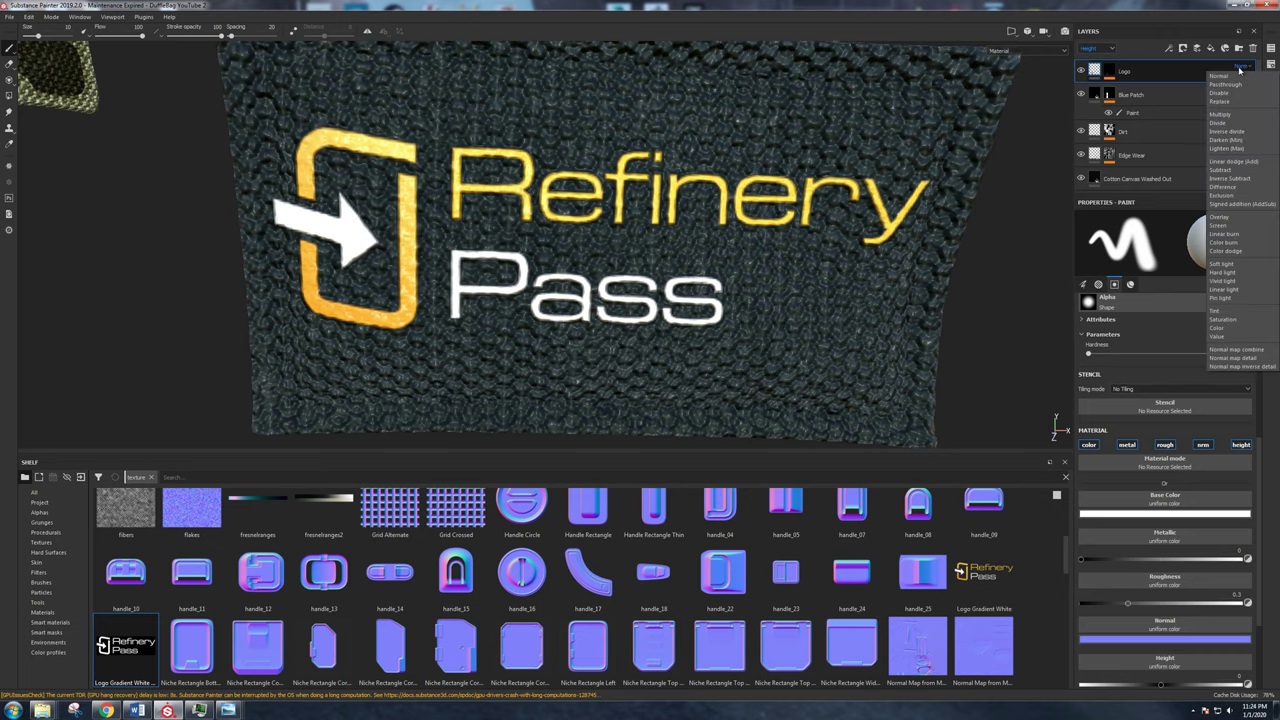
left_click(1230, 161)
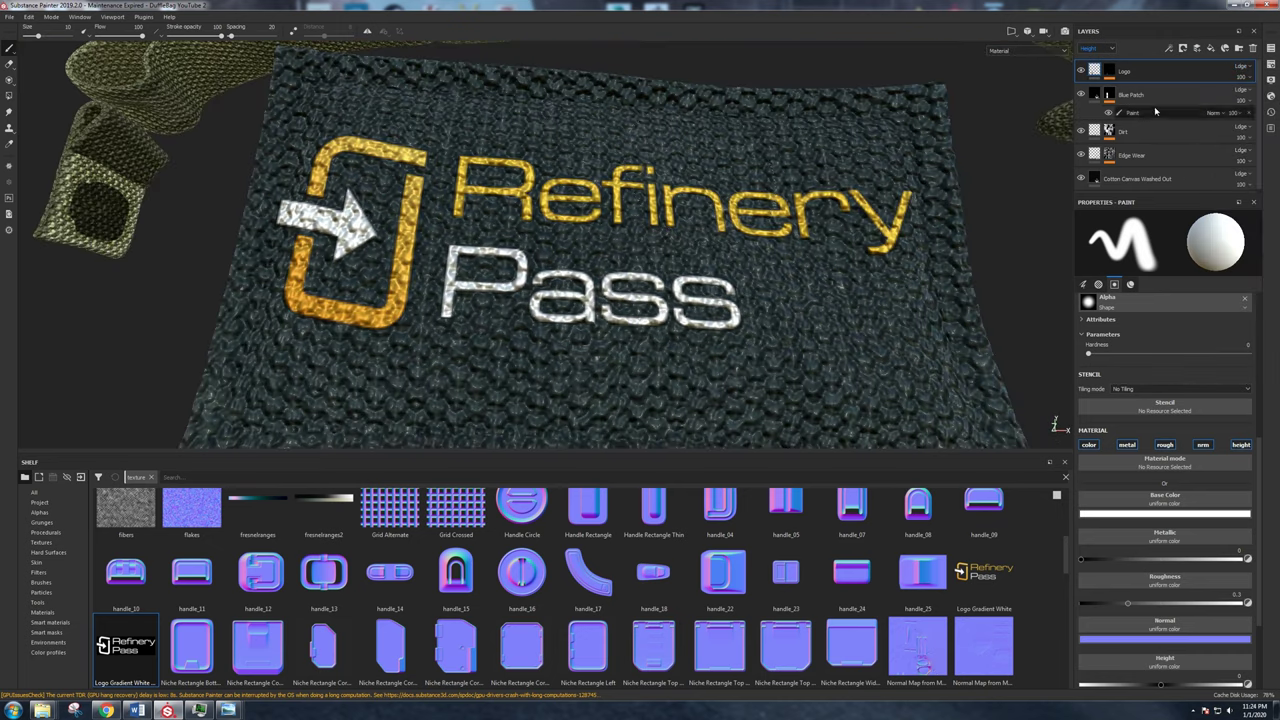
left_click(1241, 67)
left_click(1236, 80)
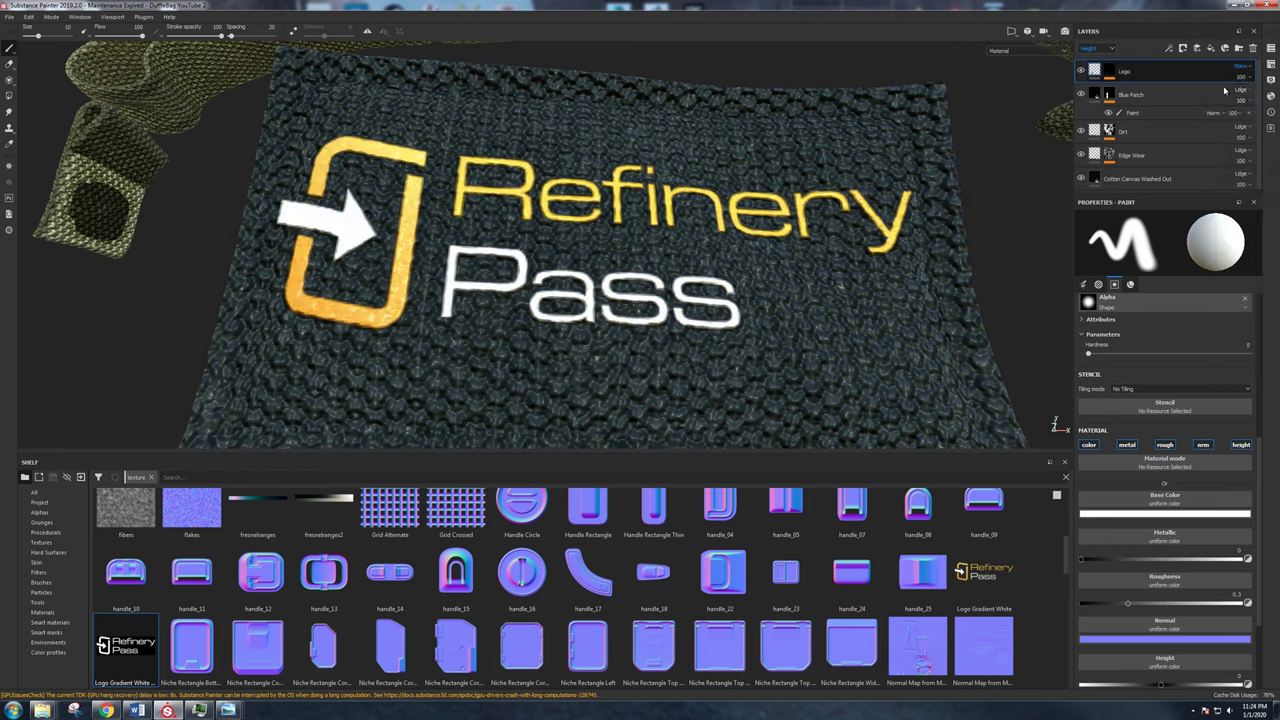
Set the Logo layer's blending mode to Normal for the Normal channel.
left_click(1098, 48)
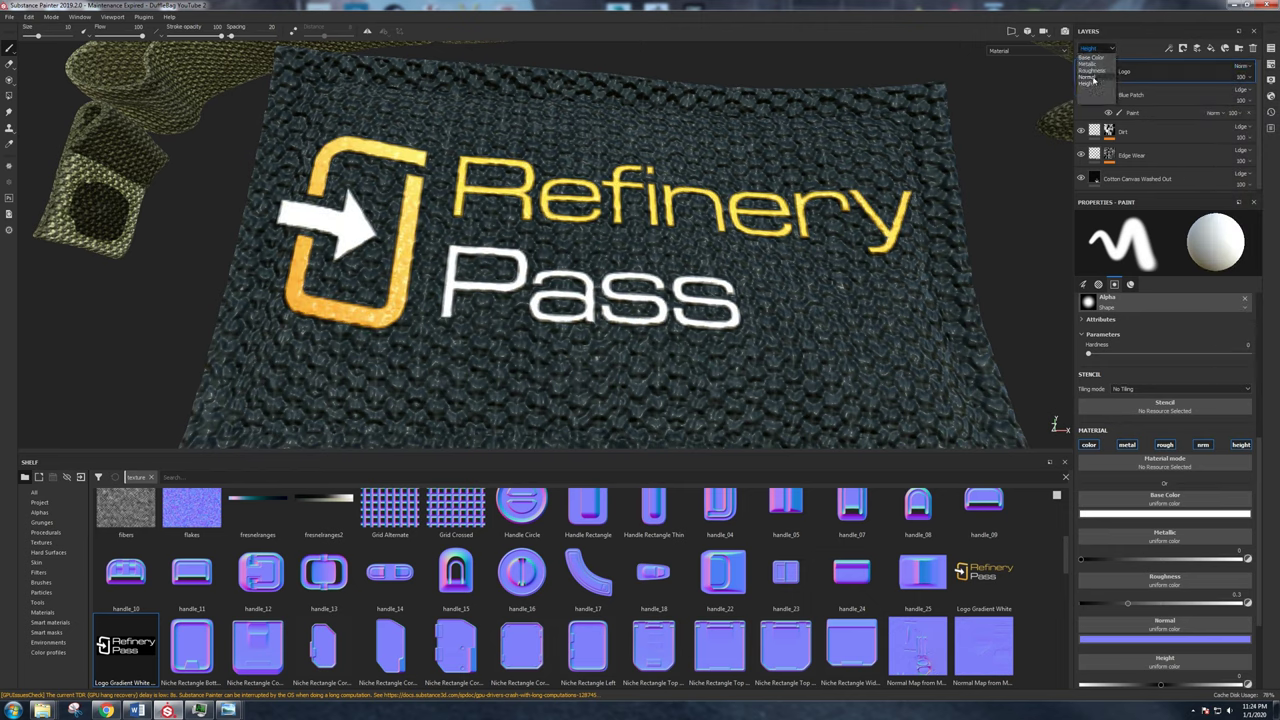
left_click(1094, 78)
left_click(1241, 68)
left_click(1236, 77)
Show the Buckles, DuffelBag, Handles and Stitching texture sets again around the logo patch.
mouse_move(685, 217)
left_mouse_down("alt")
mouse_move(726, 254)
mouse_move(634, 246)
mouse_move(682, 220)
left_mouse_up("alt")
scroll(634, 246, "down", 5)
scroll(708, 233, "down", 3)
scroll(746, 245, "up", 1)
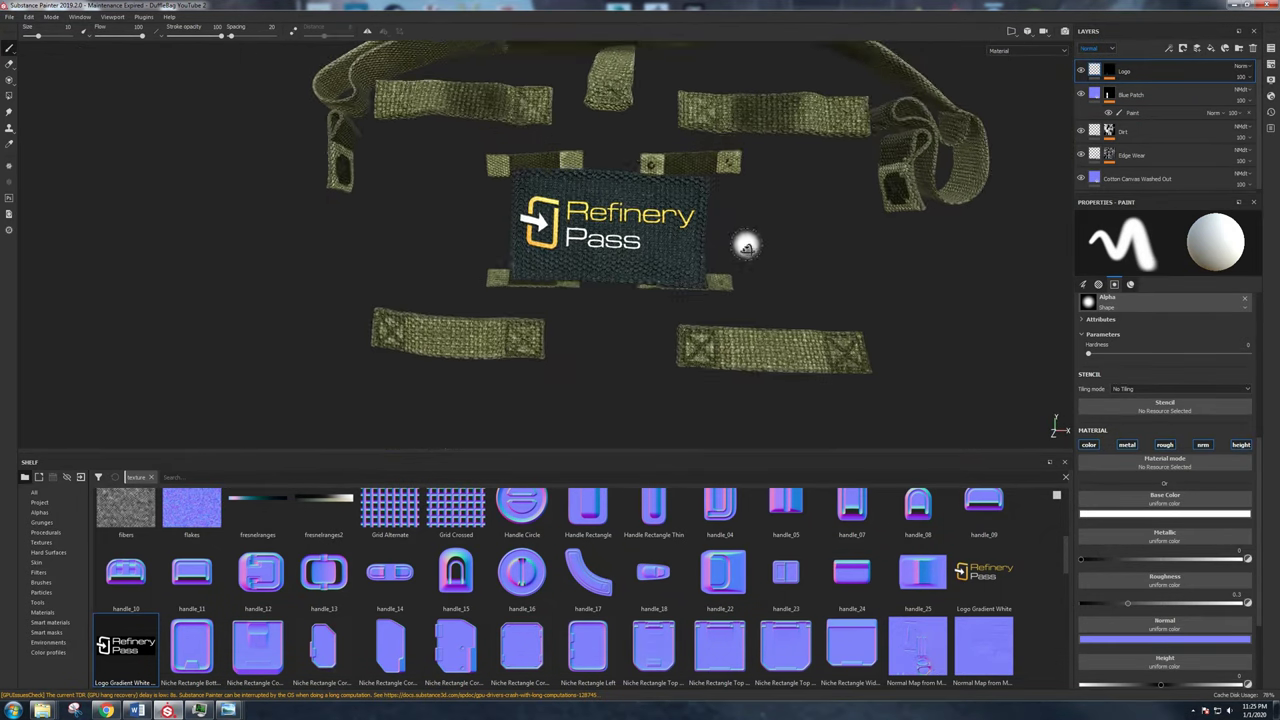
left_click(1270, 49)
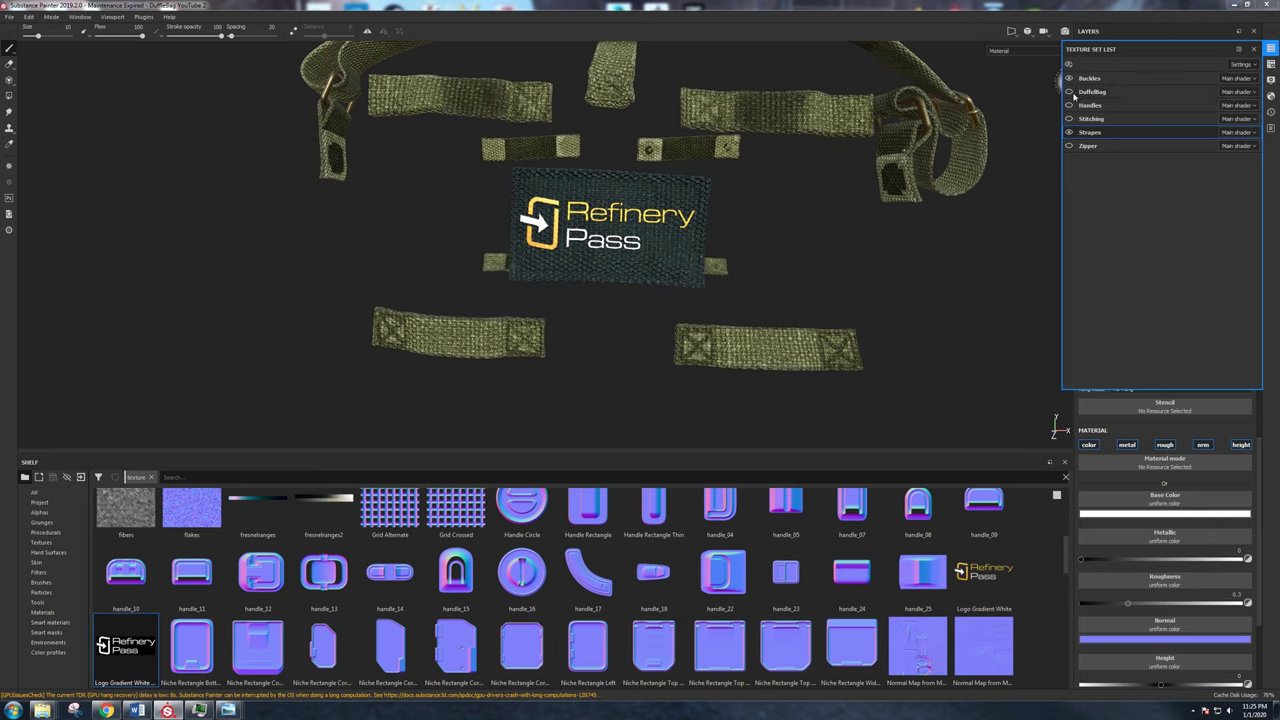
left_click(1068, 91)
left_click(1068, 105)
left_click(1068, 118)
Examine the logo patch behind the handle up close and against the whole front of the bag.
scroll(837, 240, "up", 4)
scroll(837, 240, "down", 3)
mouse_move(837, 242)
left_mouse_down("alt")
mouse_move(842, 316)
mouse_move(820, 280)
mouse_move(829, 251)
left_mouse_up("alt")
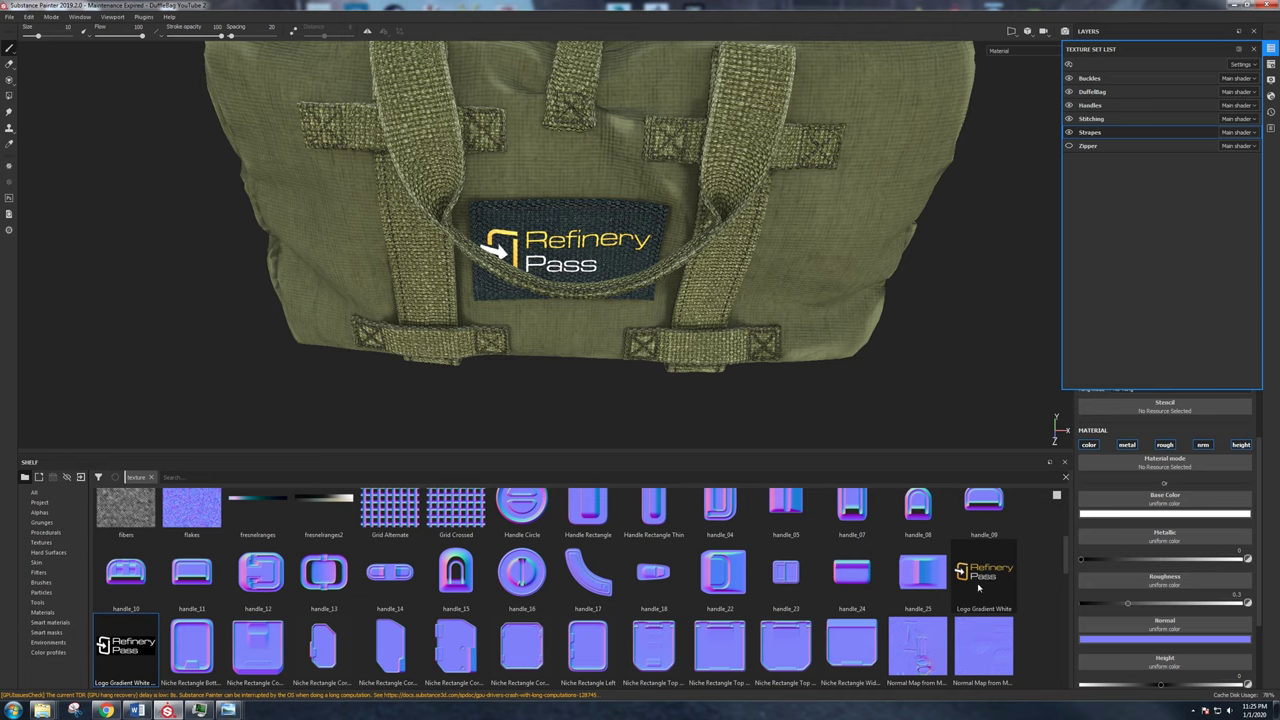
left_click(1254, 49)
left_click(1111, 72)
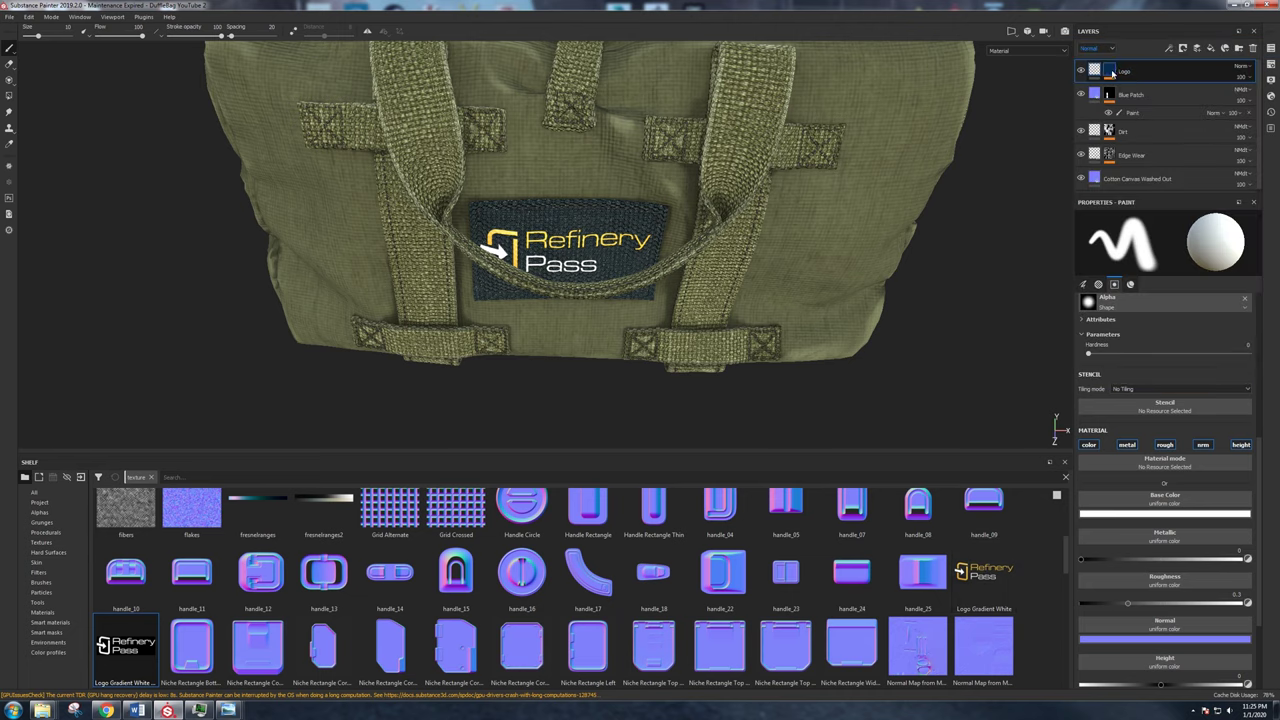
scroll(648, 343, "up", 3)
mouse_move(648, 343)
left_mouse_down("alt")
mouse_move(652, 292)
mouse_move(729, 291)
mouse_move(721, 340)
mouse_move(706, 330)
mouse_move(701, 289)
mouse_move(731, 303)
mouse_move(840, 266)
mouse_move(755, 268)
left_mouse_up("alt")
scroll(706, 318, "down", 3)
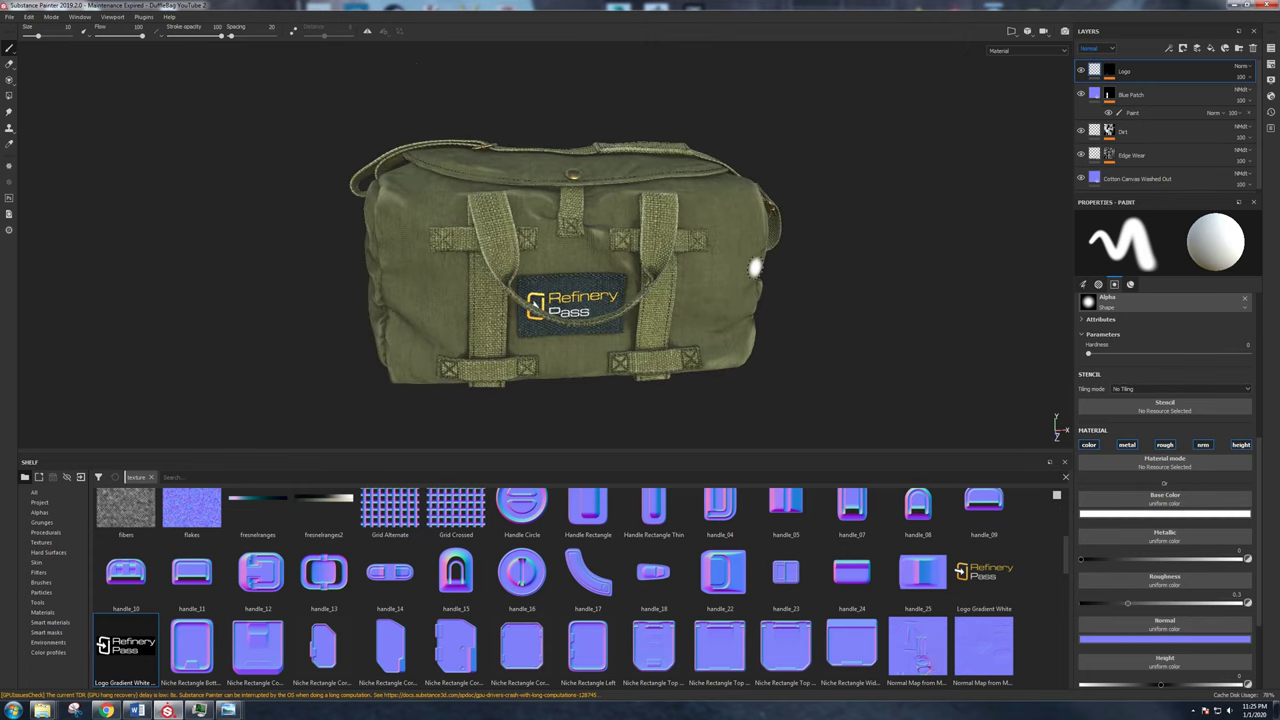
Examine the weave on the handles and straps up close and from several angles around the front of the bag.
scroll(785, 279, "up", 4)
middle_click_drag(722, 275, 783, 297, "alt")
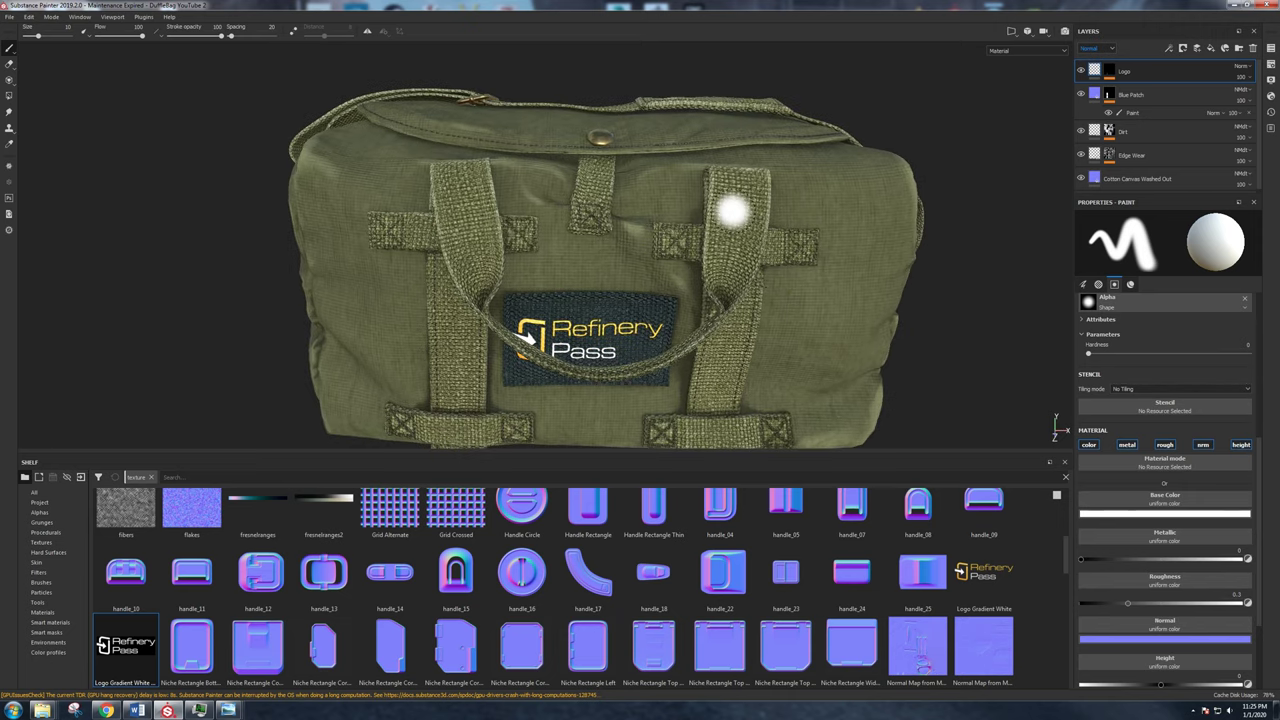
scroll(736, 210, "up", 3)
mouse_move(737, 209)
left_mouse_down("alt")
mouse_move(723, 203)
mouse_move(740, 191)
left_mouse_up("alt")
scroll(740, 191, "up", 3)
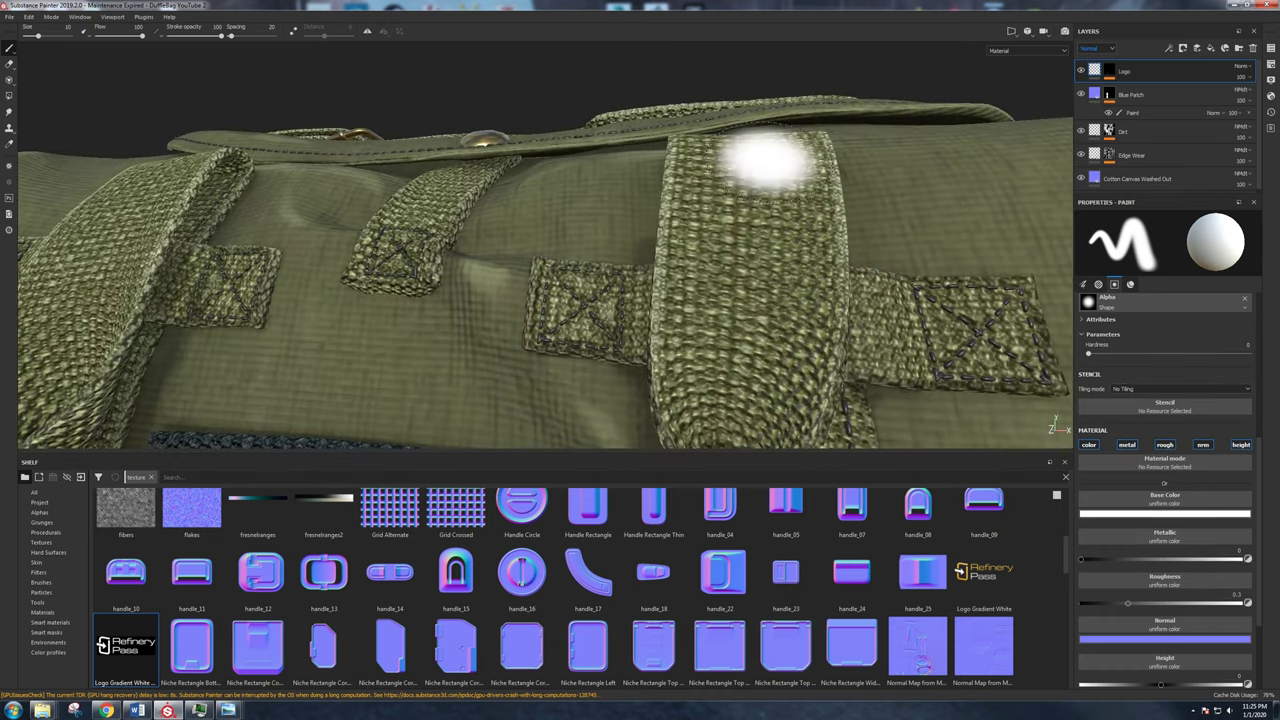
left_click_drag(757, 280, 883, 171, "alt")
scroll(780, 215, "down", 2)
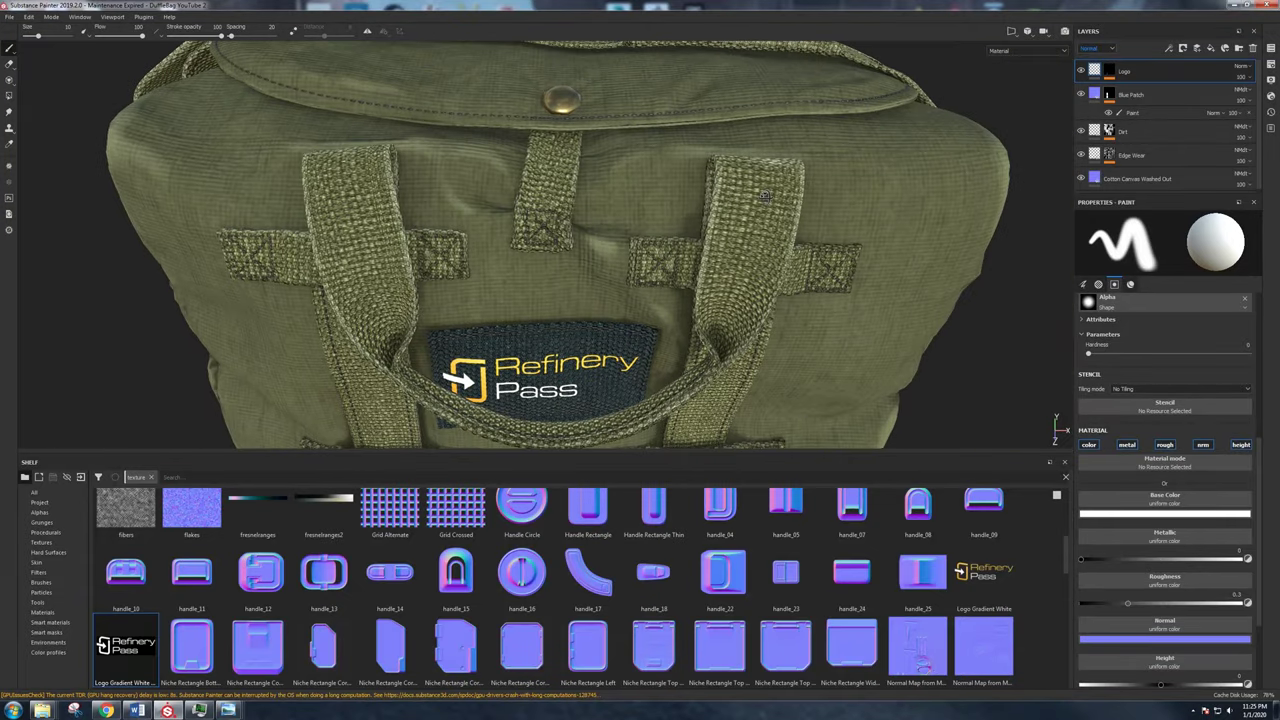
scroll(765, 197, "down", 3)
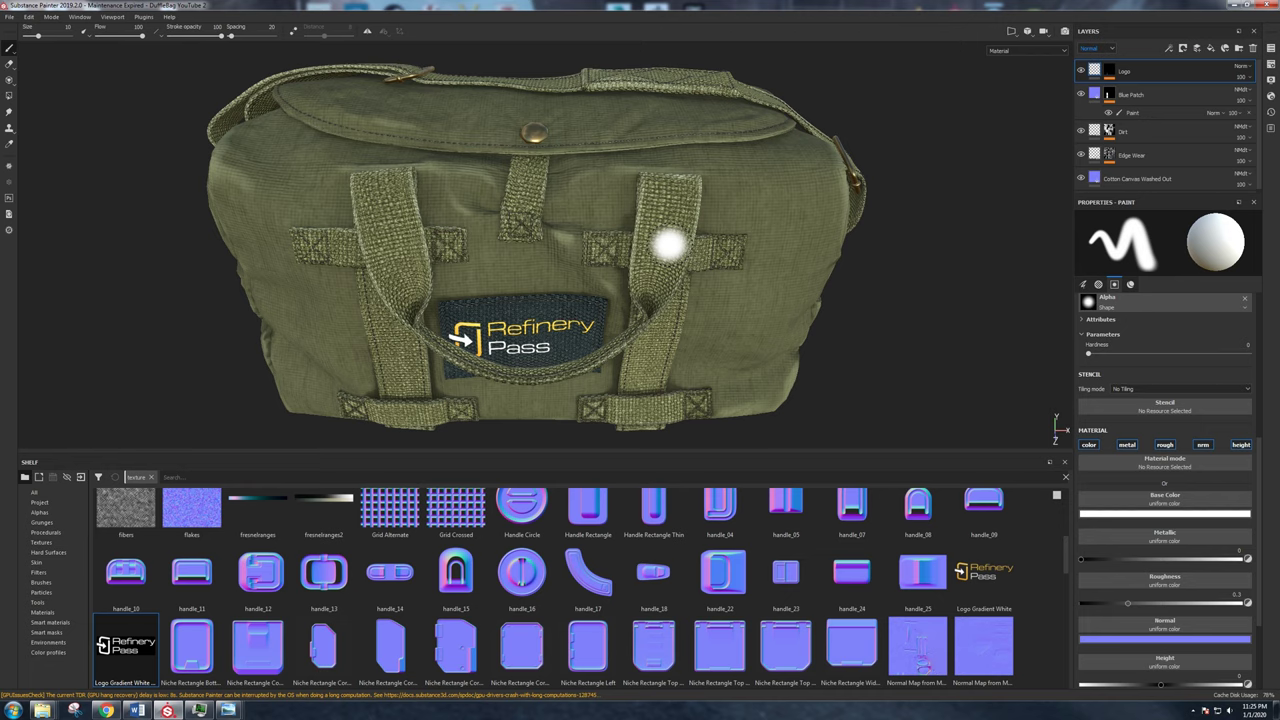
left_click(1270, 49)
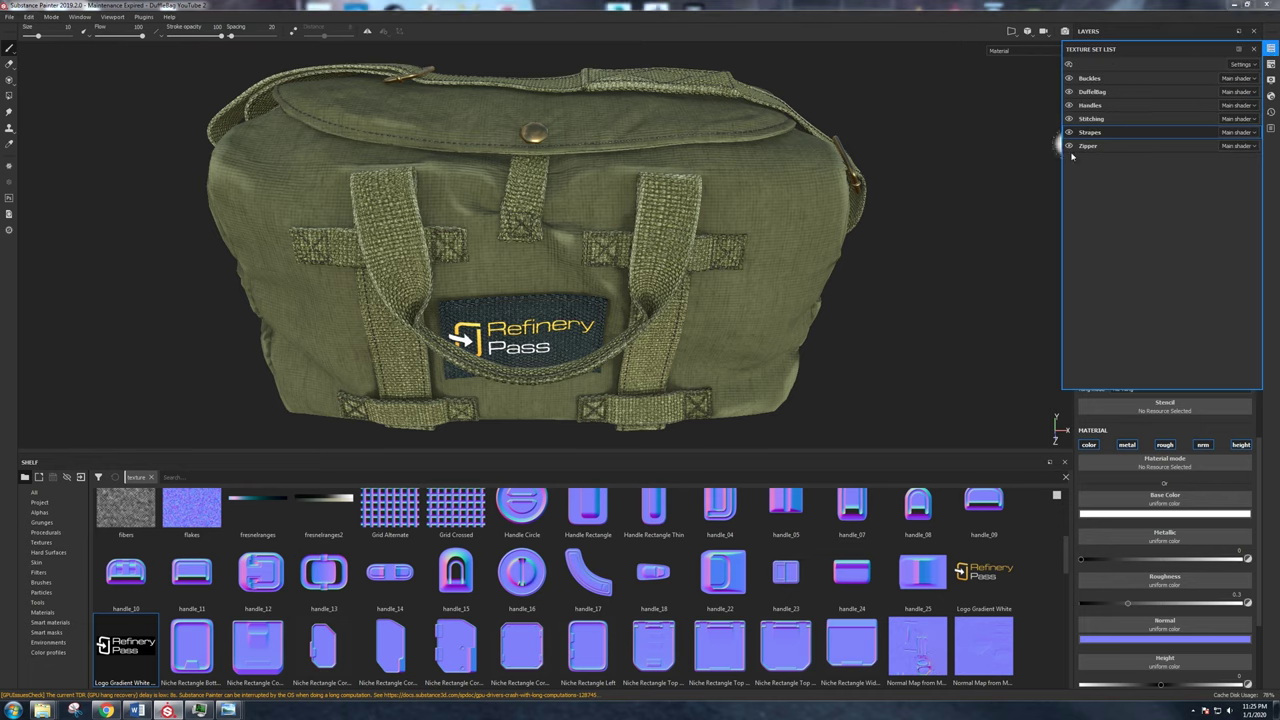
left_click(1270, 49)
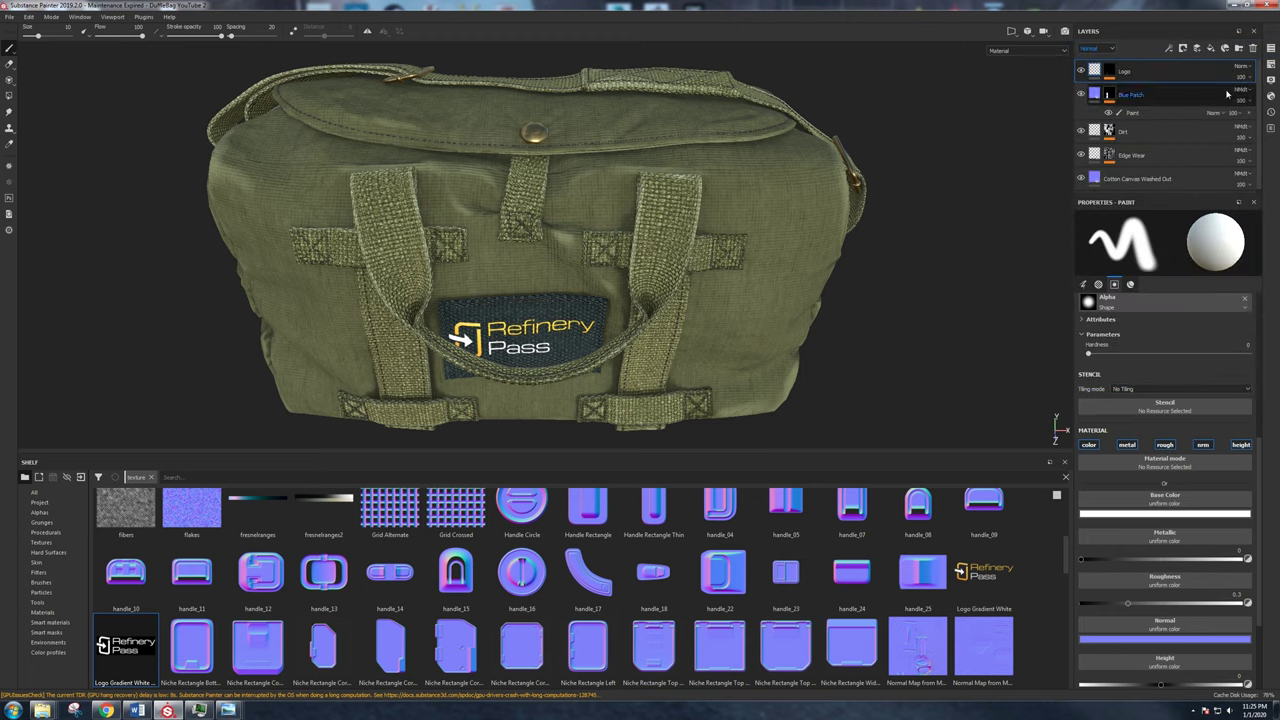
left_click(1225, 48)
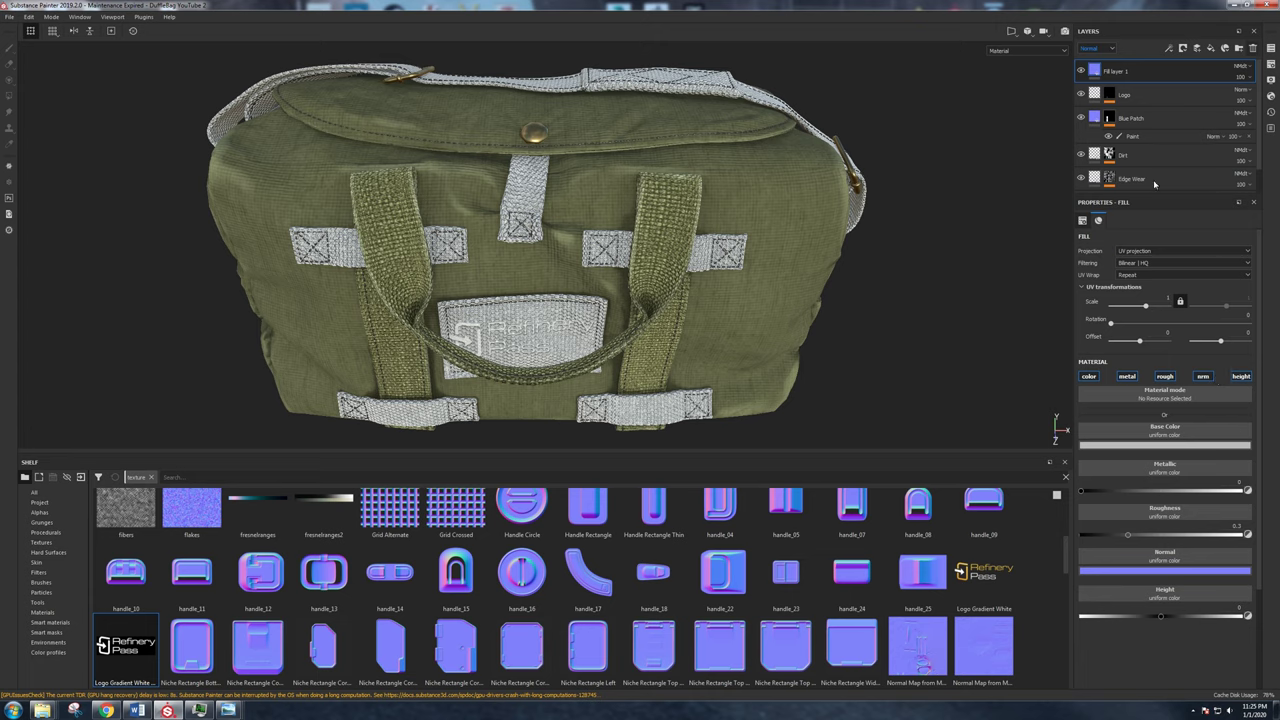
key("ctrl+z")
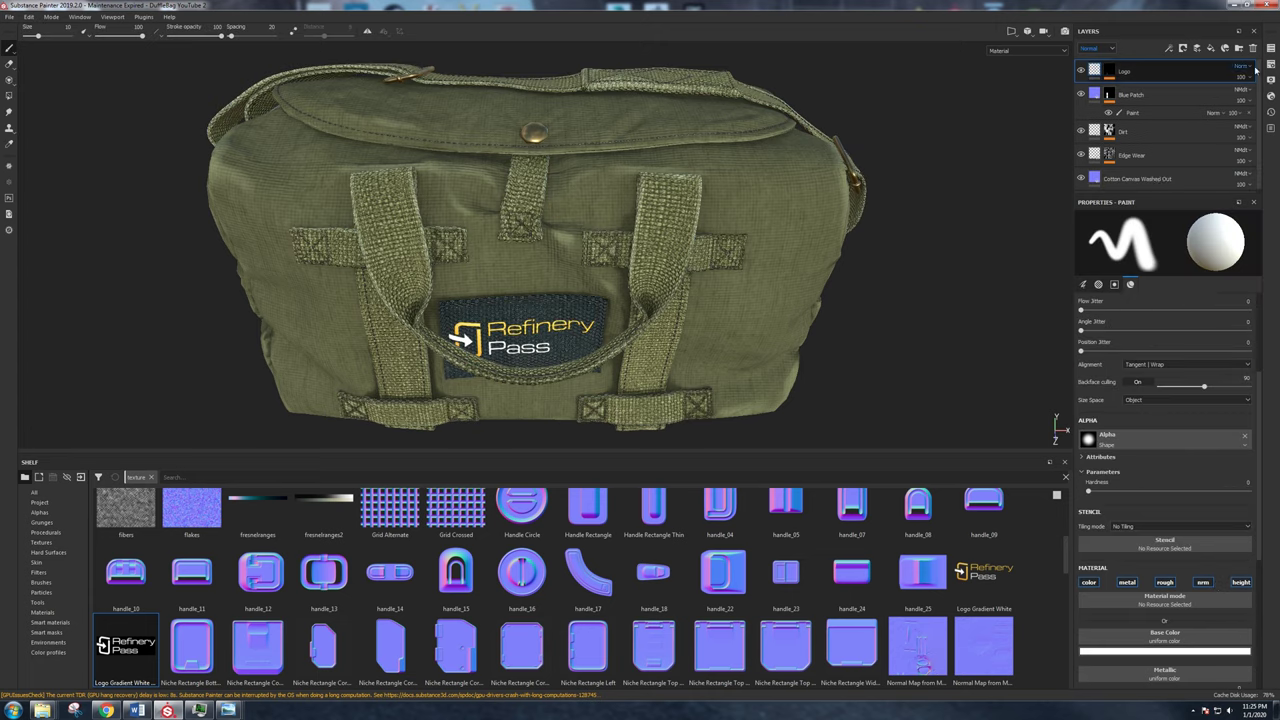
Add a Displacement channel to the Strapes texture set.
left_click(1271, 50)
left_click(1271, 65)
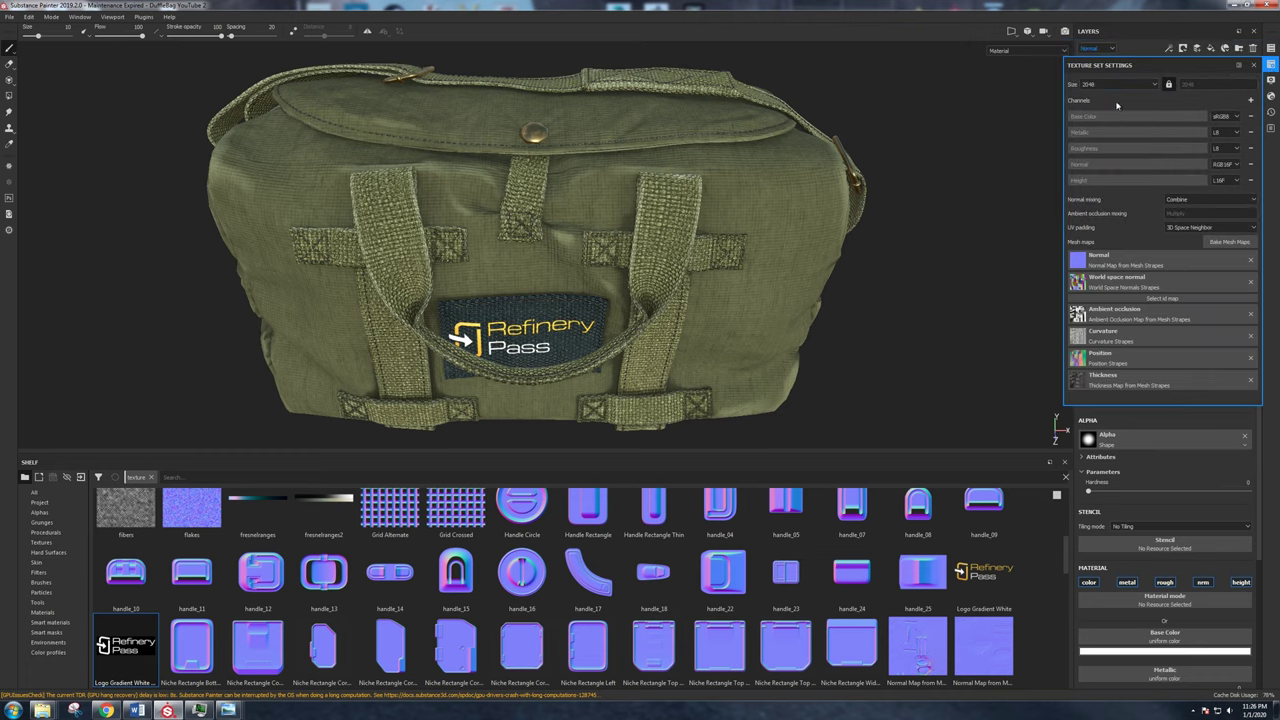
left_click(1249, 102)
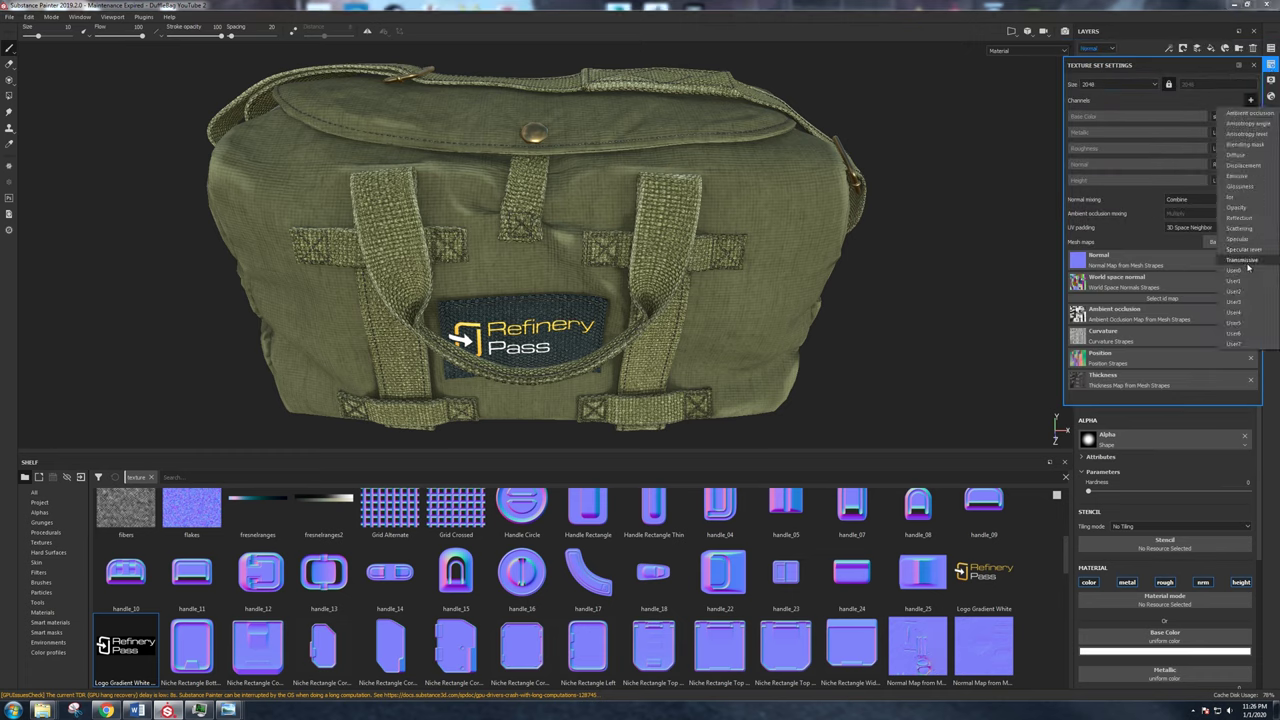
left_click(1238, 165)
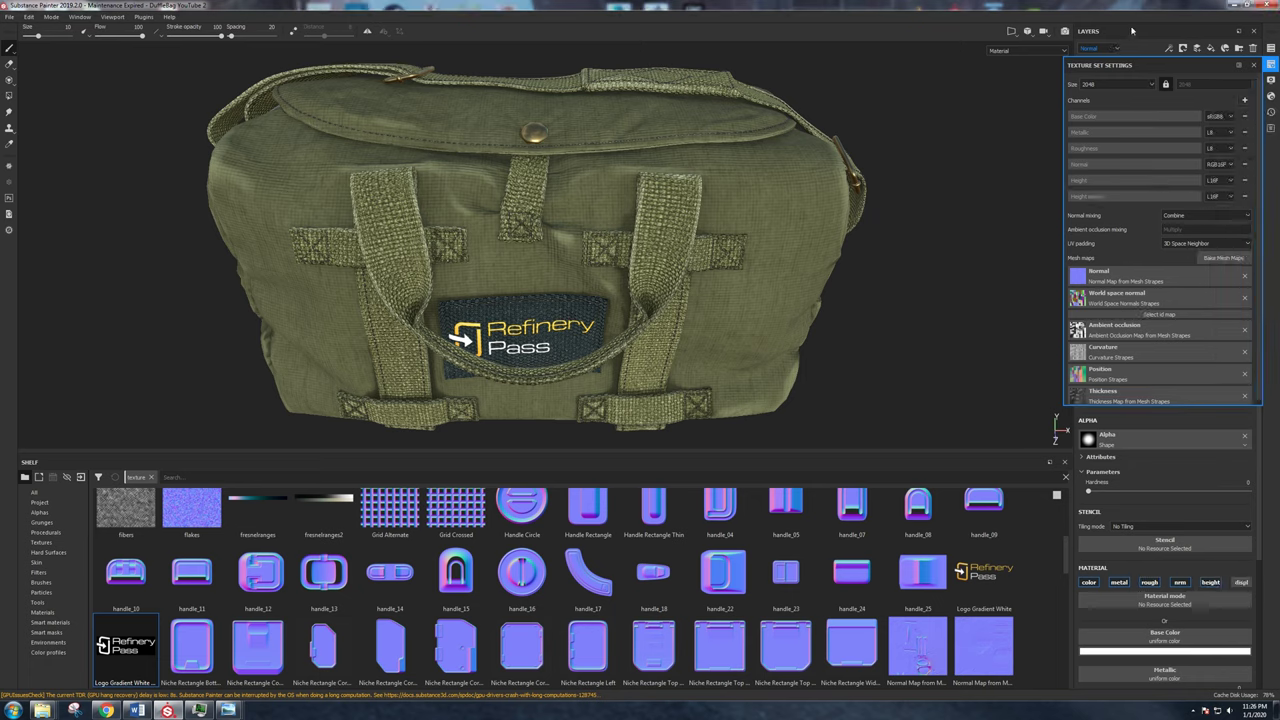
left_click(1271, 65)
left_click(1271, 48)
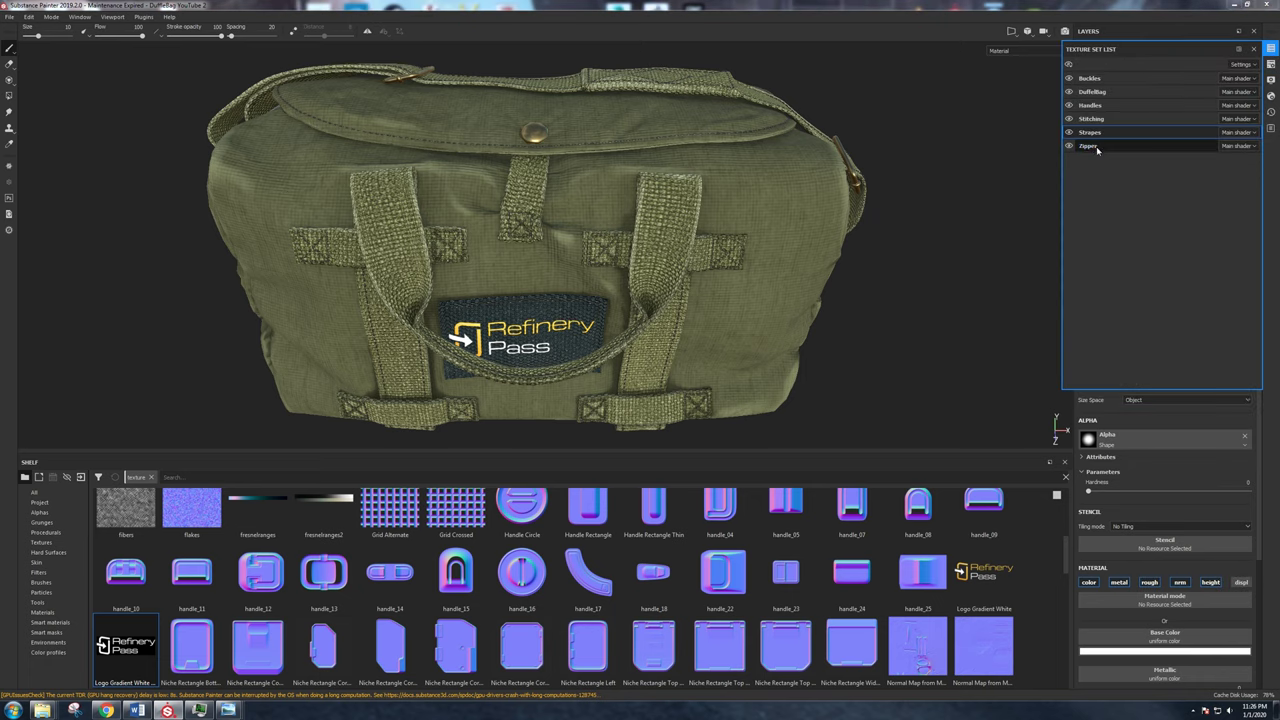
left_click(1270, 51)
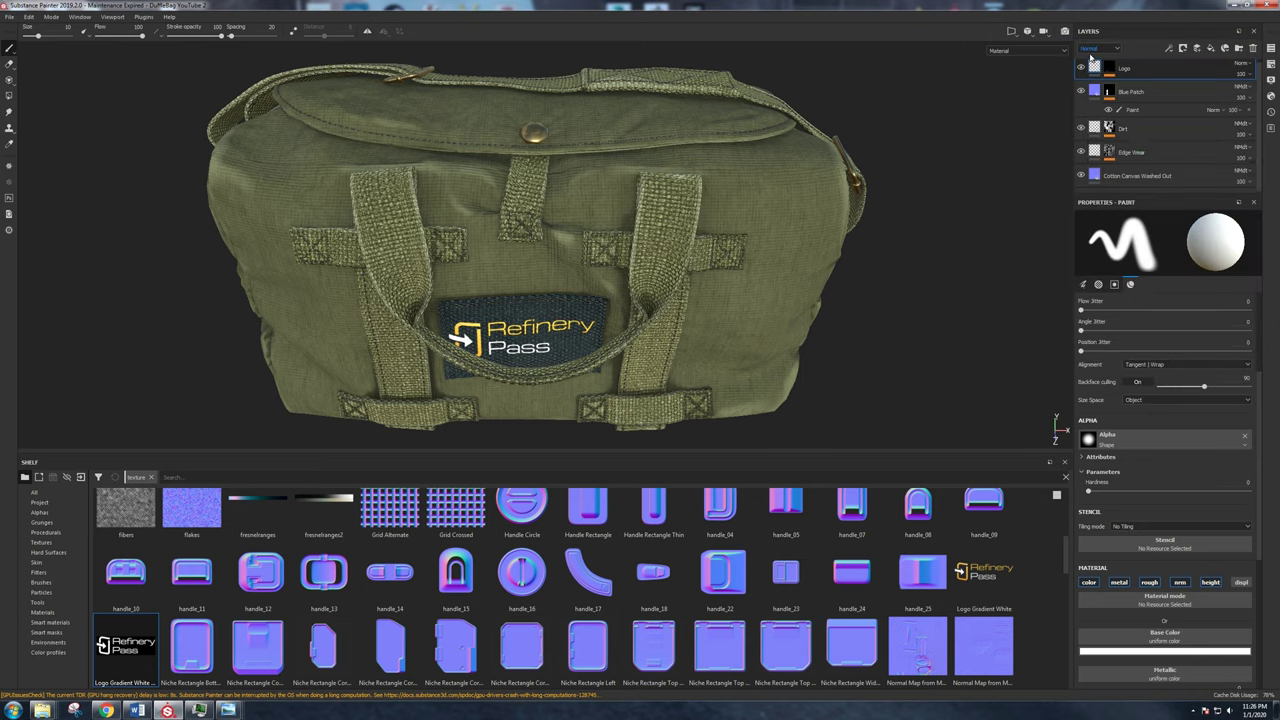
Select the Cotton Canvas Washed Out layer and isolate the Displacement channel in the viewport to inspect the front patch.
left_click(1145, 178)
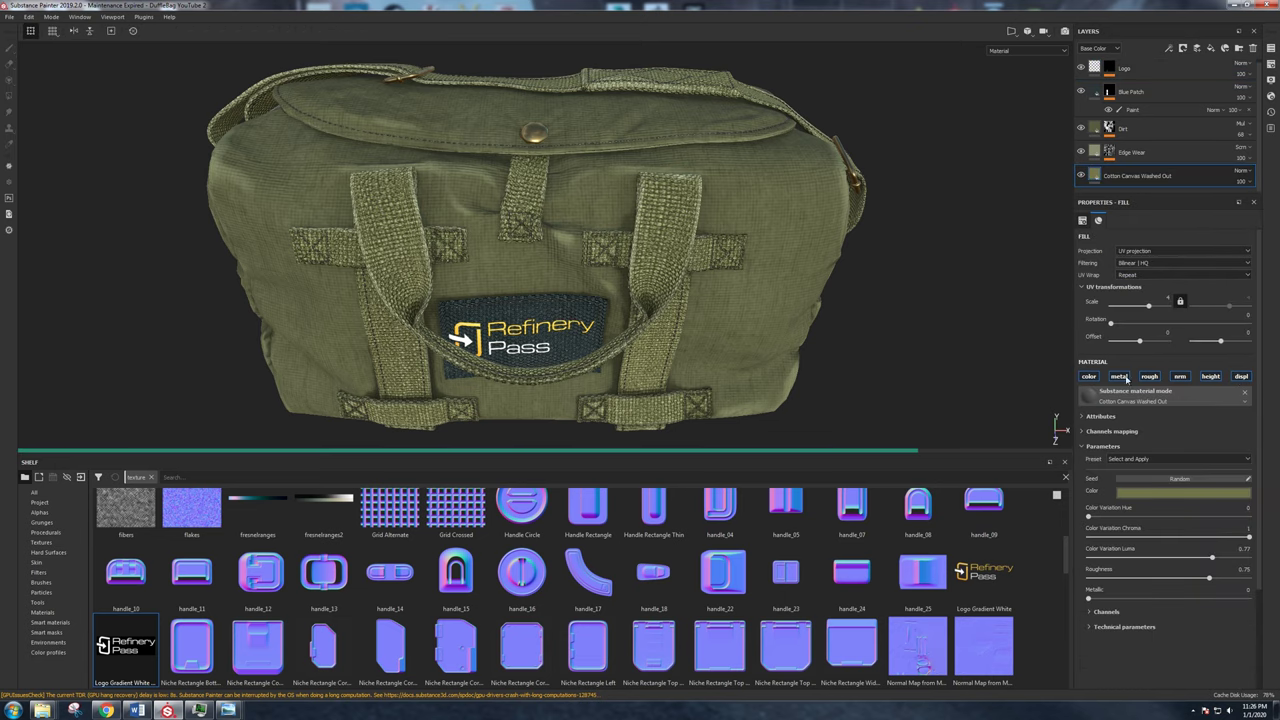
scroll(717, 274, "up", 3)
scroll(677, 227, "down", 3)
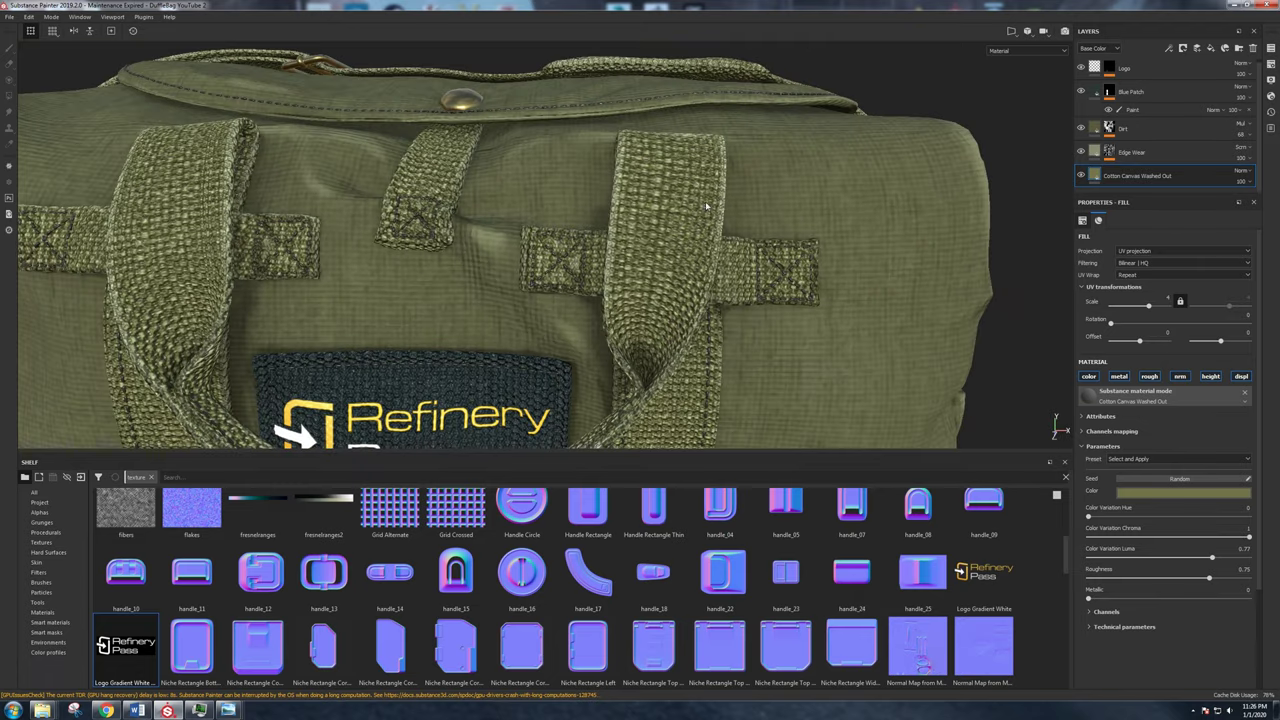
left_click(1000, 51)
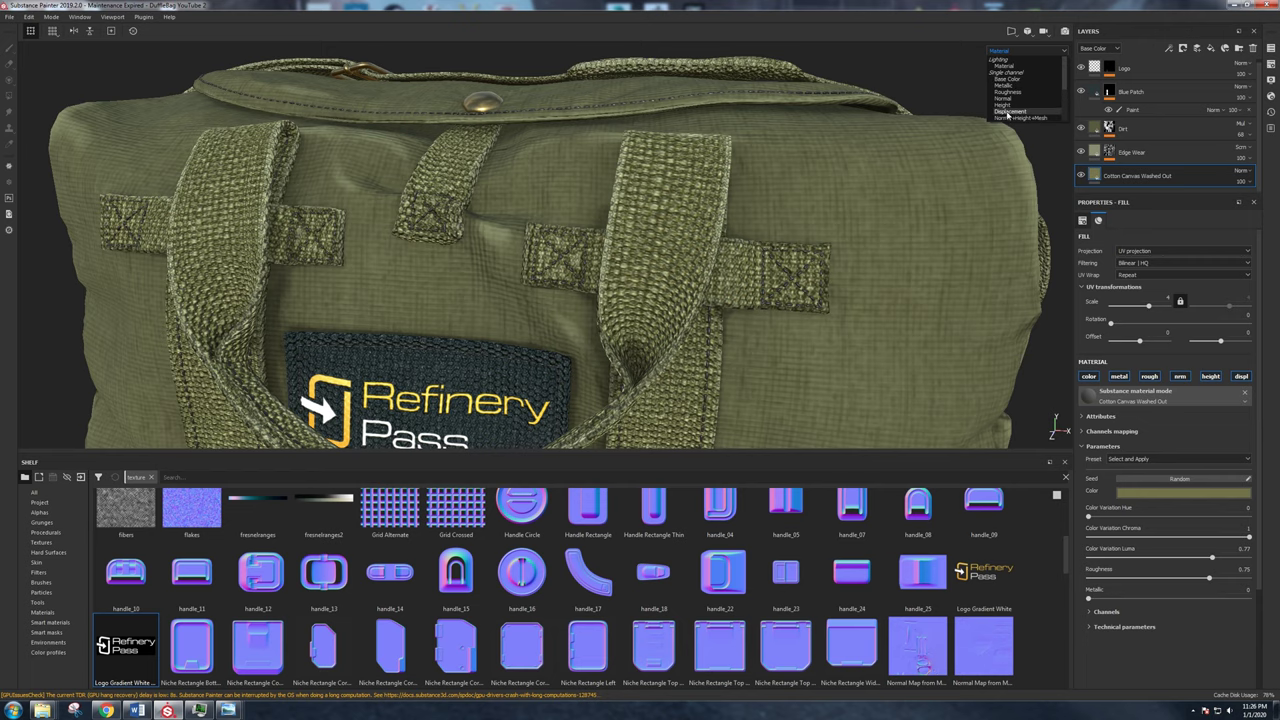
left_click(1006, 113)
middle_click_drag(506, 369, 586, 177, "alt")
left_click_drag(586, 177, 560, 257, "alt")
scroll(547, 234, "up", 6)
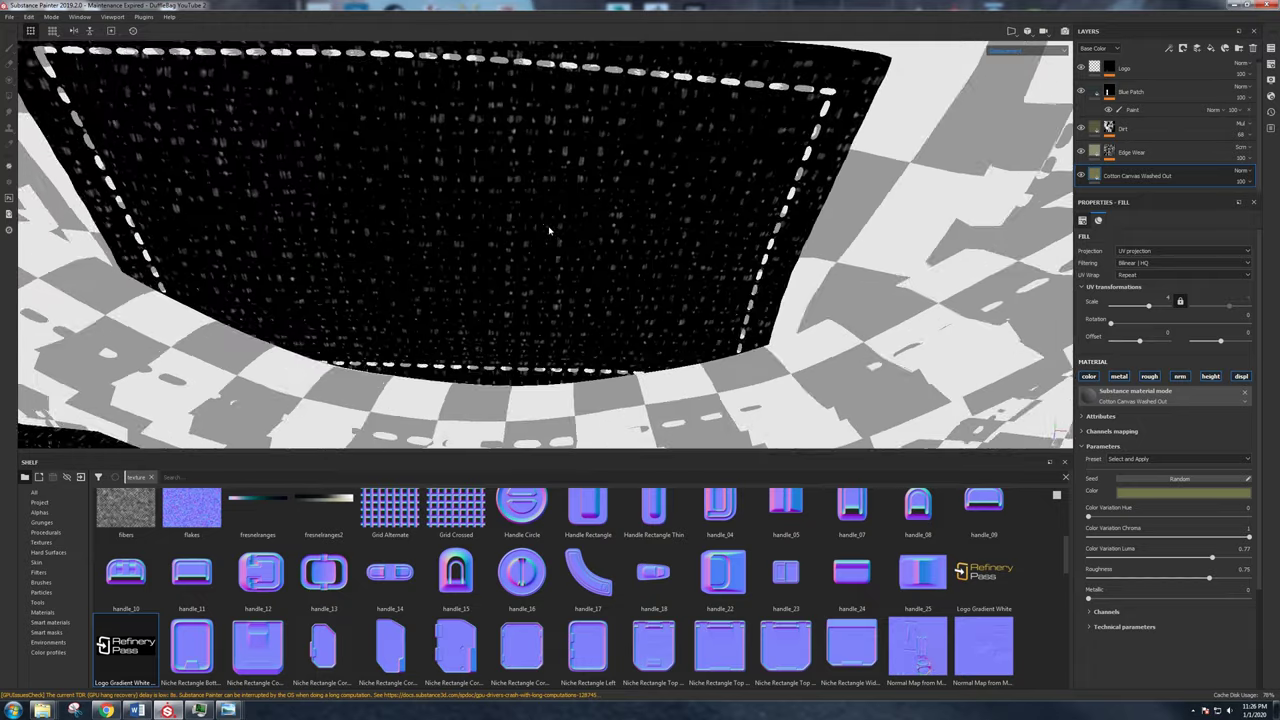
scroll(549, 230, "down", 5)
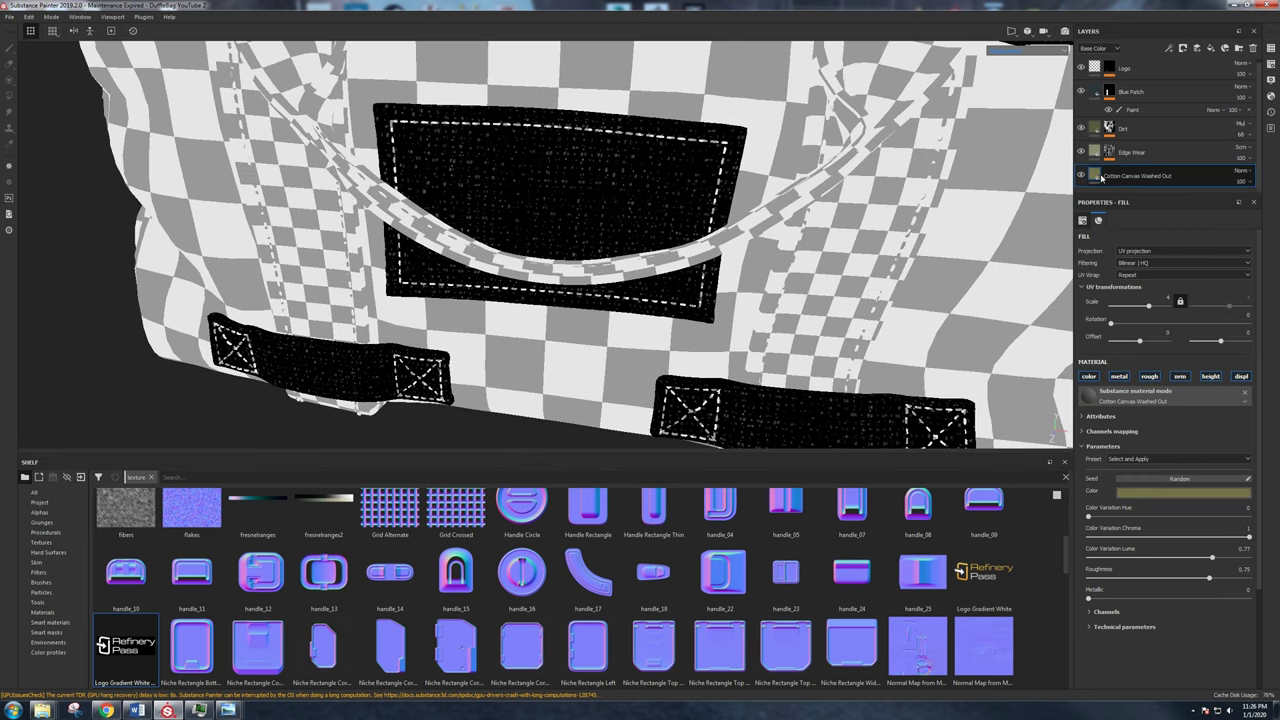
Add a Levels effect to the straps' Cotton Canvas Washed Out layer with Displacement as its affected channel.
left_click(1168, 48)
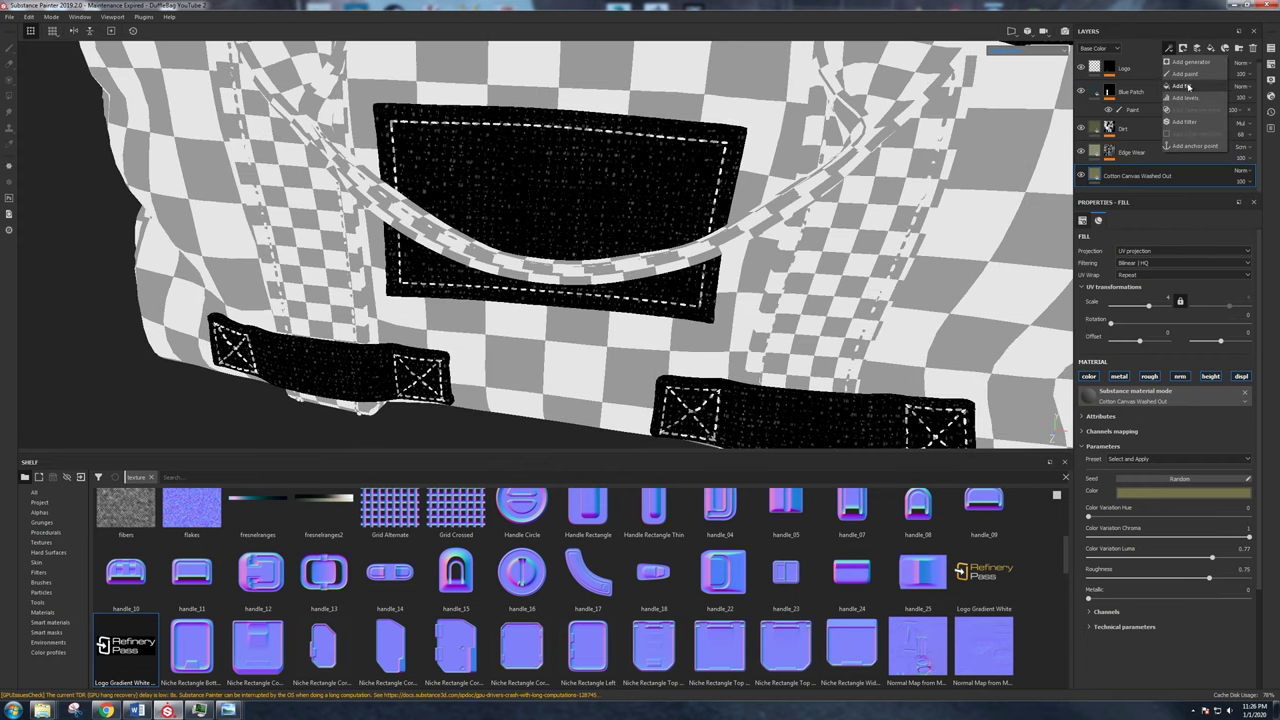
left_click(1185, 99)
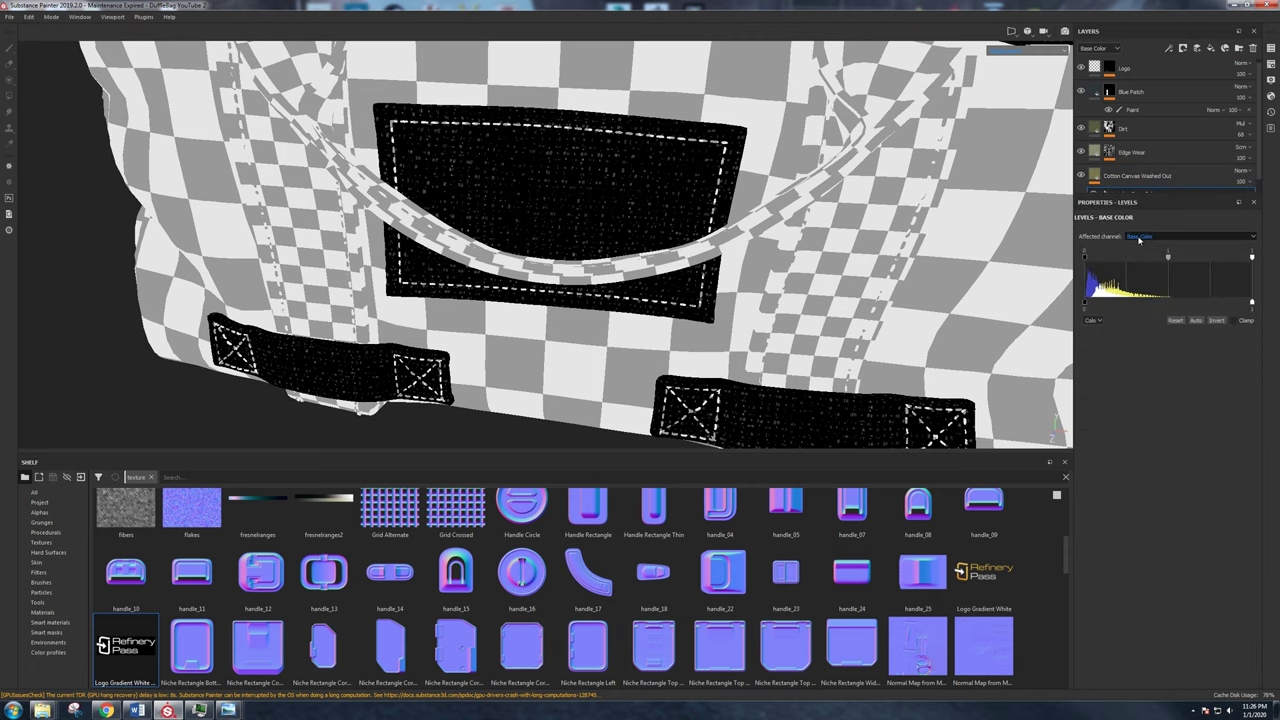
left_click(1138, 237)
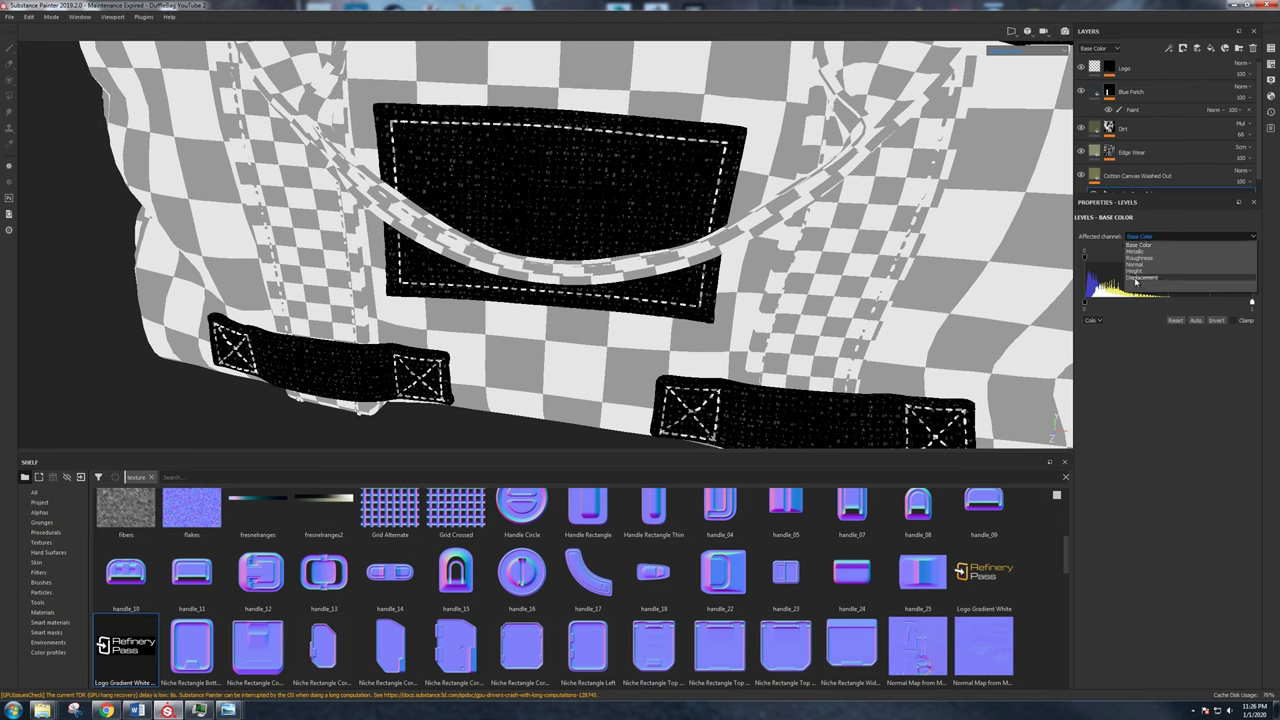
left_click(1140, 277)
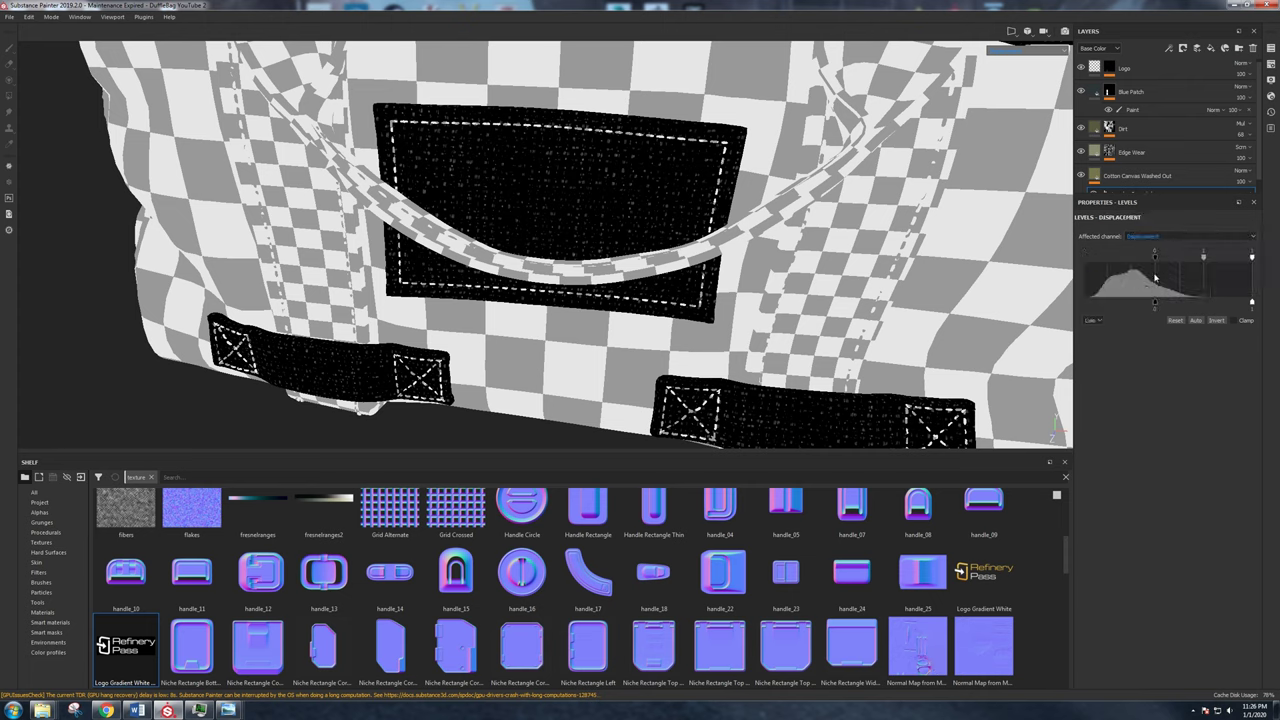
Adjust the straps' Displacement levels to input black -0.688, midtone about 0.448 and output black -0.734.
left_click_drag(1155, 260, 1081, 260)
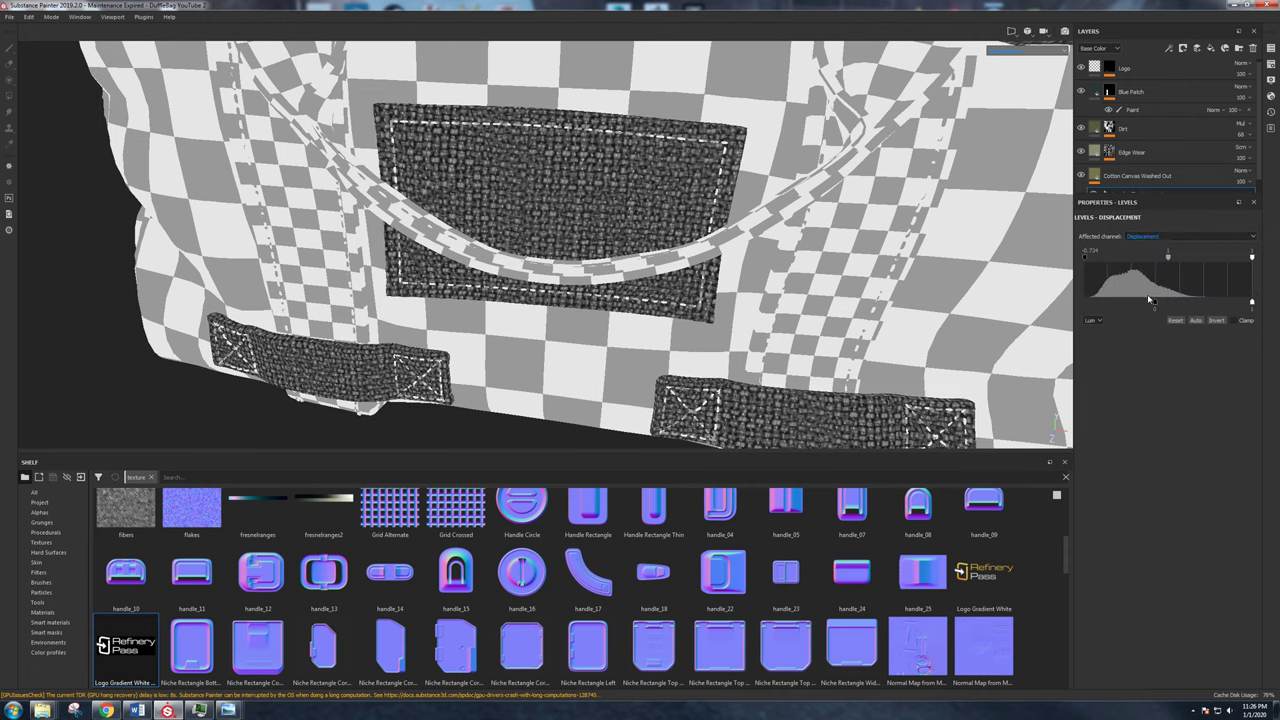
left_click_drag(1155, 305, 1065, 304)
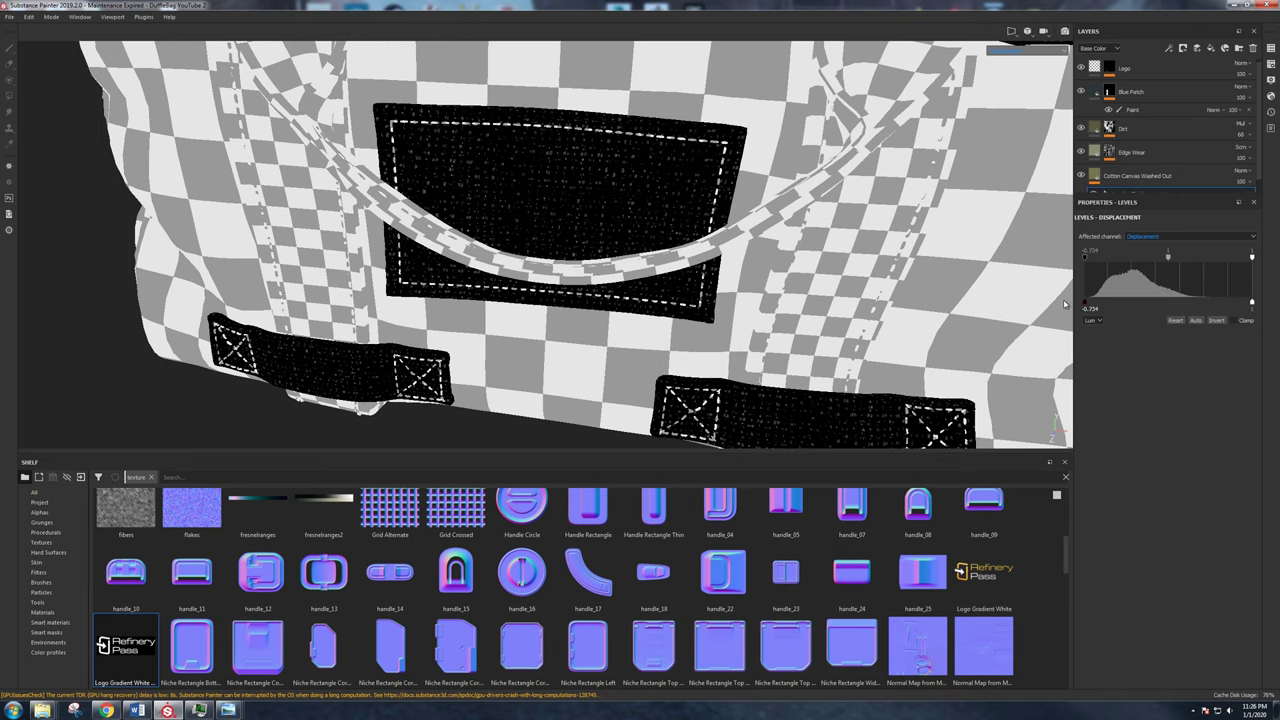
left_click_drag(1160, 259, 1122, 262)
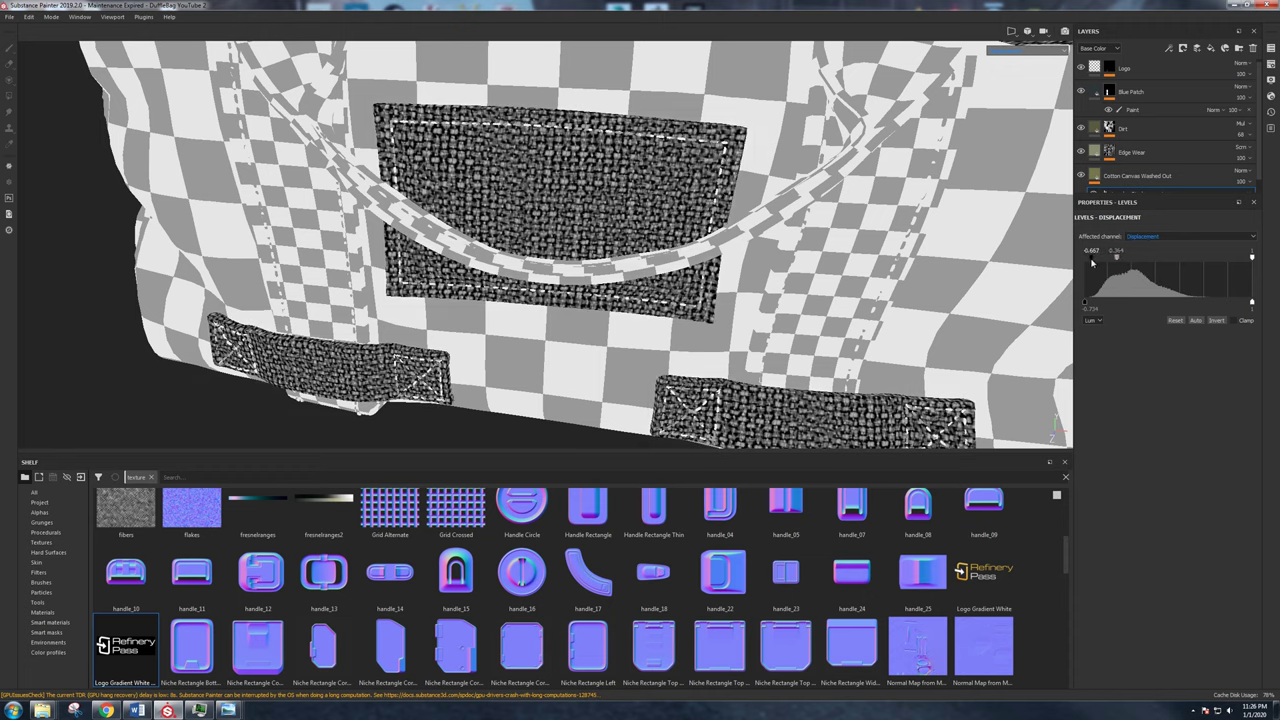
left_click_drag(1119, 262, 1121, 260)
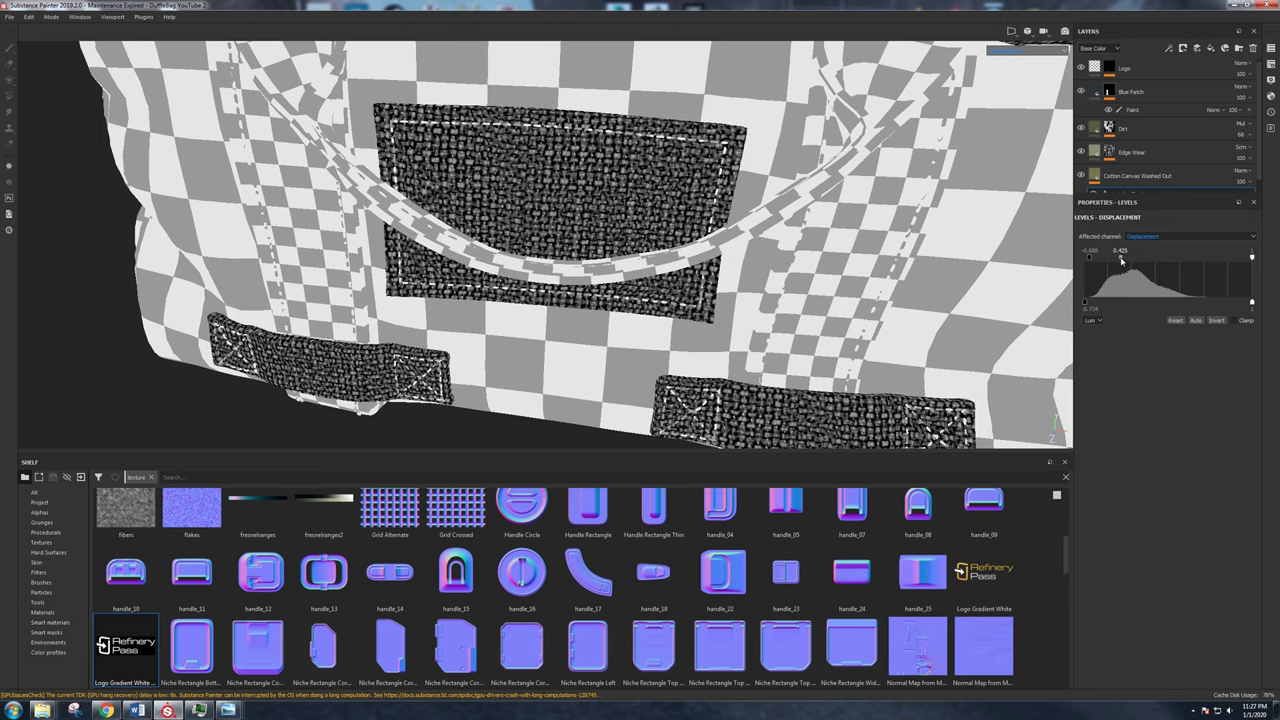
Switch to the Handles texture set, select its Cotton Canvas Washed Out layer and add a Displacement channel to the set.
key("f")
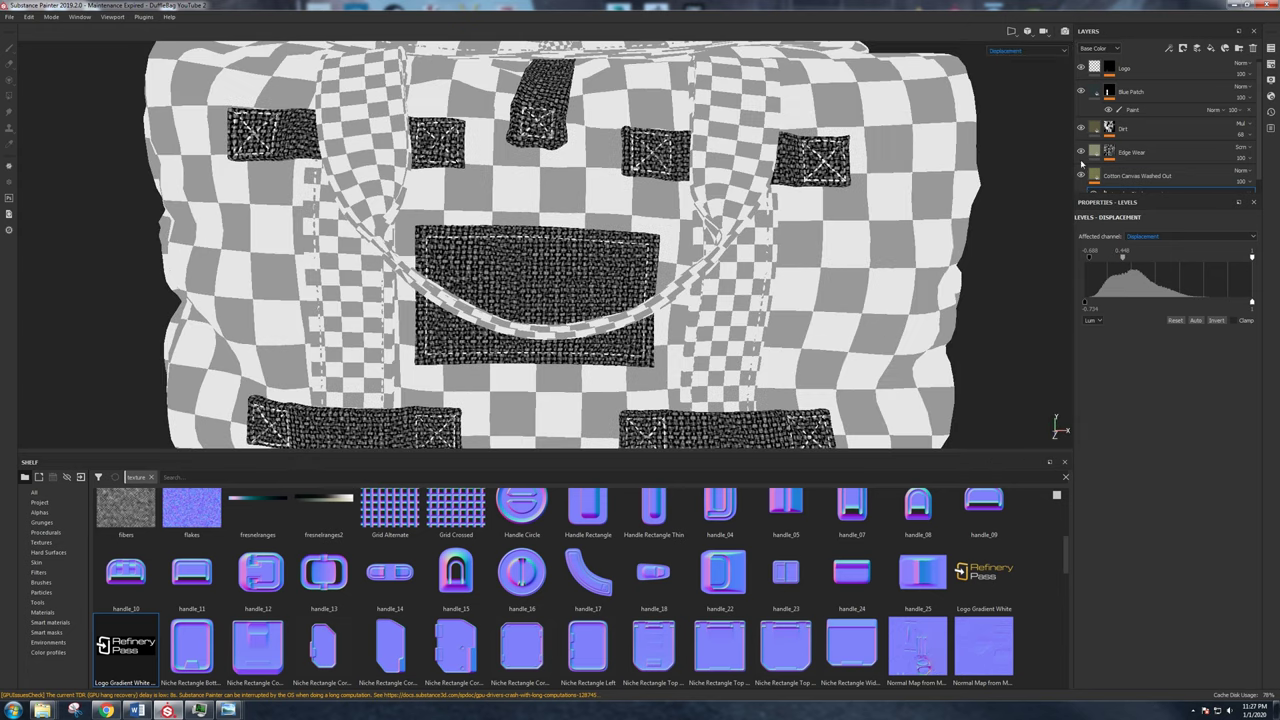
left_click_drag(869, 138, 785, 168, "alt")
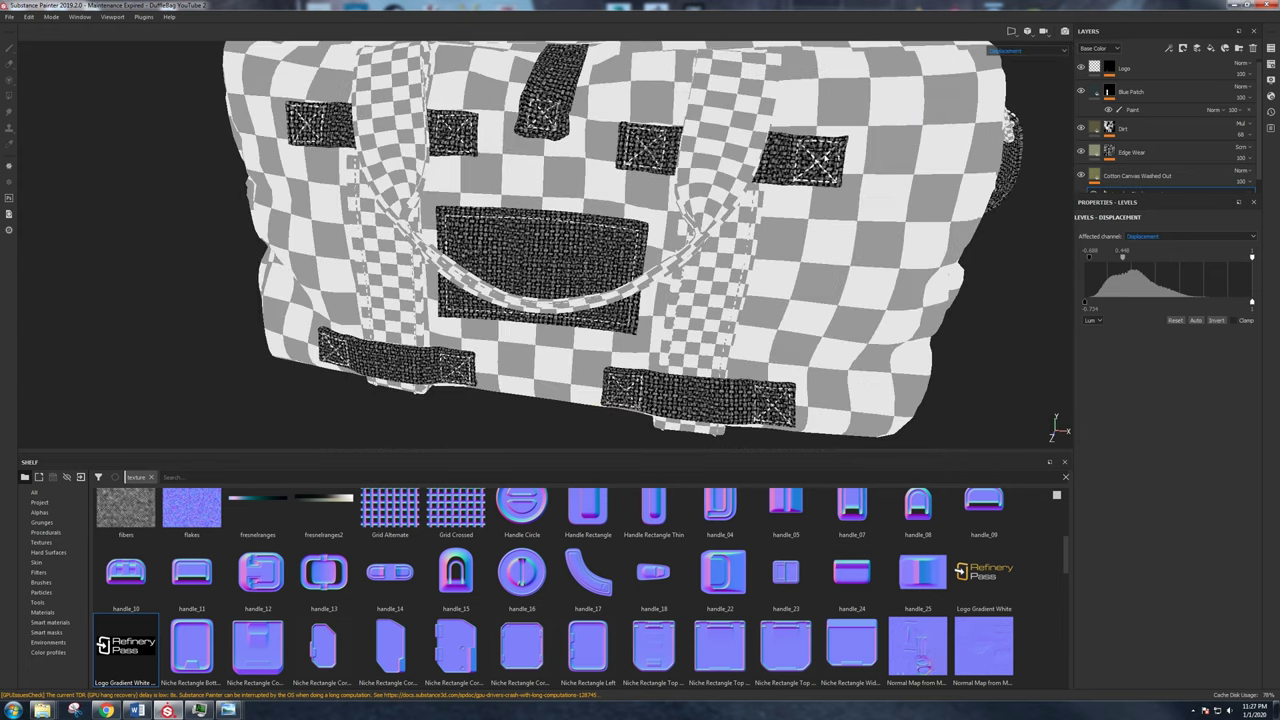
right_click(745, 135, "ctrl+alt")
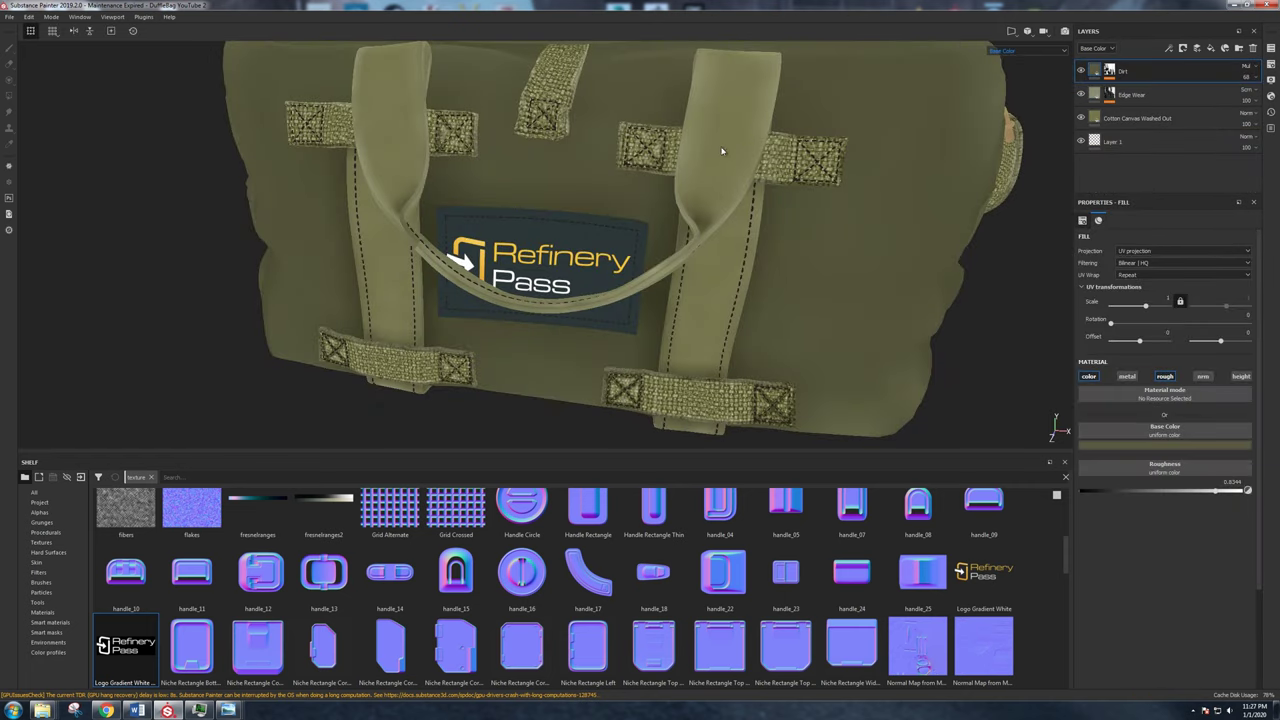
left_click(1138, 118)
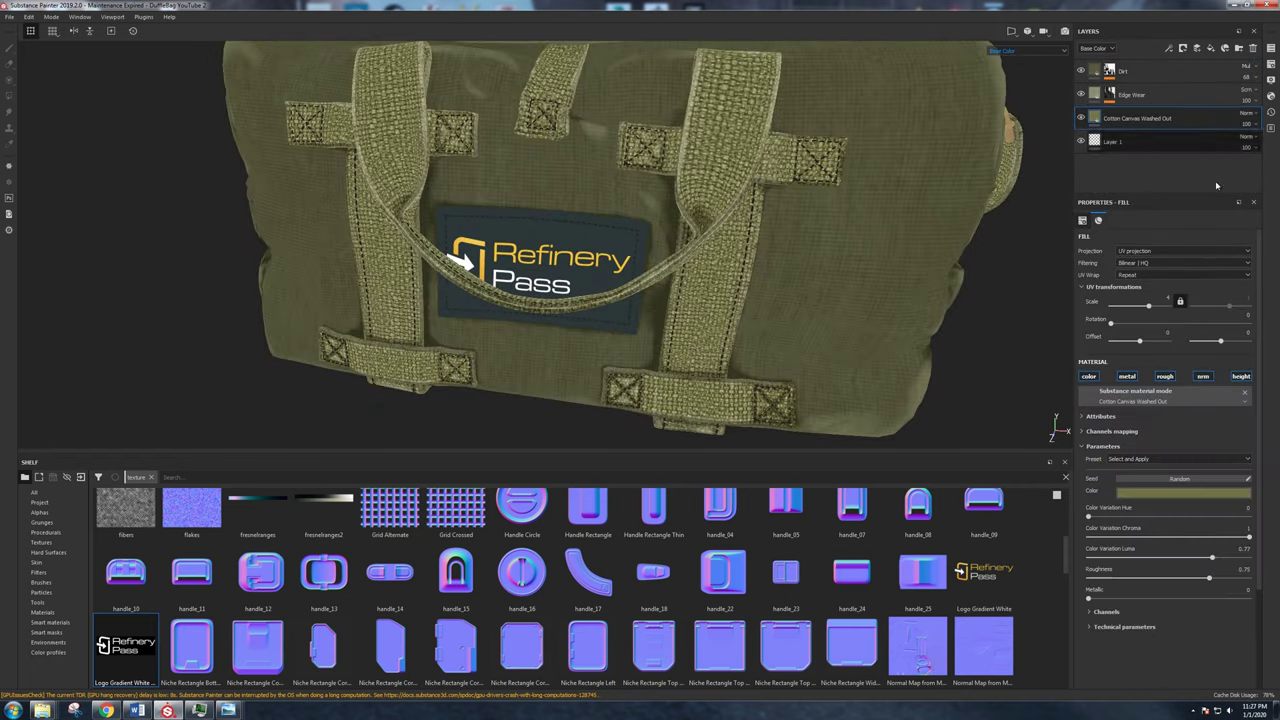
left_click(1271, 64)
left_click(1250, 102)
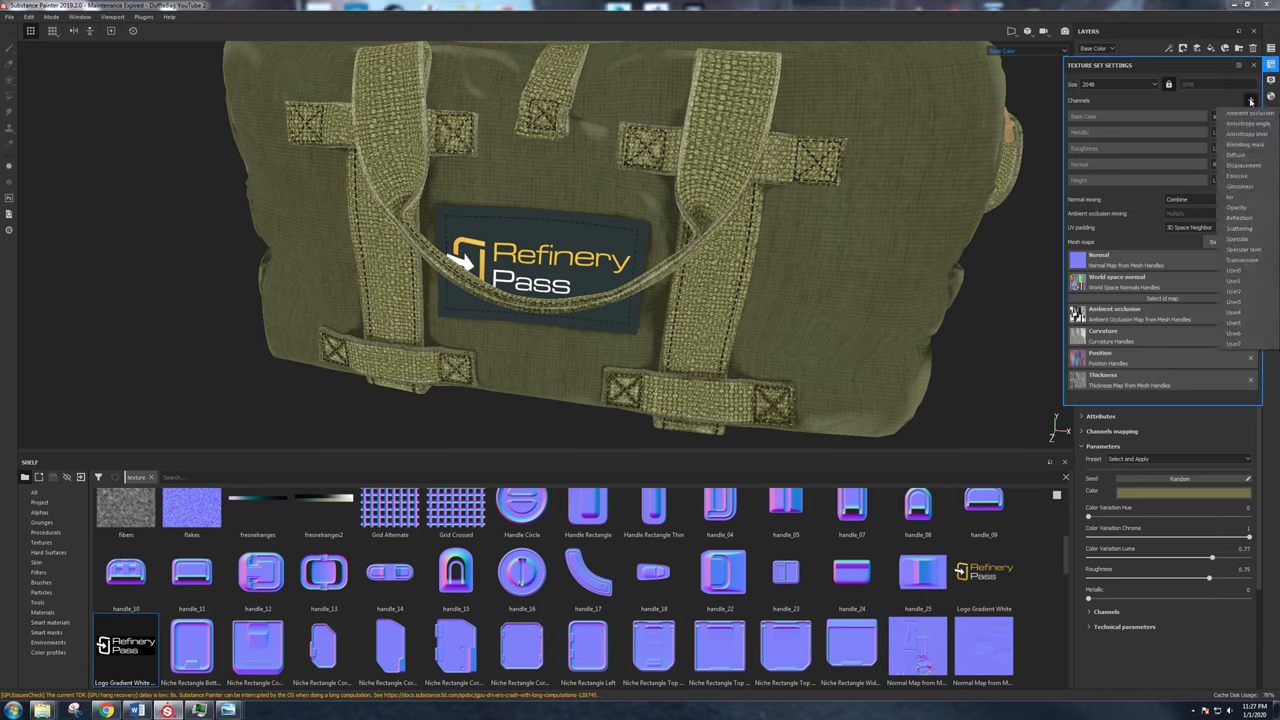
left_click(1245, 166)
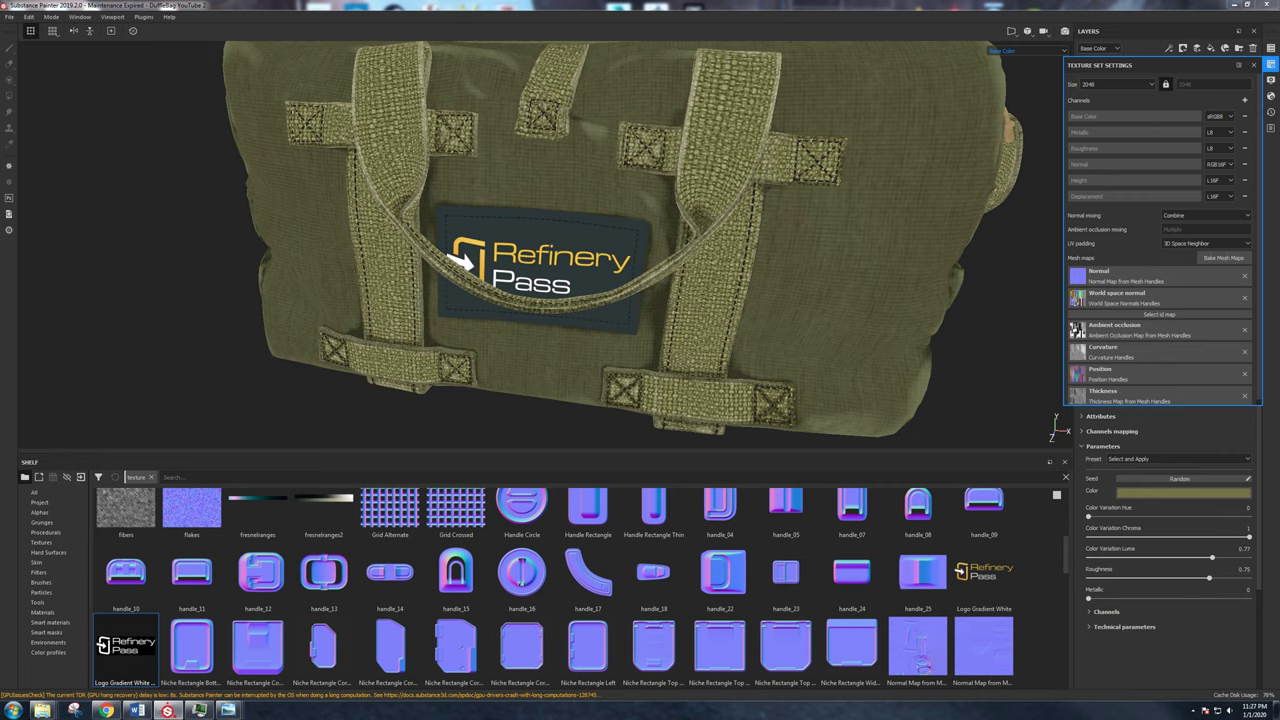
left_click(1271, 64)
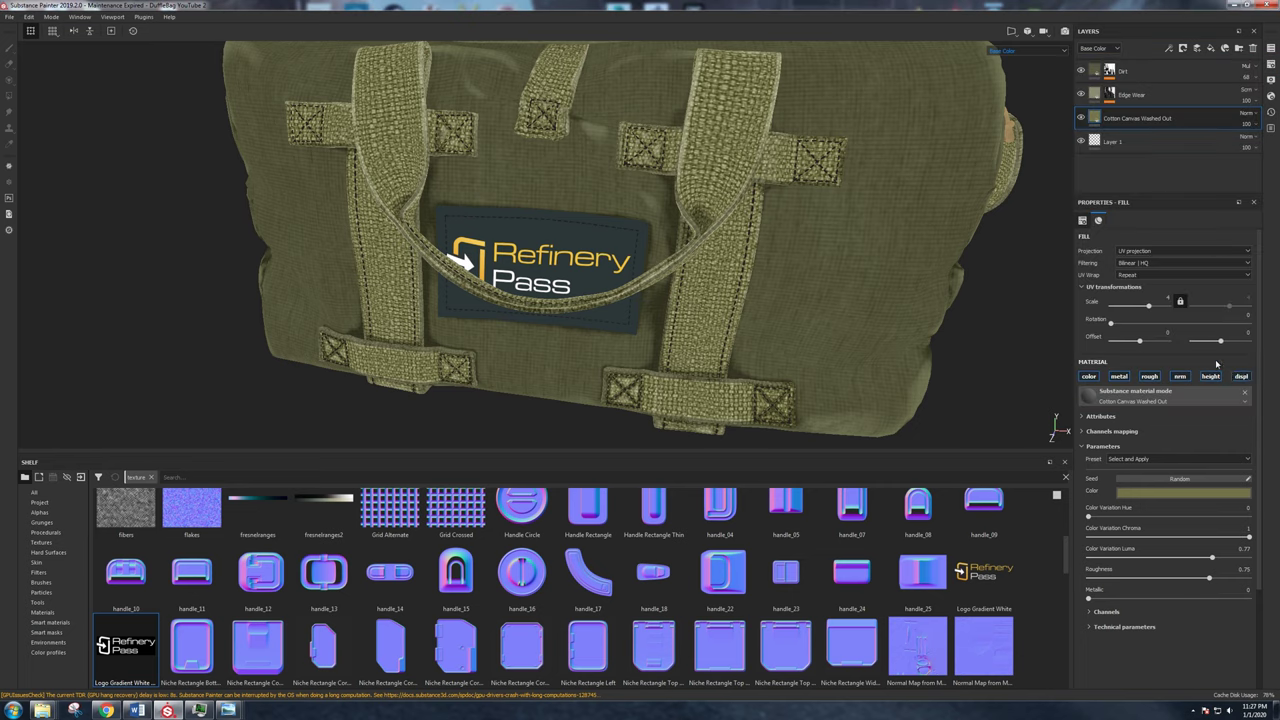
Add a Levels effect to the handles' Cotton Canvas Washed Out layer with Displacement as its affected channel.
left_click(1169, 48)
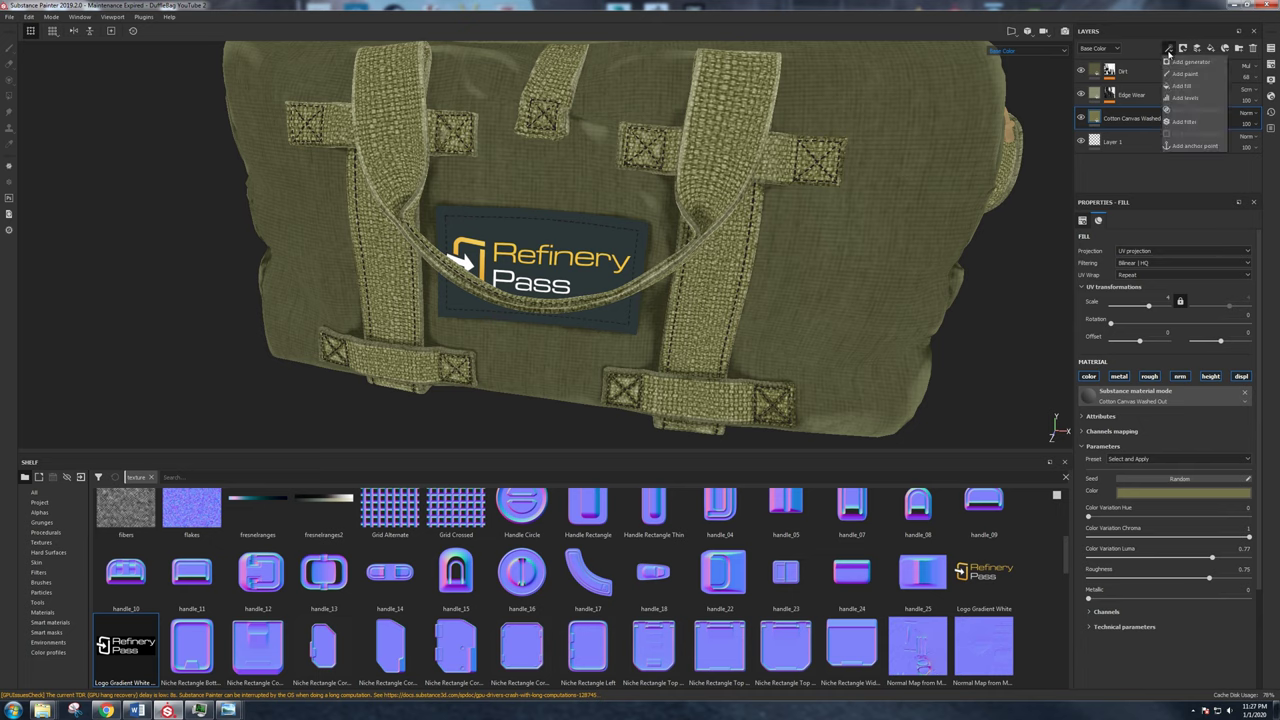
left_click(1185, 97)
left_click(1150, 237)
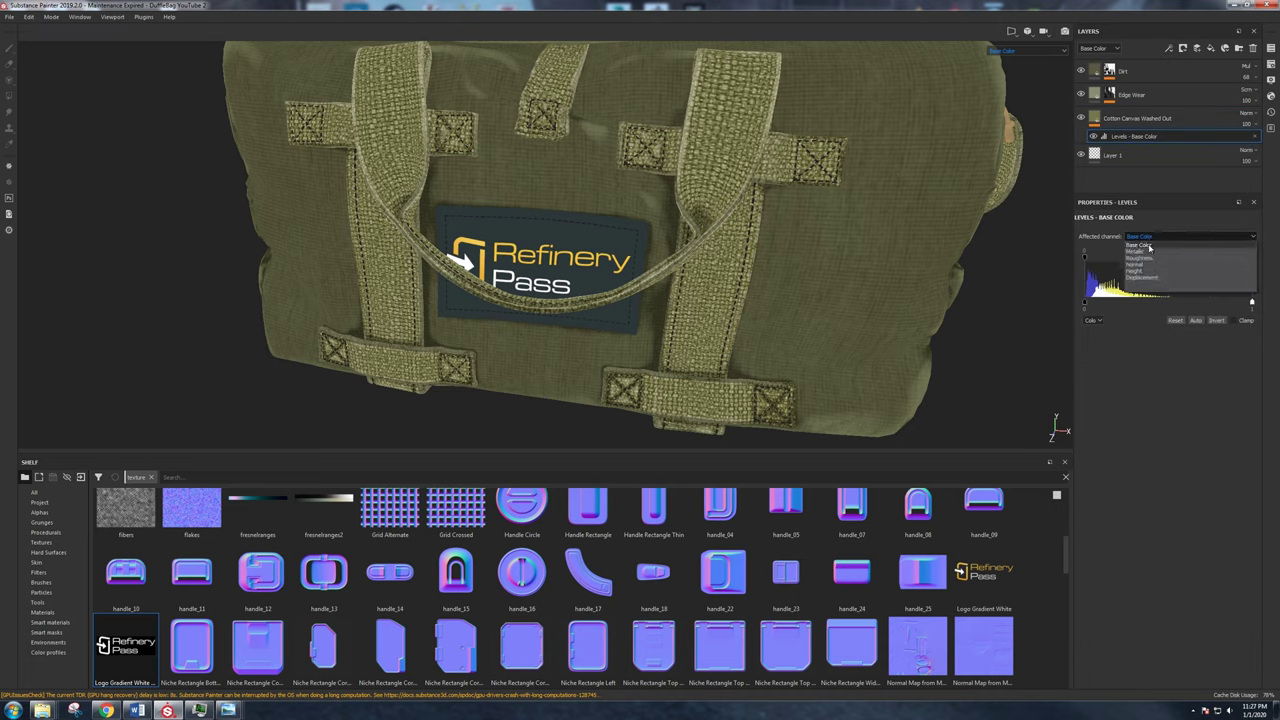
left_click(1145, 277)
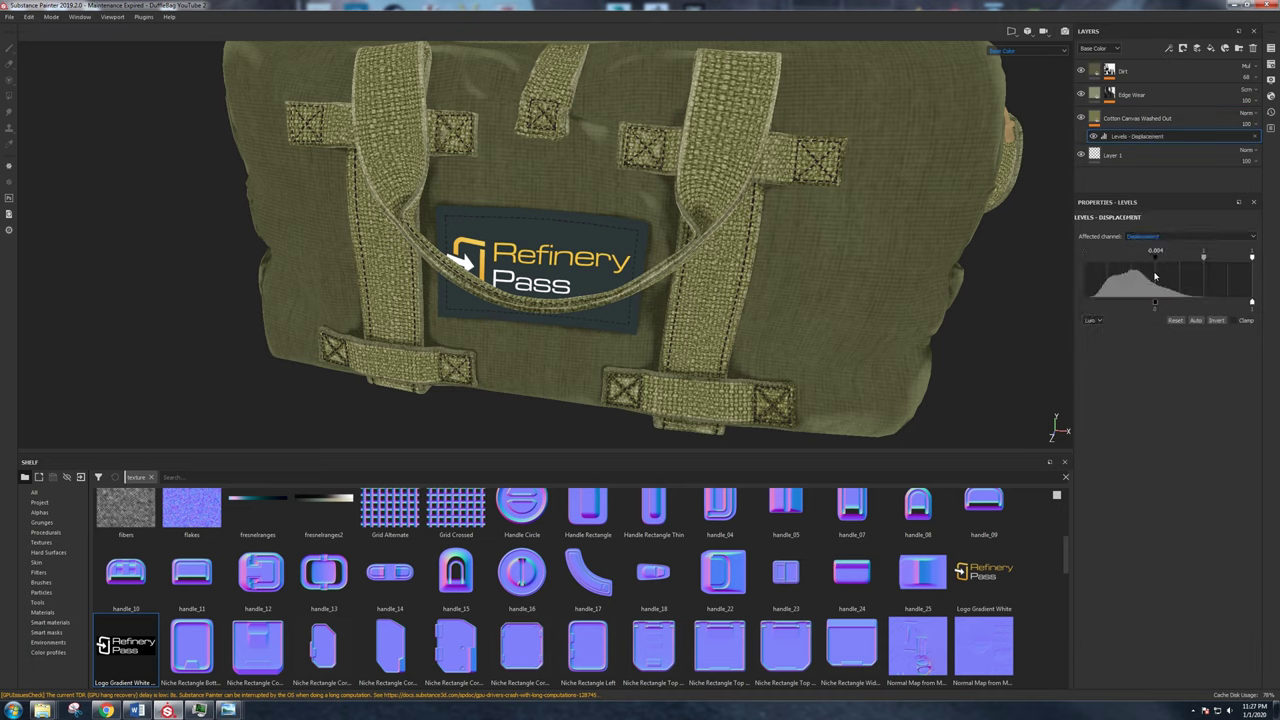
Isolate the Displacement channel in the viewport and adjust the handles' levels to input black about -0.595 with a lowered midtone.
left_click_drag(1156, 260, 1084, 258)
left_click(1033, 56)
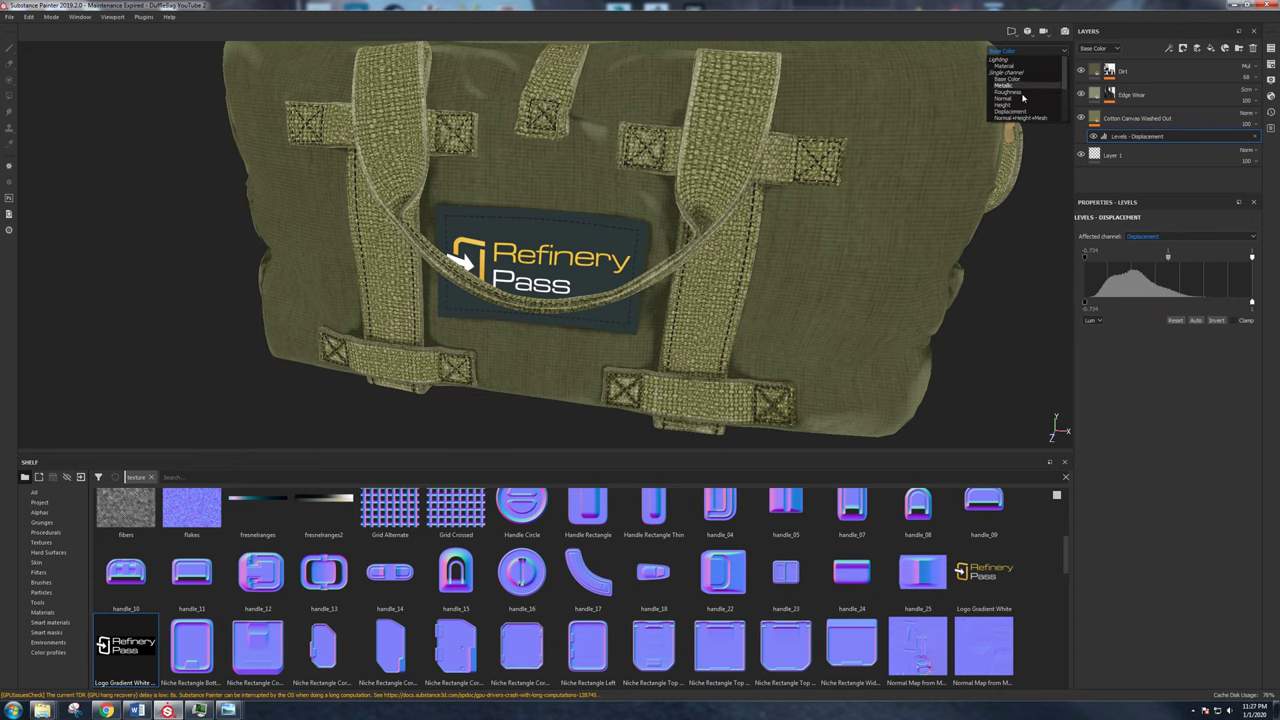
left_click(1020, 114)
scroll(710, 172, "up", 3)
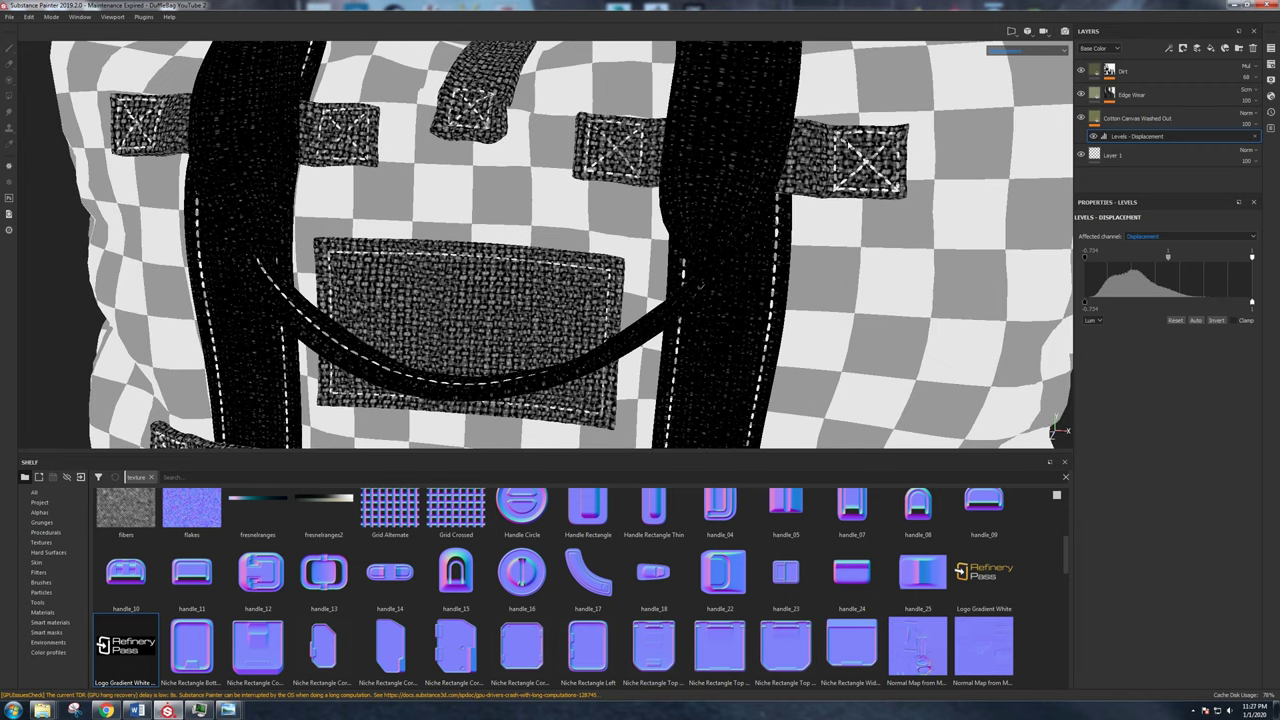
left_click_drag(1168, 258, 1099, 260)
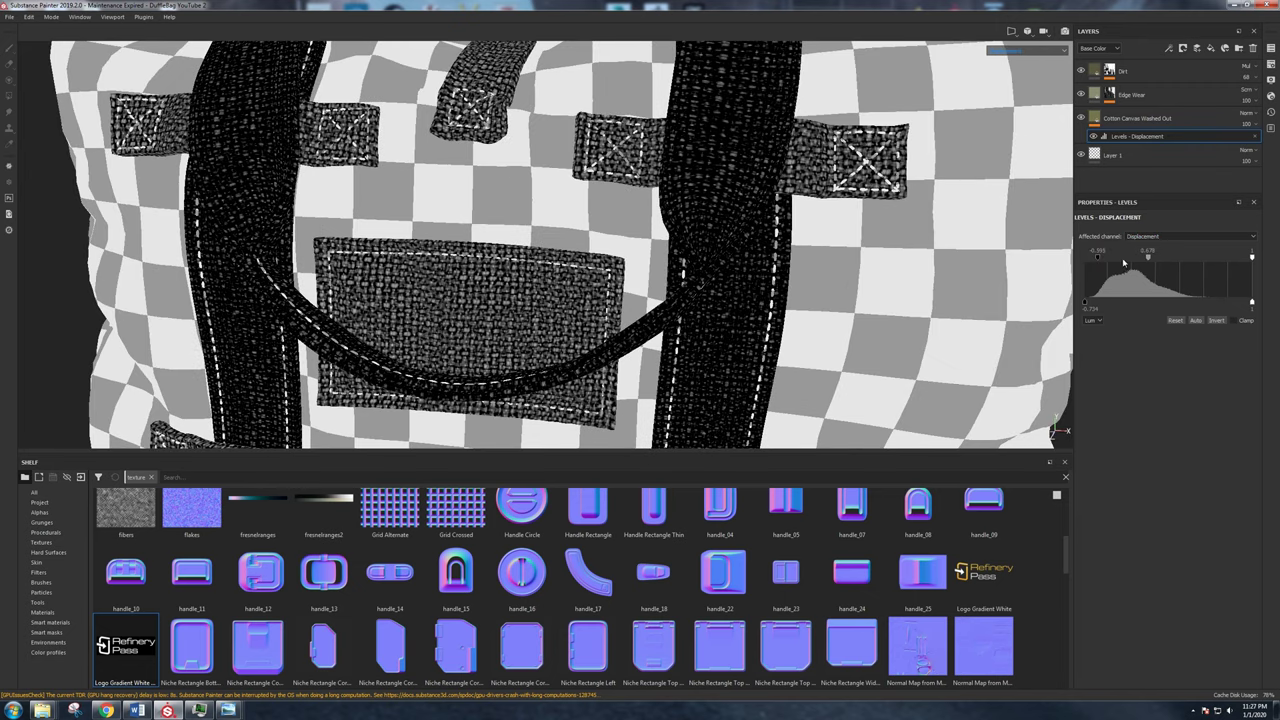
double_click(1147, 258)
left_click_drag(1148, 259, 1124, 260)
scroll(653, 232, "down", 3)
left_click_drag(645, 210, 615, 220, "alt")
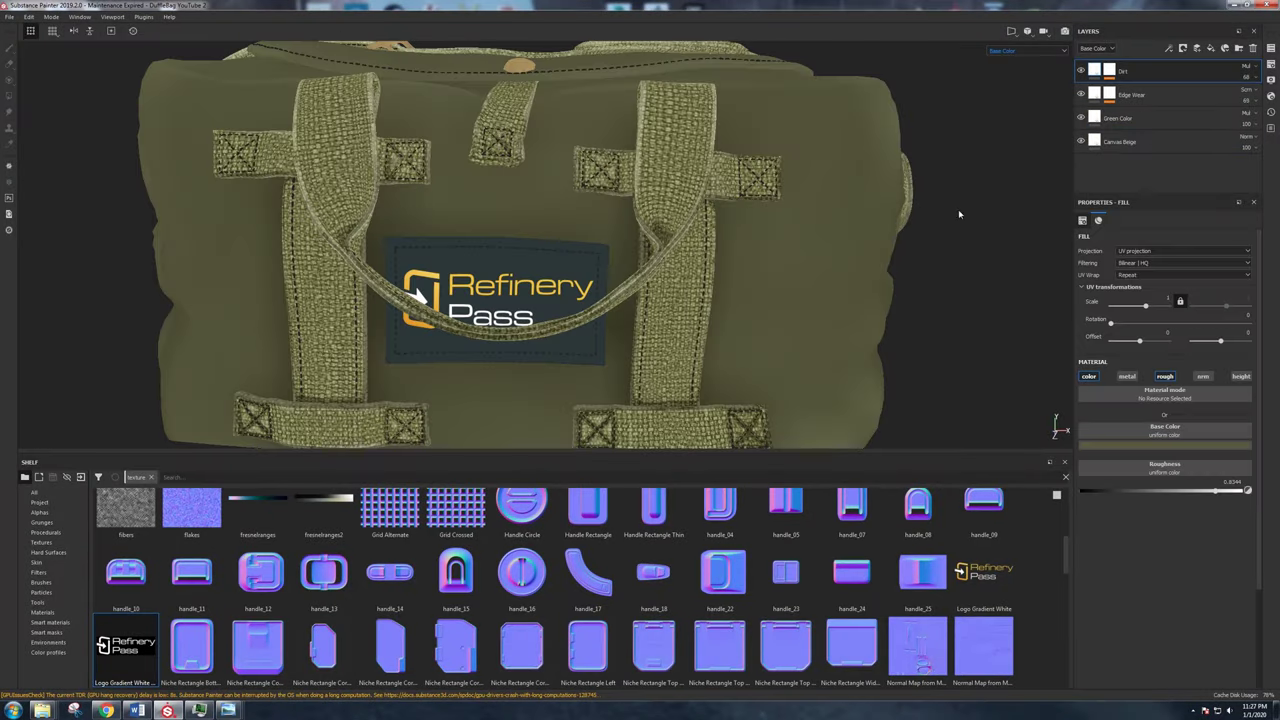
In the DuffleBag texture set, select the Canvas Beige layer and add a Displacement channel to the set.
left_click(1130, 143)
left_click(1165, 146)
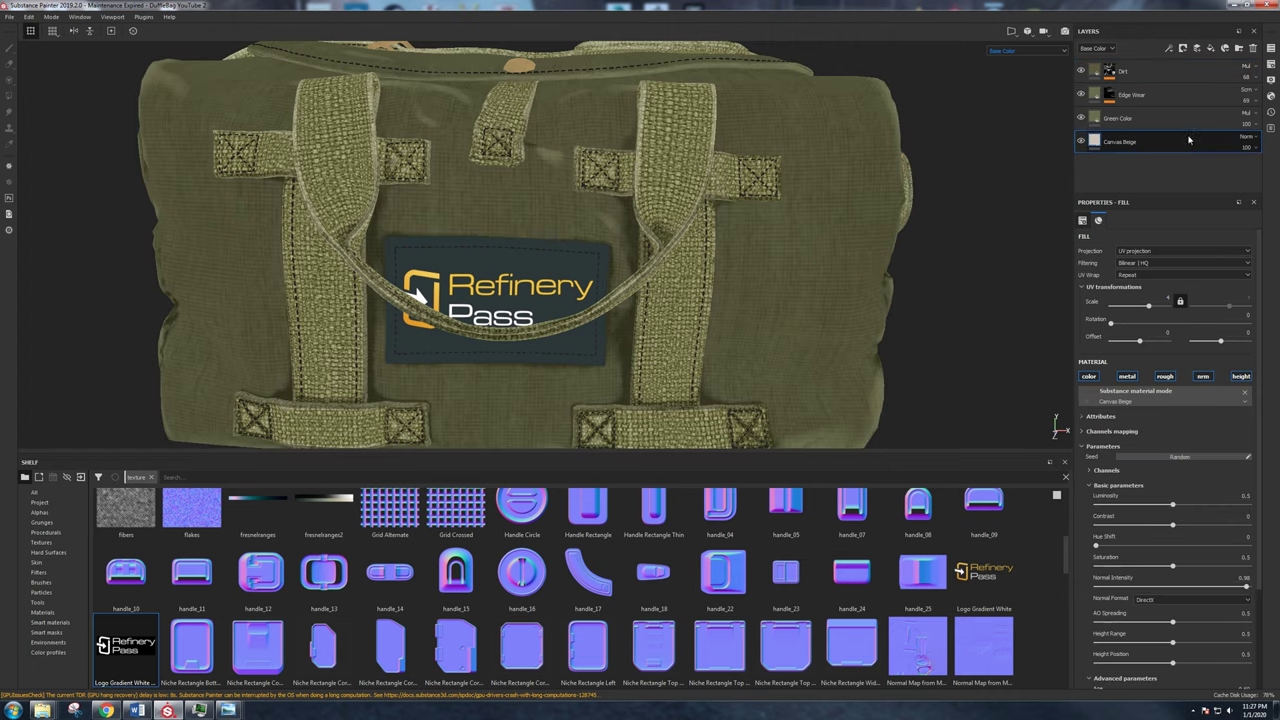
left_click(1271, 66)
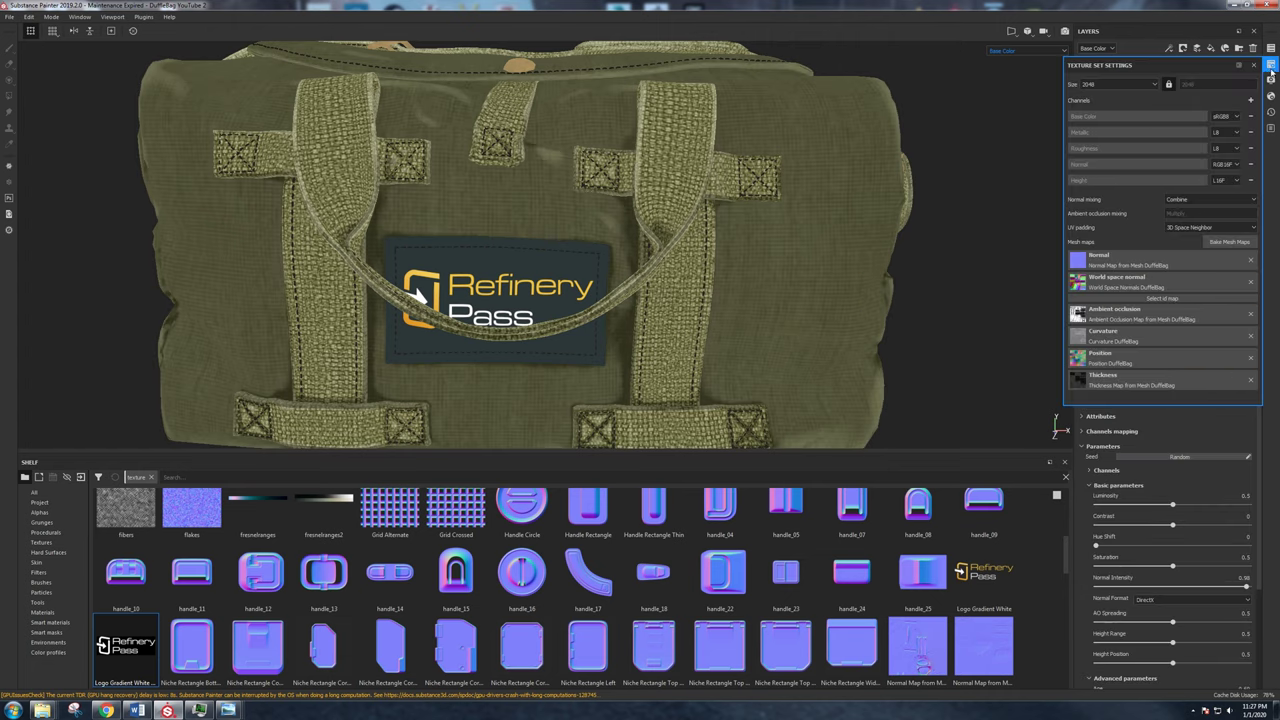
left_click(1252, 100)
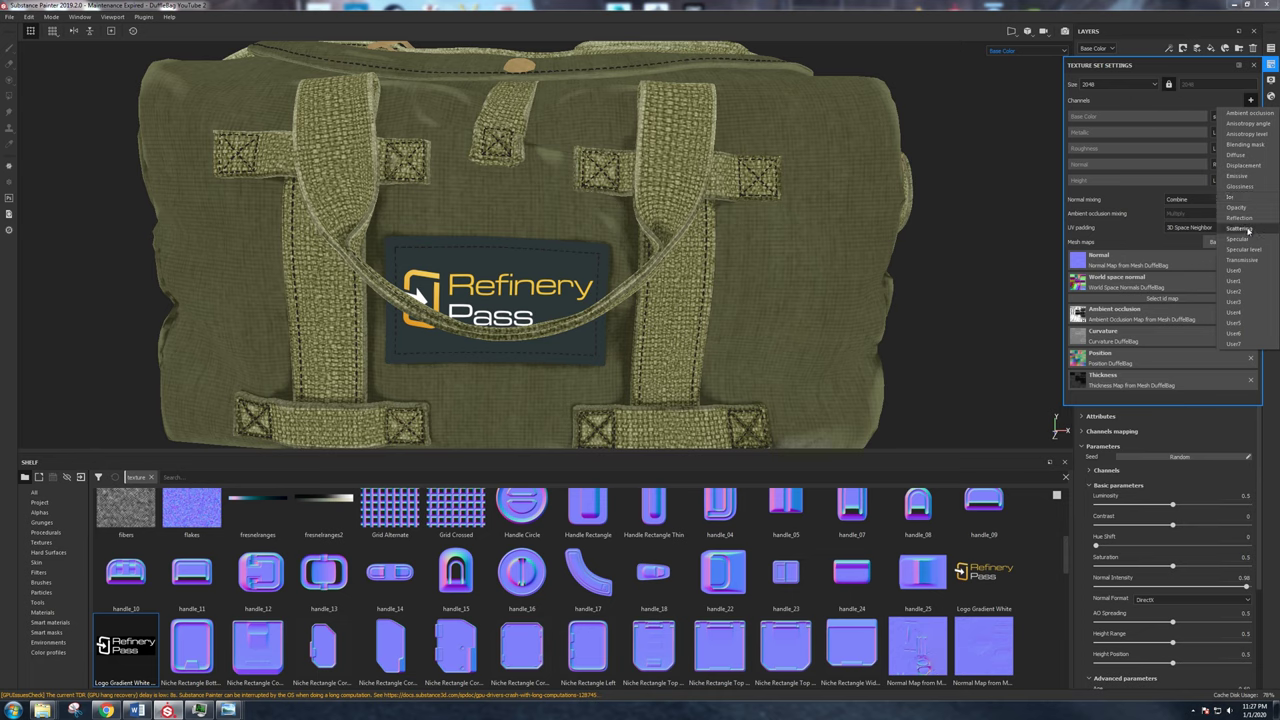
left_click(1243, 169)
left_click(1271, 66)
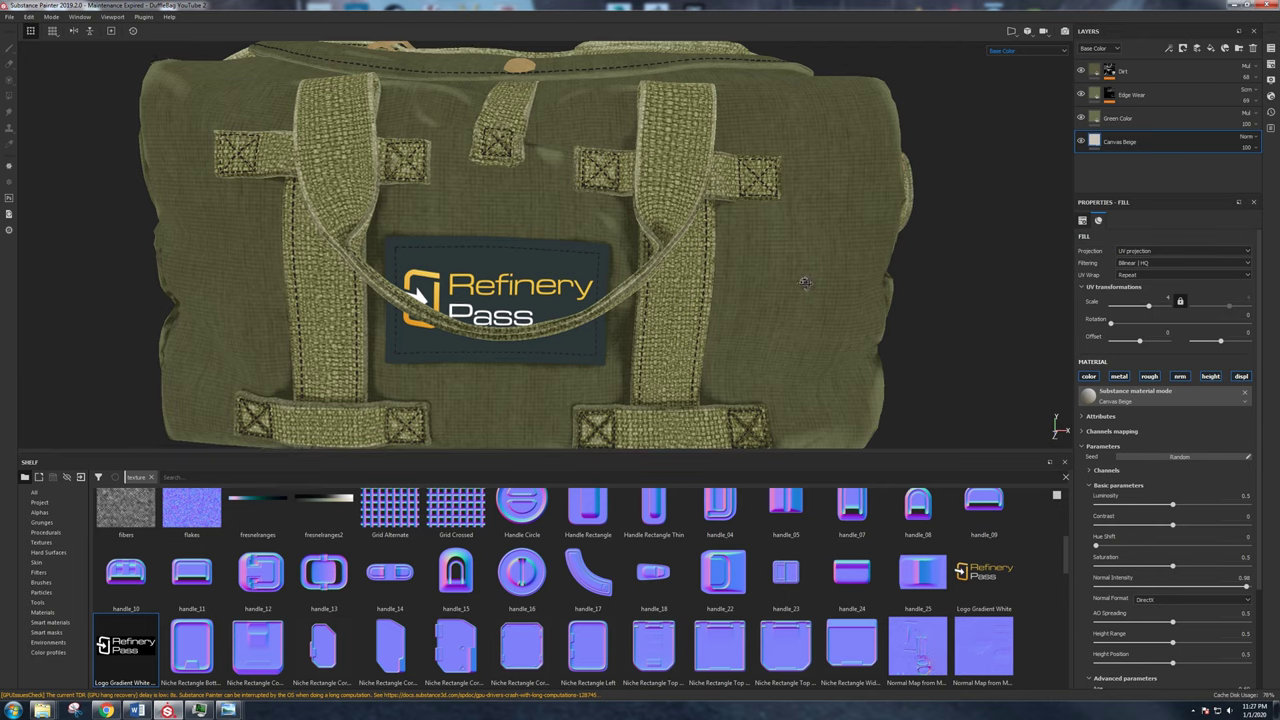
Isolate the Displacement channel in the viewport to inspect the canvas of the bag body.
left_click_drag(808, 286, 791, 288, "alt")
left_click(1004, 50)
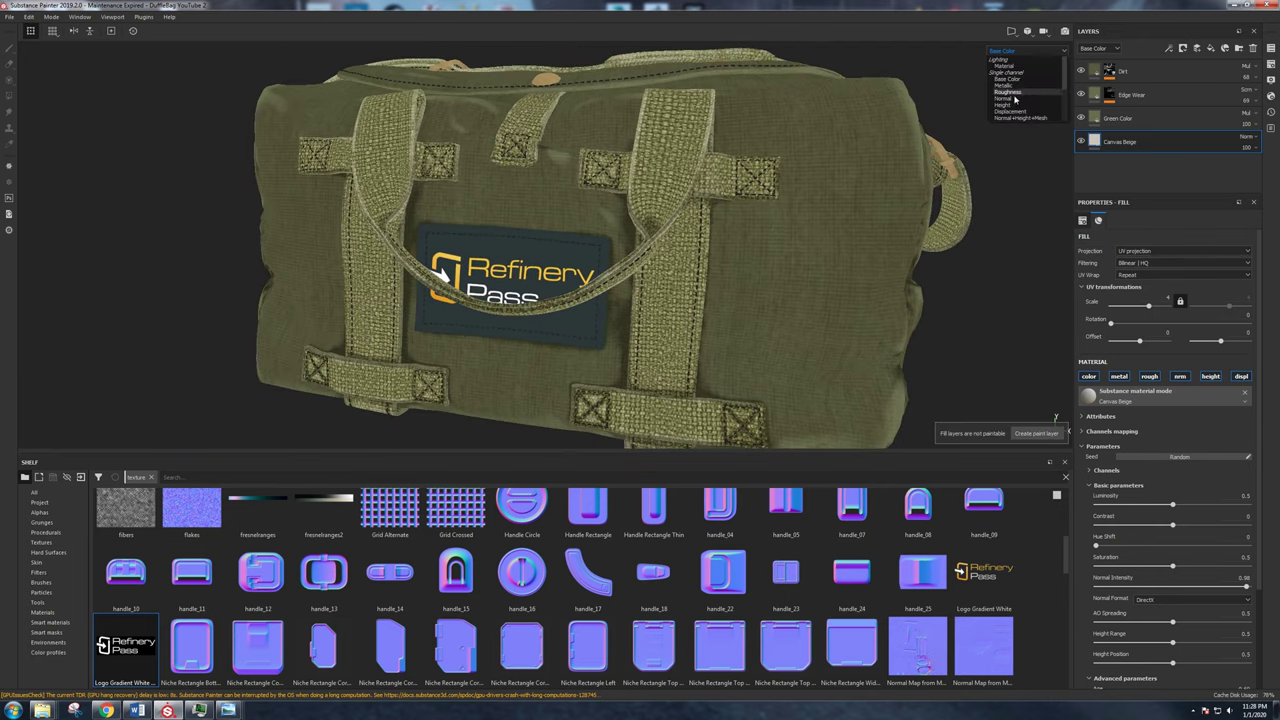
left_click(1012, 117)
scroll(790, 250, "up", 2)
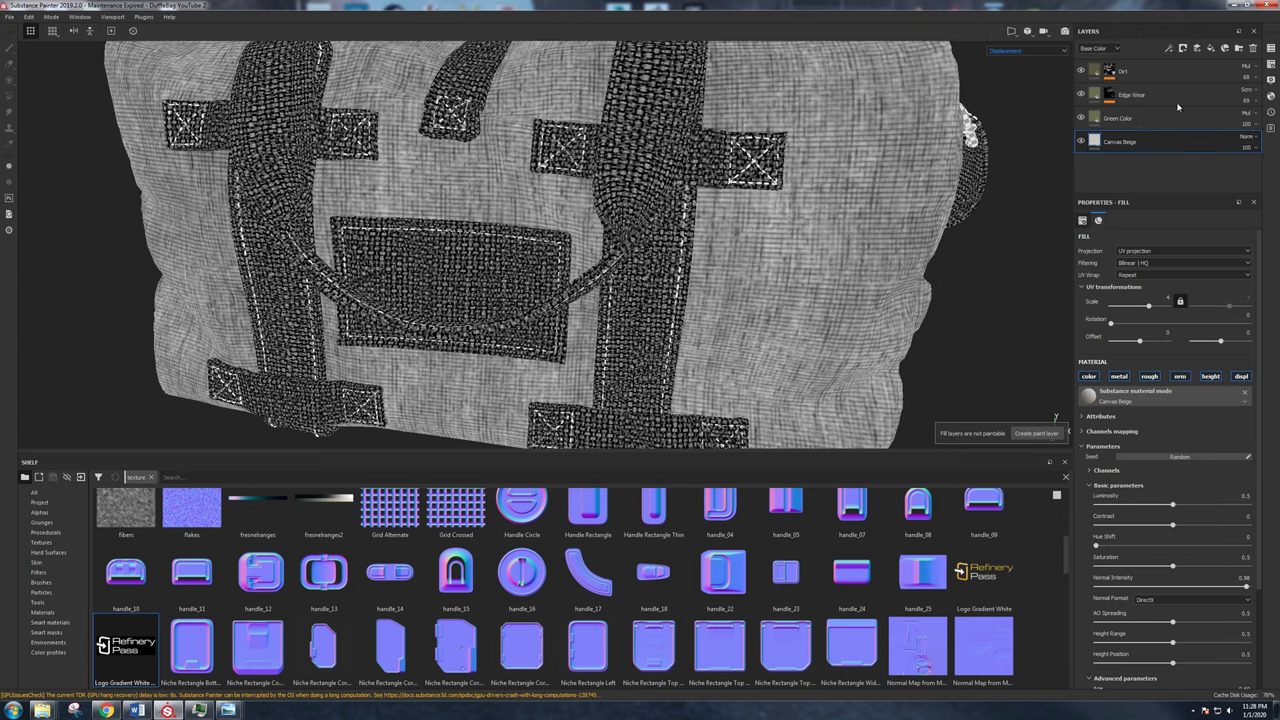
left_click(1169, 49)
left_click(1184, 124)
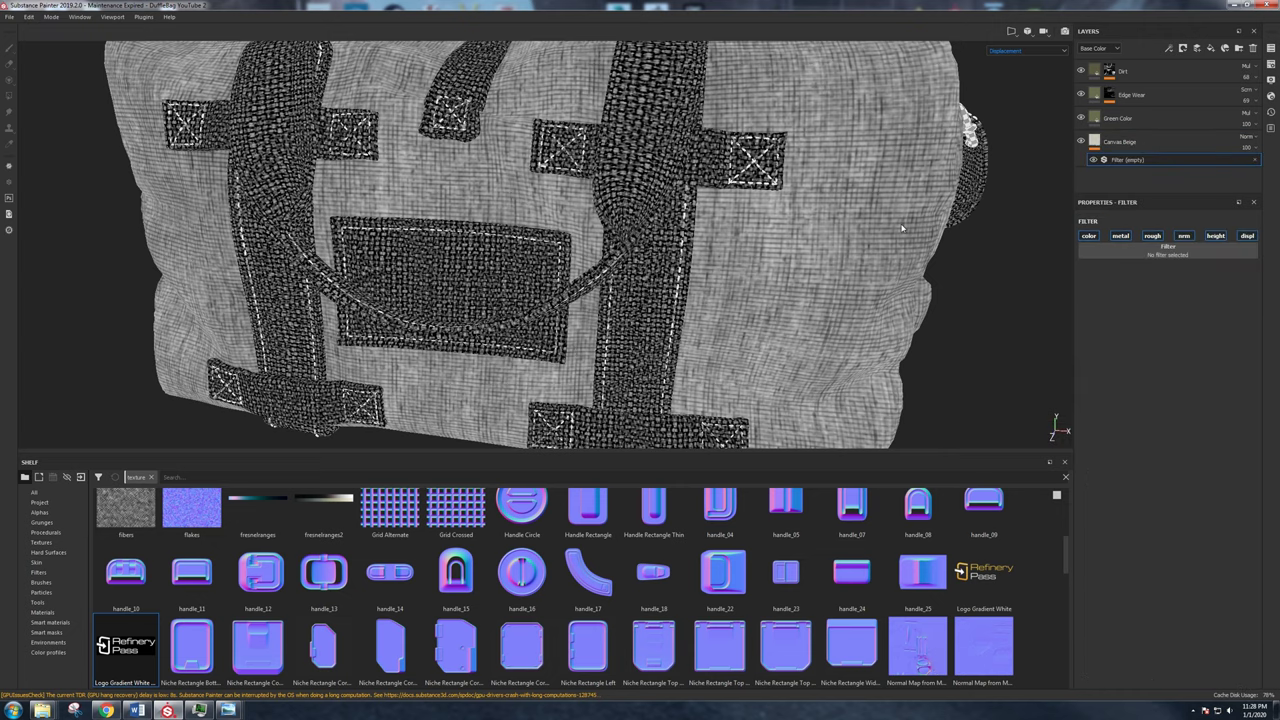
left_click(1254, 160)
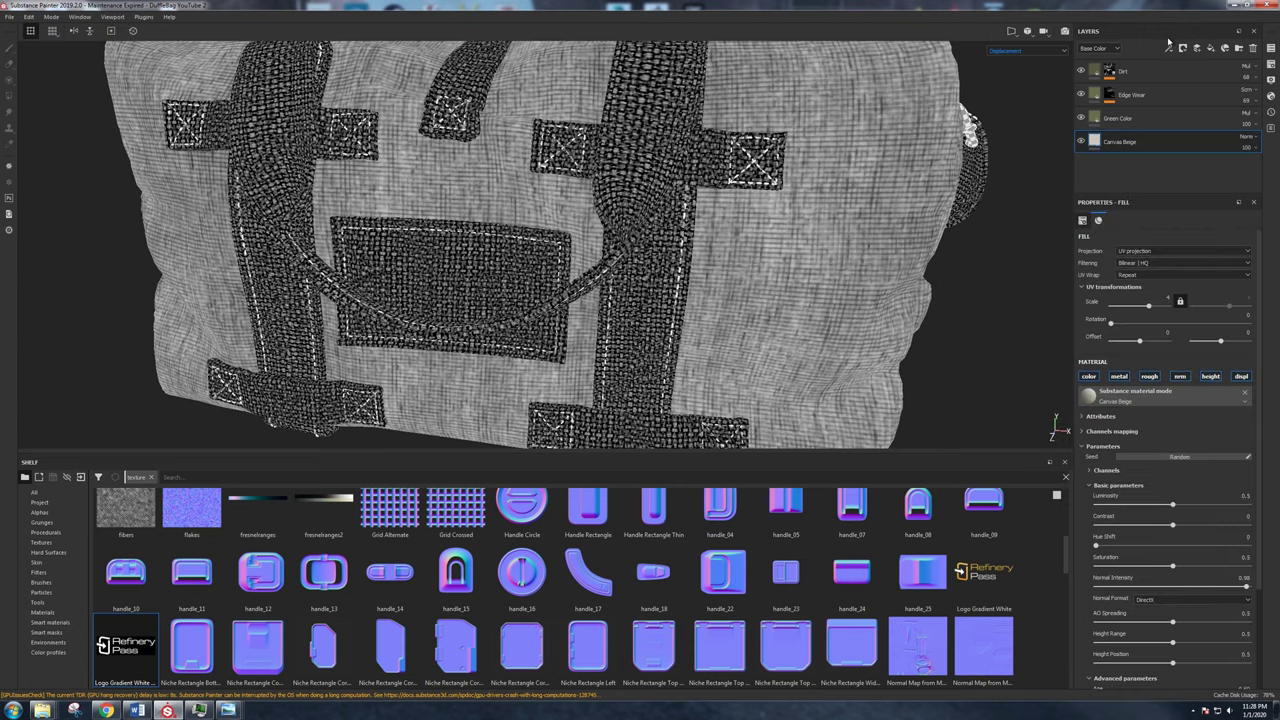
Add a Levels effect to the Canvas Beige layer with Displacement as its affected channel.
left_click(1169, 48)
left_click(1182, 97)
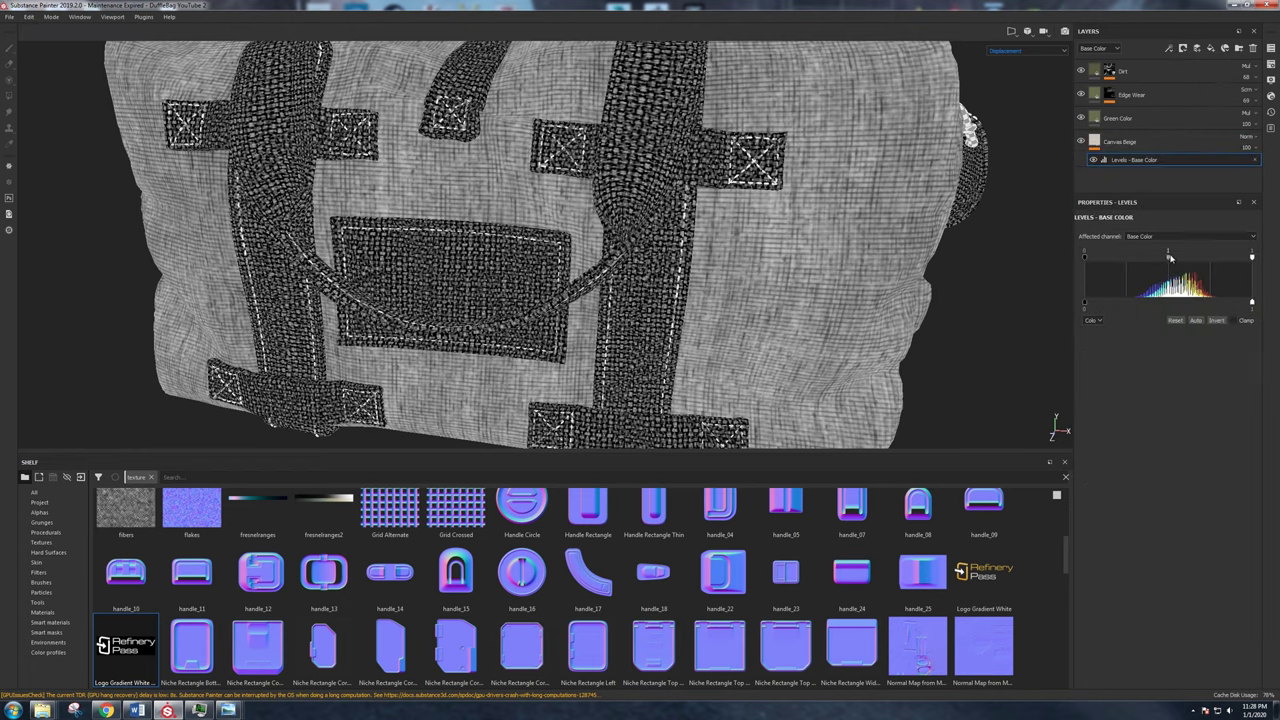
left_click(1165, 237)
left_click(1148, 284)
Adjust the Canvas Beige displacement levels to input black 0.2, midtone about 1.464 and input white about 0.846.
left_click_drag(1084, 257, 1118, 257)
mouse_move(1253, 259)
left_mouse_down()
mouse_move(1155, 259)
mouse_move(1175, 259)
left_mouse_up()
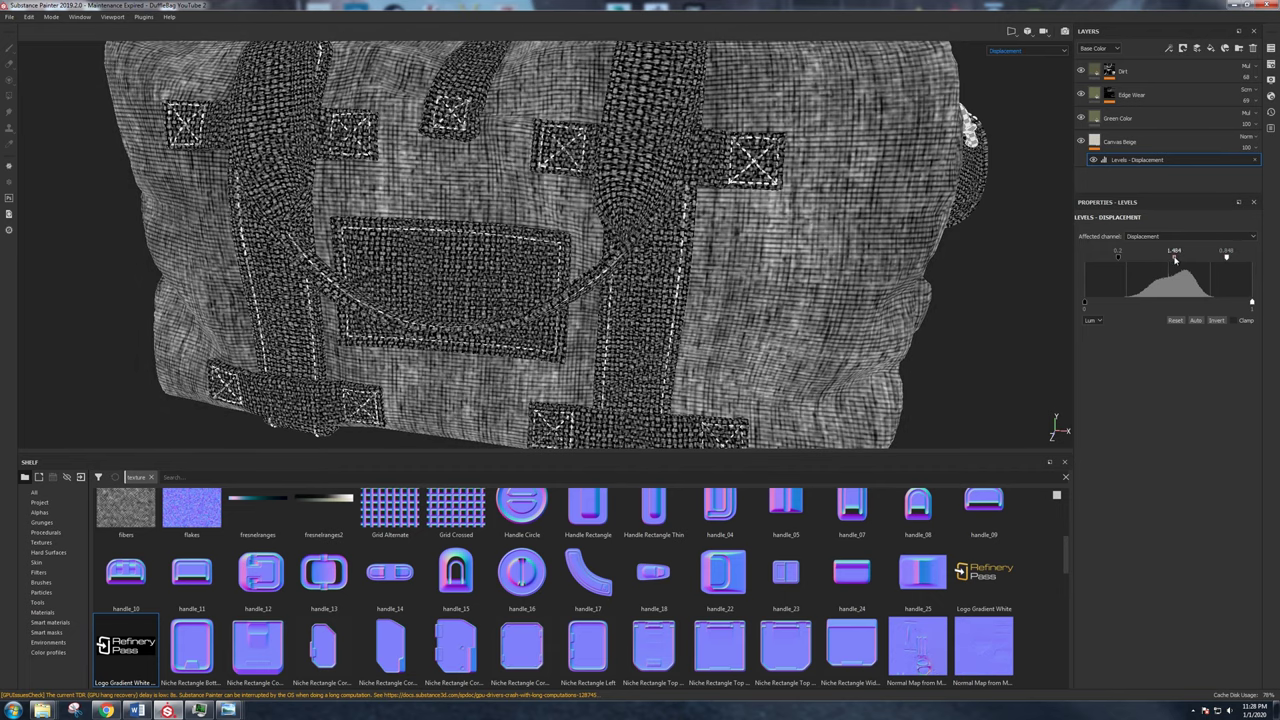
right_click_drag(748, 267, 779, 240, "alt")
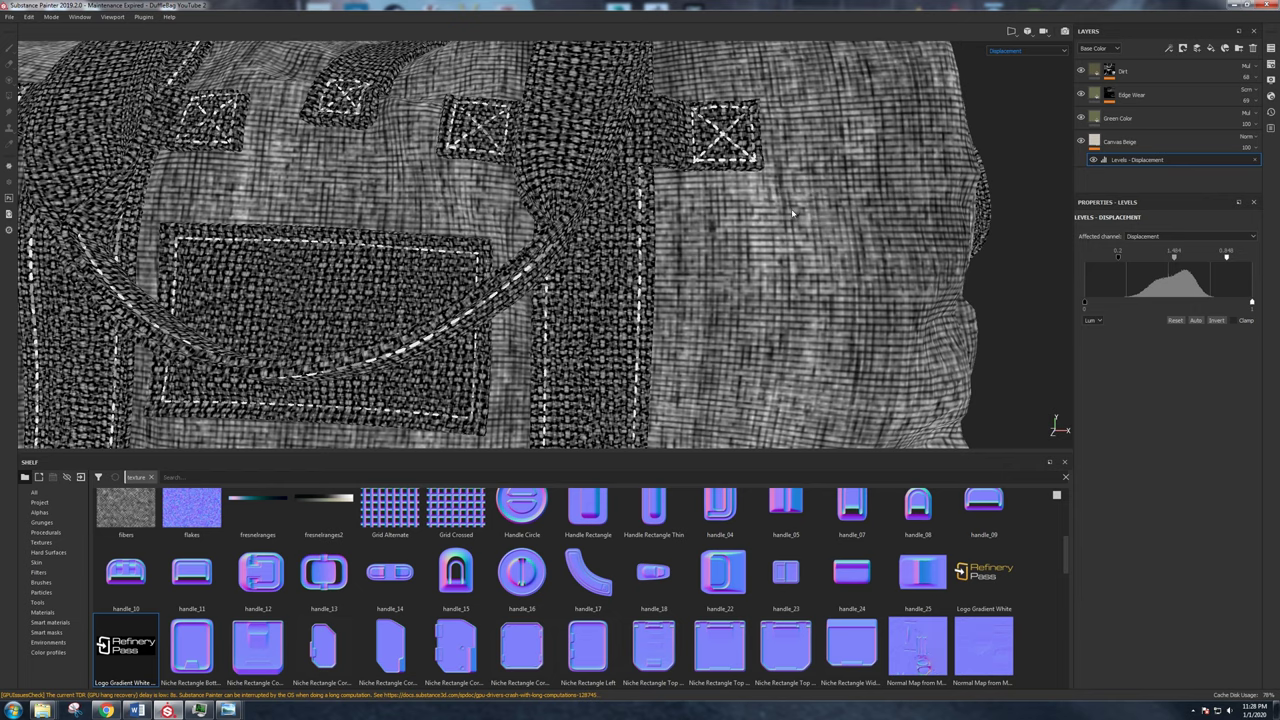
left_click_drag(820, 307, 808, 327, "alt")
scroll(810, 330, "down", 5)
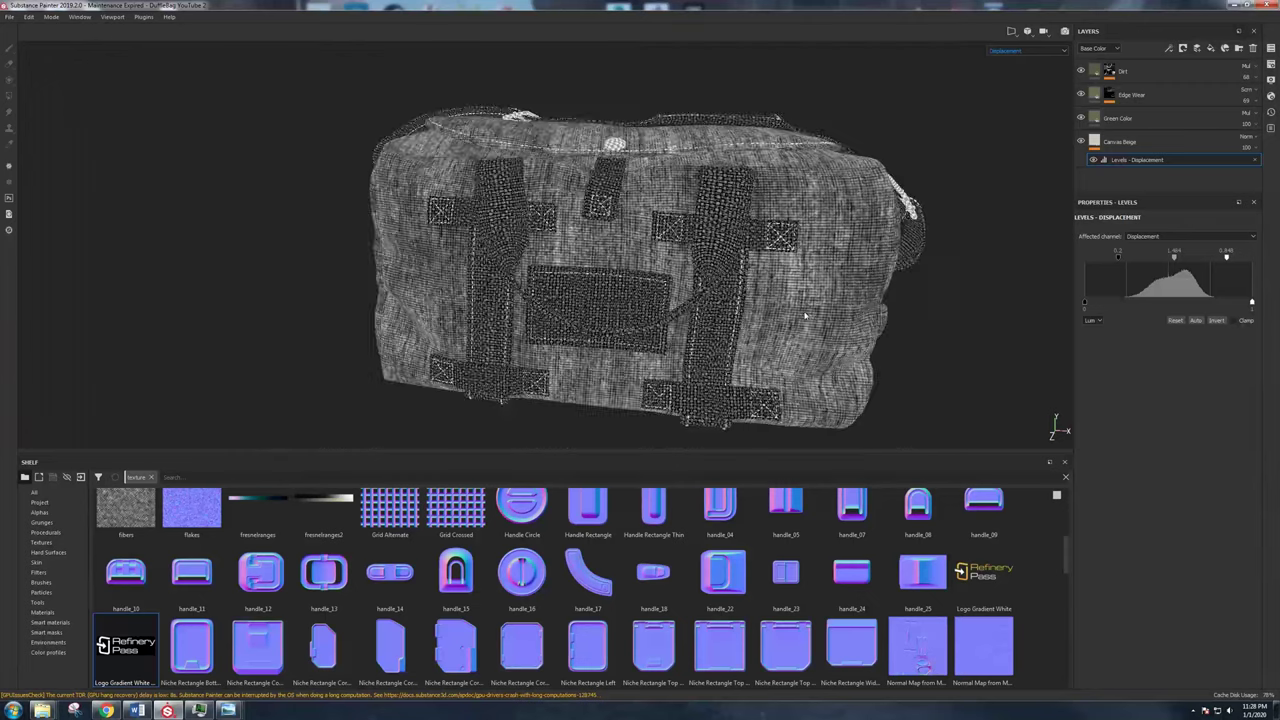
Return the viewport to the Material view and examine the bag's front up close and from a distance.
left_click(1008, 50)
left_click(1004, 66)
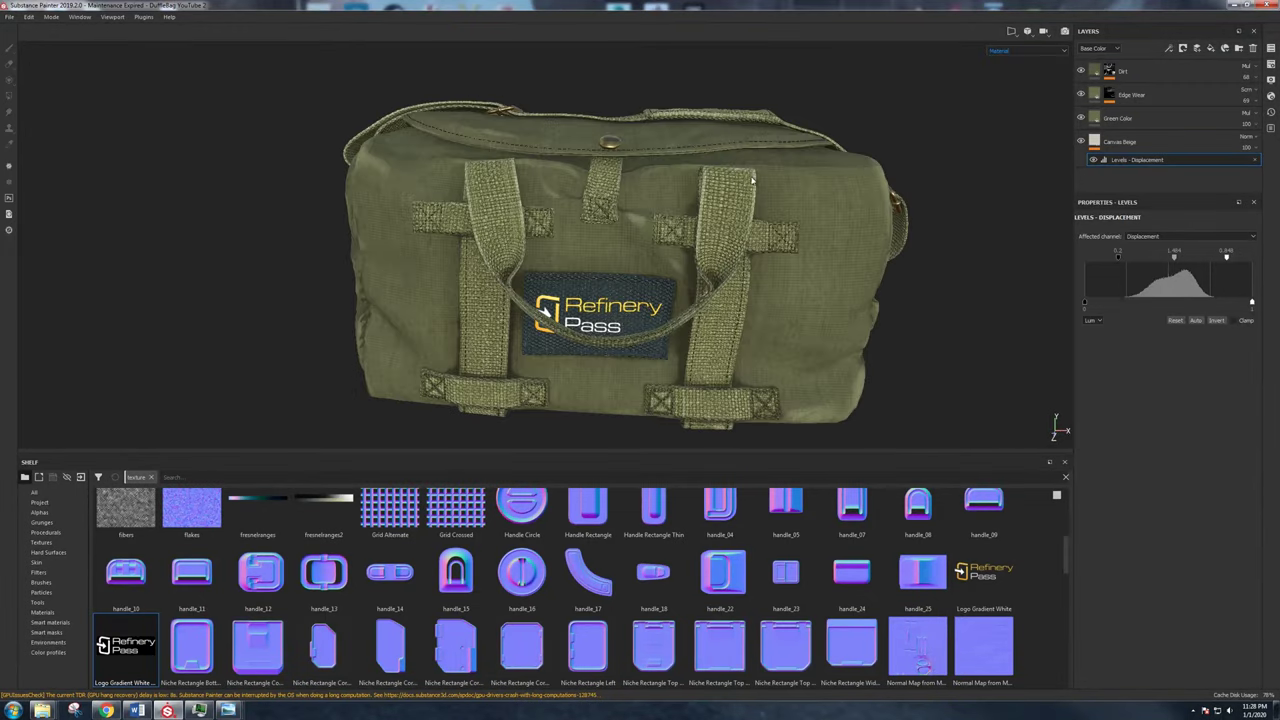
scroll(624, 157, "up", 5)
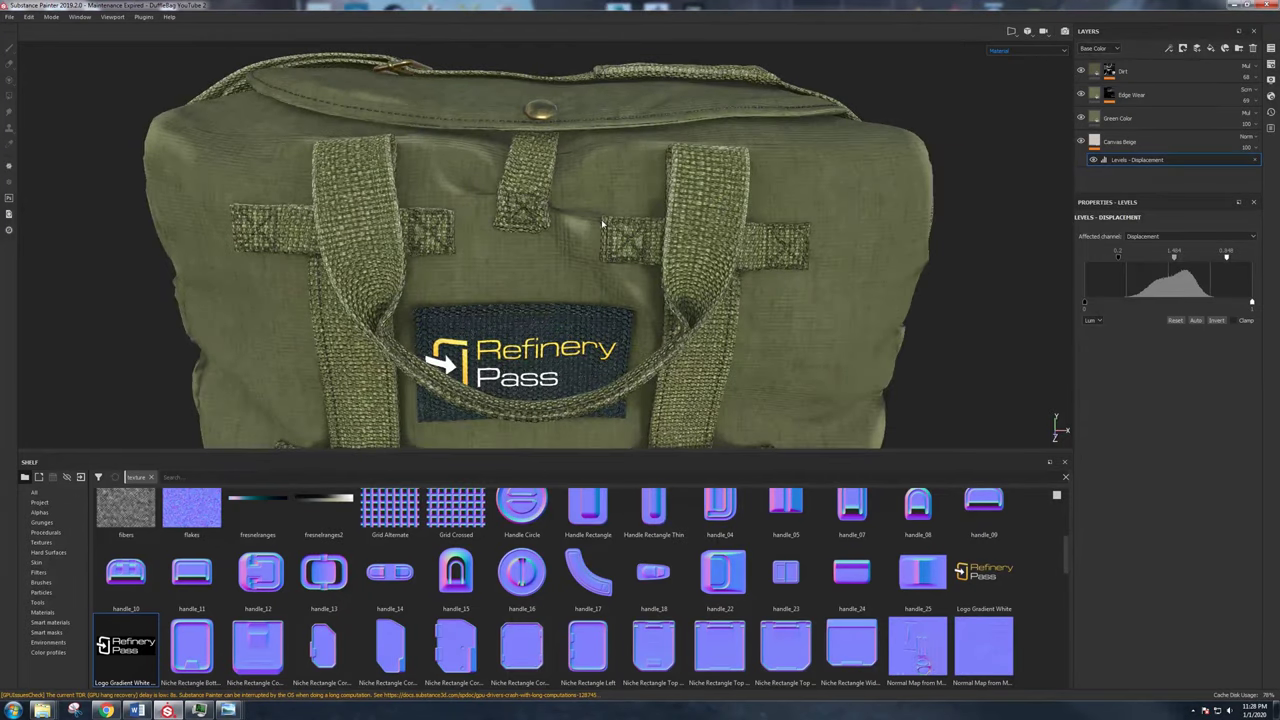
scroll(603, 225, "down", 5)
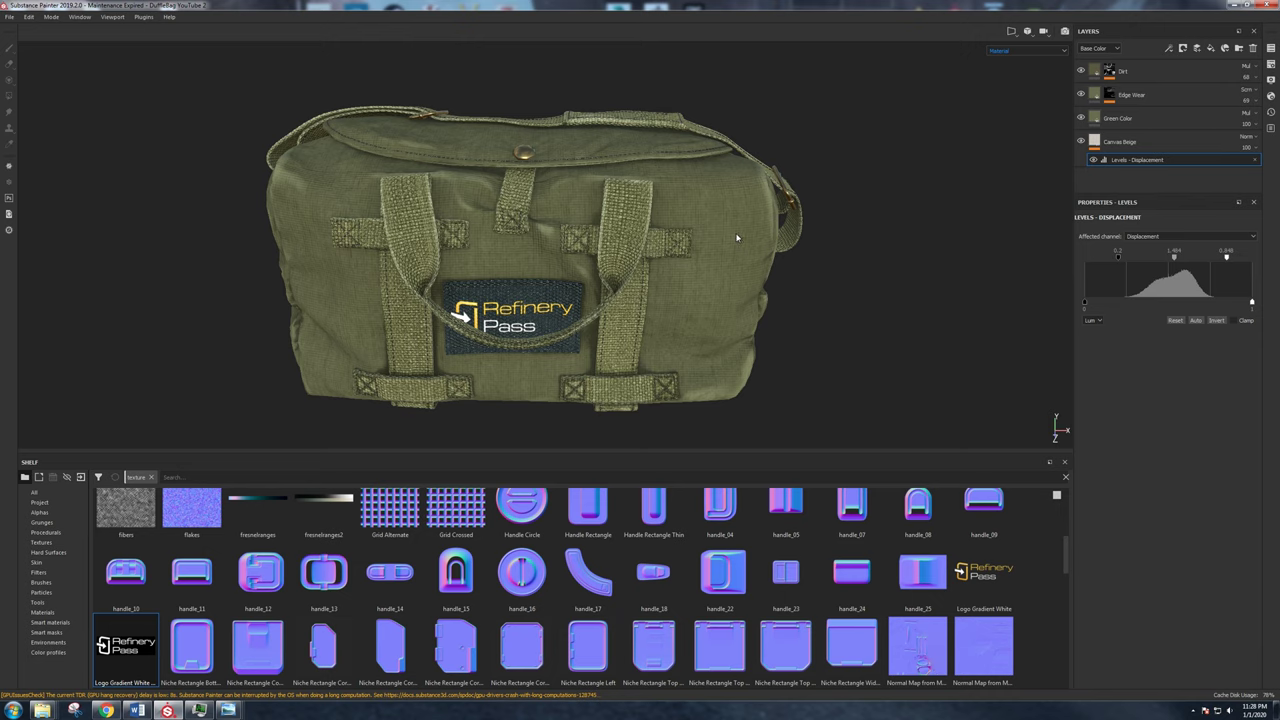
left_click_drag(739, 233, 870, 226, "alt")
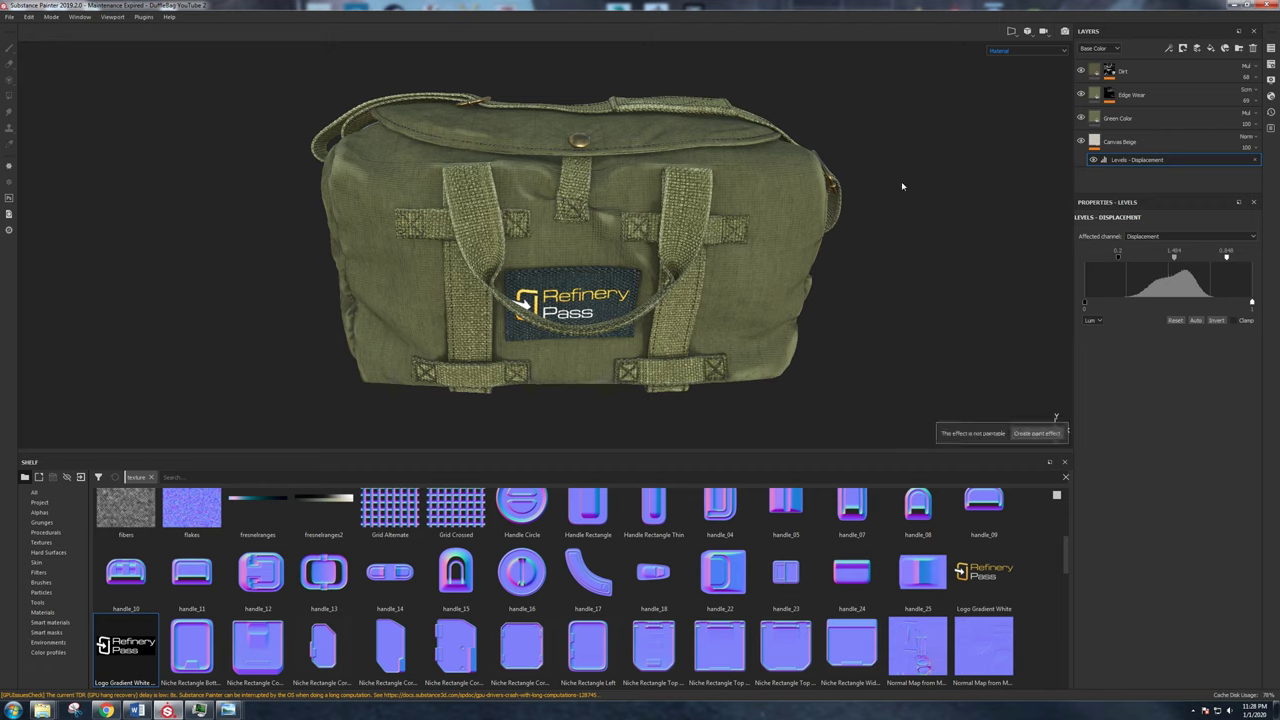
Start a texture export and browse for its destination to the Duffle Bag folder on the Working Projects drive.
left_click(16, 19)
left_click(16, 19)
left_click(16, 19)
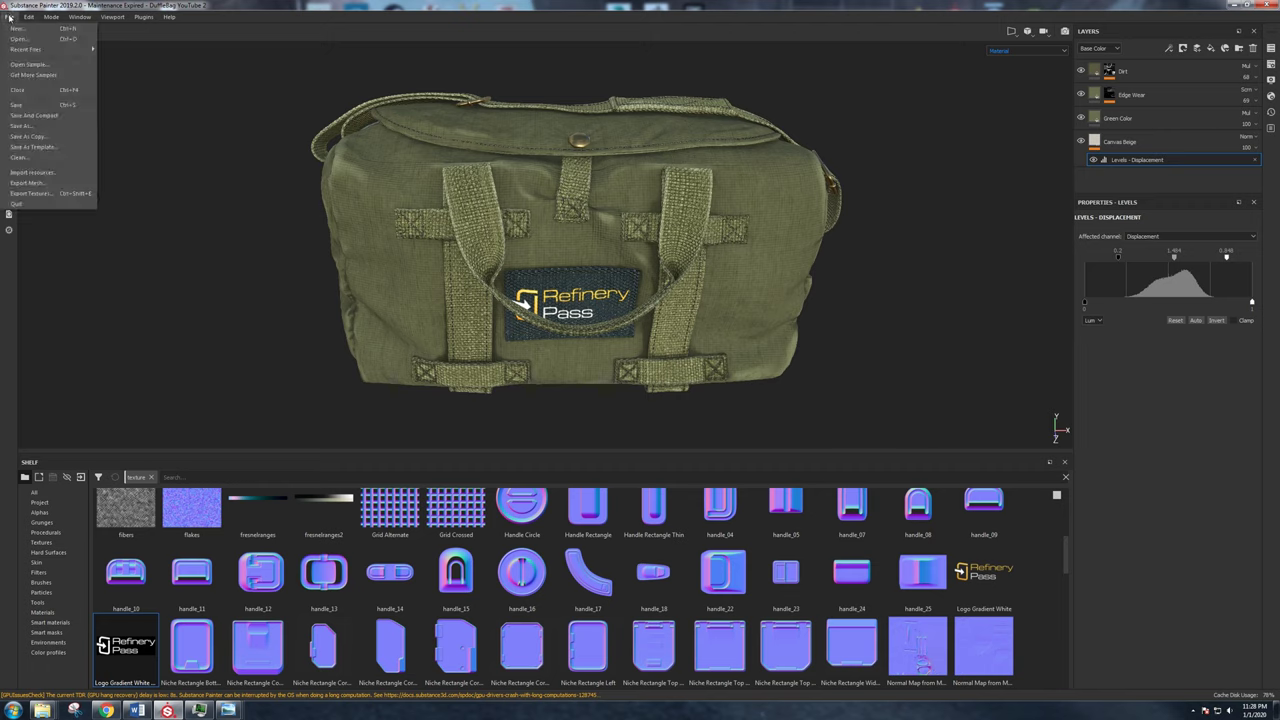
left_click(29, 194)
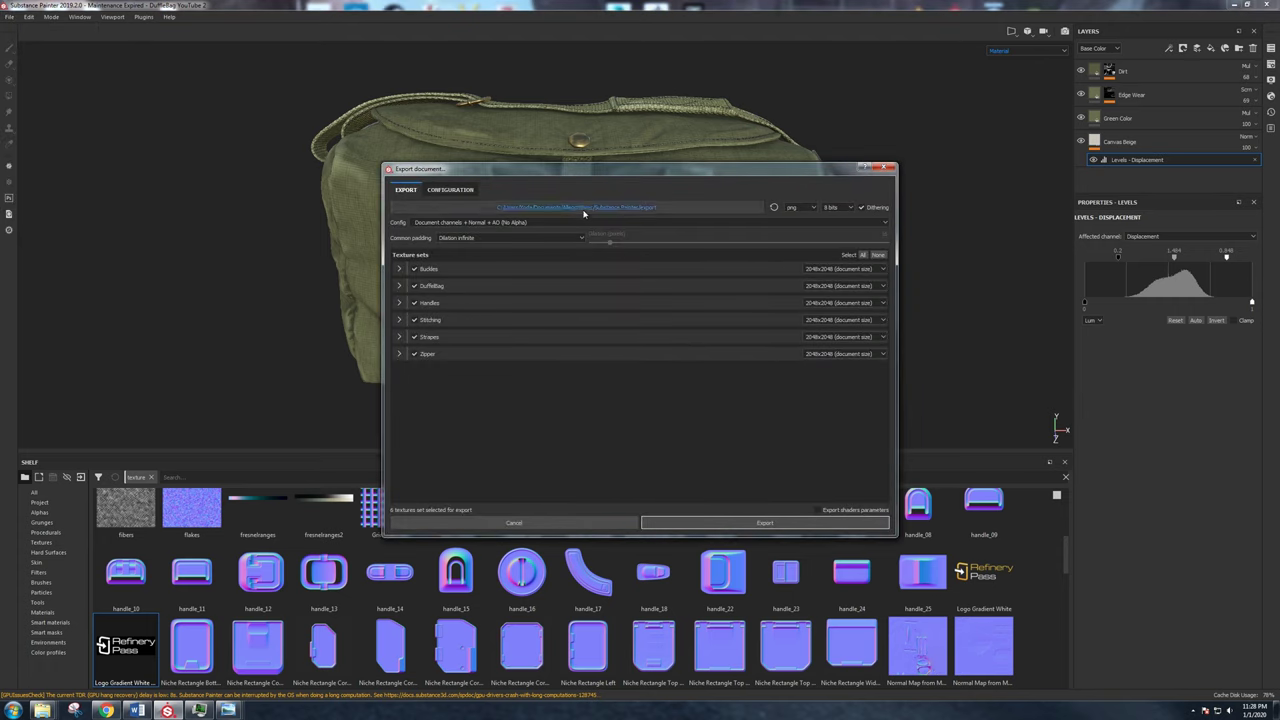
left_click(585, 207)
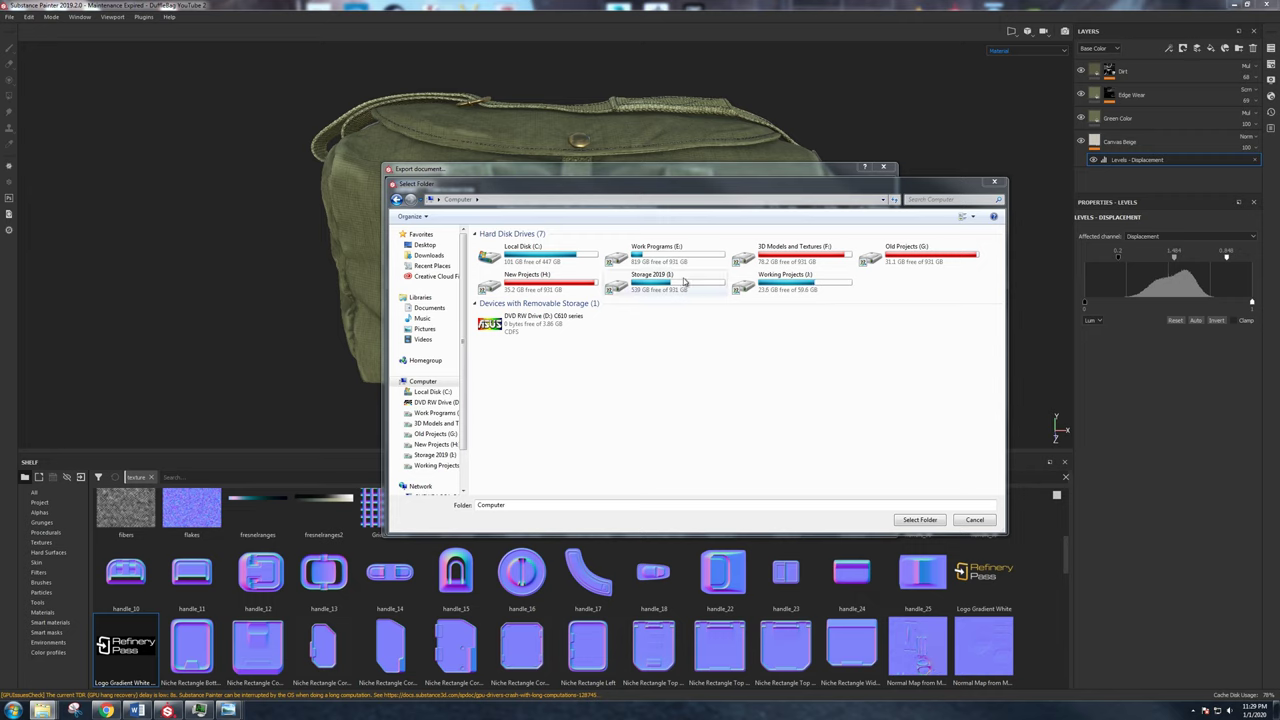
double_click(785, 278)
left_click(502, 277)
double_click(505, 279)
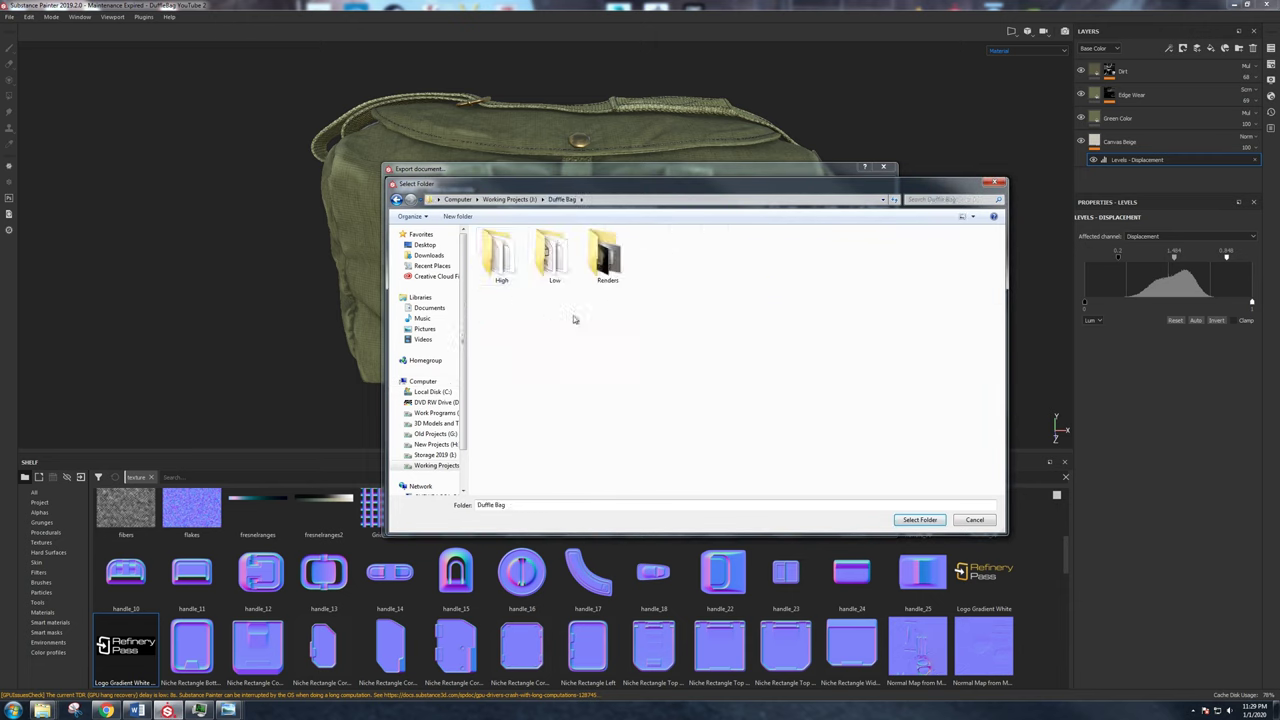
Create a folder named Texture inside Duffle Bag and choose it as the export destination.
right_click(604, 319)
left_click(705, 413)
type("Texture")
key("Return")
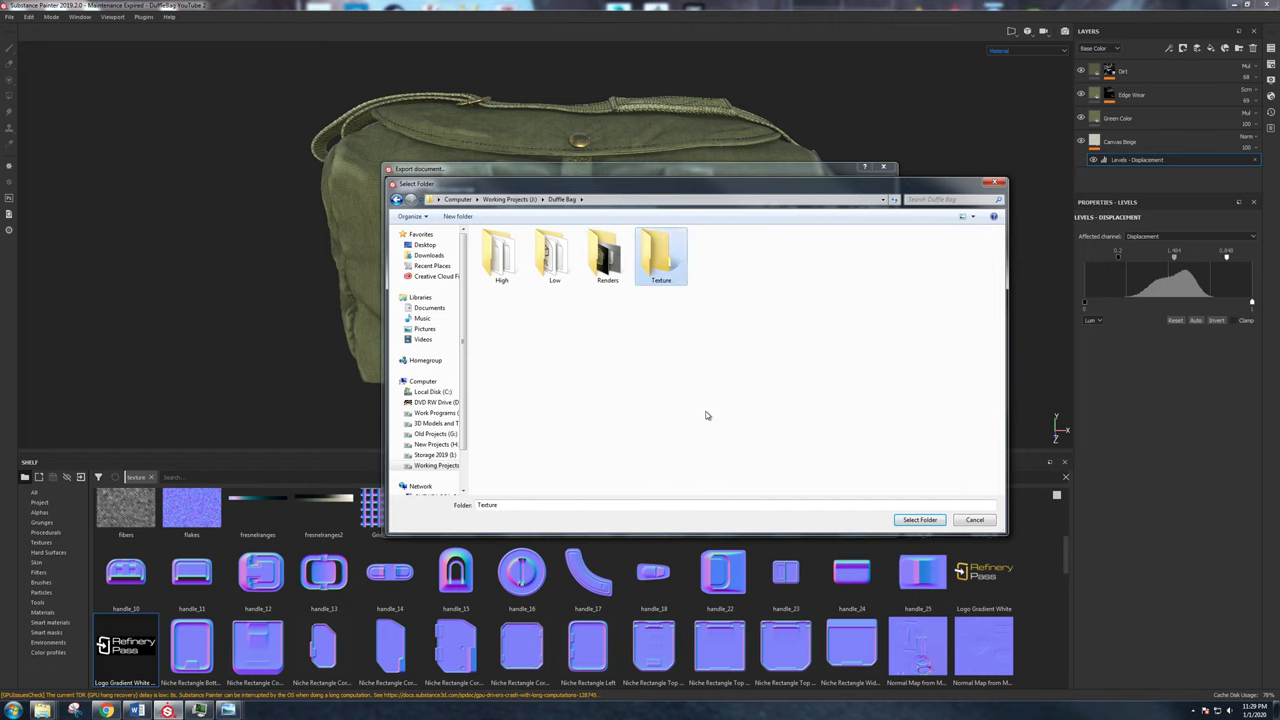
key("Return")
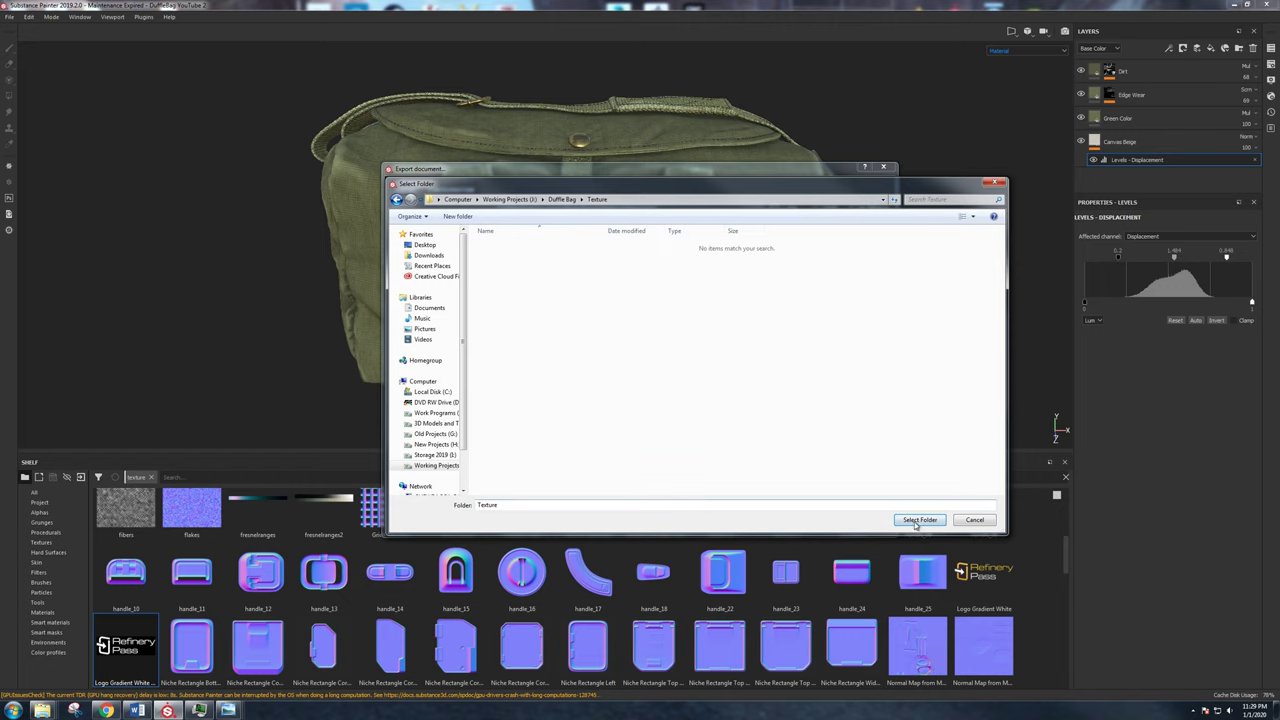
left_click(918, 521)
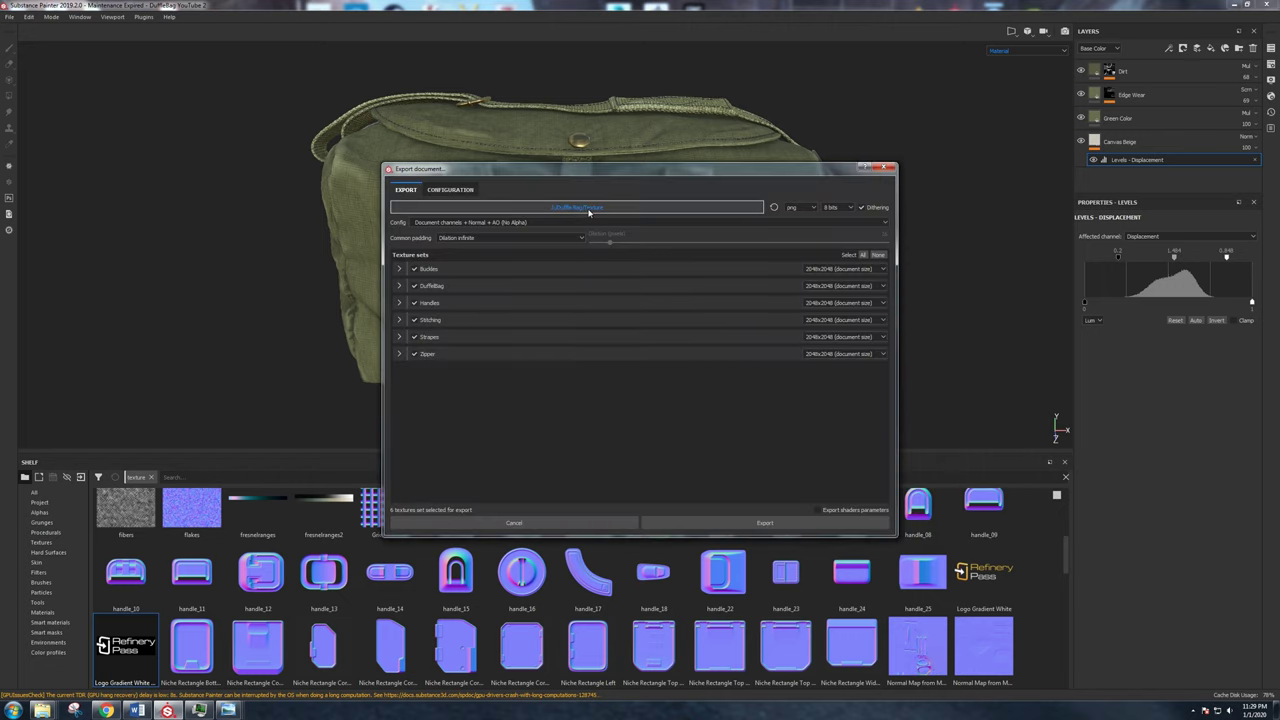